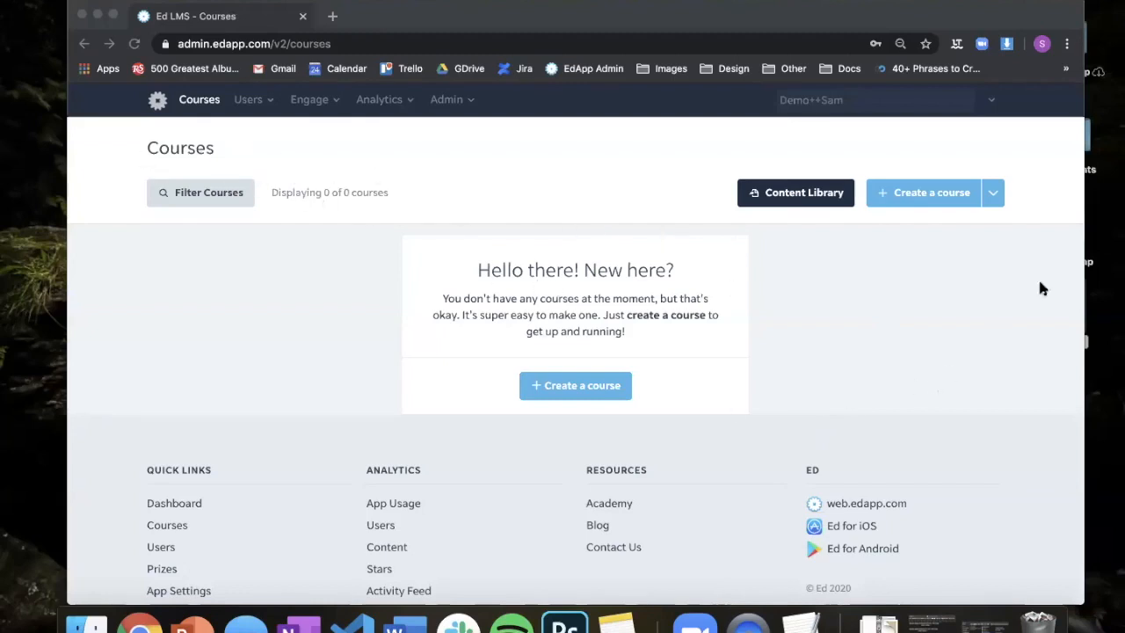
pyautogui.click(993, 194)
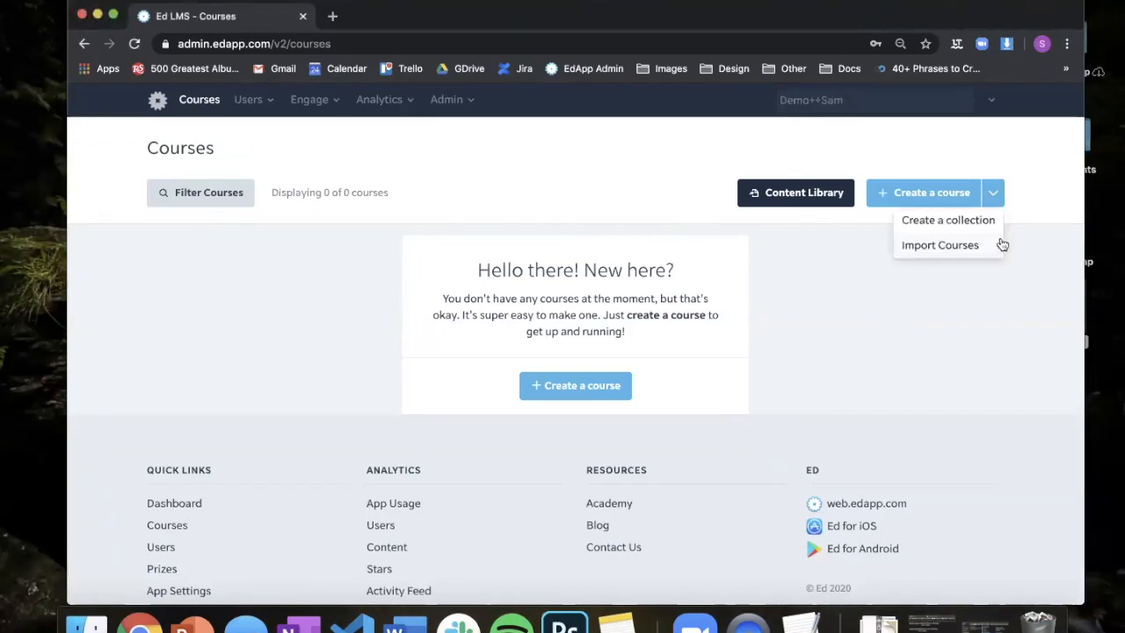
pyautogui.click(994, 194)
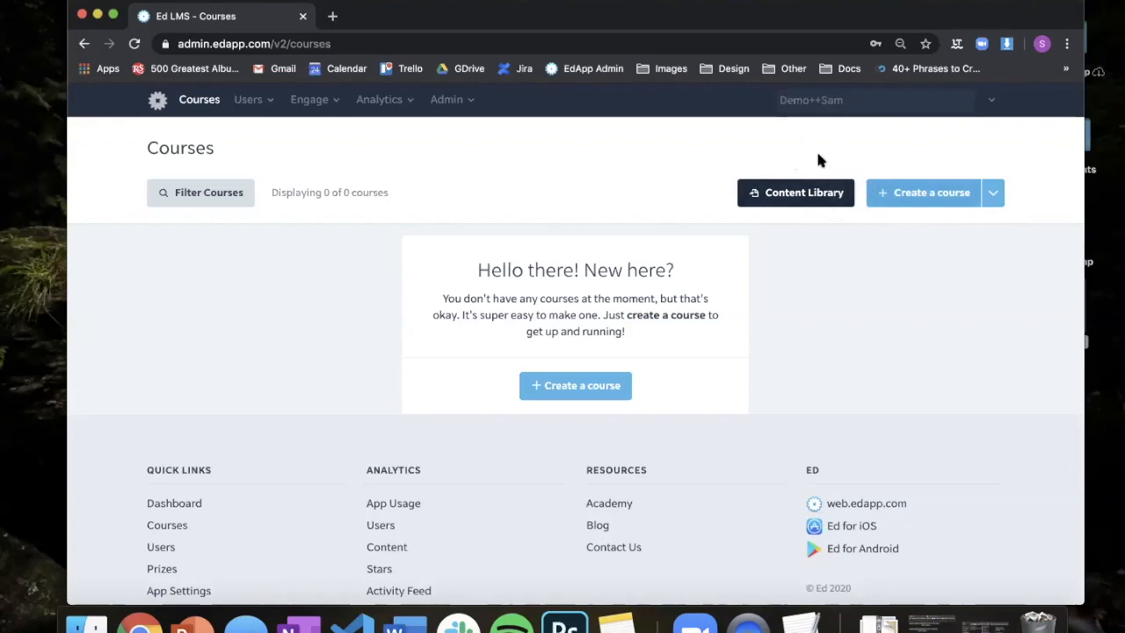
# - Open the content library and browse the ready-made courses offered for import
pyautogui.click(807, 204)
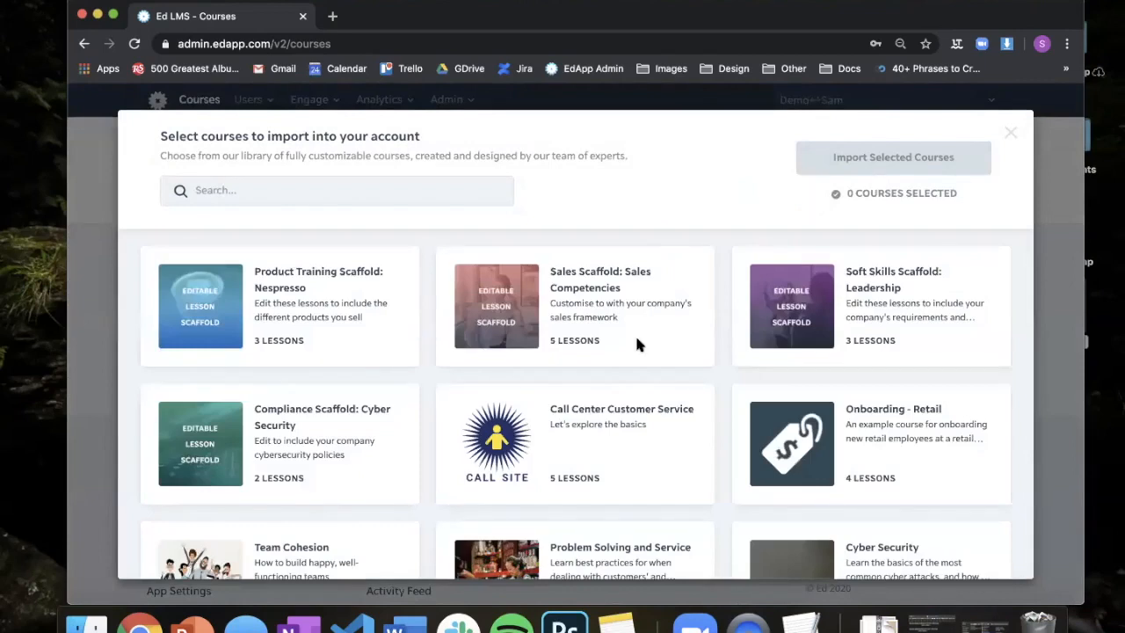
pyautogui.scroll(-3, 637, 343)
pyautogui.scroll(-10, 637, 344)
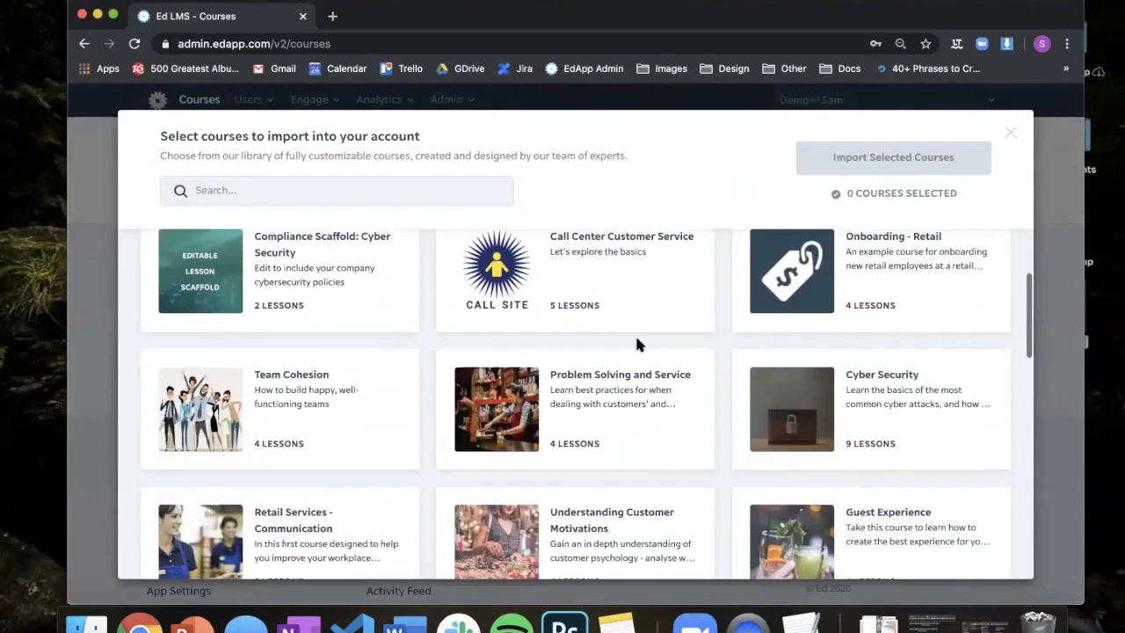
pyautogui.scroll(-5, 637, 344)
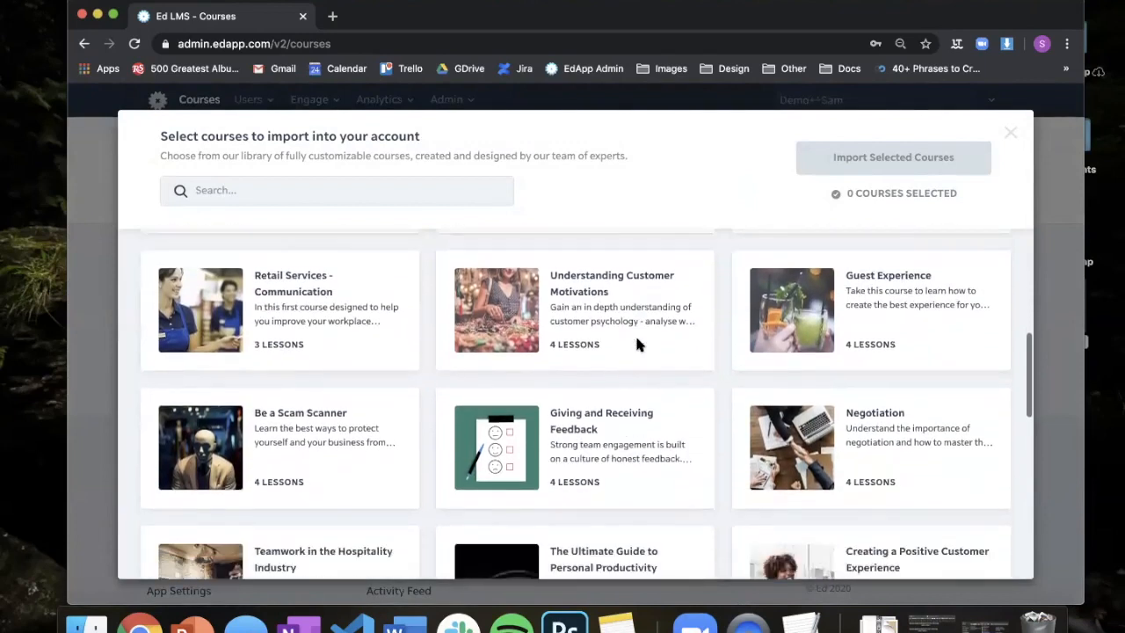
pyautogui.scroll(12, 637, 344)
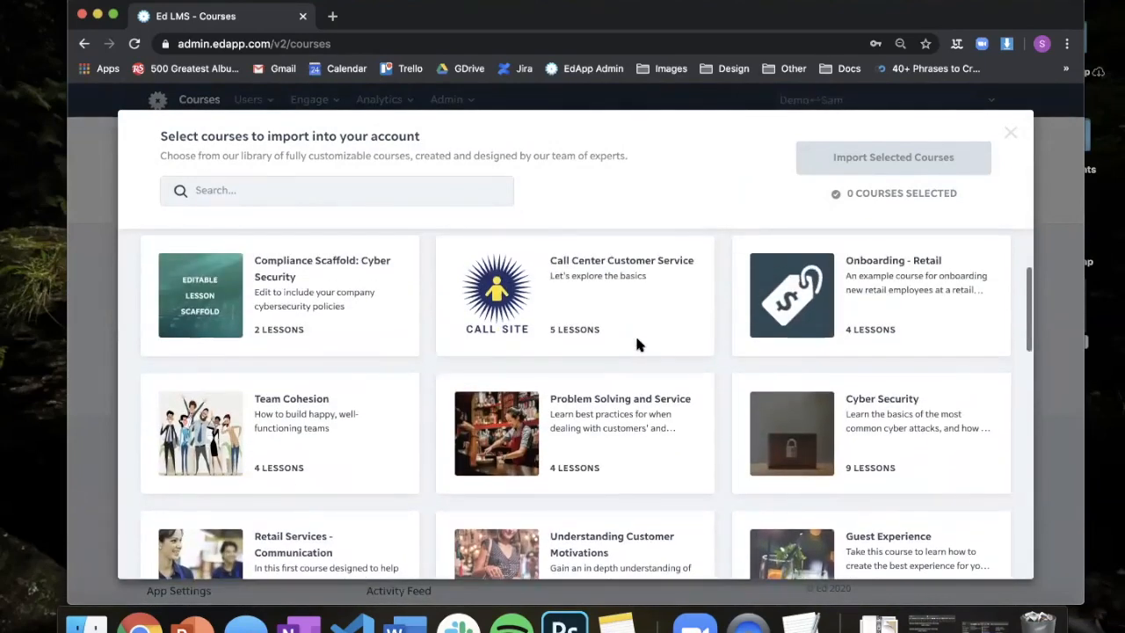
pyautogui.scroll(2, 637, 343)
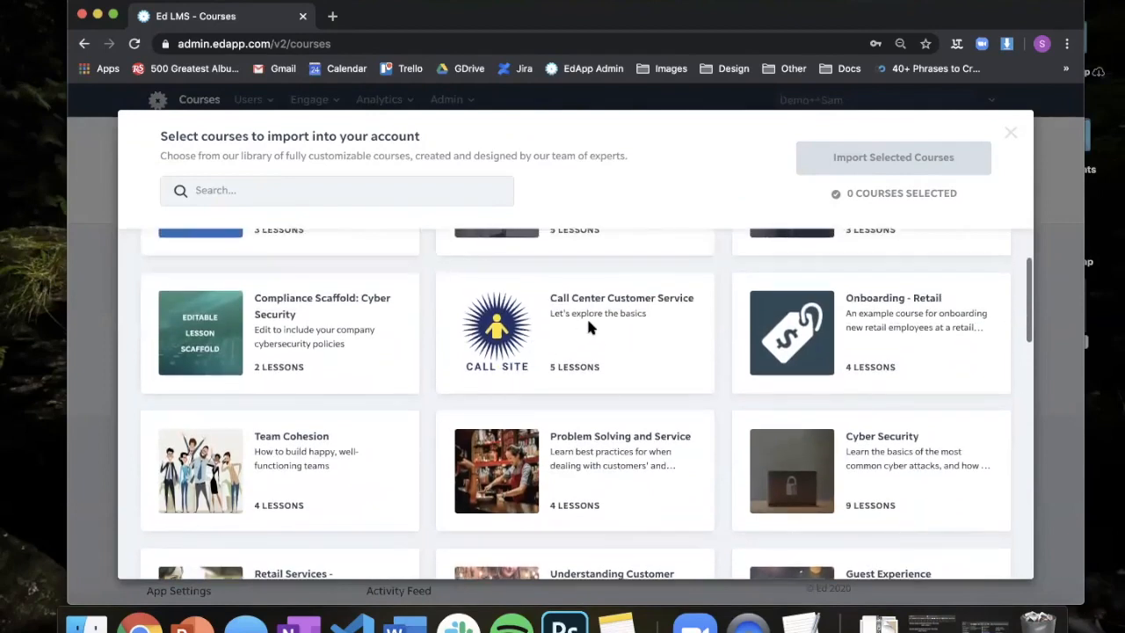
# - Select the Call Center Customer Service course for import and clear that selection again
pyautogui.click(546, 339)
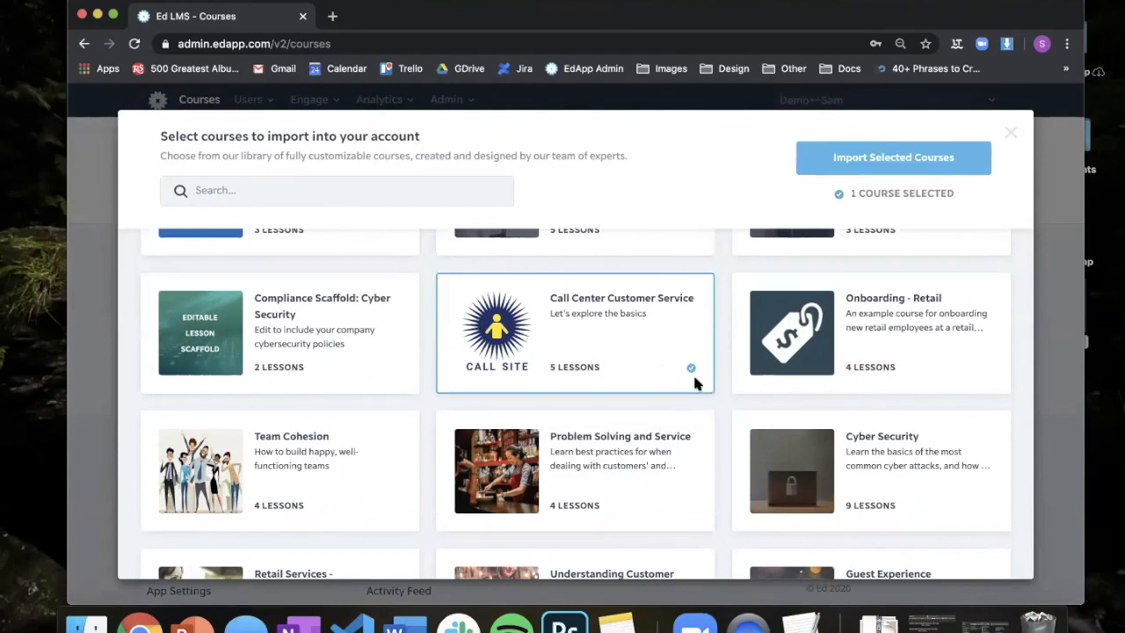
pyautogui.scroll(3, 352, 329)
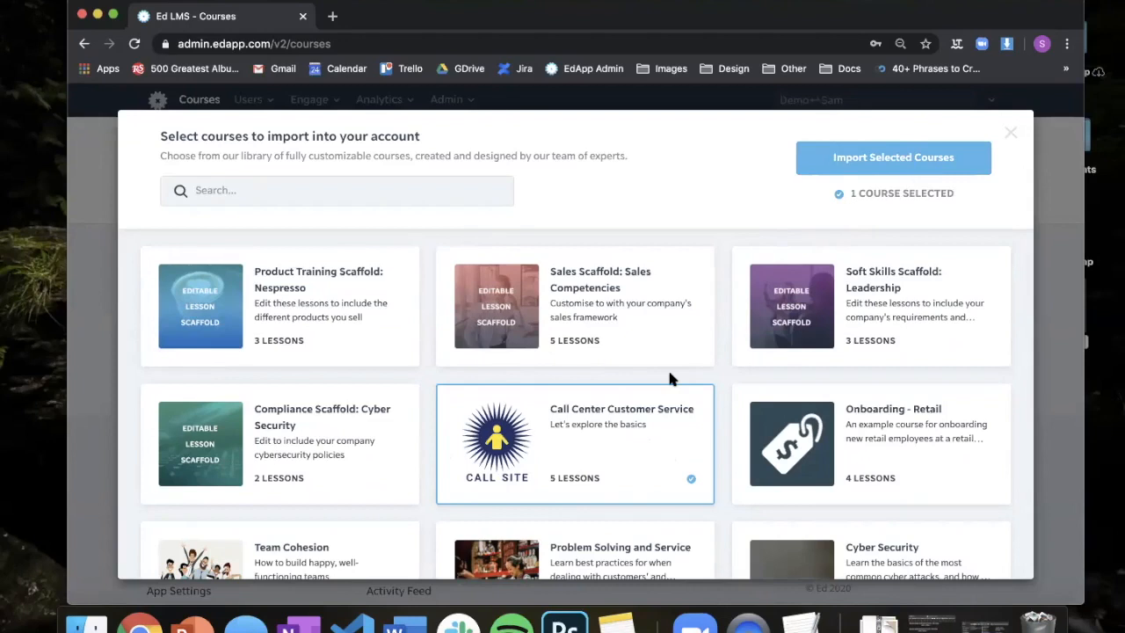
pyautogui.click(630, 454)
# - Import the Compliance Scaffold: Cyber Security and Cyber Security courses into the account
pyautogui.scroll(-2, 424, 441)
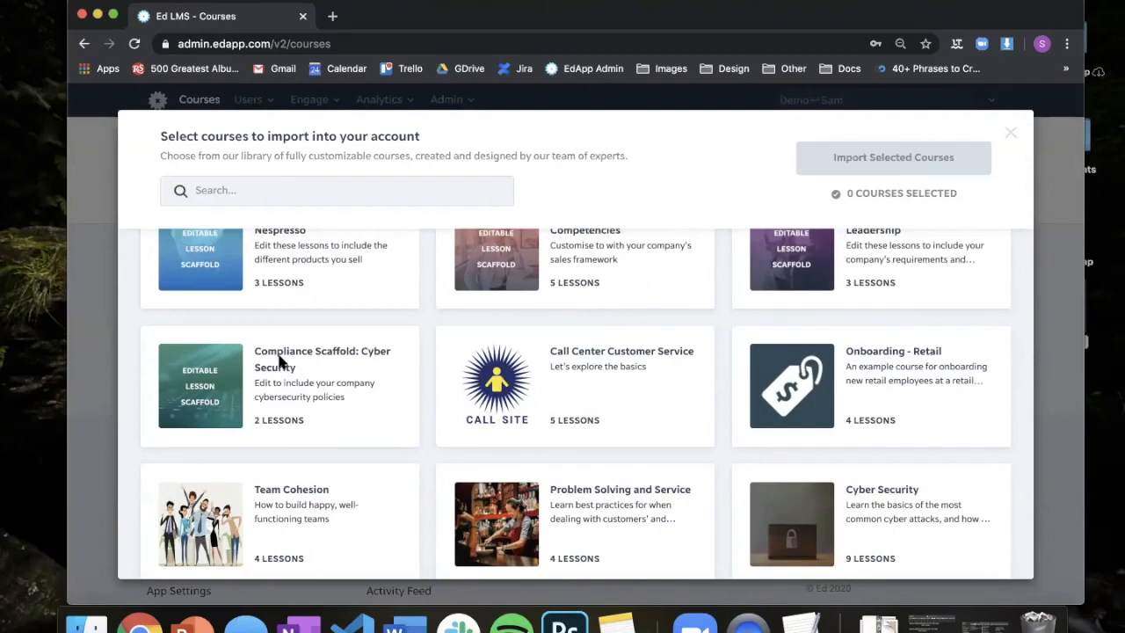
pyautogui.click(378, 392)
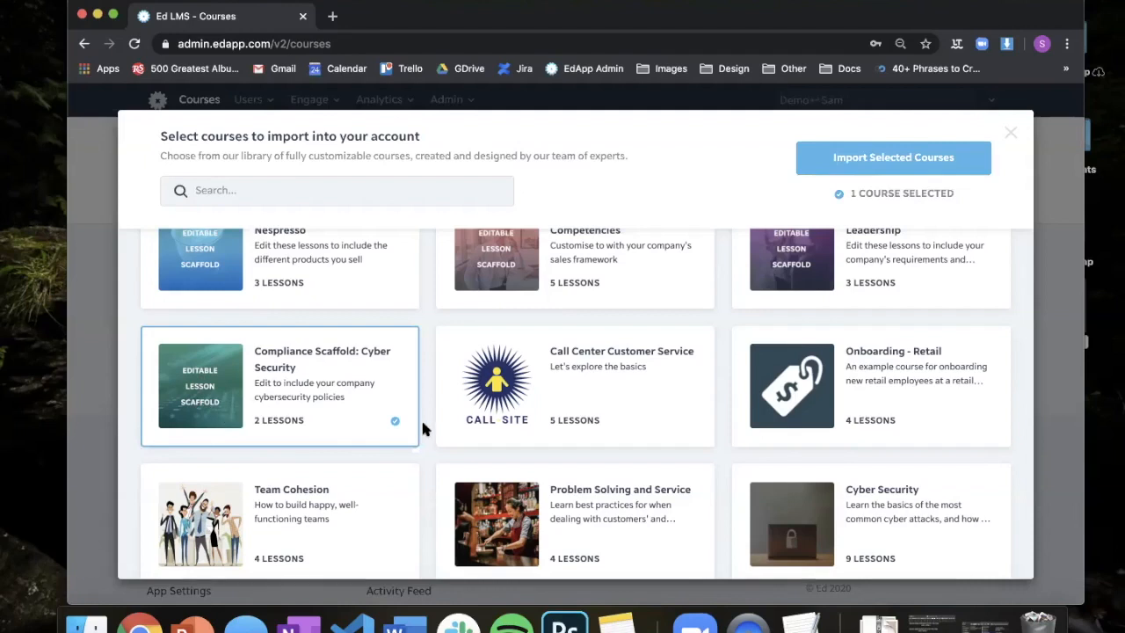
pyautogui.scroll(-1, 421, 418)
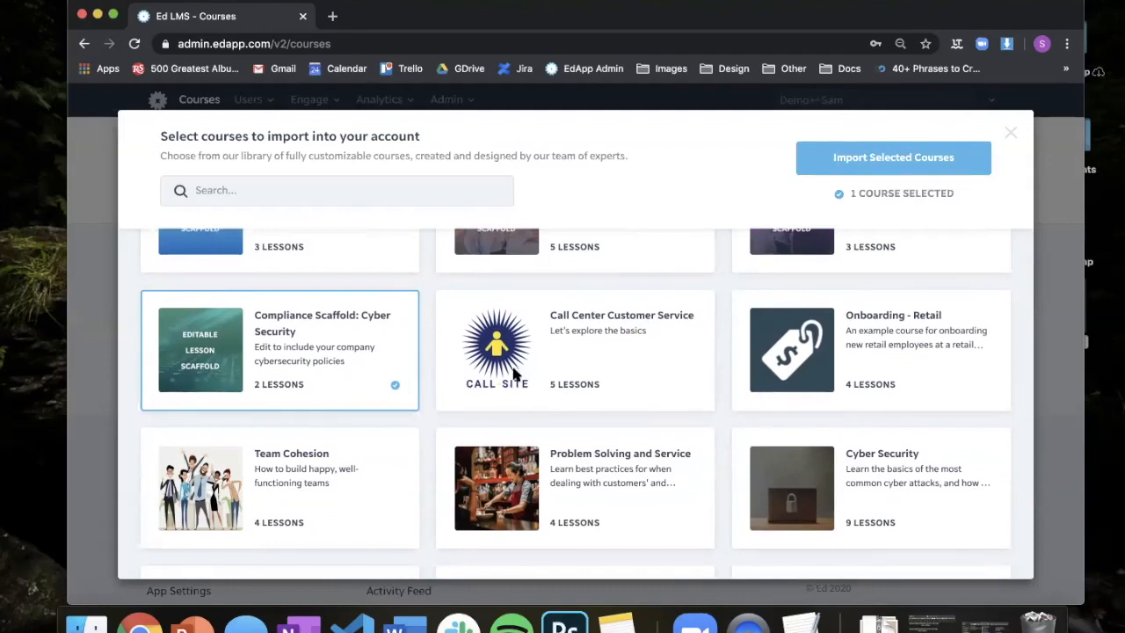
pyautogui.click(915, 504)
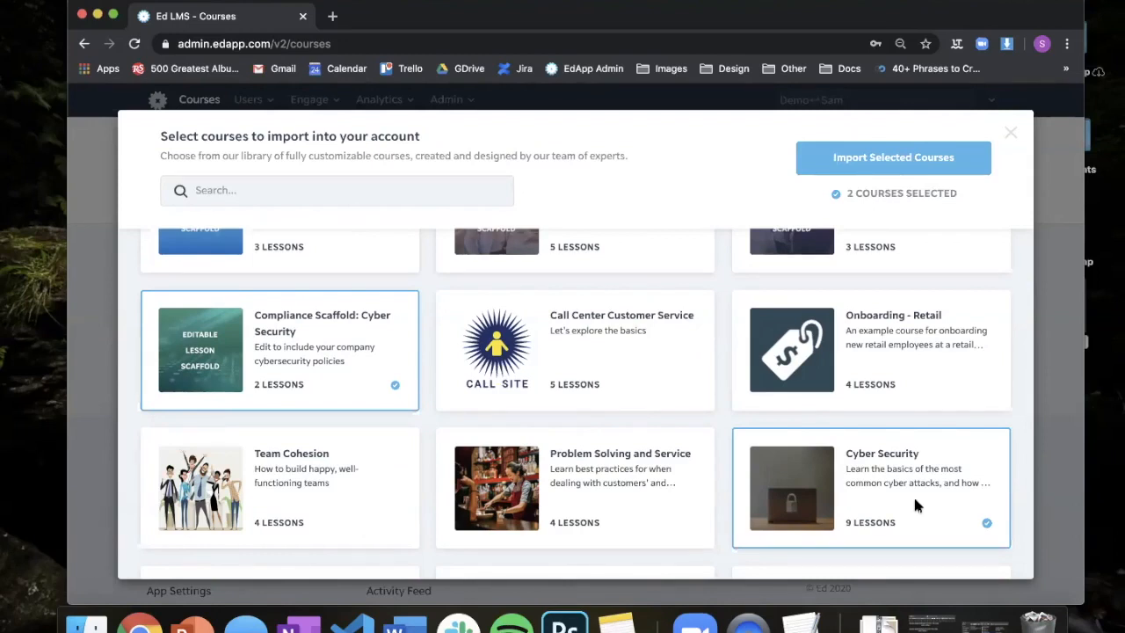
pyautogui.click(898, 164)
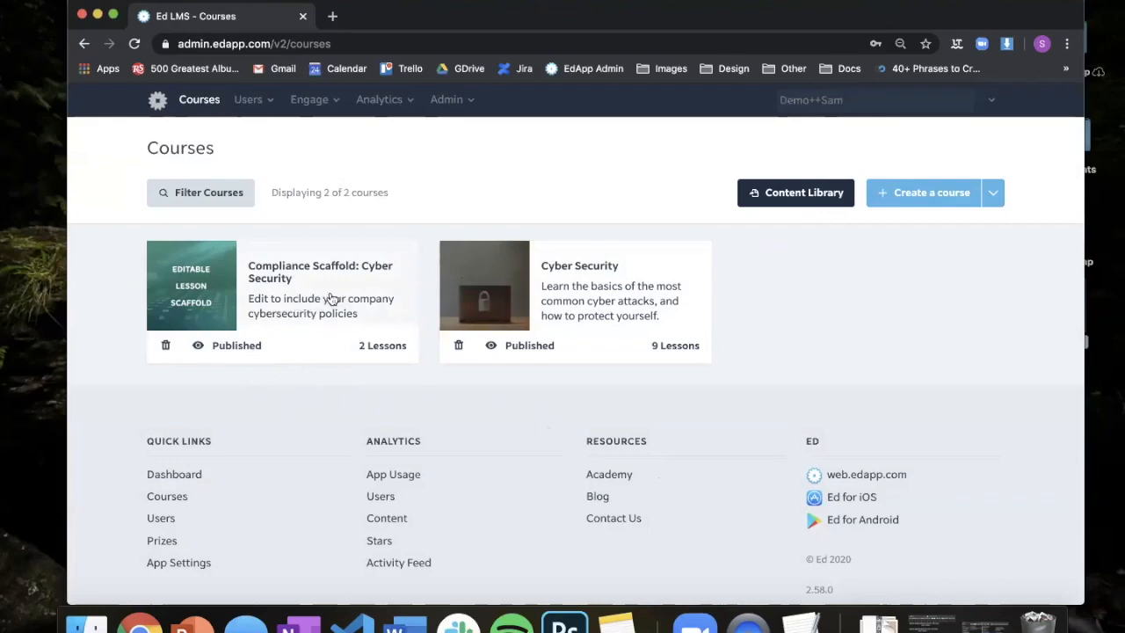
# - Open the imported Cyber Security course and look through its lessons
pyautogui.click(491, 281)
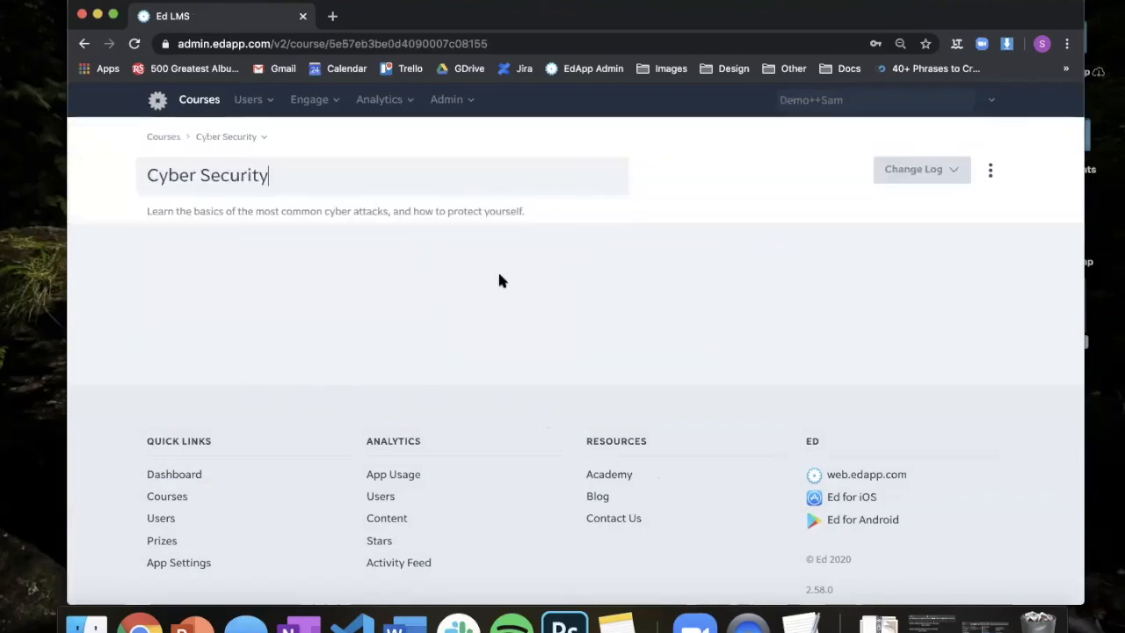
pyautogui.scroll(-4, 430, 334)
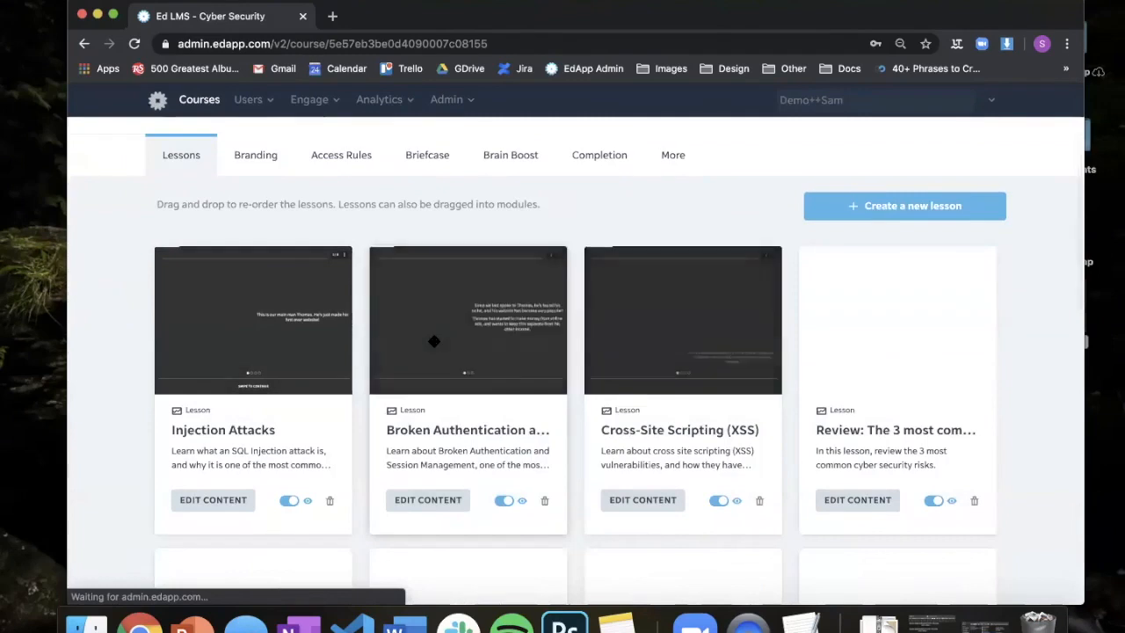
pyautogui.scroll(-1, 434, 341)
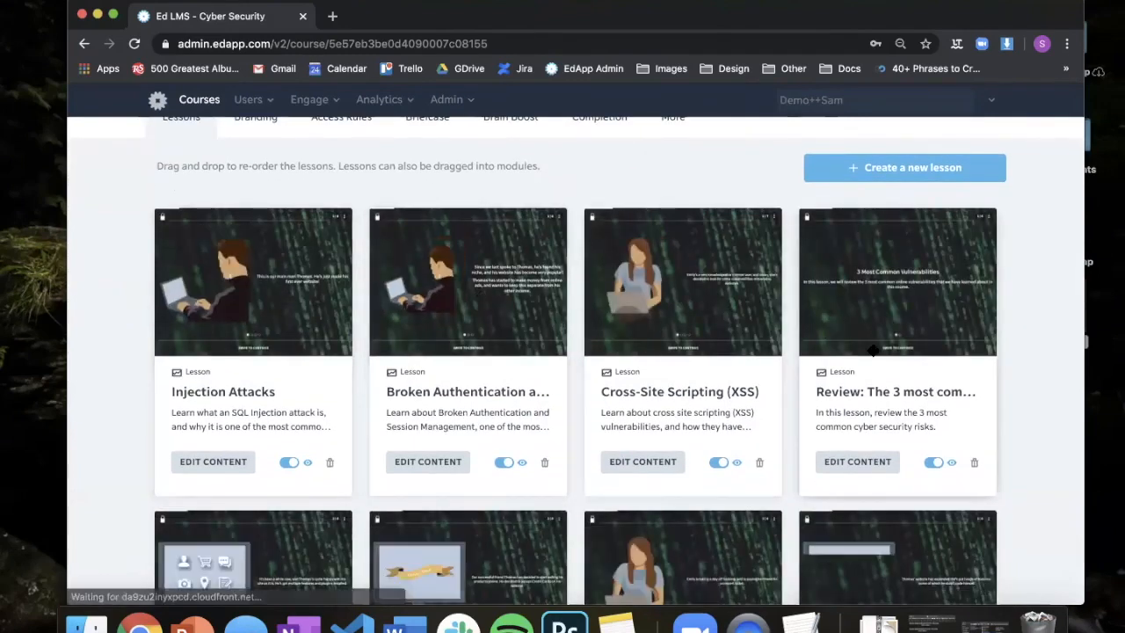
pyautogui.scroll(-6, 867, 380)
pyautogui.scroll(5, 417, 364)
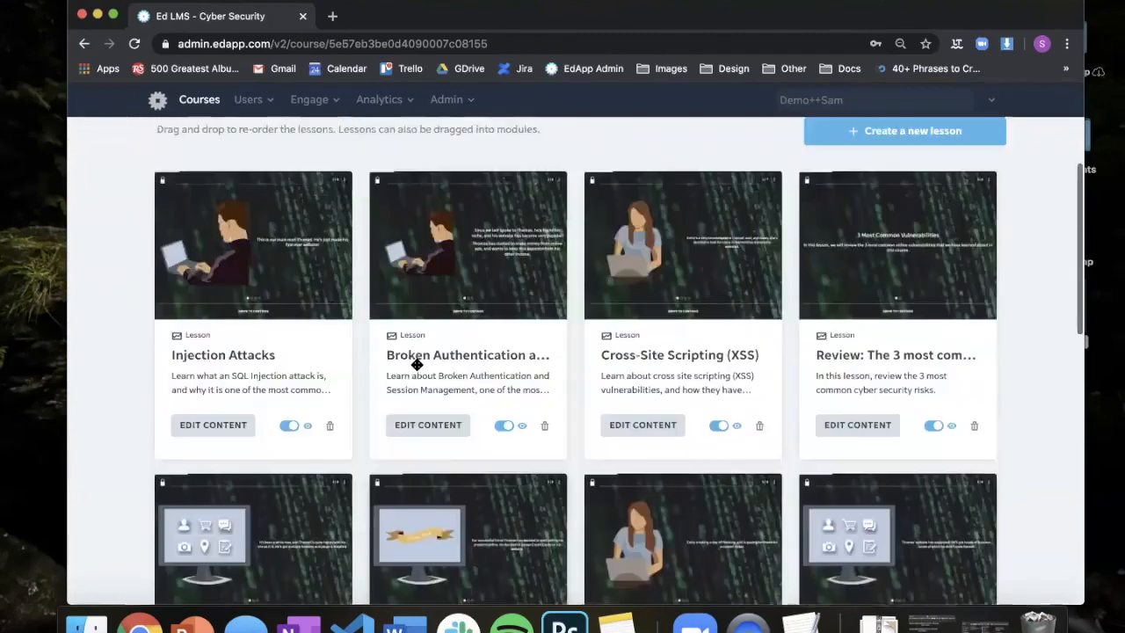
pyautogui.scroll(4, 417, 364)
# - Open the Injection Attacks lesson and examine its slide preview
pyautogui.click(179, 360)
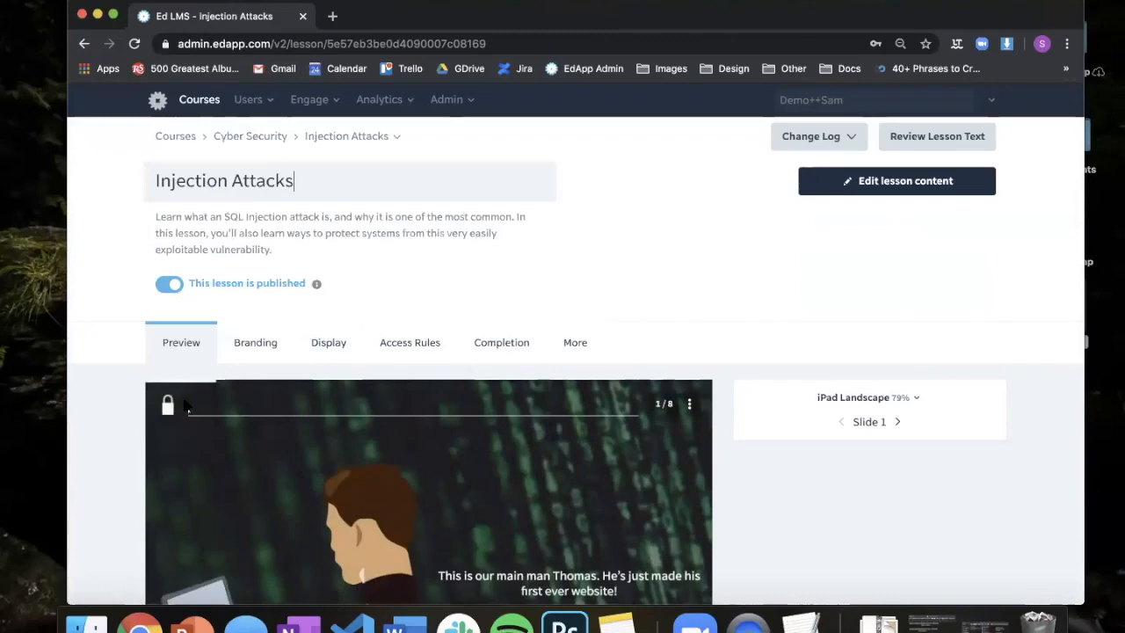
pyautogui.scroll(-2, 176, 414)
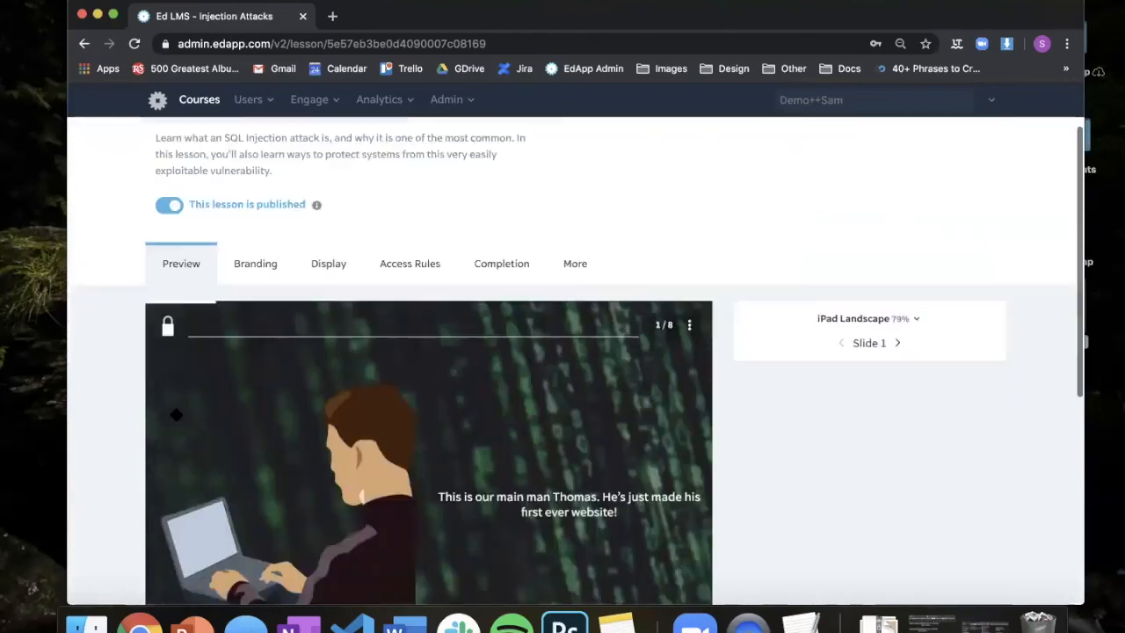
pyautogui.scroll(-4, 176, 414)
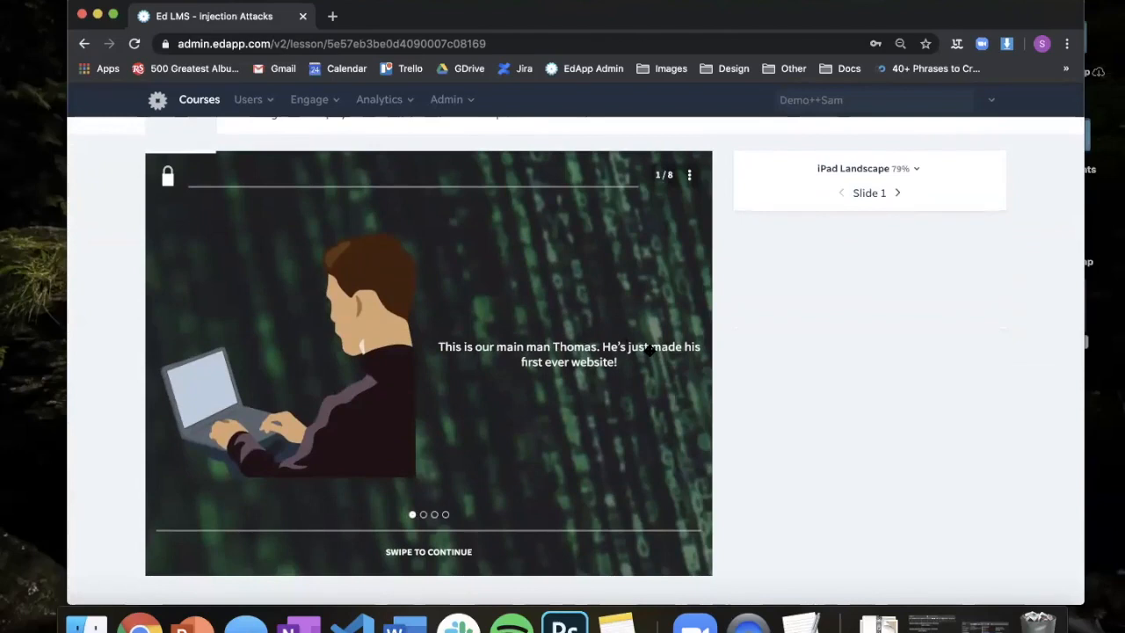
pyautogui.scroll(1, 649, 354)
pyautogui.scroll(-1, 641, 372)
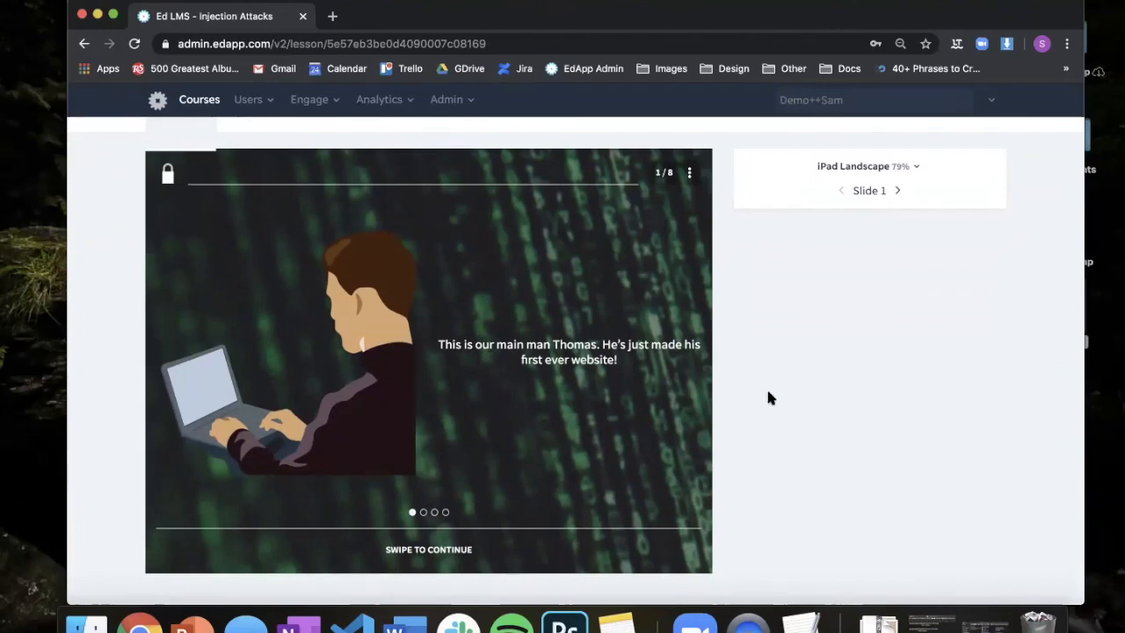
pyautogui.scroll(5, 766, 386)
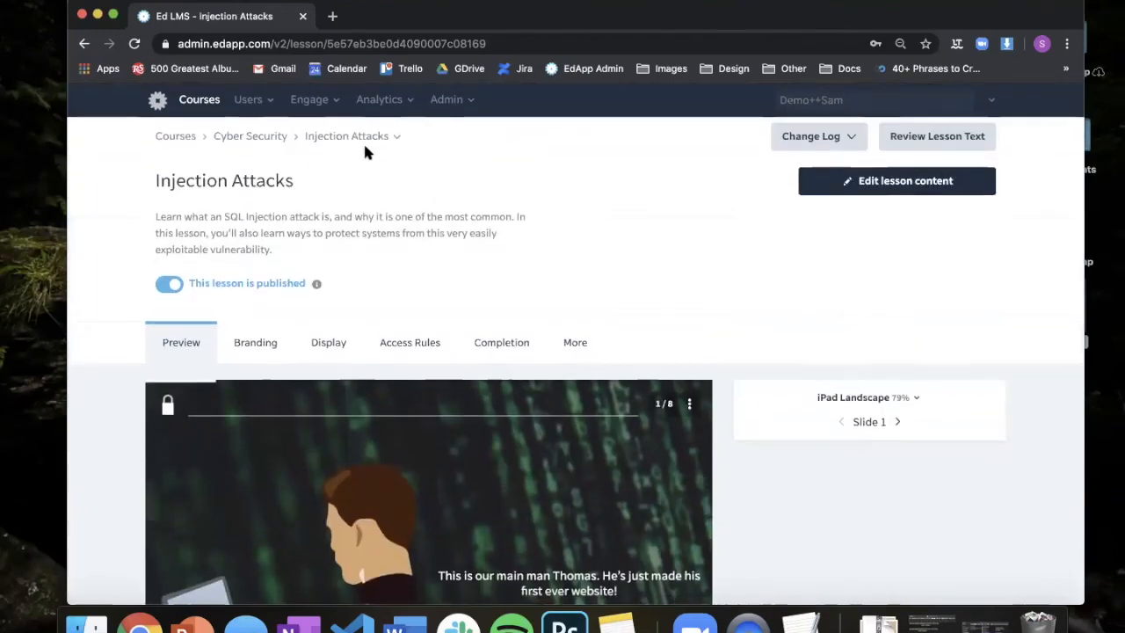
# - Return to the course list and open the Compliance Scaffold: Cyber Security course to view its lessons
pyautogui.click(263, 138)
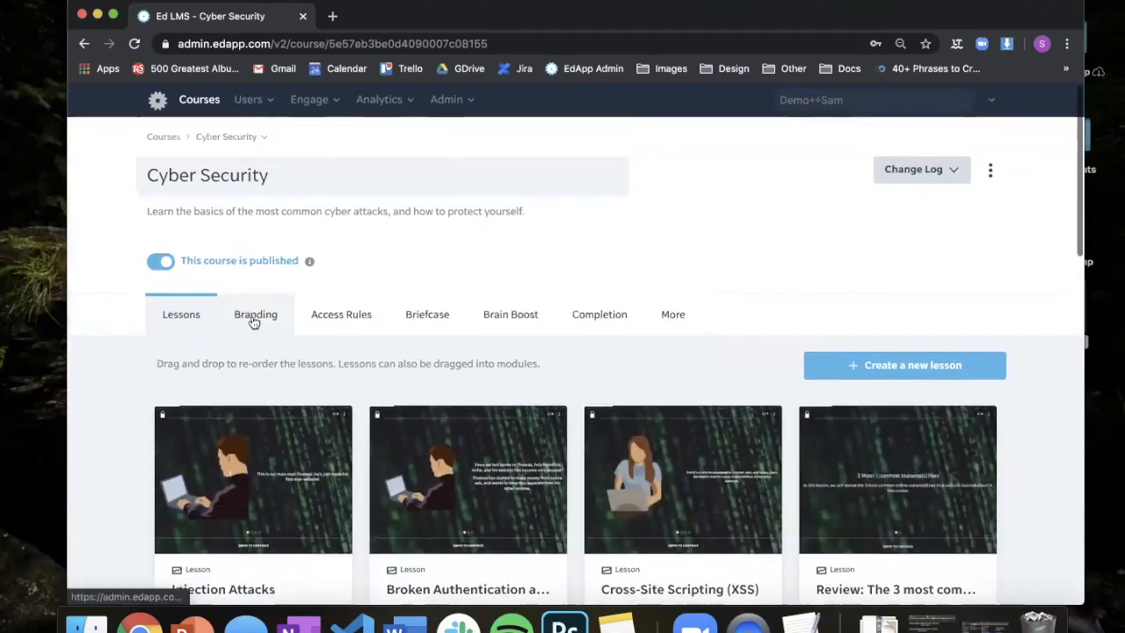
pyautogui.click(165, 137)
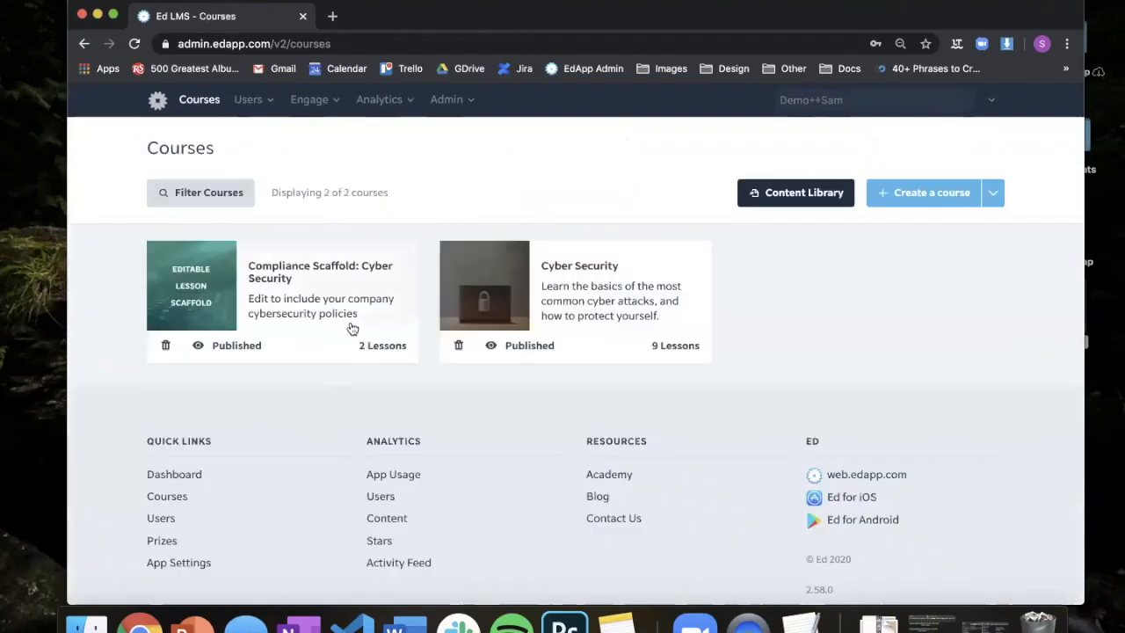
pyautogui.click(338, 285)
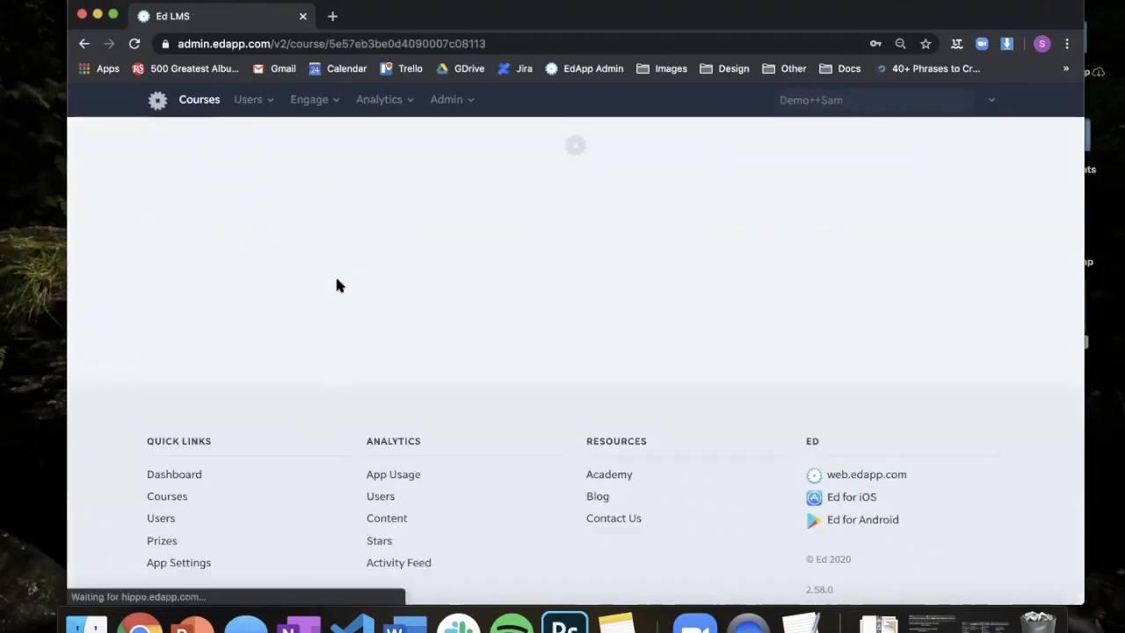
pyautogui.scroll(-3, 337, 284)
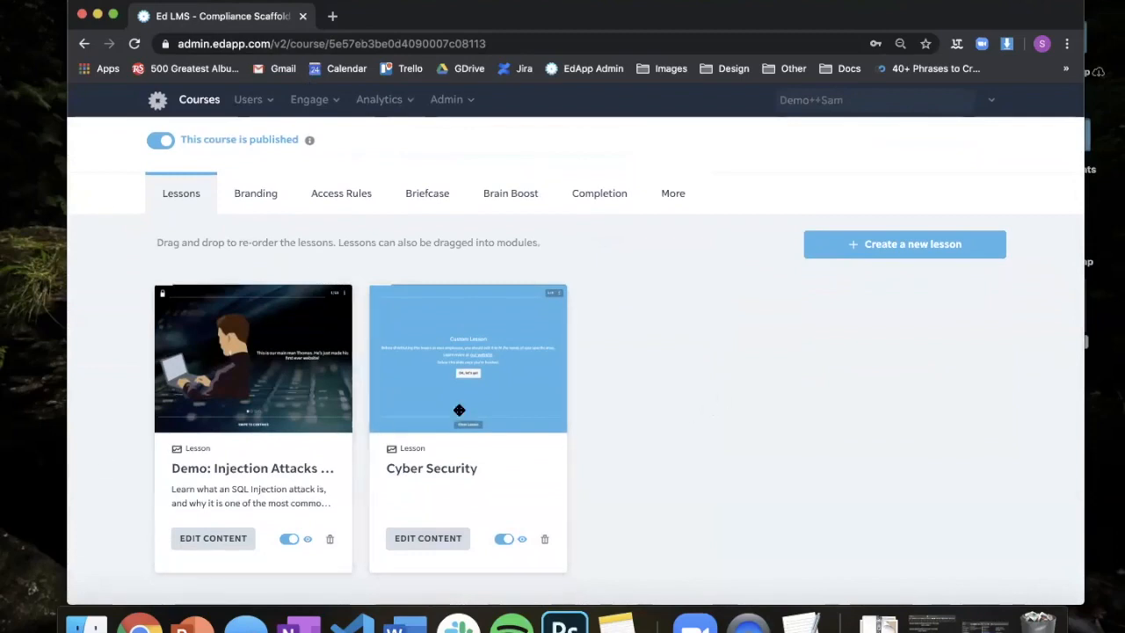
# - Review the course's branding settings and remove its in-app thumbnail image
pyautogui.click(260, 197)
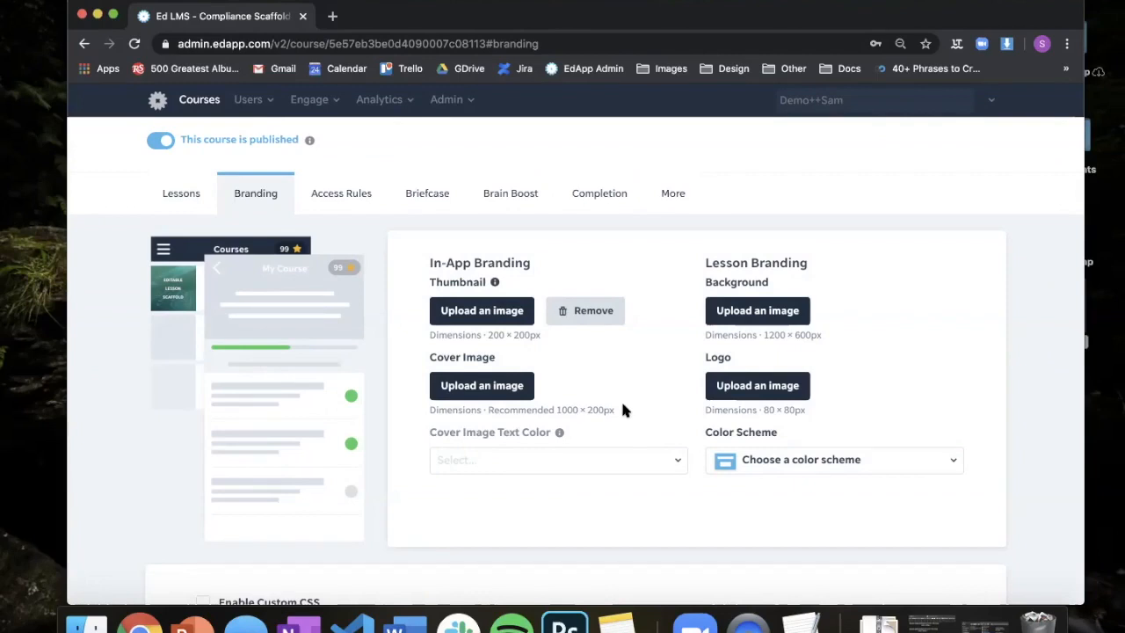
pyautogui.scroll(-4, 623, 407)
pyautogui.scroll(3, 623, 407)
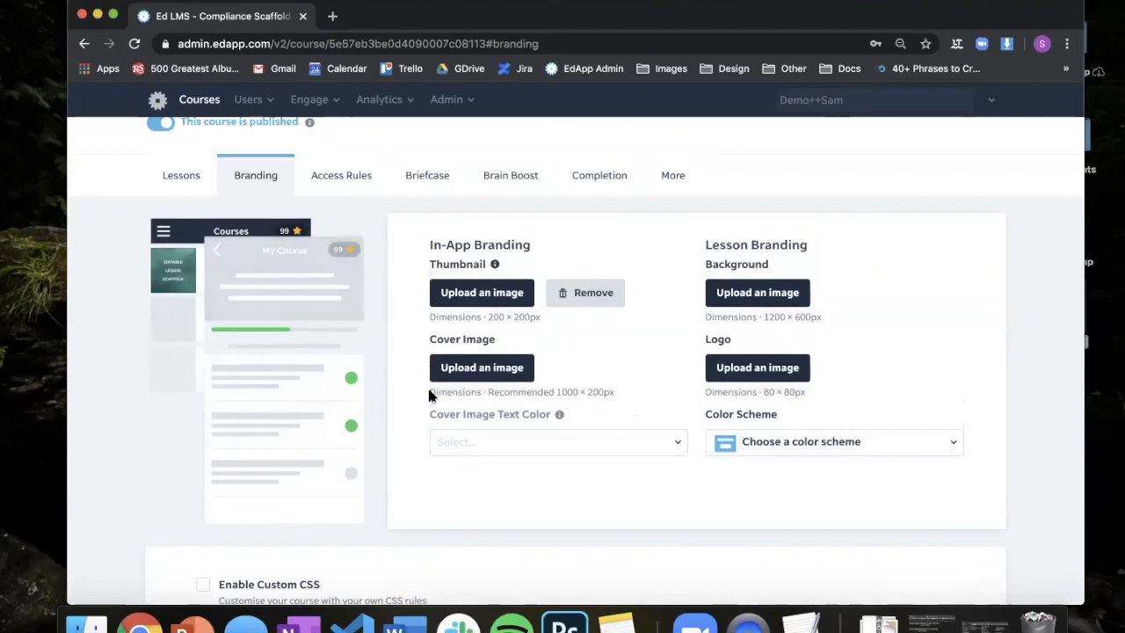
pyautogui.scroll(-2, 428, 391)
pyautogui.scroll(1, 428, 391)
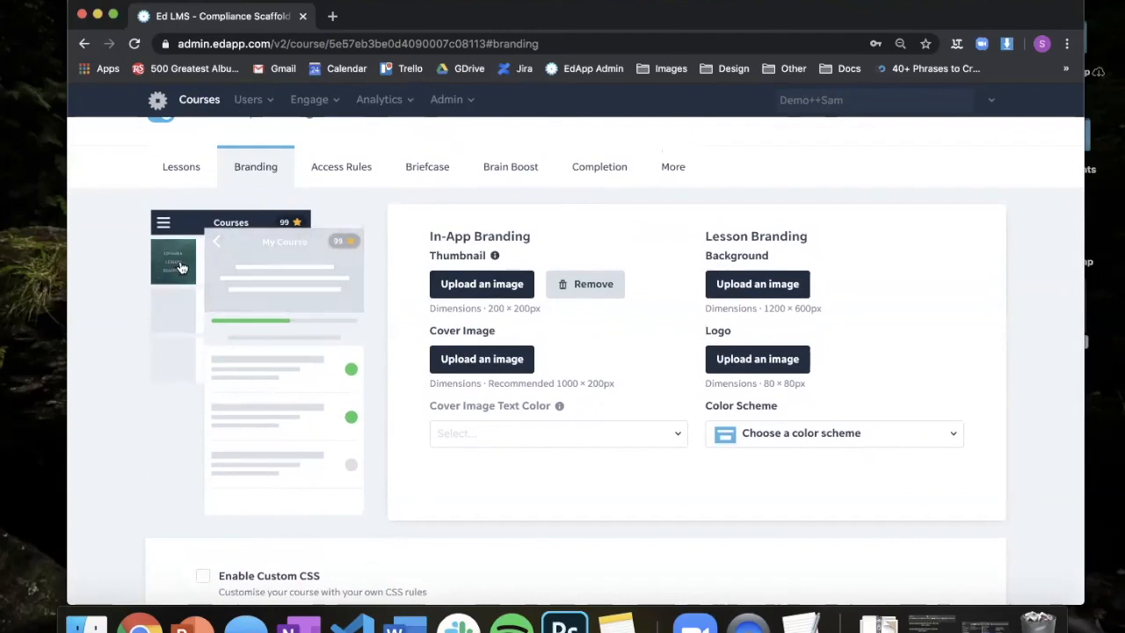
pyautogui.click(596, 285)
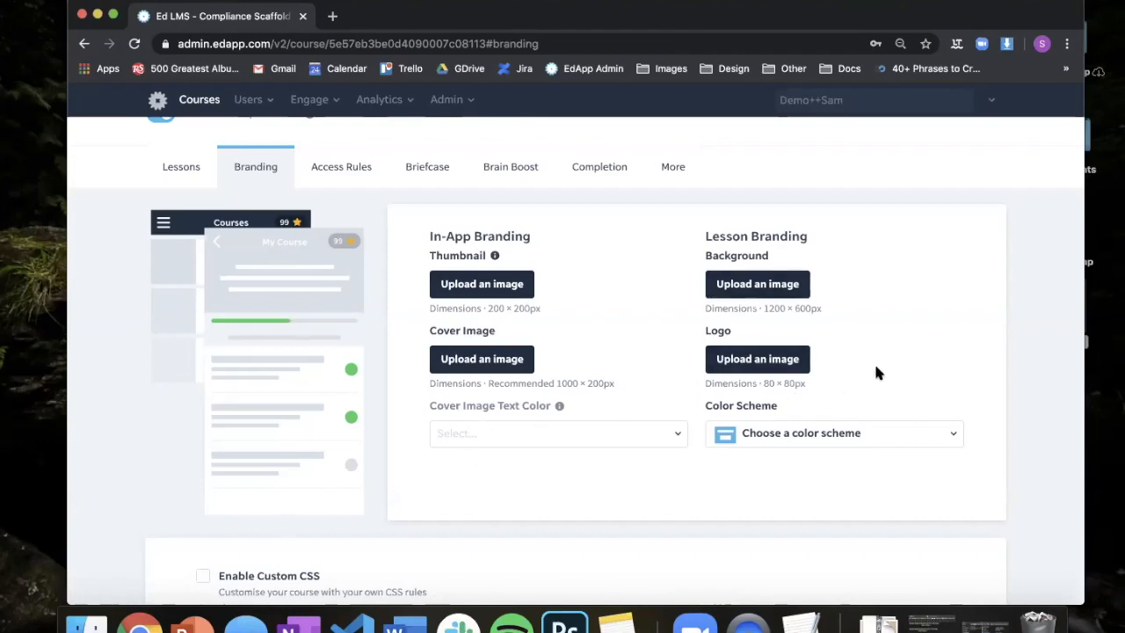
pyautogui.scroll(-5, 895, 343)
pyautogui.scroll(4, 896, 343)
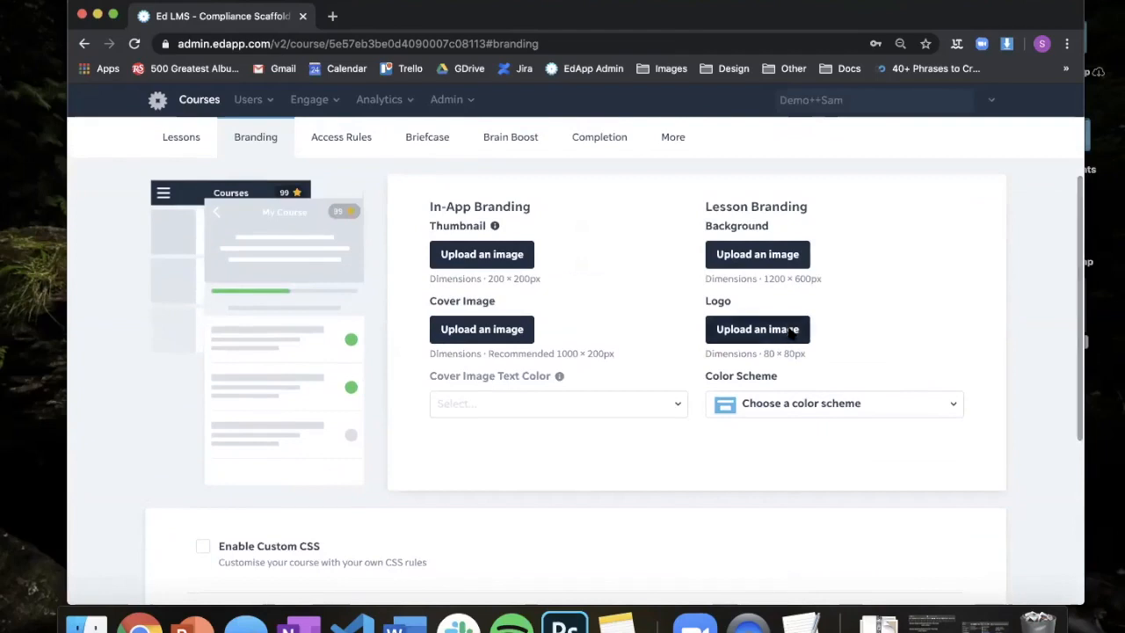
# - Switch to Finder, open LogoLong.png from the Progressive Webinar folder, and move the image window lower on the screen
pyautogui.click(88, 623)
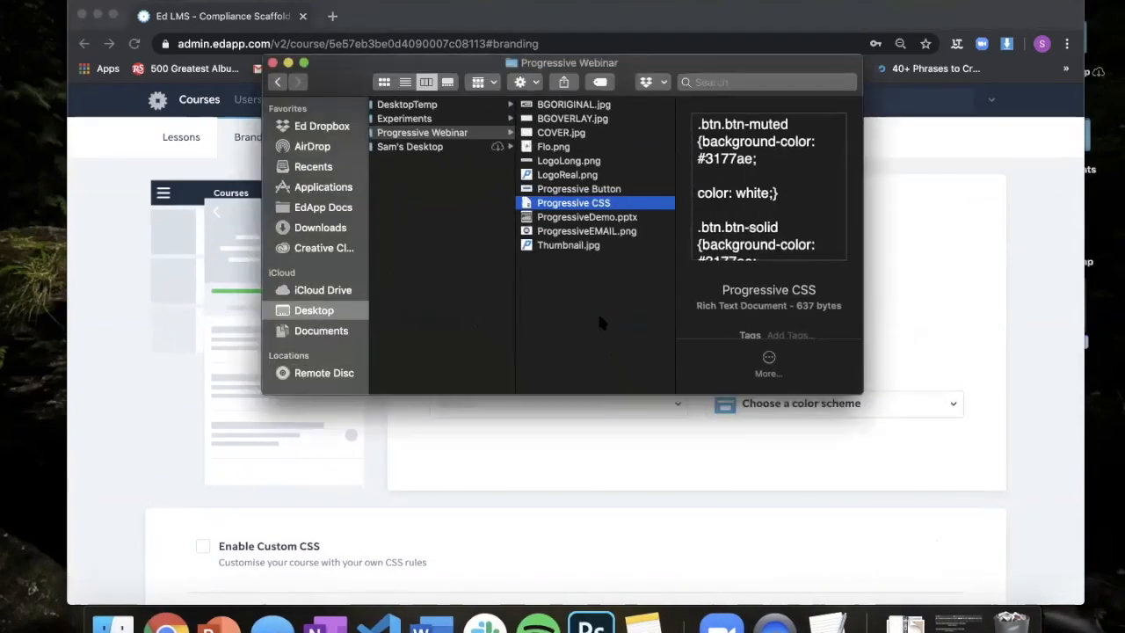
pyautogui.doubleClick(611, 161)
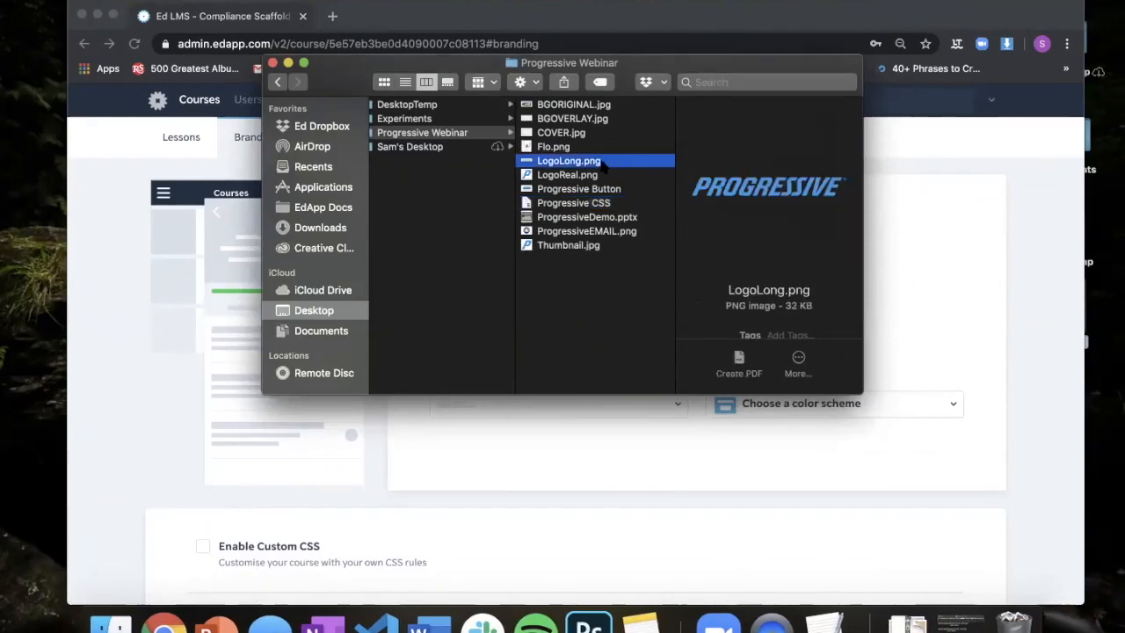
pyautogui.moveTo(719, 15); pyautogui.dragTo(710, 170)
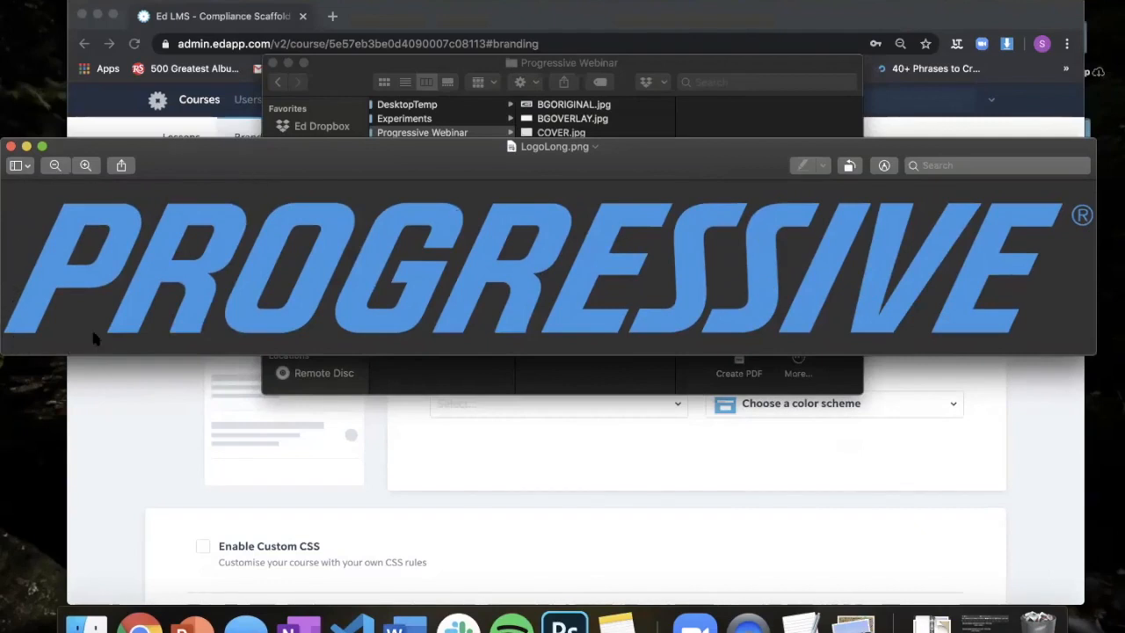
# - Close the LogoLong.png window, open LogoReal.png, and preview Thumbnail.jpg in the Progressive Webinar folder
pyautogui.moveTo(185, 160); pyautogui.dragTo(346, 165)
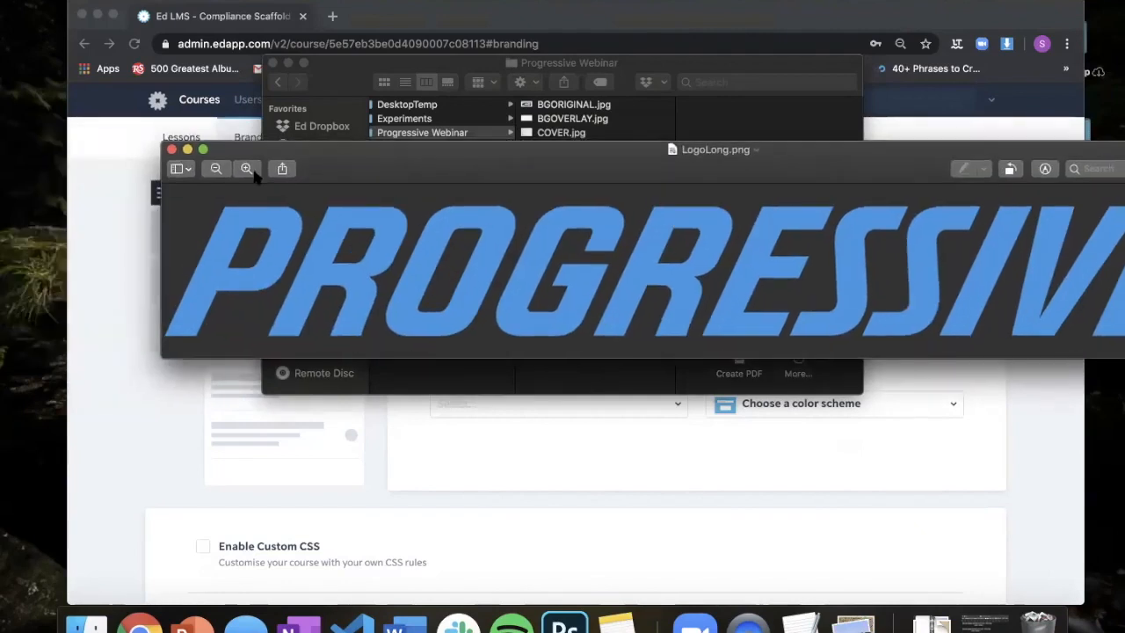
pyautogui.click(172, 150)
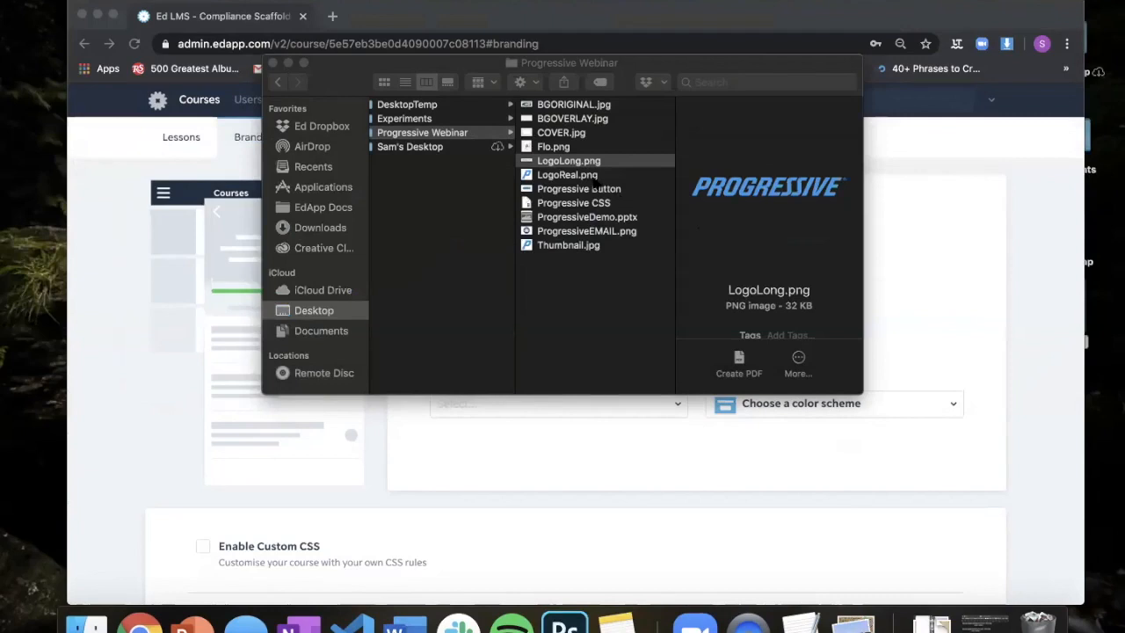
pyautogui.doubleClick(596, 176)
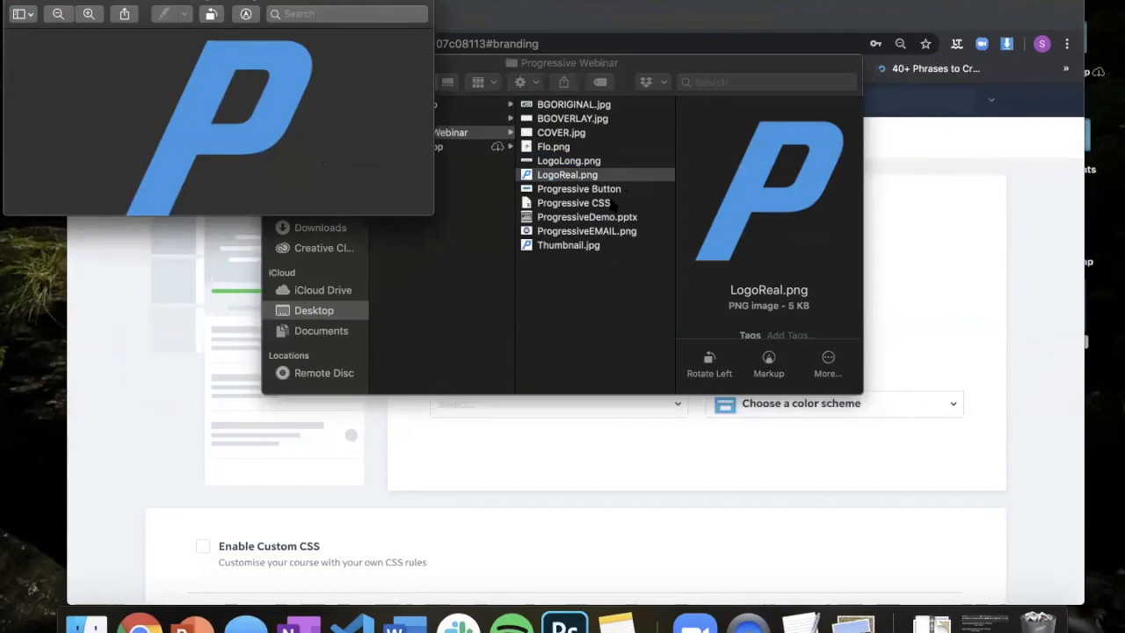
pyautogui.click(596, 252)
pyautogui.moveTo(580, 246); pyautogui.dragTo(140, 94)
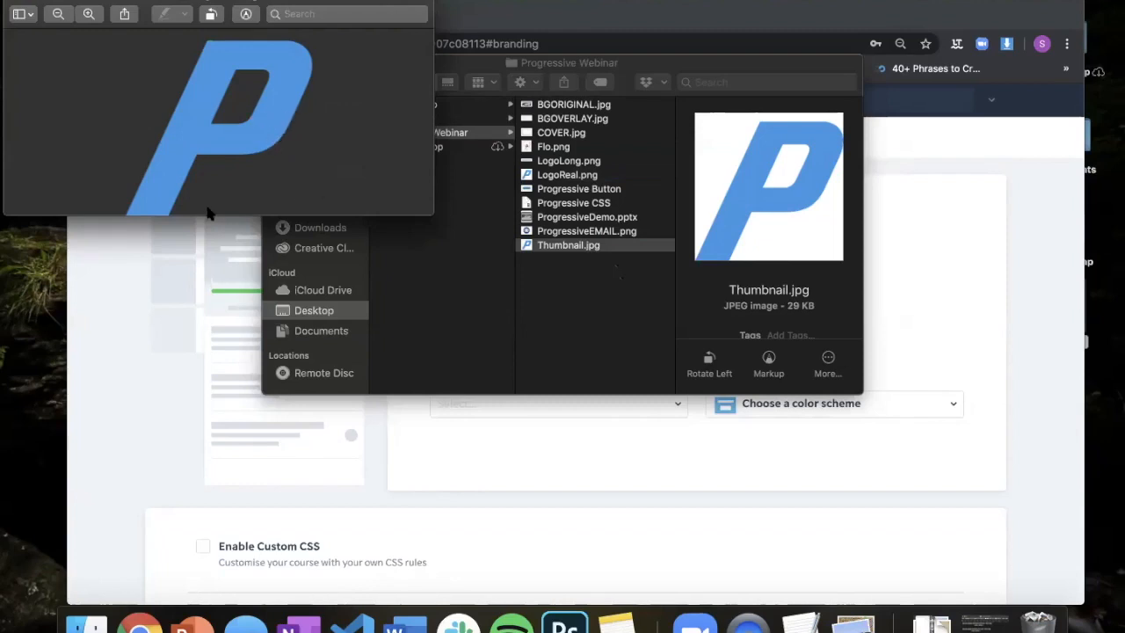
# - Switch back to EdApp in Chrome and upload LogoReal.png as the lesson logo and Thumbnail.jpg as the course's in-app thumbnail
pyautogui.click(478, 580)
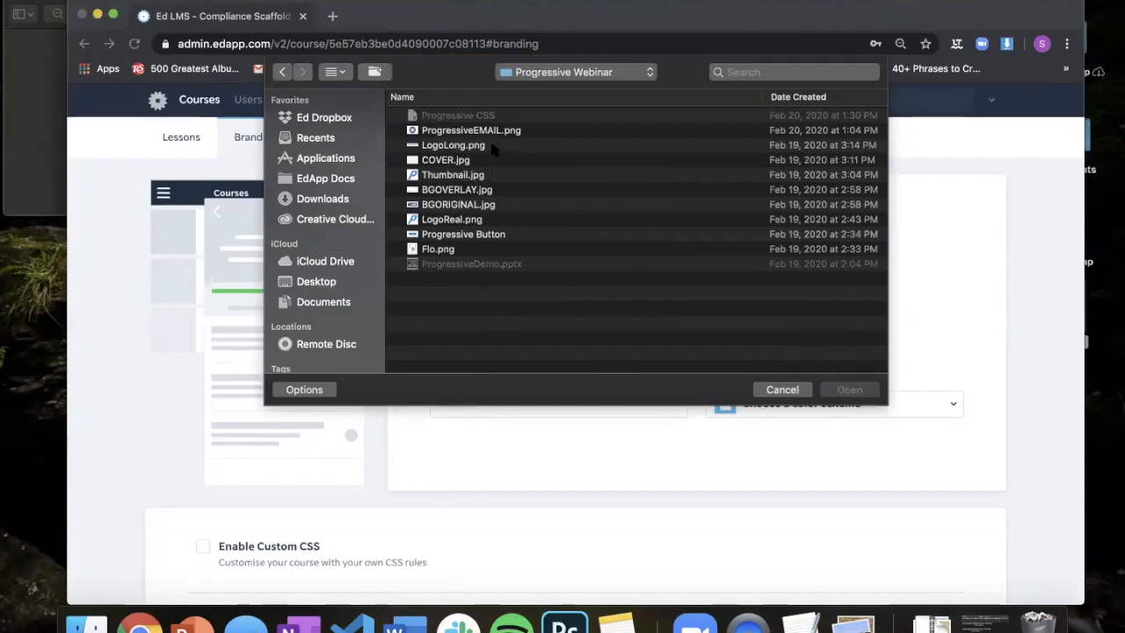
pyautogui.click(490, 145)
pyautogui.click(493, 221)
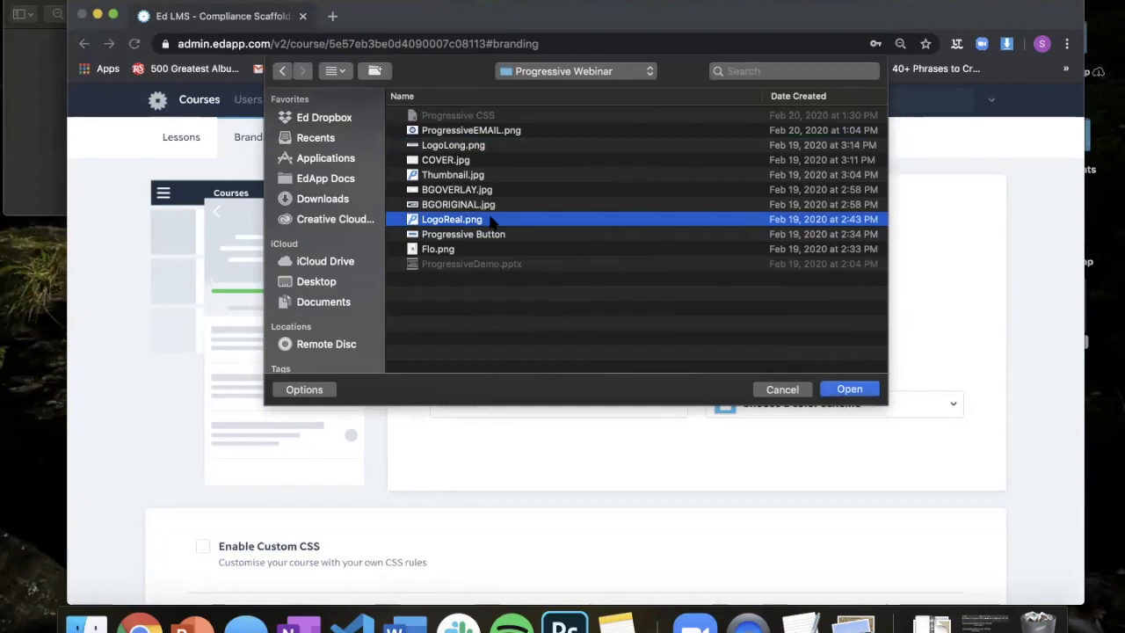
pyautogui.doubleClick(492, 221)
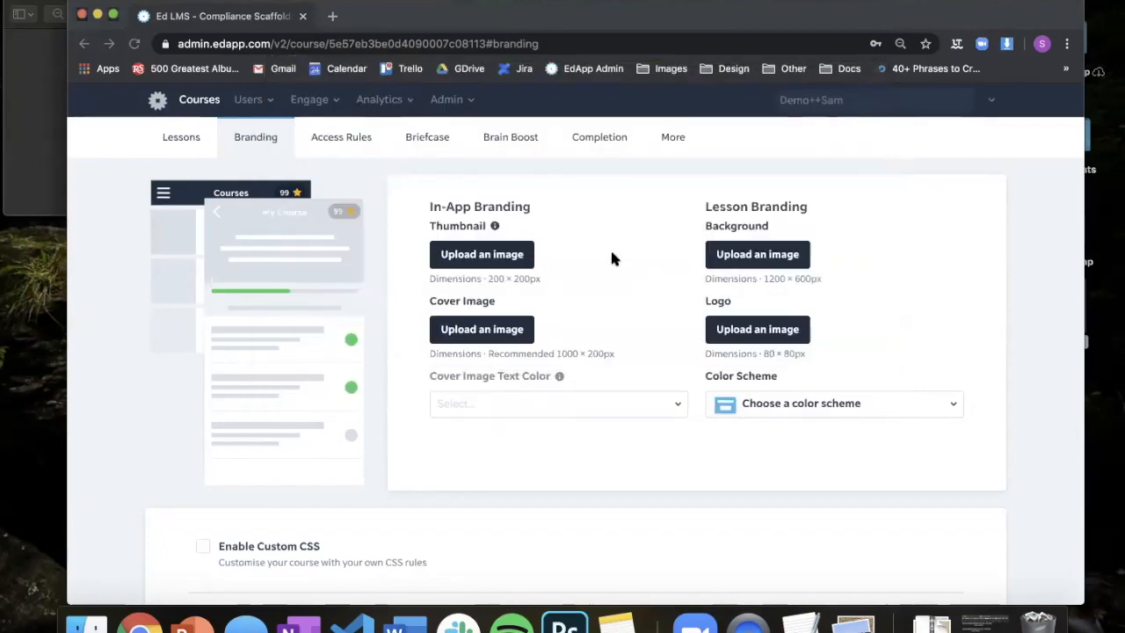
pyautogui.click(518, 259)
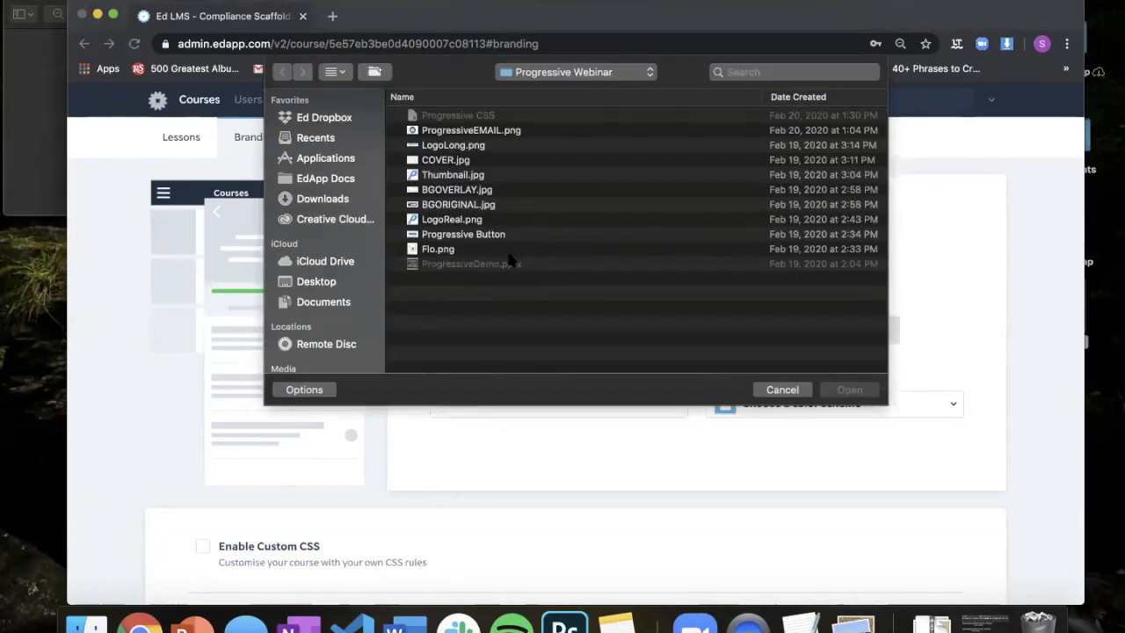
pyautogui.doubleClick(473, 174)
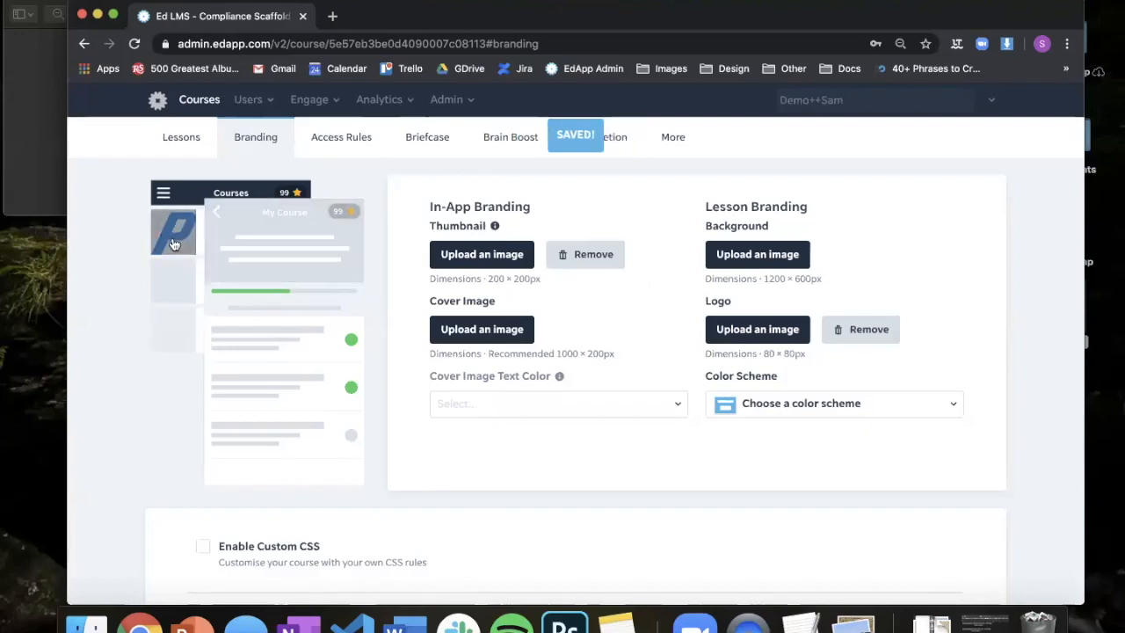
# - Open the Cyber Security lesson from the course's lesson list to check how the branding looks in its preview
pyautogui.scroll(2, 303, 196)
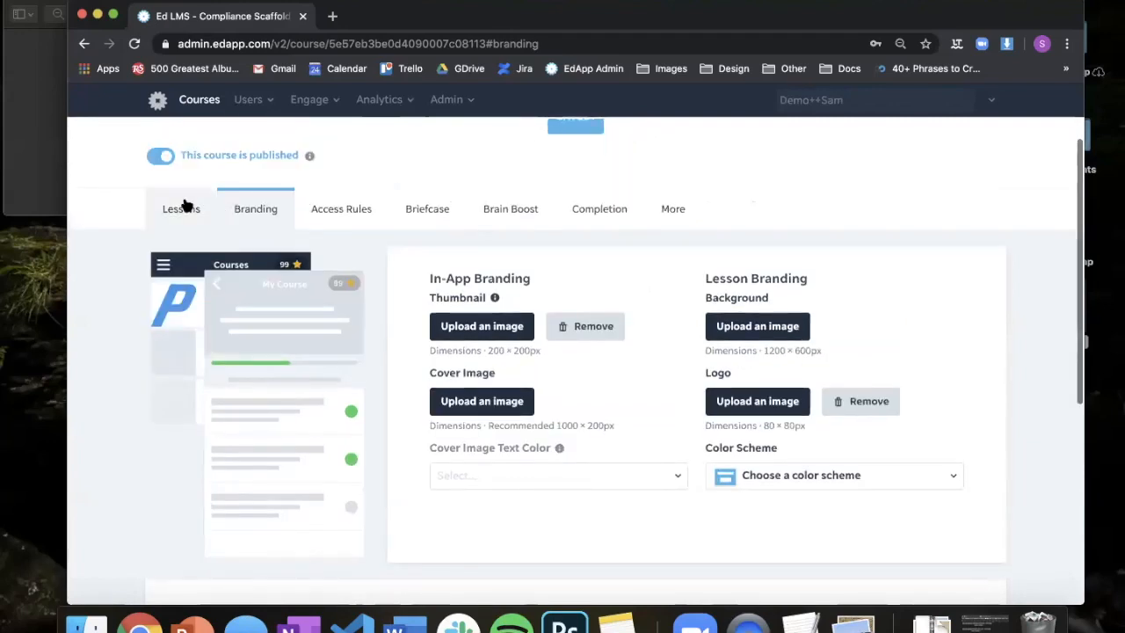
pyautogui.click(188, 206)
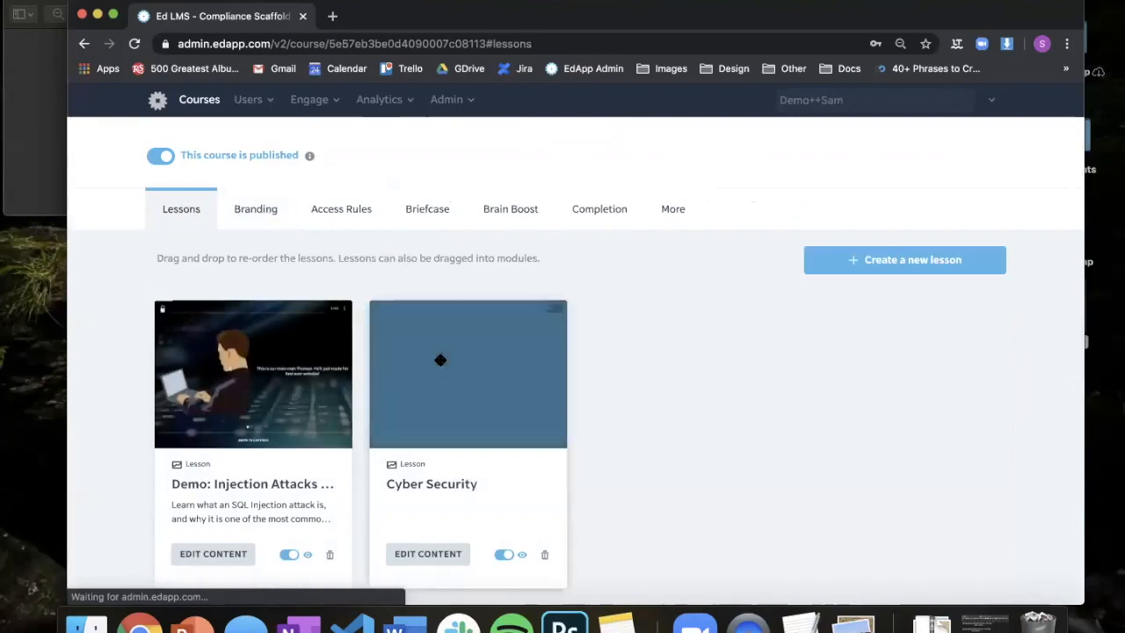
pyautogui.click(406, 329)
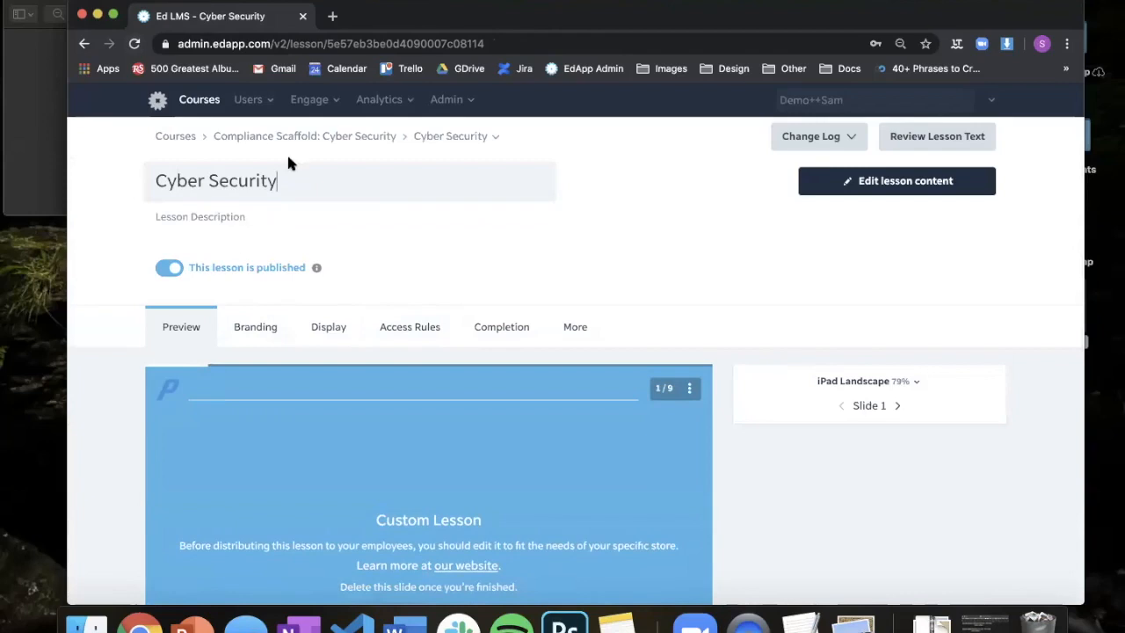
# - Return to the compliance course, open the Demo: Injection Attacks Copy lesson's branding settings, and enable Use Course Branding
pyautogui.click(334, 138)
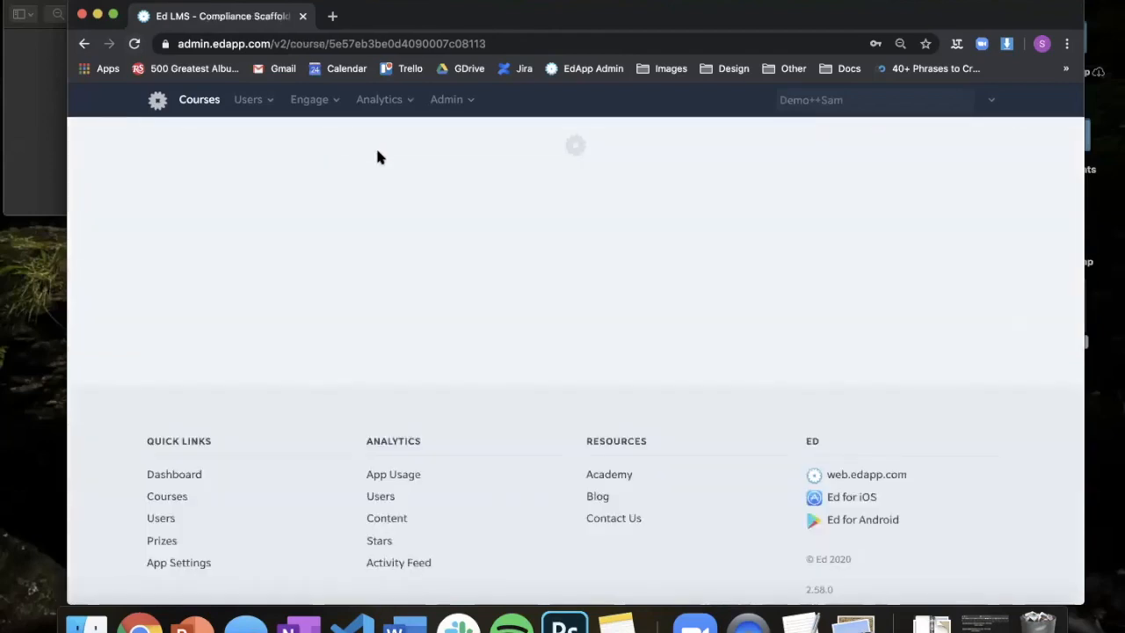
pyautogui.click(275, 466)
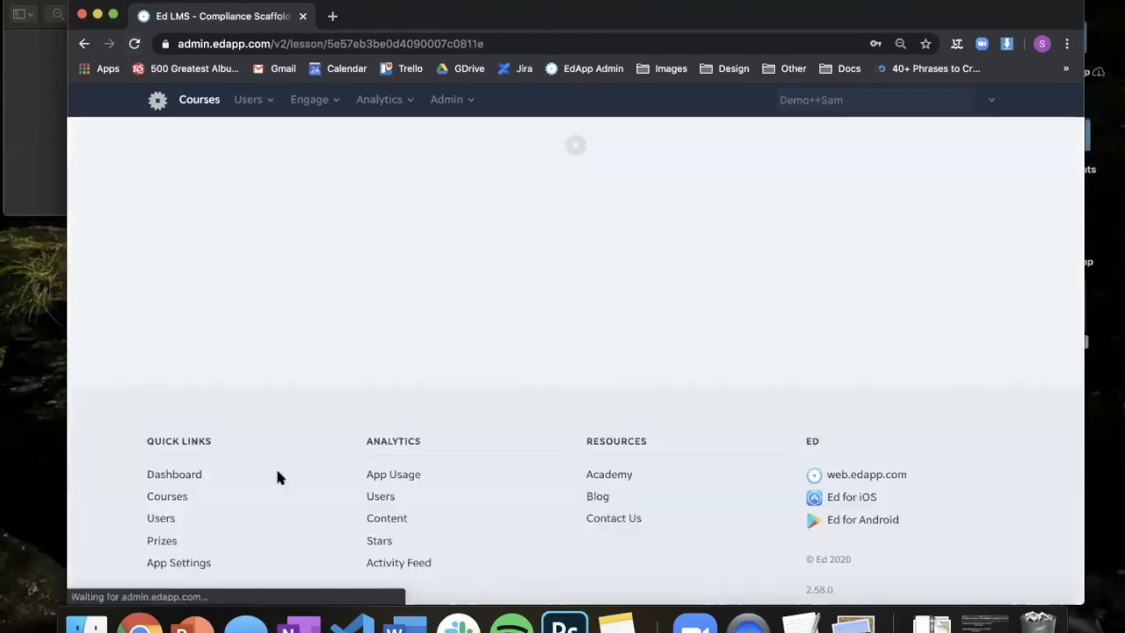
pyautogui.click(255, 343)
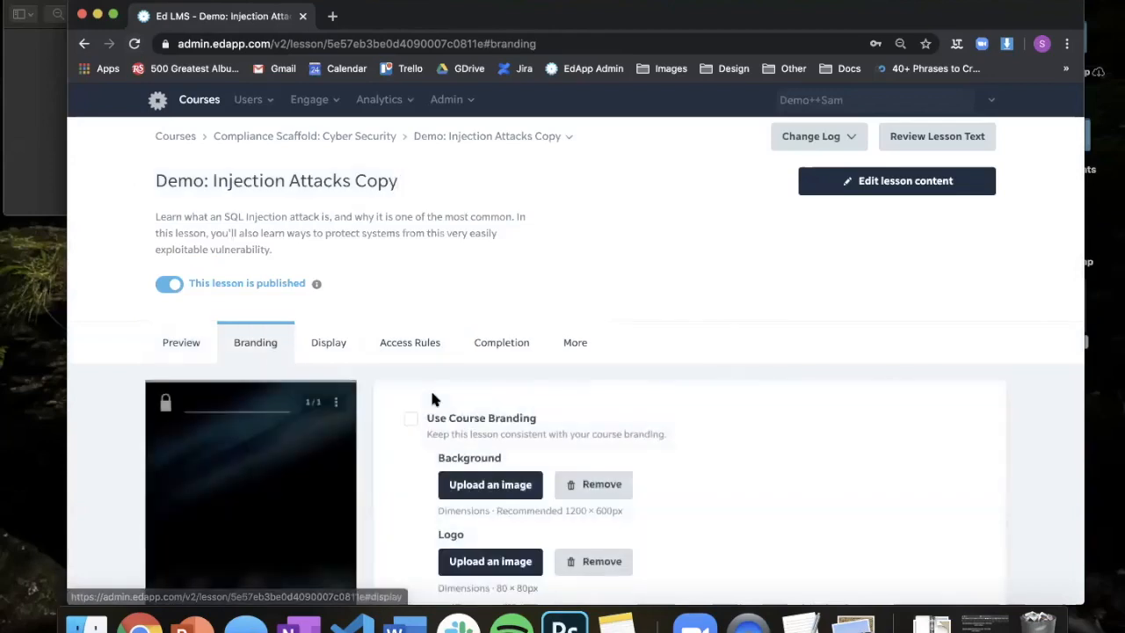
pyautogui.scroll(-4, 430, 388)
pyautogui.click(412, 264)
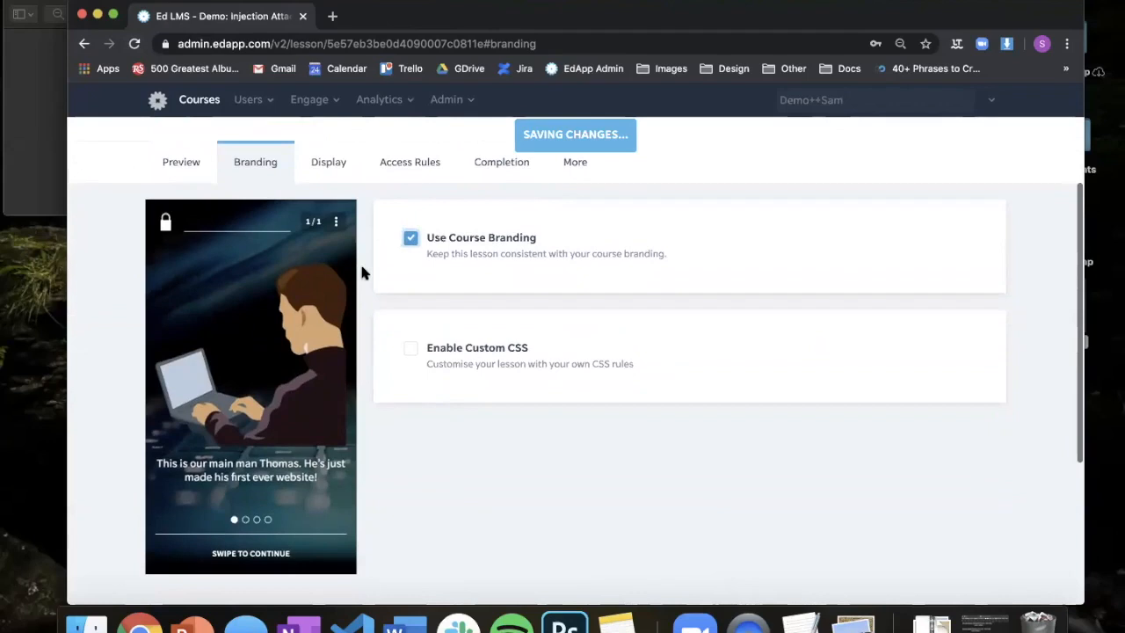
pyautogui.scroll(-3, 383, 243)
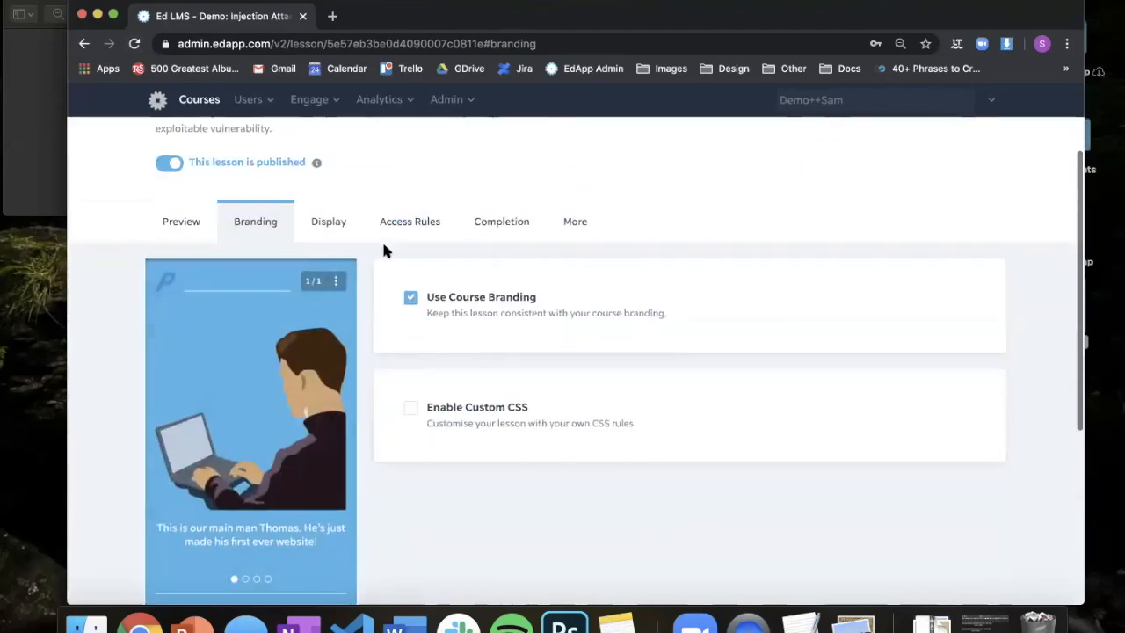
pyautogui.scroll(3, 269, 204)
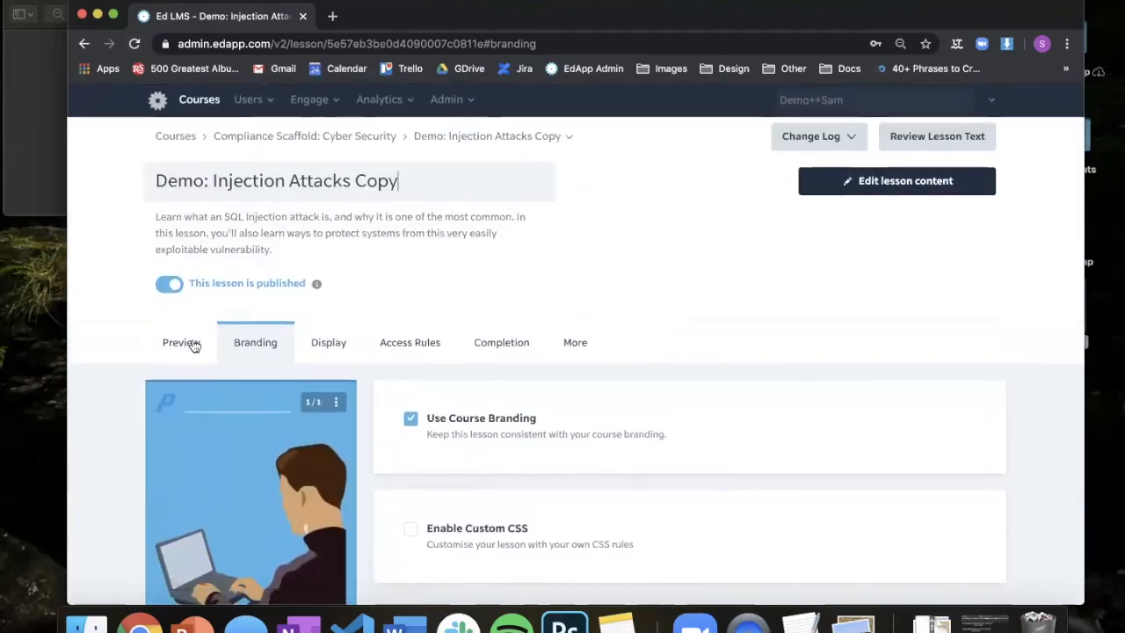
# - Return to the compliance course's branding settings and upload COVER.jpg as the cover image, keeping the cover text color Black
pyautogui.click(343, 139)
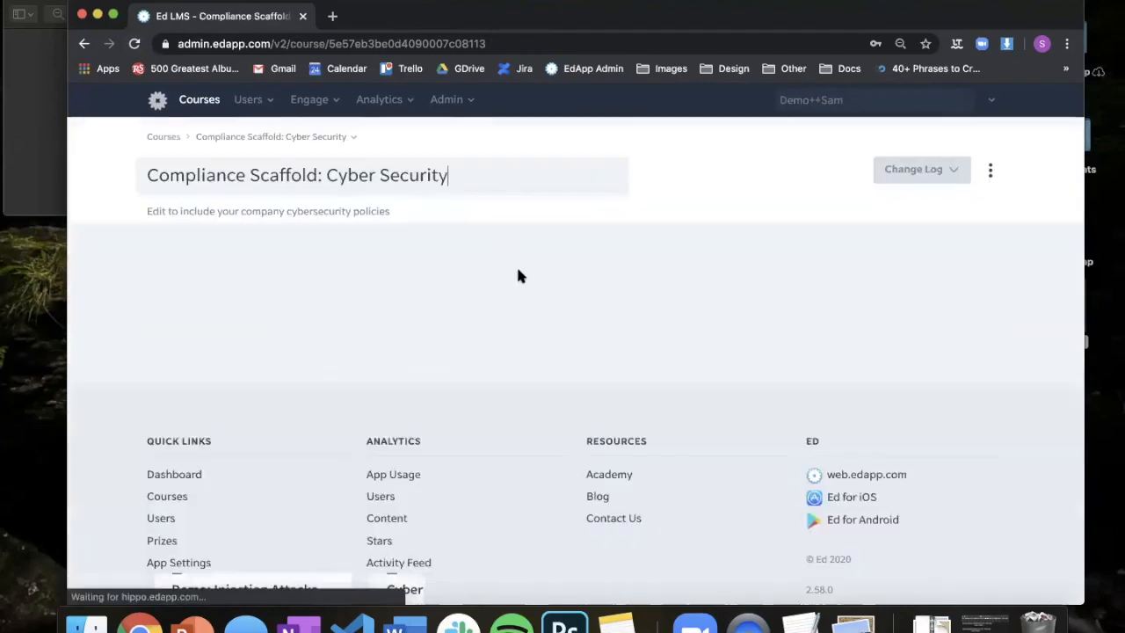
pyautogui.click(261, 315)
pyautogui.scroll(-3, 508, 378)
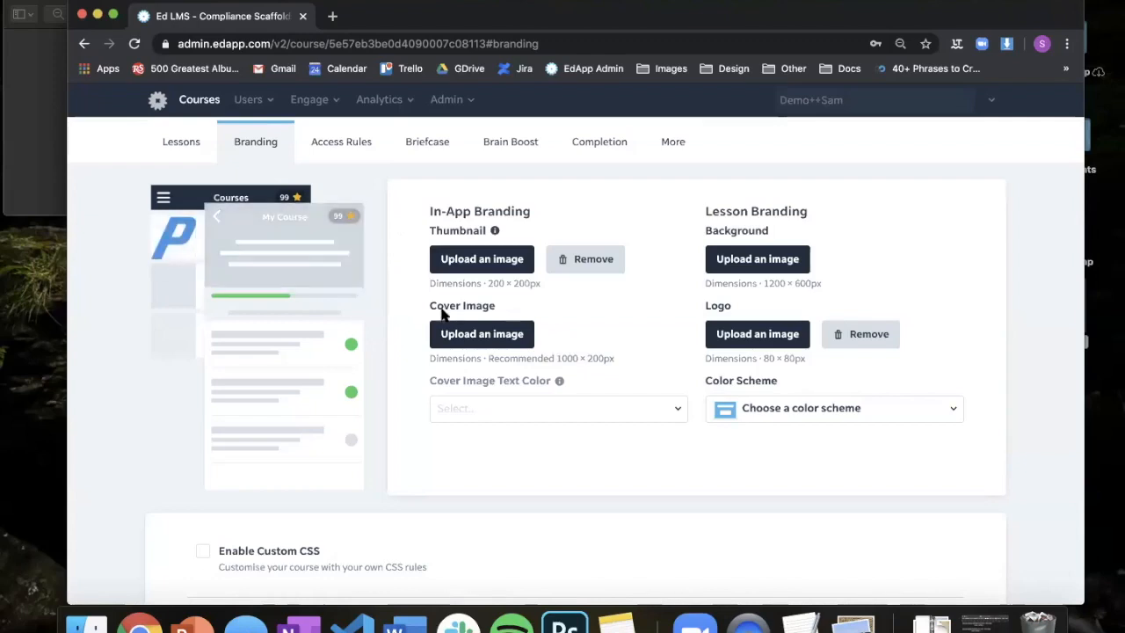
pyautogui.click(491, 335)
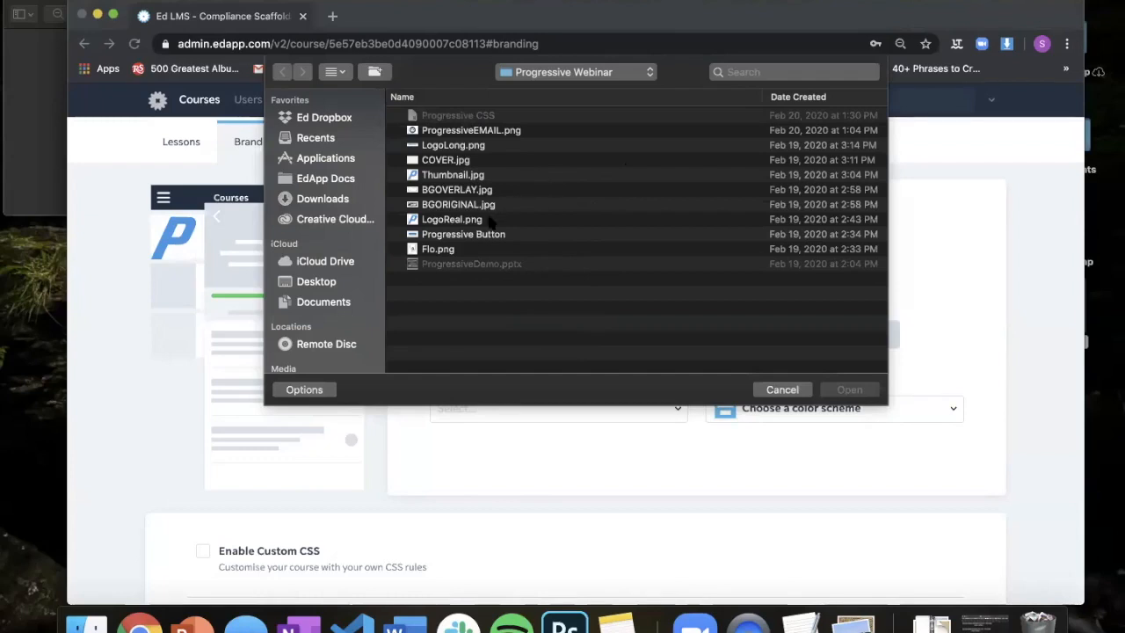
pyautogui.click(490, 160)
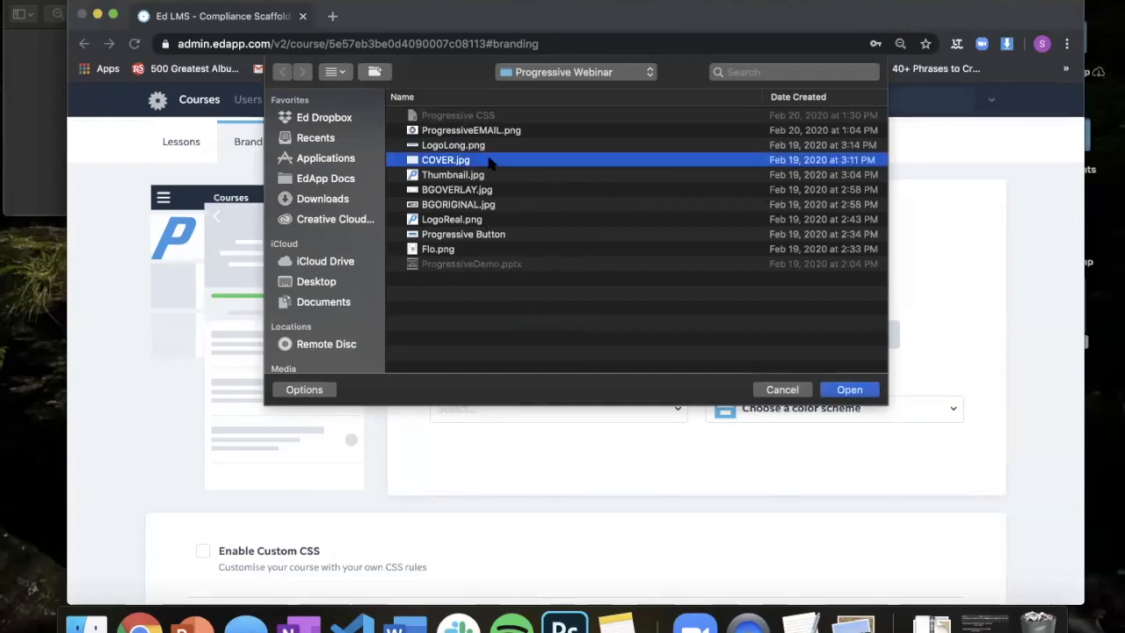
pyautogui.press('Return')
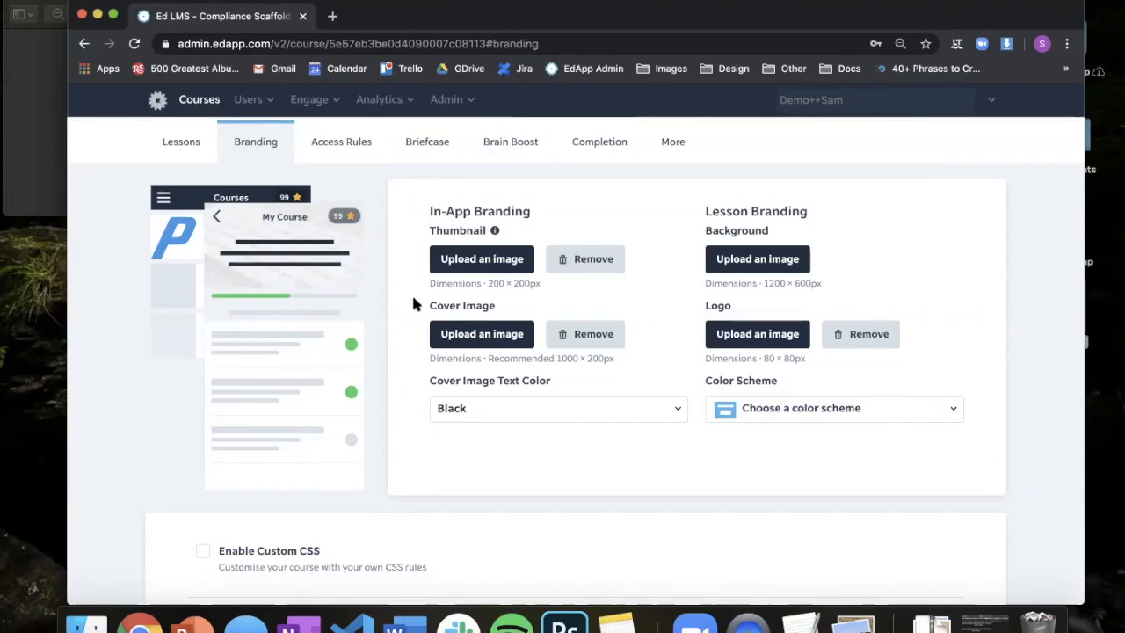
pyautogui.click(531, 411)
pyautogui.click(546, 408)
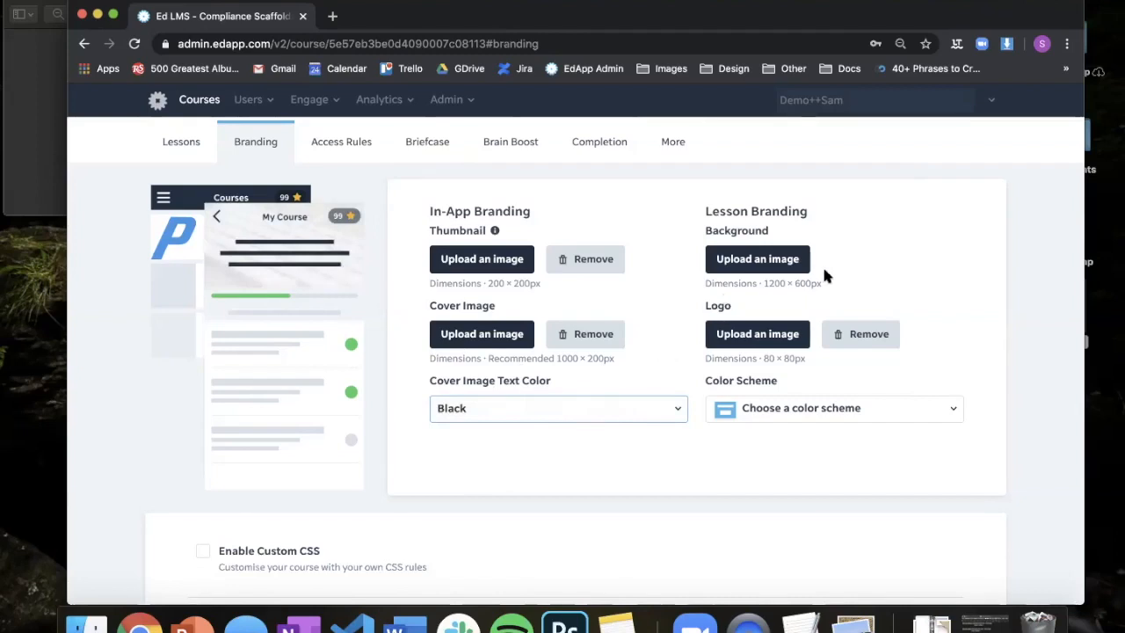
# - Set the course's lesson color scheme to the non-flat white option with black text and a black button
pyautogui.scroll(-1, 895, 281)
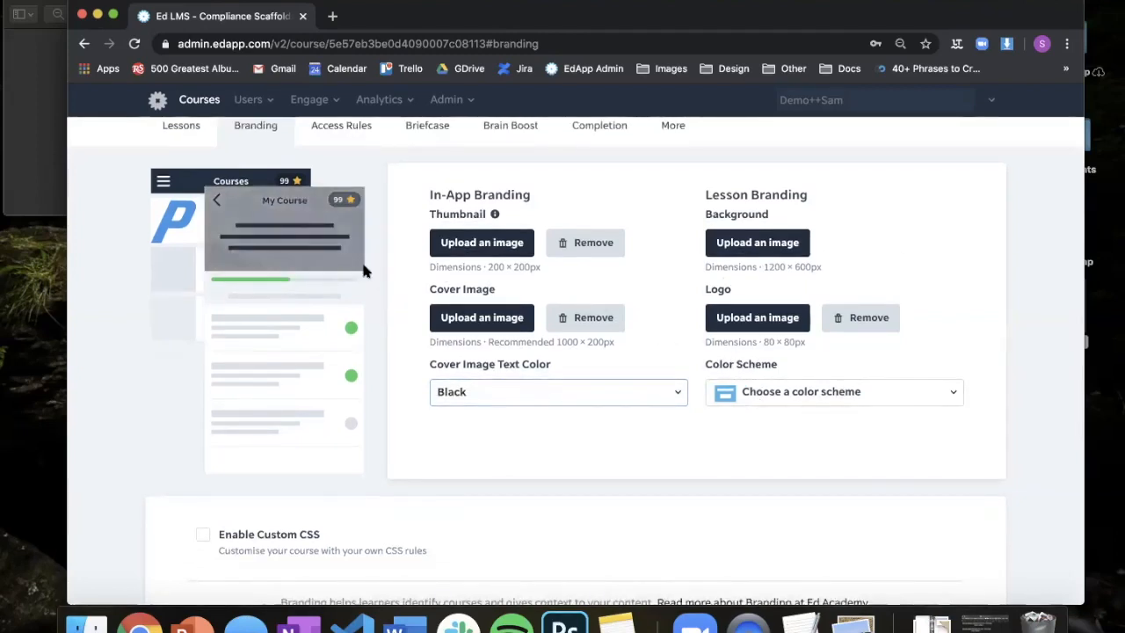
pyautogui.click(833, 396)
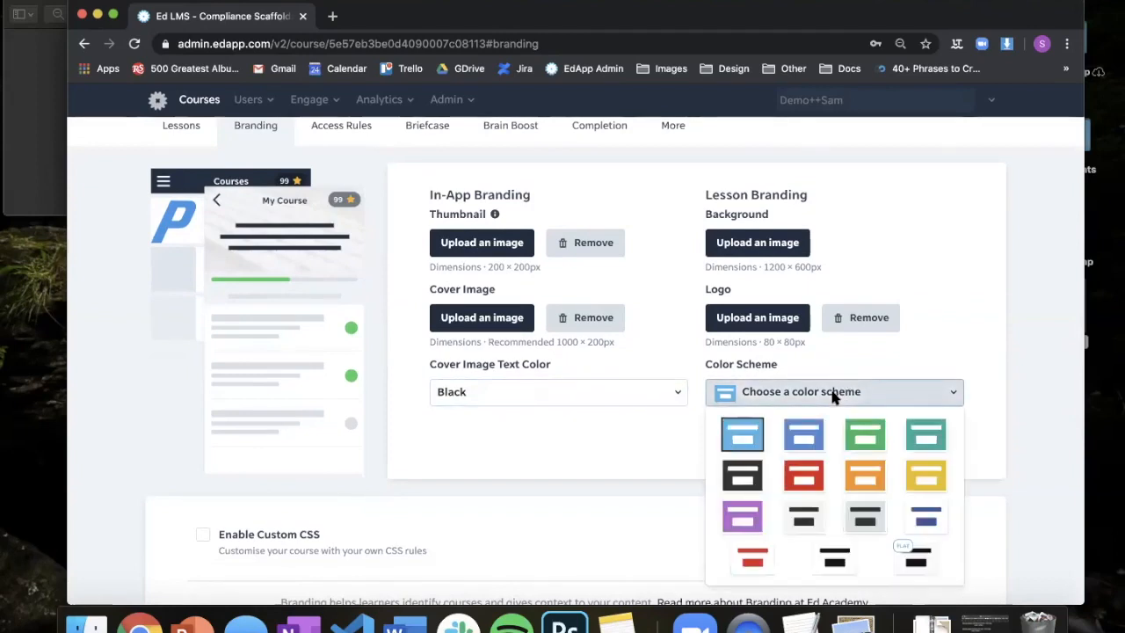
pyautogui.scroll(-1, 836, 429)
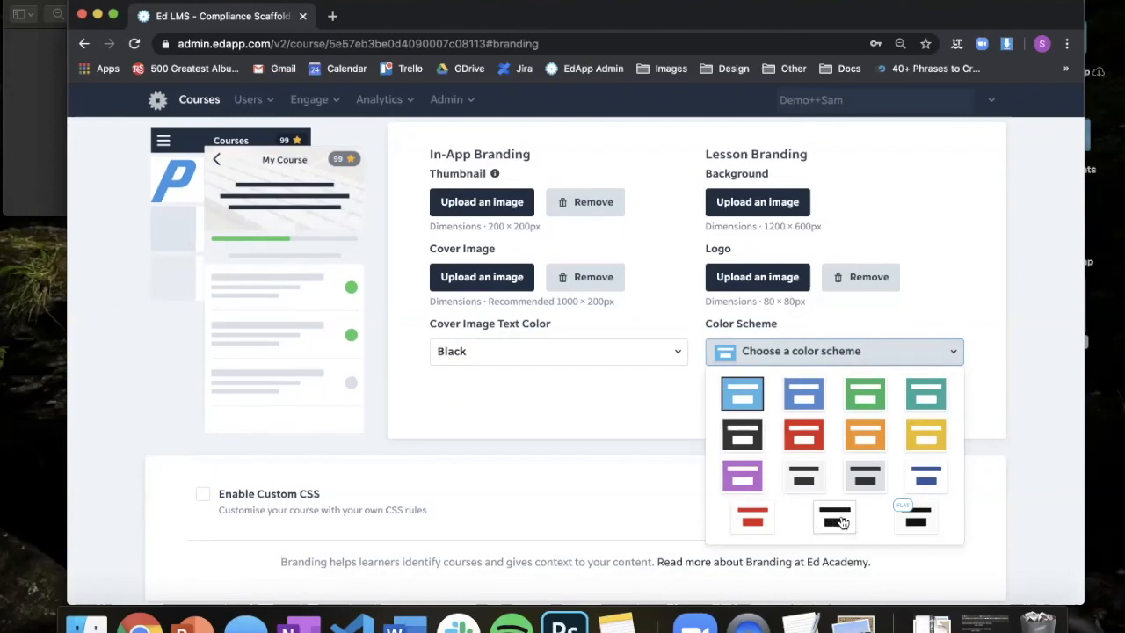
pyautogui.click(840, 520)
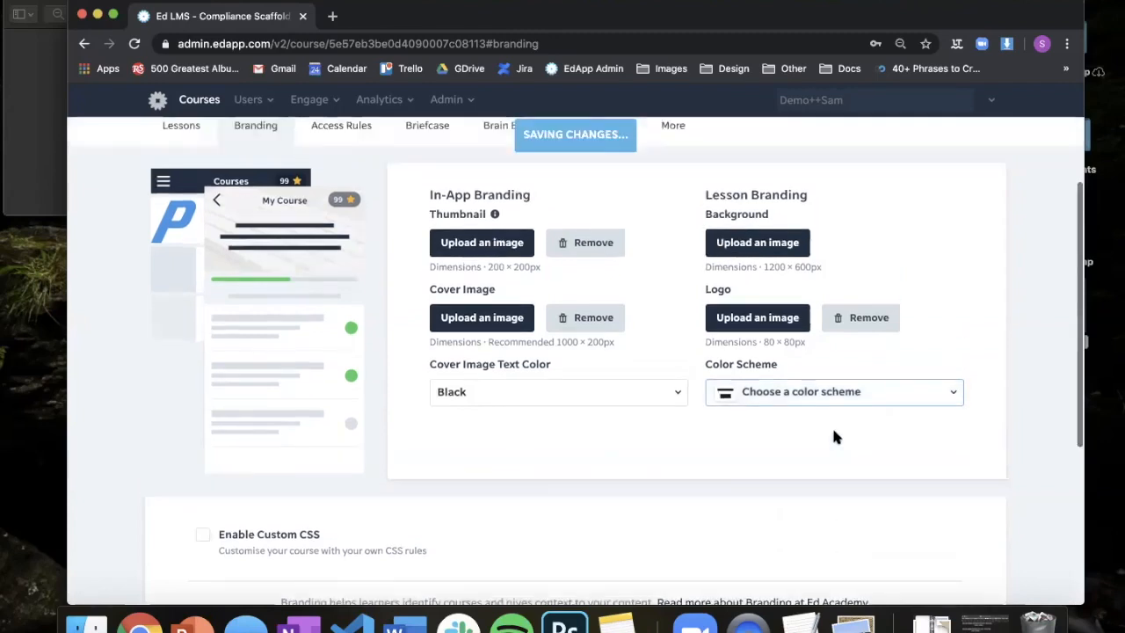
# - Upload BGOVERLAY.jpg as the background image in the course's lesson branding
pyautogui.scroll(2, 835, 437)
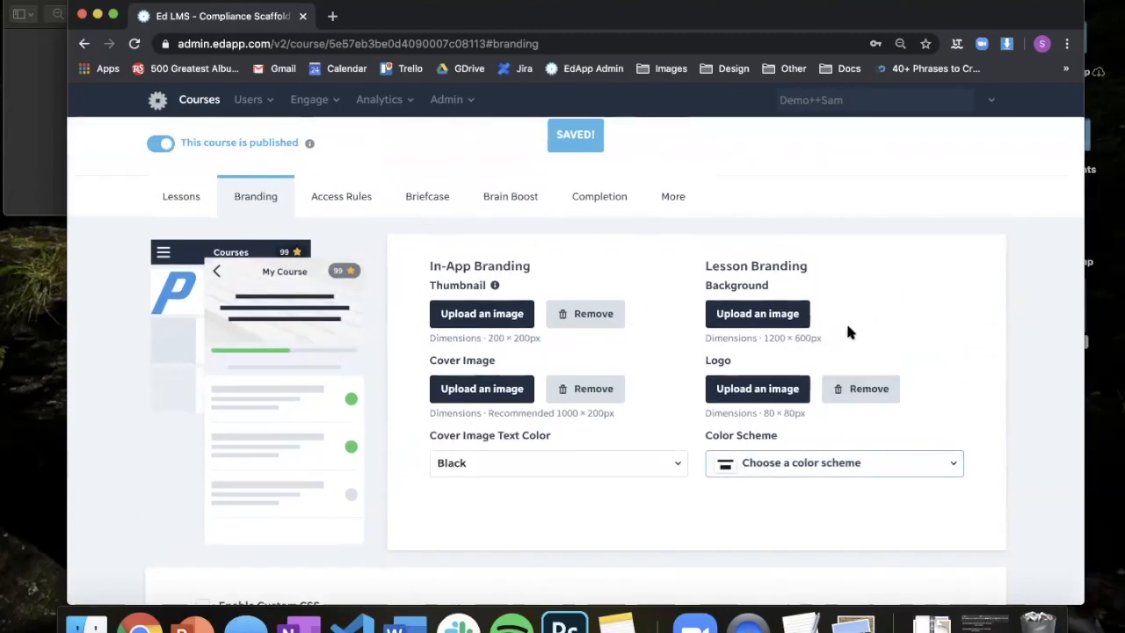
pyautogui.click(779, 313)
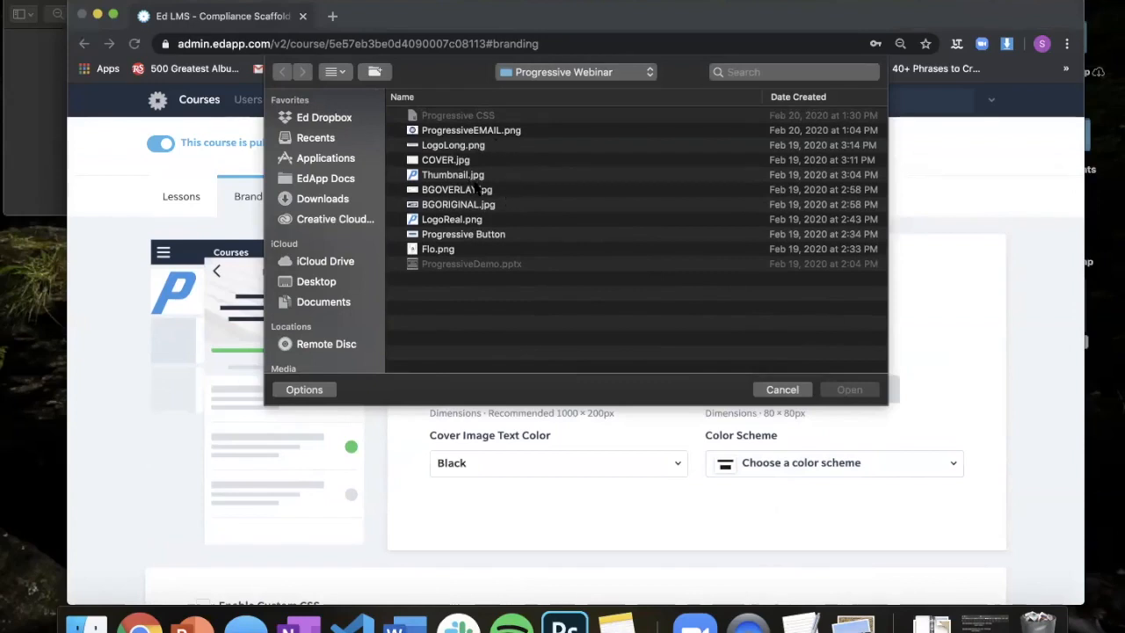
pyautogui.click(497, 193)
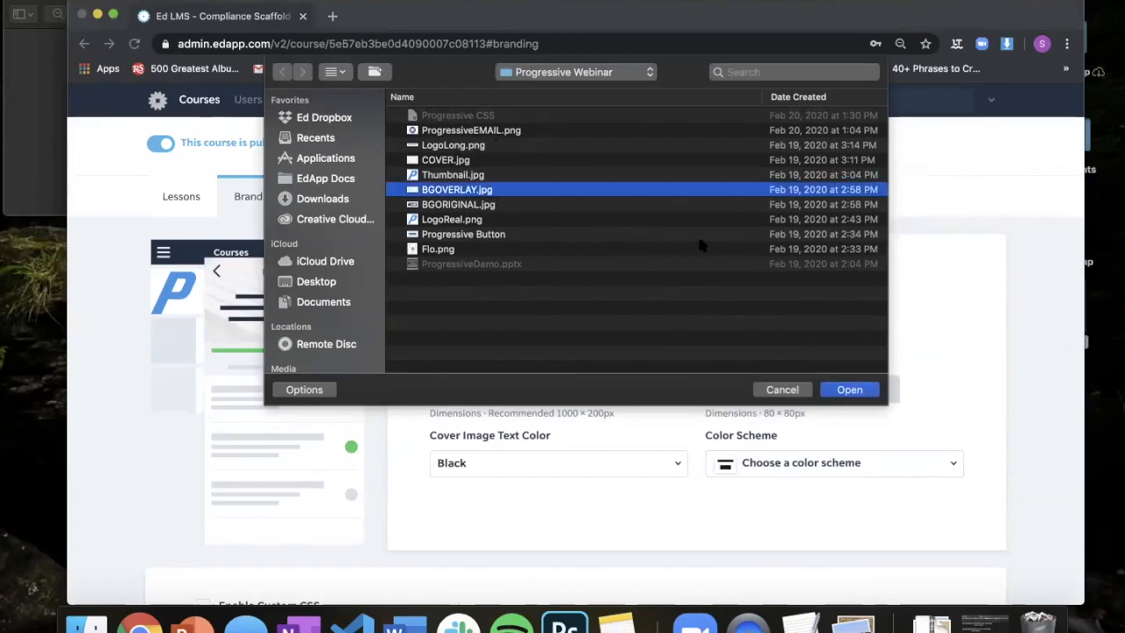
pyautogui.press('Return')
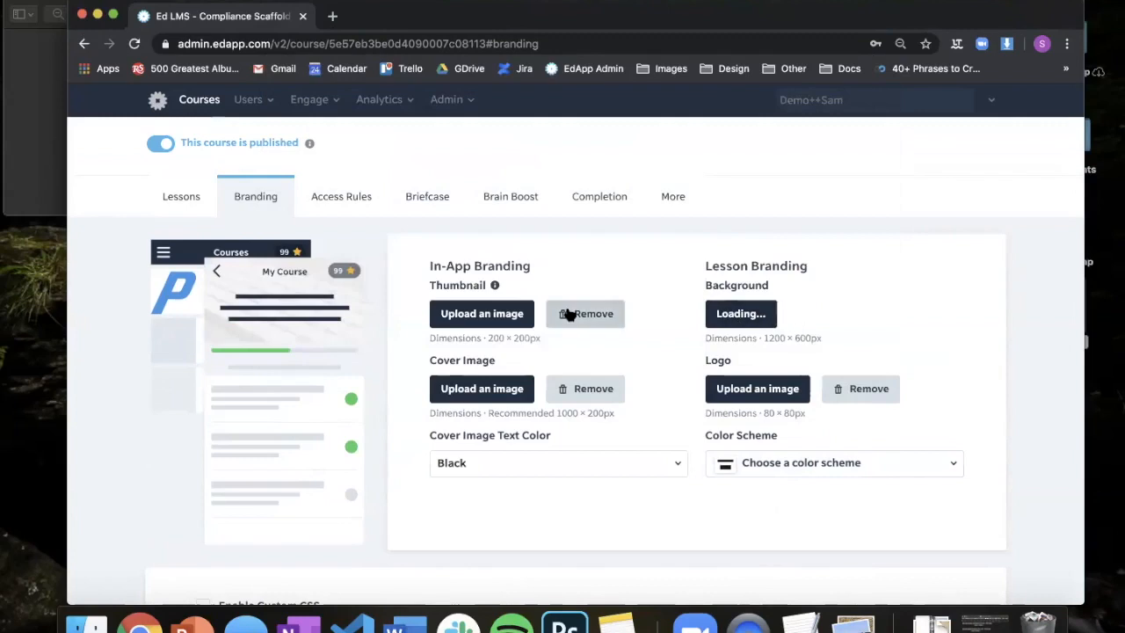
# - Open the Demo: Injection Attacks Copy lesson from the course's lesson list and examine the new branding in its slide preview
pyautogui.click(185, 200)
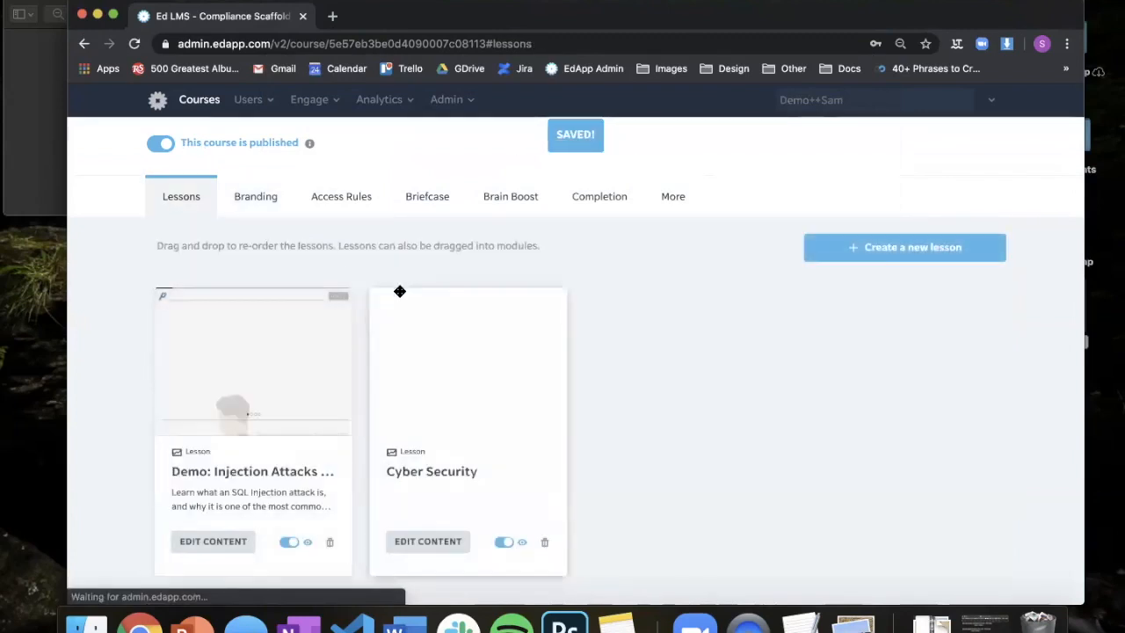
pyautogui.click(289, 379)
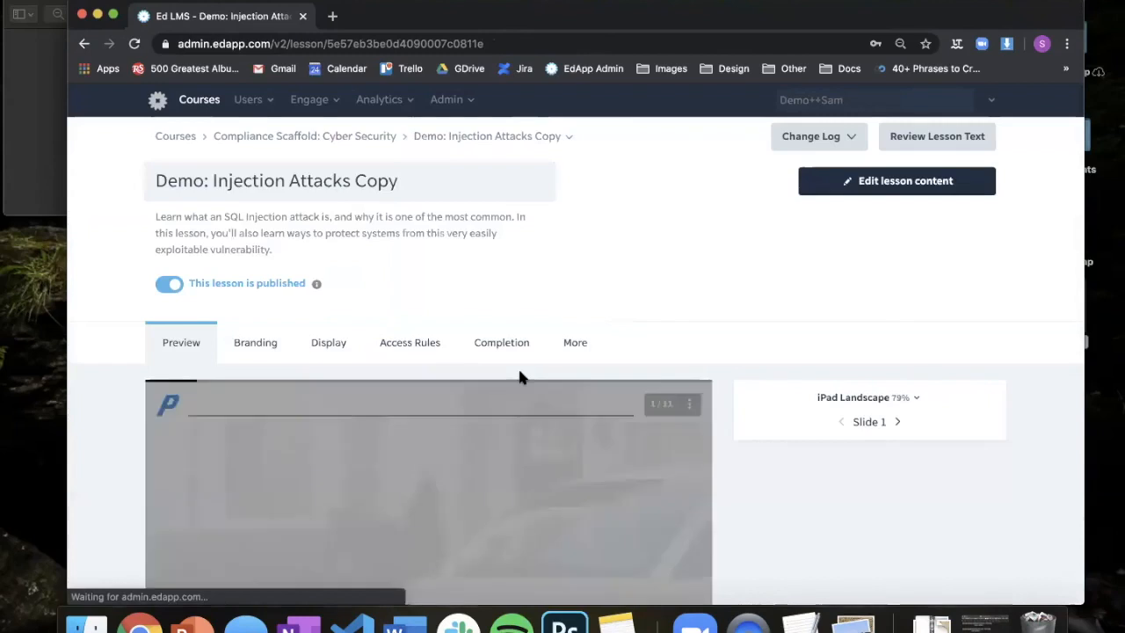
pyautogui.scroll(-5, 518, 373)
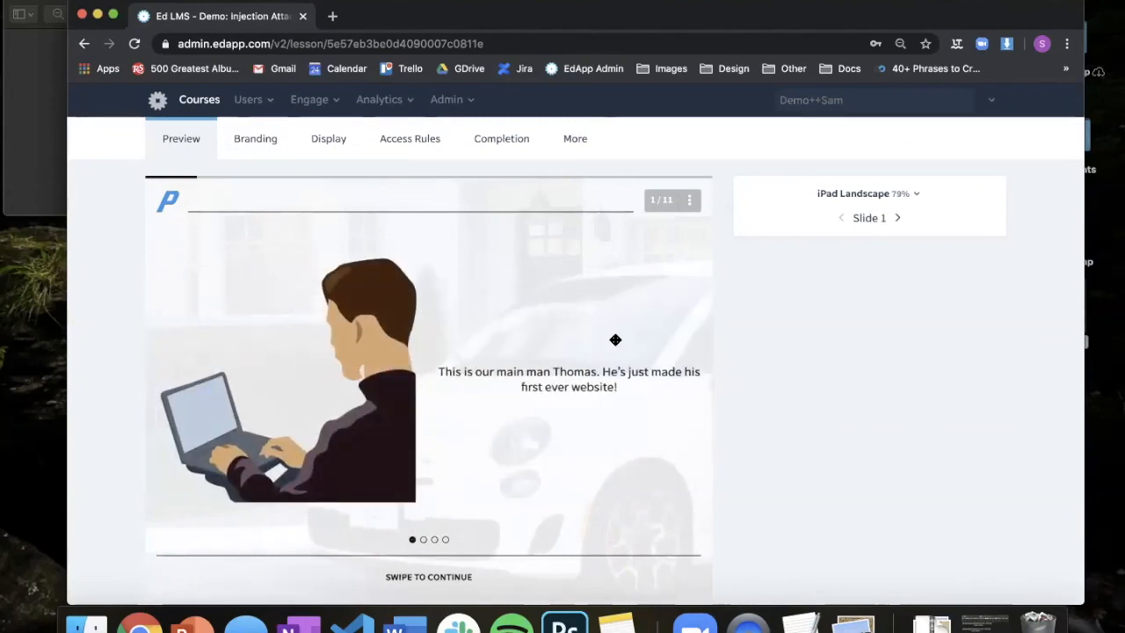
# - Return to the Compliance Scaffold: Cyber Security course's branding settings and enable custom CSS
pyautogui.scroll(3, 694, 316)
pyautogui.click(253, 246)
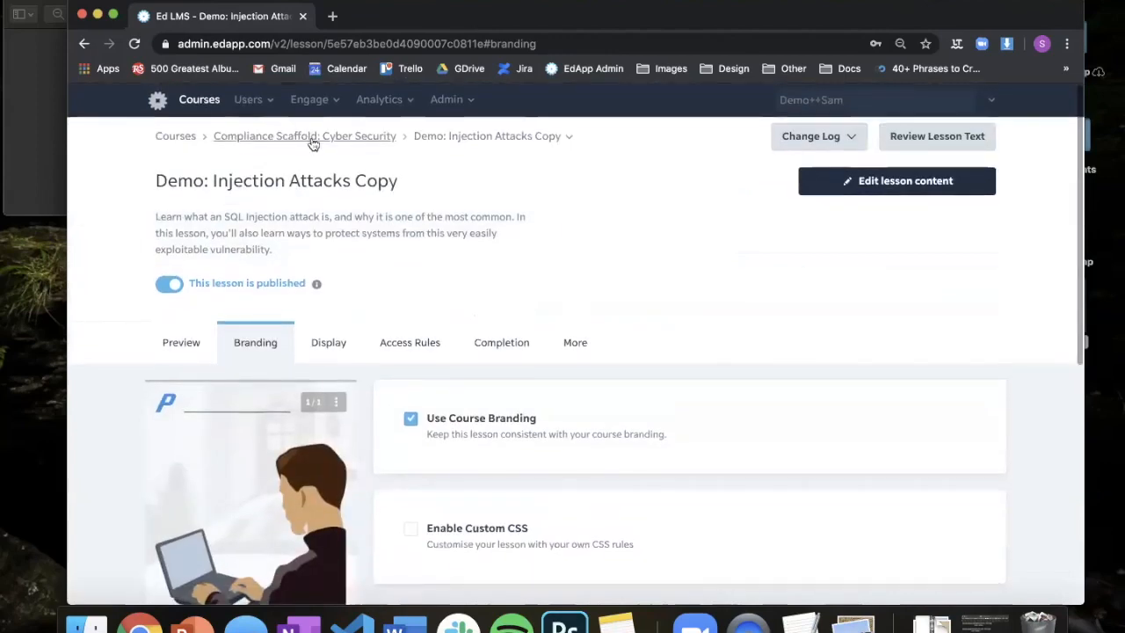
pyautogui.click(351, 137)
pyautogui.click(254, 317)
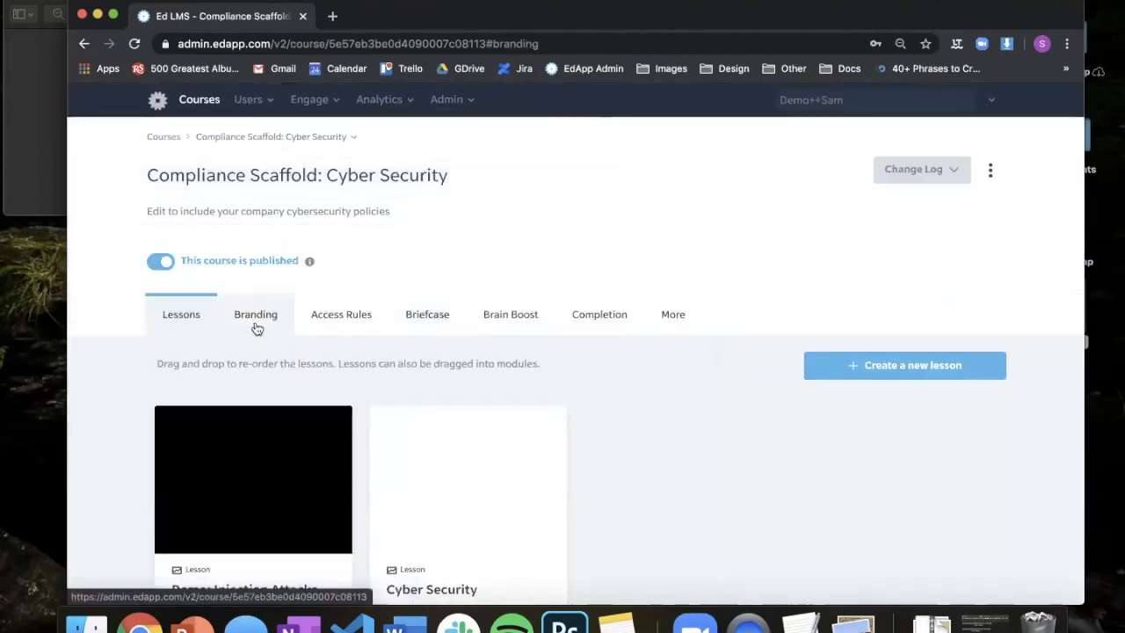
pyautogui.scroll(-5, 590, 439)
pyautogui.scroll(1, 625, 462)
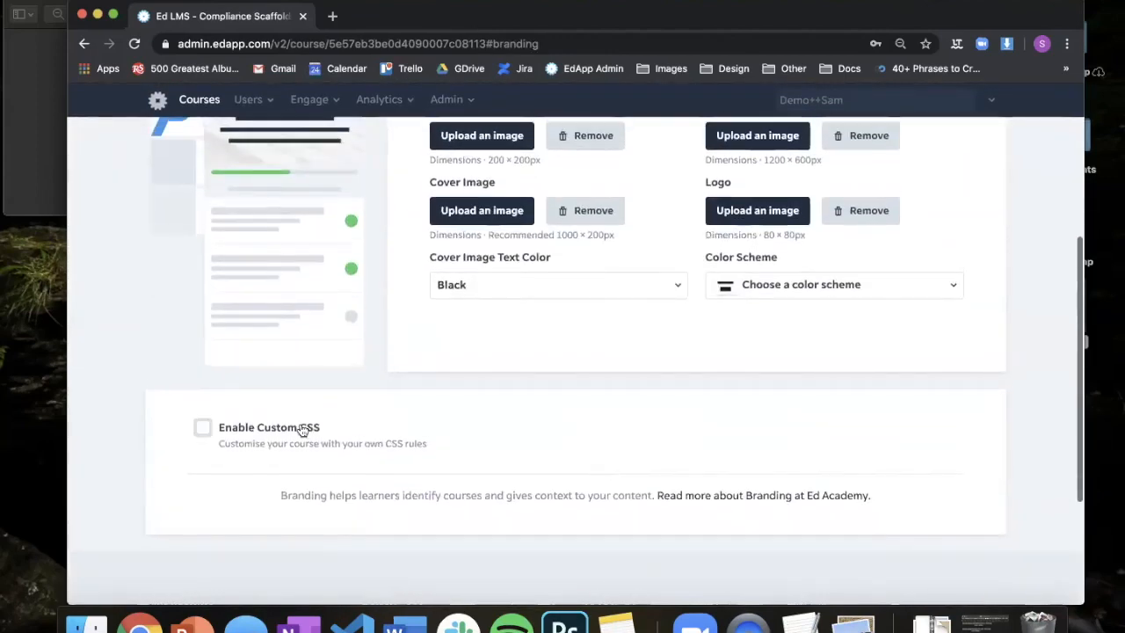
pyautogui.click(252, 432)
pyautogui.scroll(-2, 279, 431)
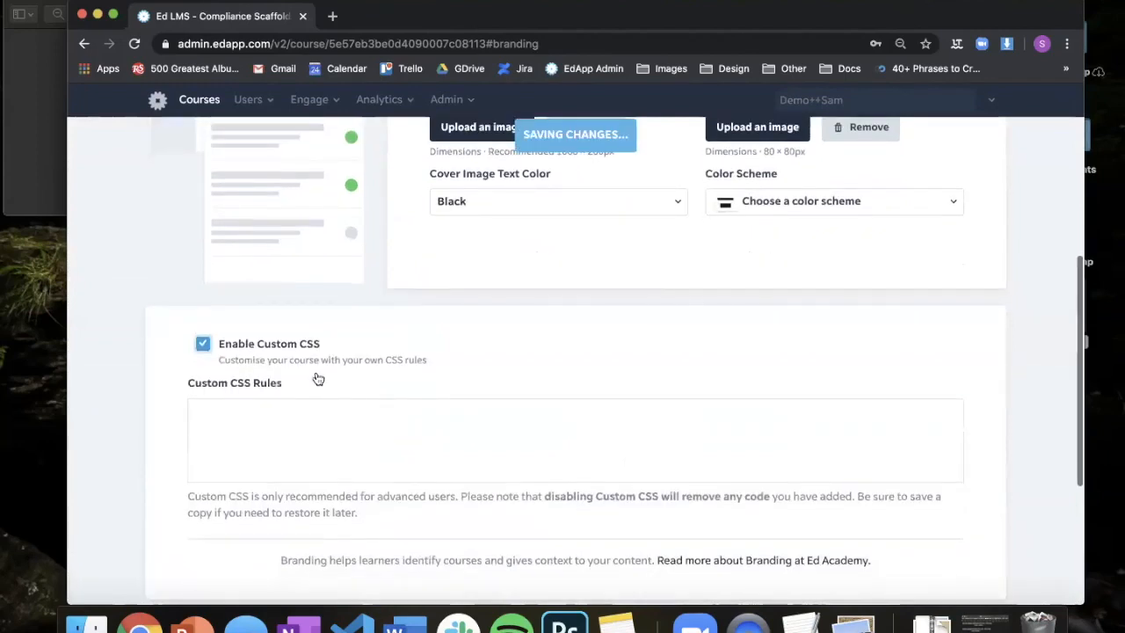
# - Copy all rules from the Progressive CSS text document and paste them into the course's Custom CSS Rules
pyautogui.click(986, 622)
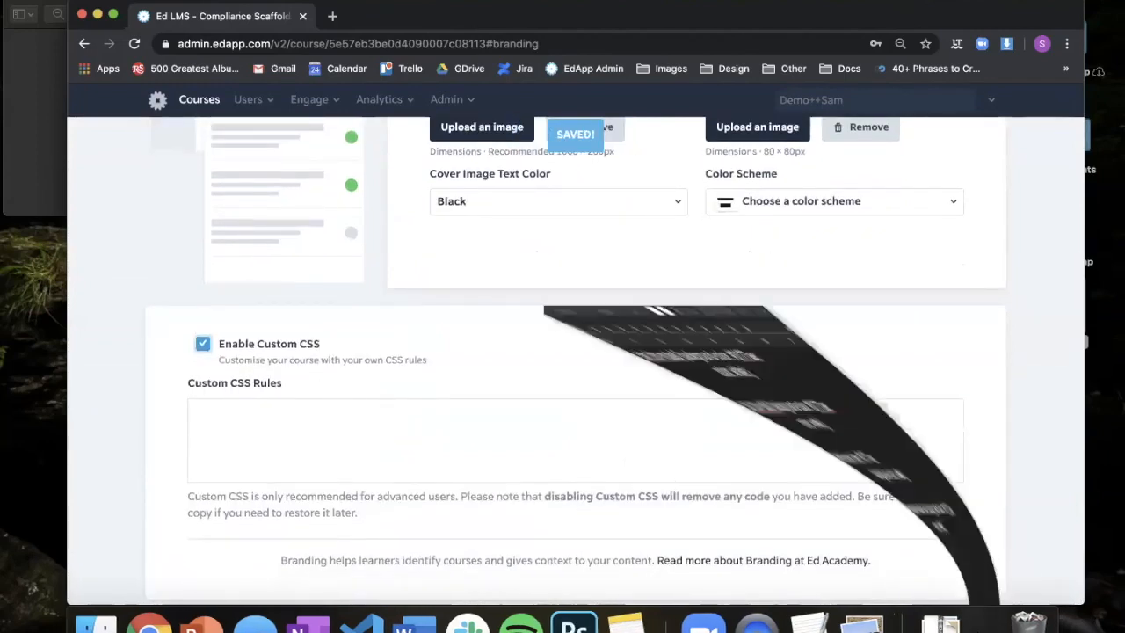
pyautogui.press('super+a')
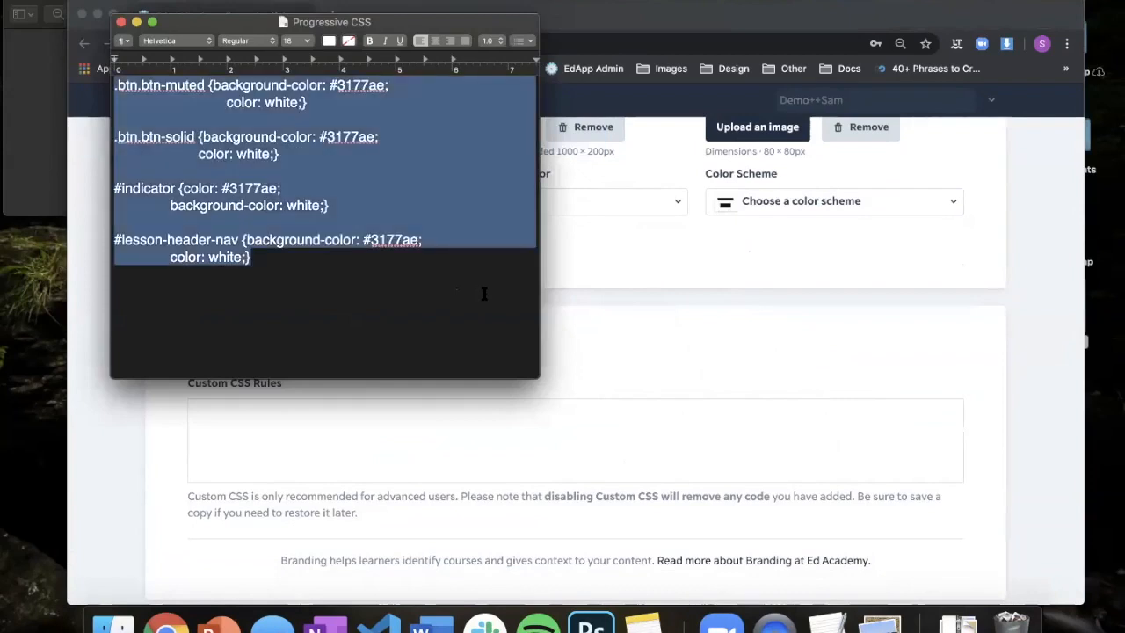
pyautogui.press('super+c')
pyautogui.click(635, 352)
pyautogui.click(477, 437)
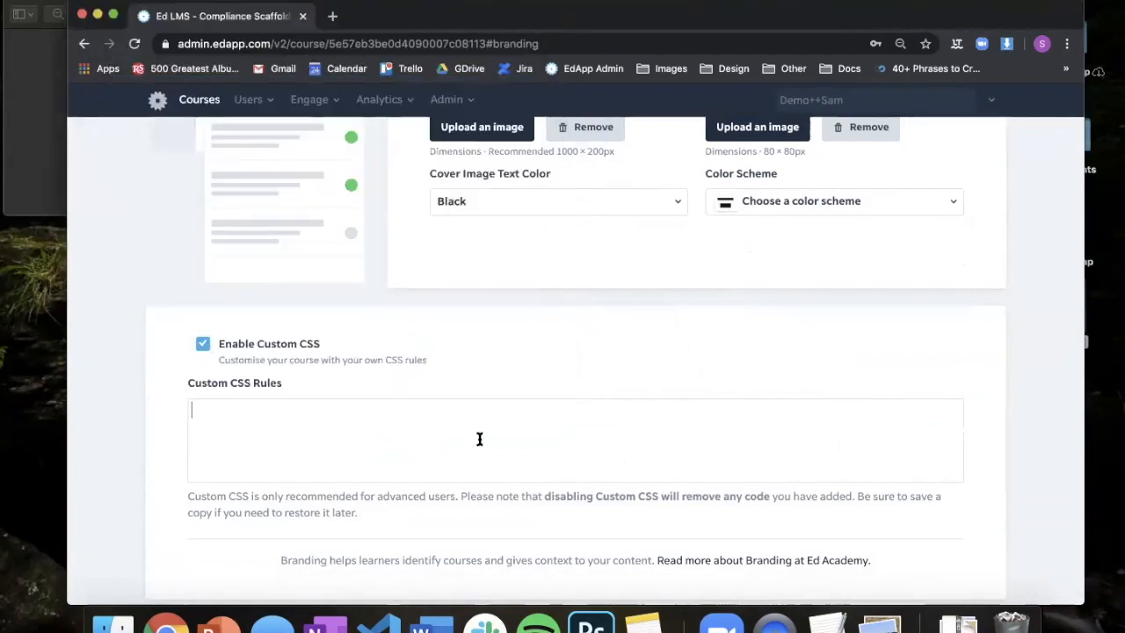
pyautogui.press('super+v')
# - Open the Demo: Injection Attacks Copy lesson from the course's lesson list and examine the CSS styling in its preview
pyautogui.scroll(1, 480, 439)
pyautogui.scroll(5, 261, 230)
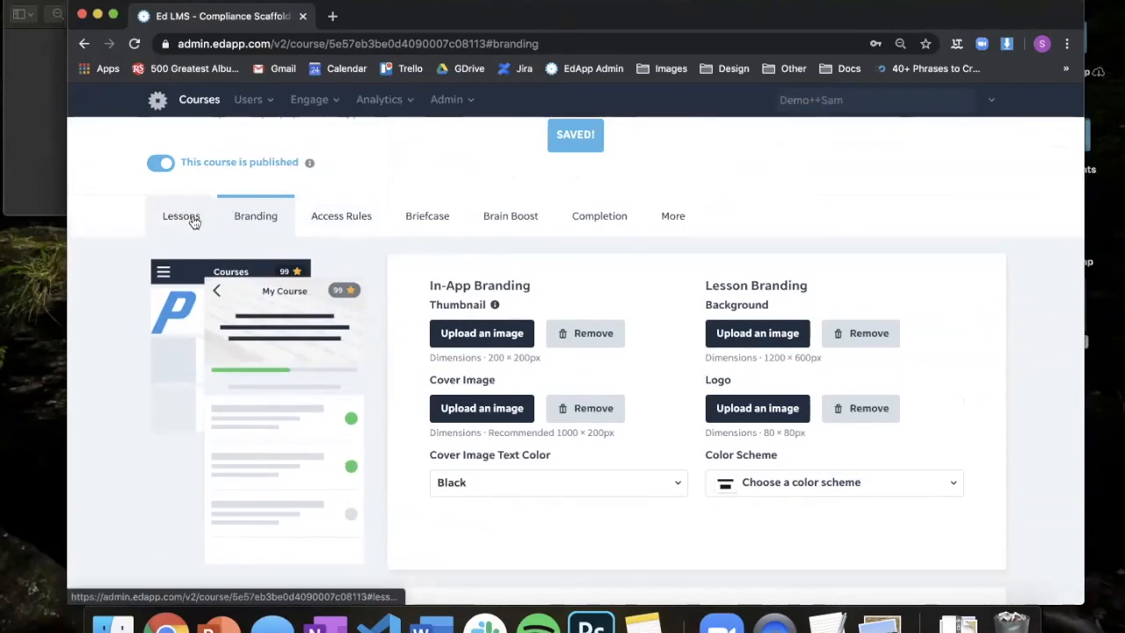
pyautogui.click(195, 225)
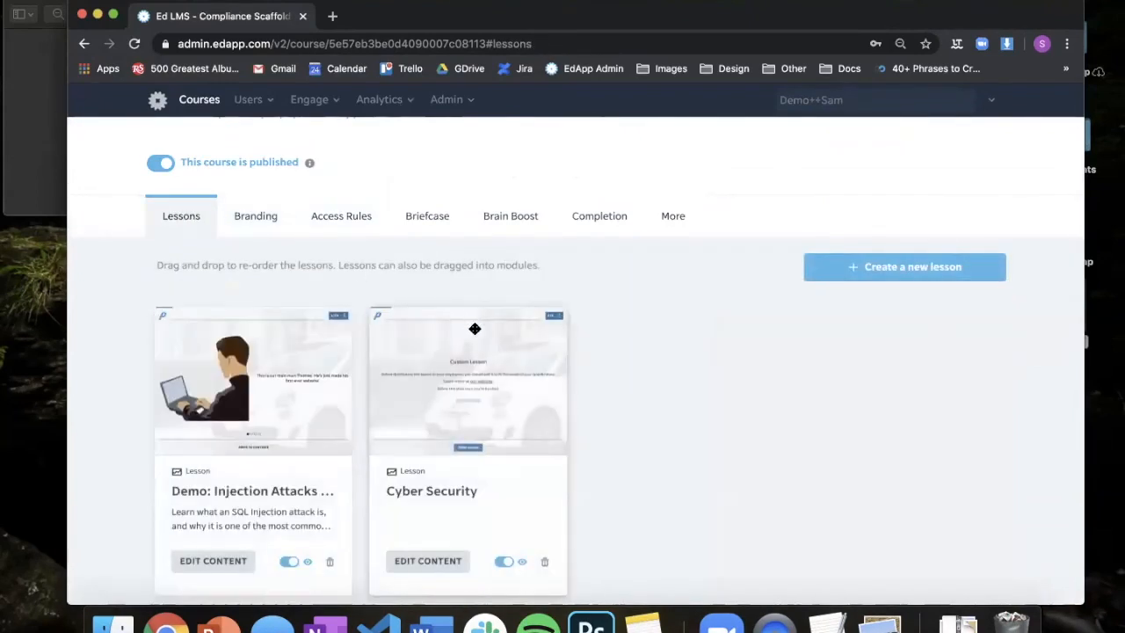
pyautogui.click(283, 345)
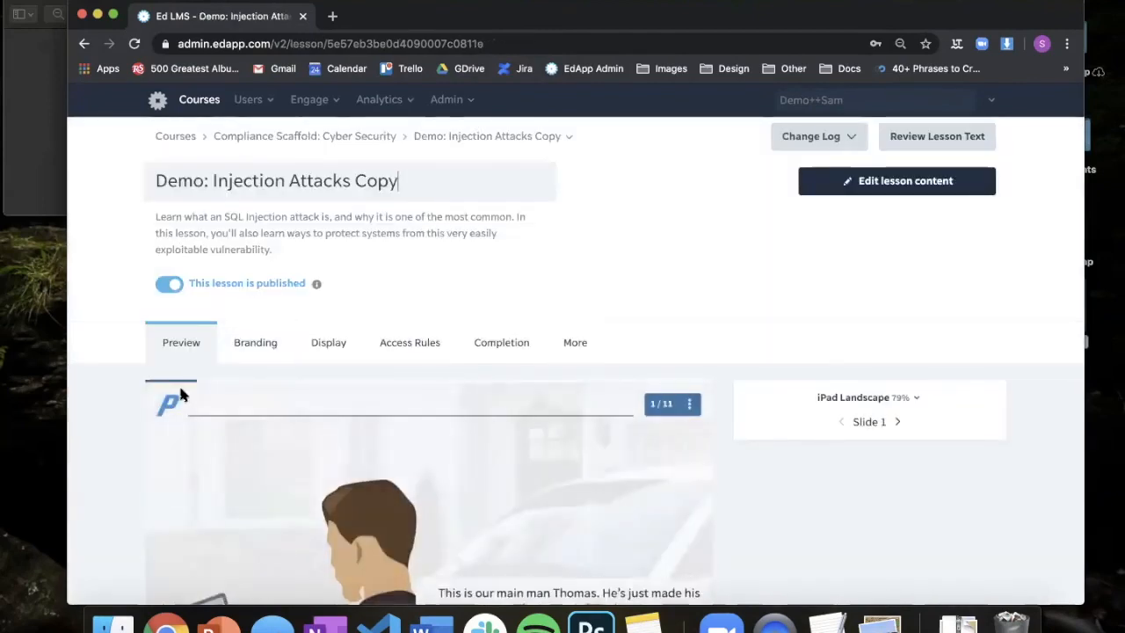
pyautogui.scroll(-3, 425, 391)
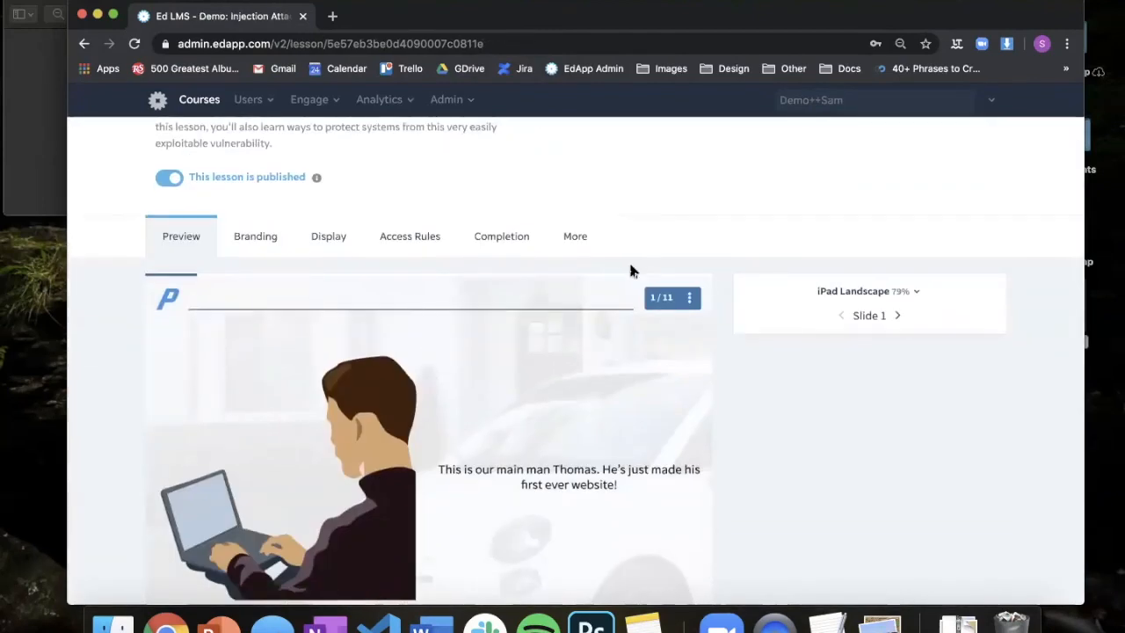
pyautogui.scroll(-3, 725, 281)
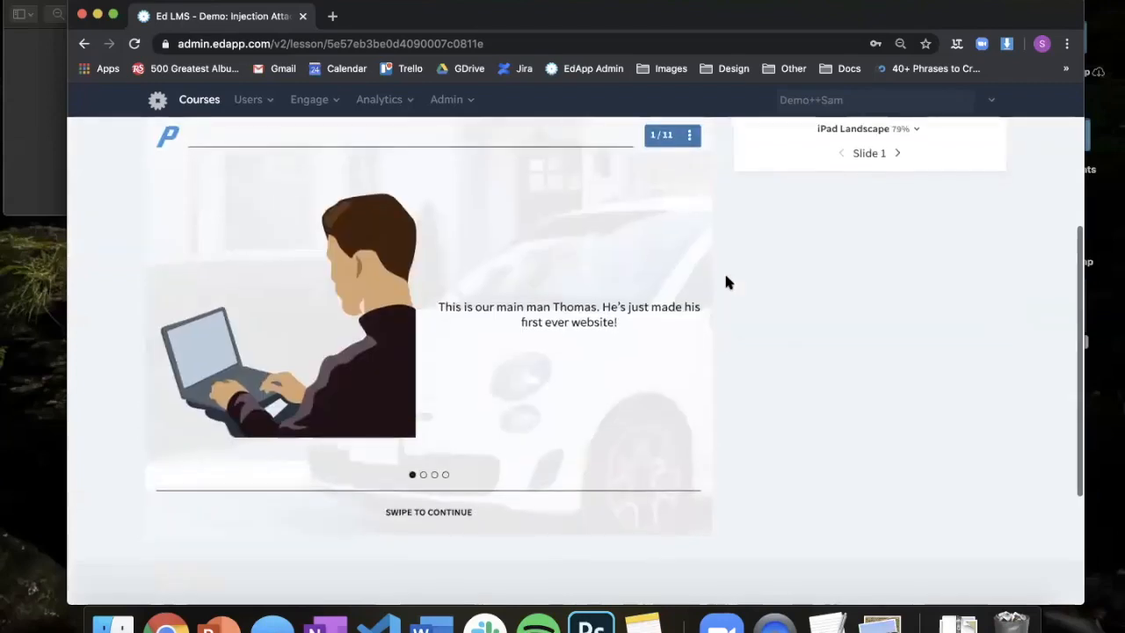
# - Swipe forward and back through the first slide's image sequence in the lesson preview to check the button styling
pyautogui.moveTo(598, 339); pyautogui.dragTo(269, 346)
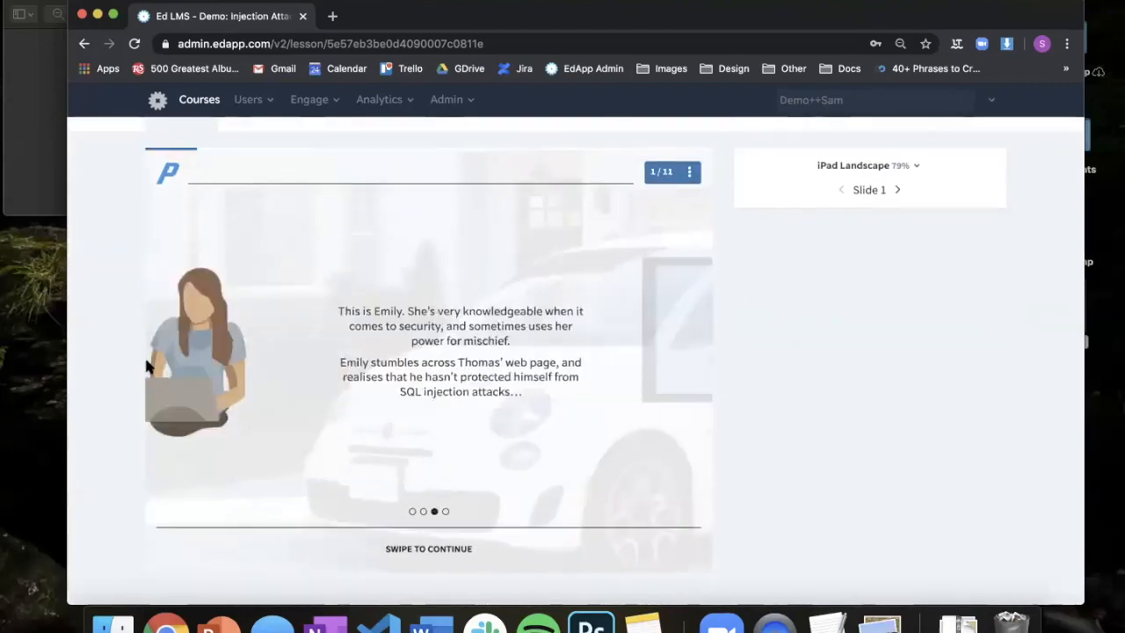
pyautogui.moveTo(636, 396); pyautogui.dragTo(290, 377)
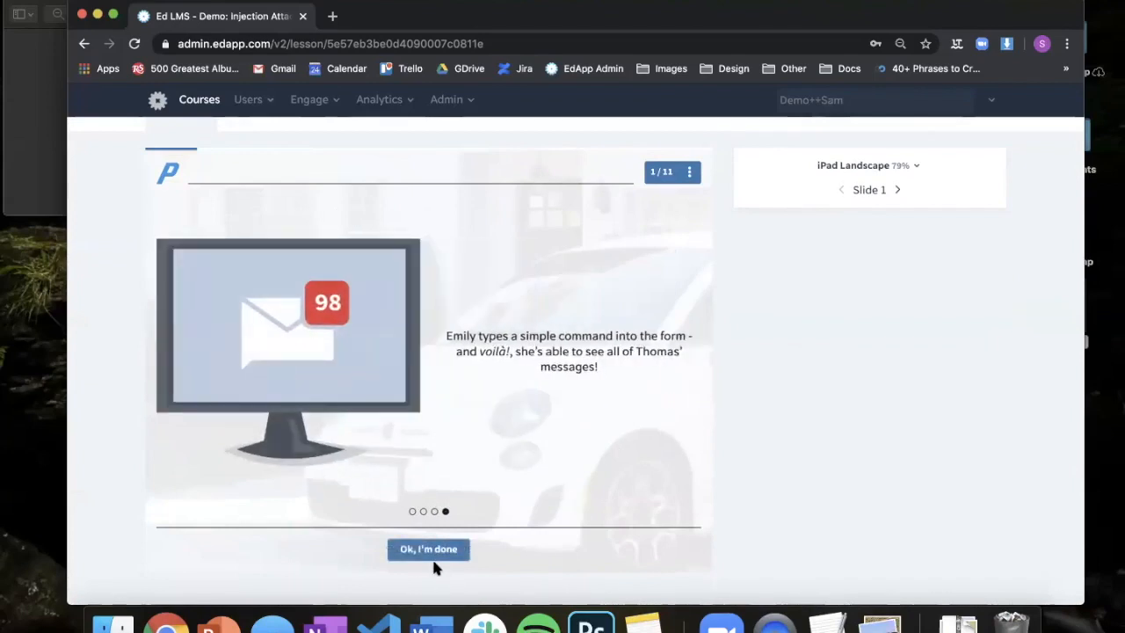
pyautogui.scroll(1, 465, 357)
pyautogui.scroll(-1, 472, 357)
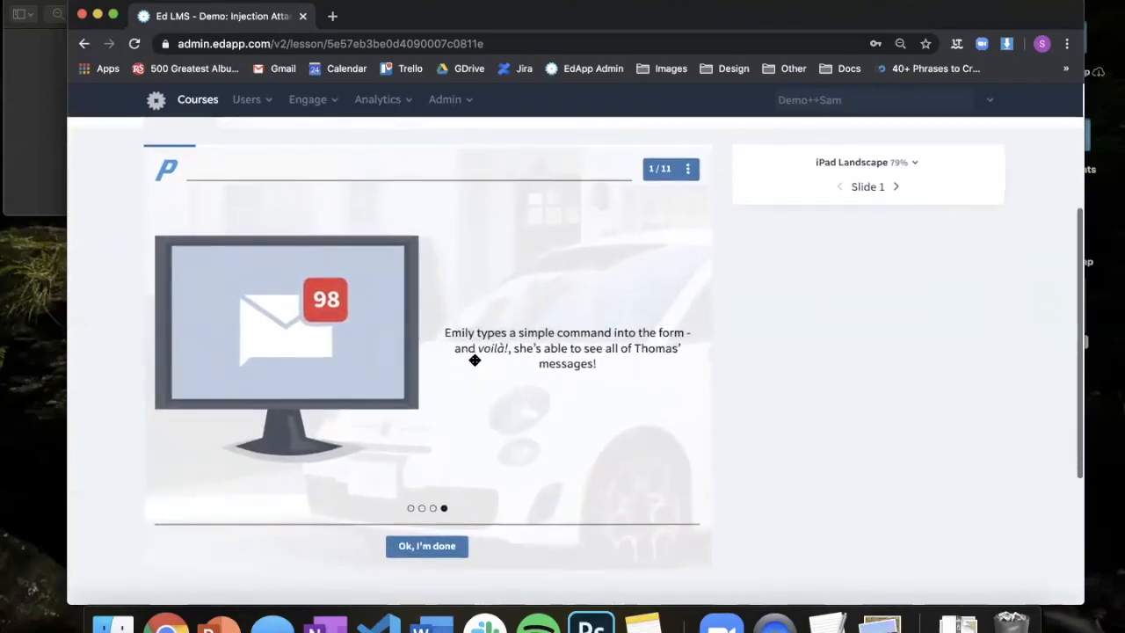
pyautogui.moveTo(302, 367); pyautogui.dragTo(550, 364)
pyautogui.moveTo(457, 354); pyautogui.dragTo(612, 352)
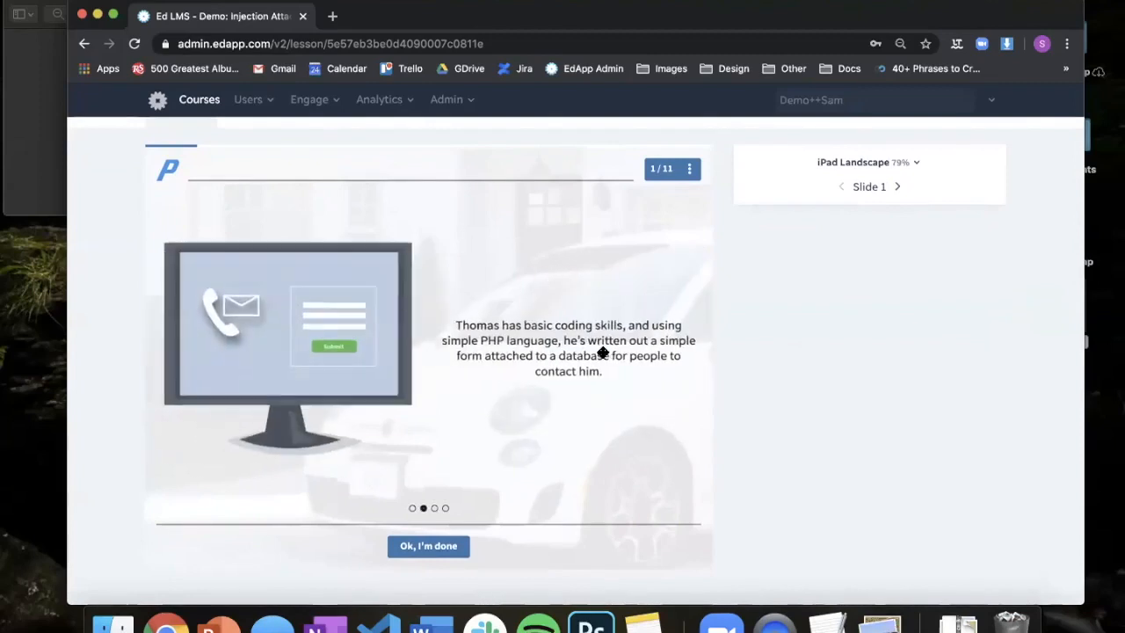
pyautogui.scroll(3, 984, 331)
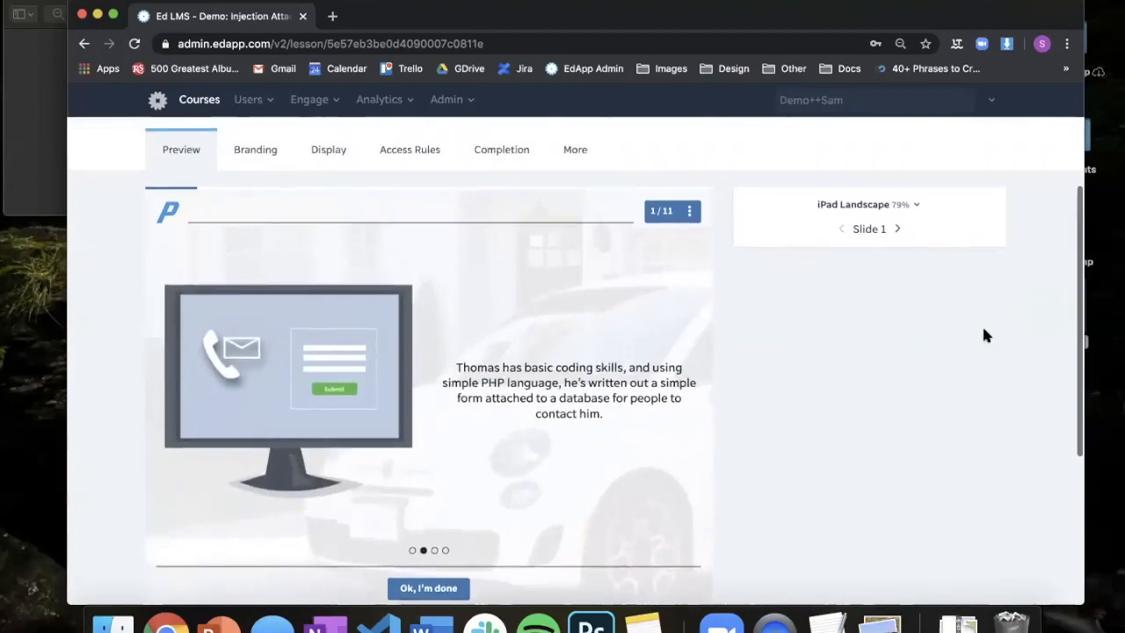
pyautogui.scroll(-4, 983, 331)
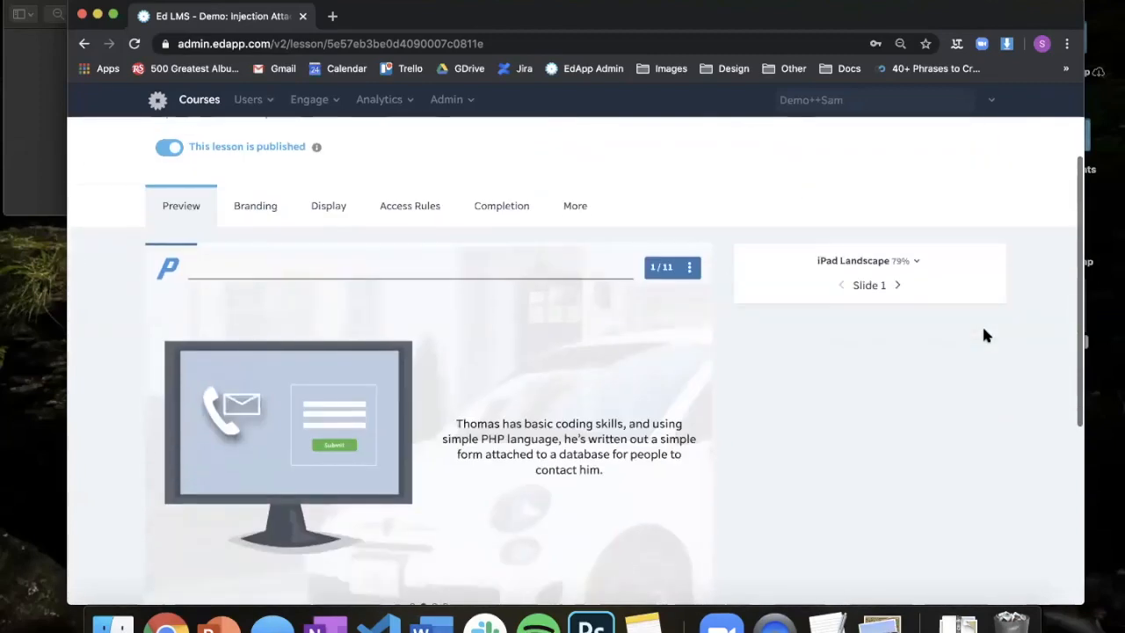
pyautogui.scroll(1, 984, 332)
pyautogui.scroll(3, 985, 335)
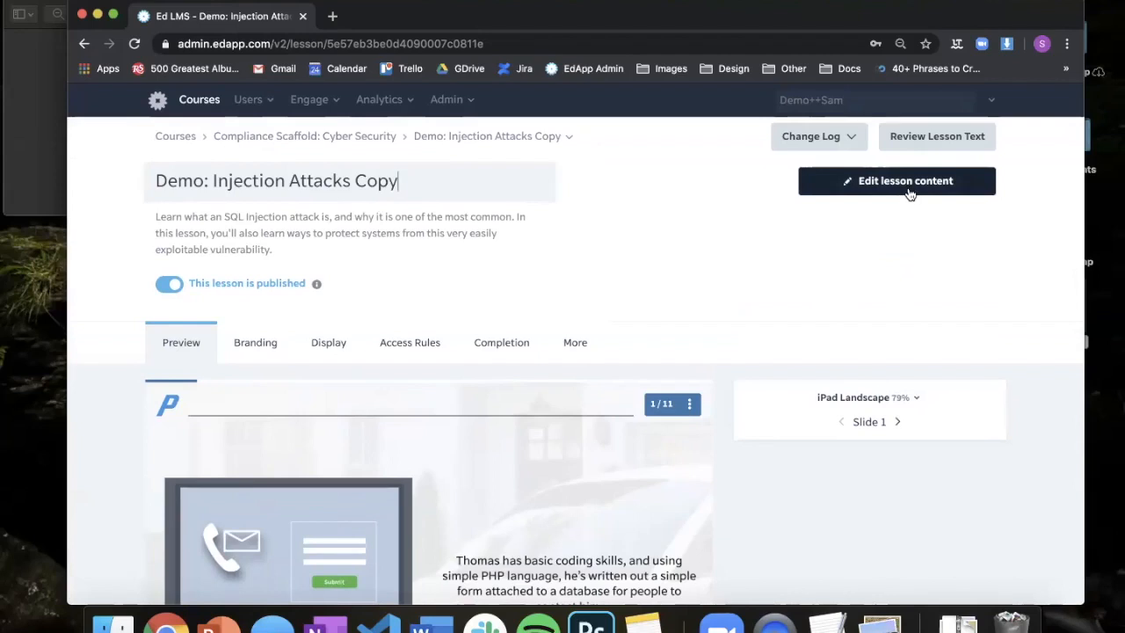
# - Go back to the compliance course, open its Cyber Security lesson and examine the branded preview
pyautogui.click(378, 138)
pyautogui.scroll(-1, 482, 230)
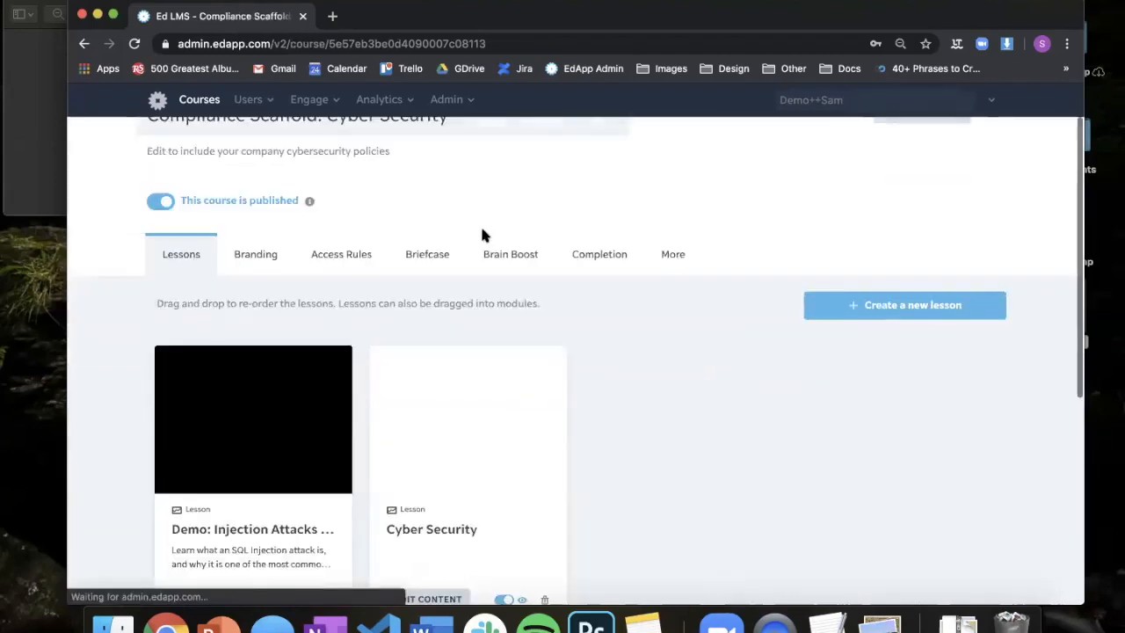
pyautogui.scroll(-1, 482, 235)
pyautogui.click(521, 373)
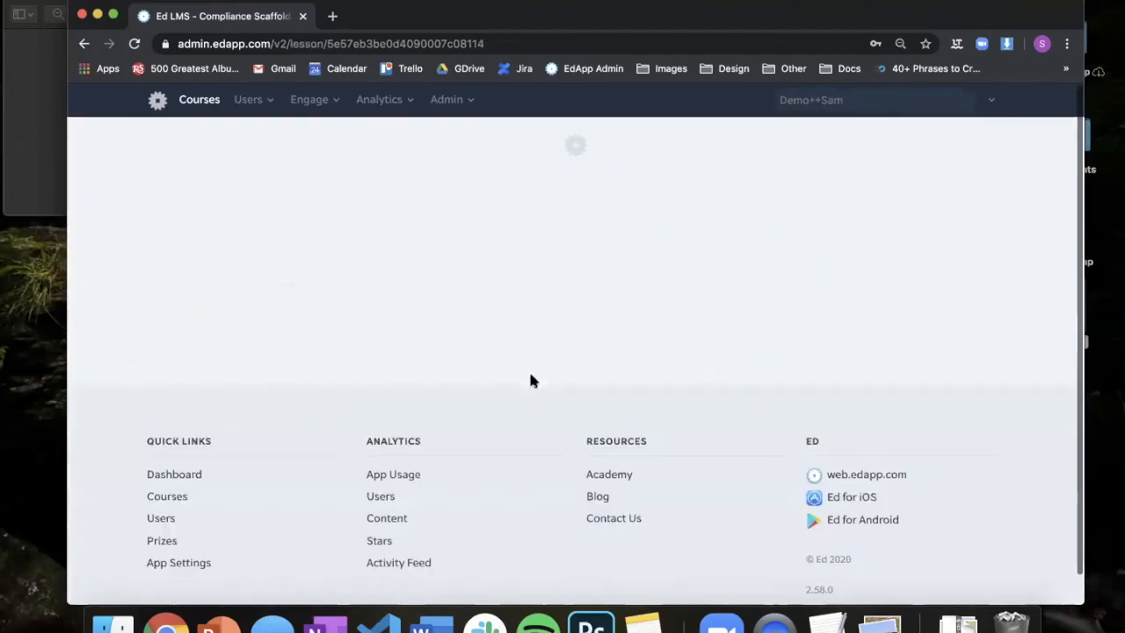
pyautogui.scroll(-1, 375, 402)
pyautogui.scroll(-2, 376, 402)
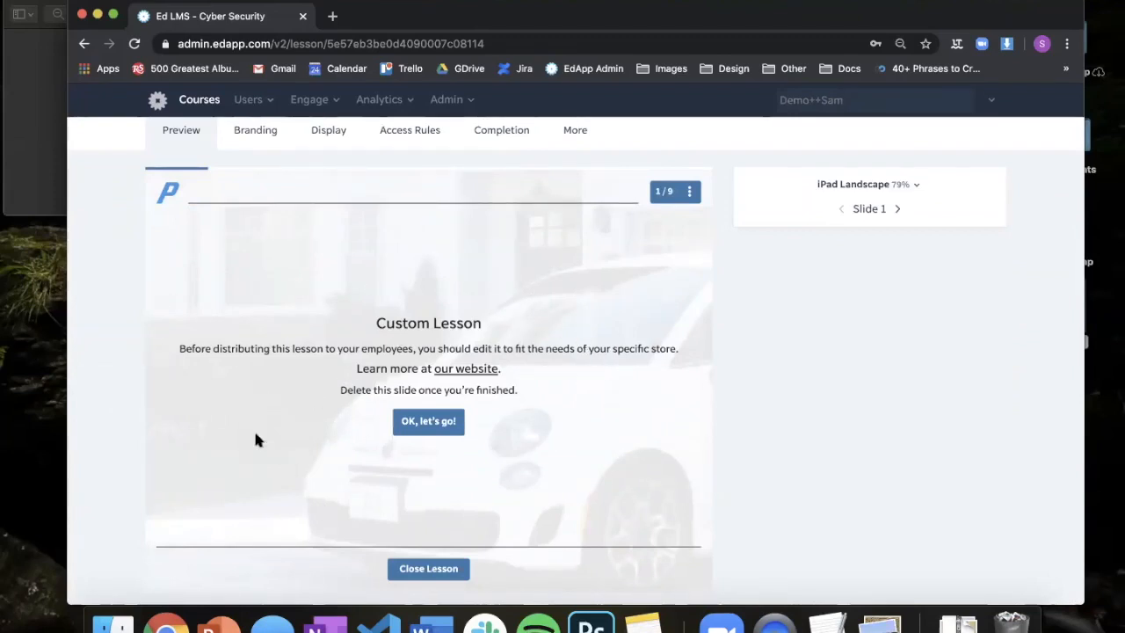
pyautogui.scroll(-2, 601, 390)
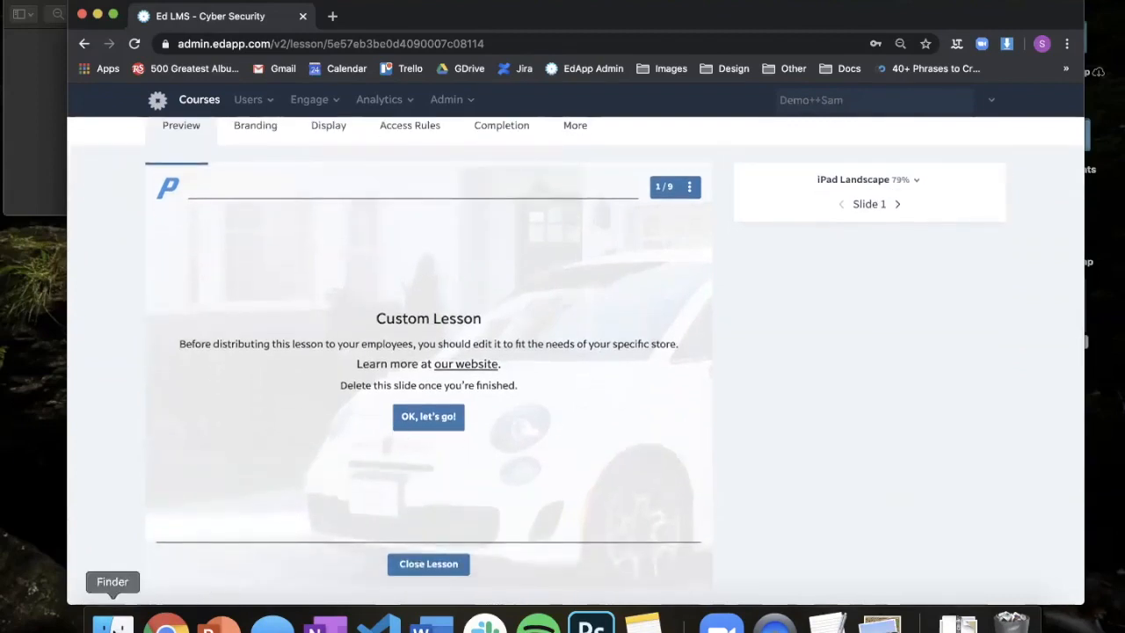
# - Switch to the Cyber Security deck in PowerPoint and review its first three slides, finishing on Using a Password Manager
pyautogui.click(219, 624)
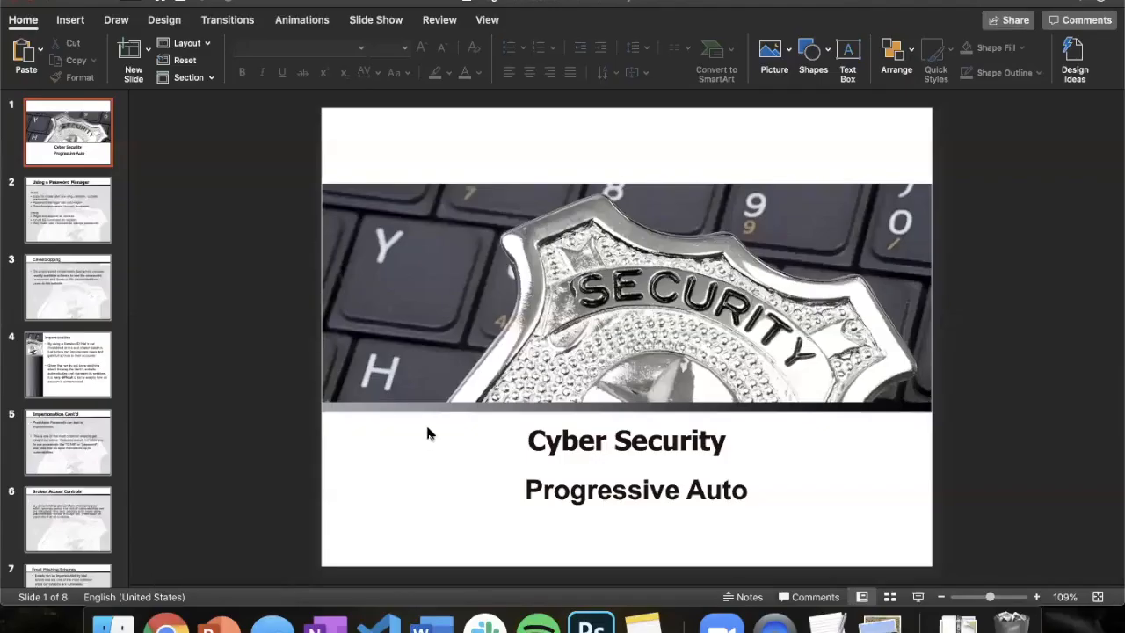
pyautogui.click(85, 219)
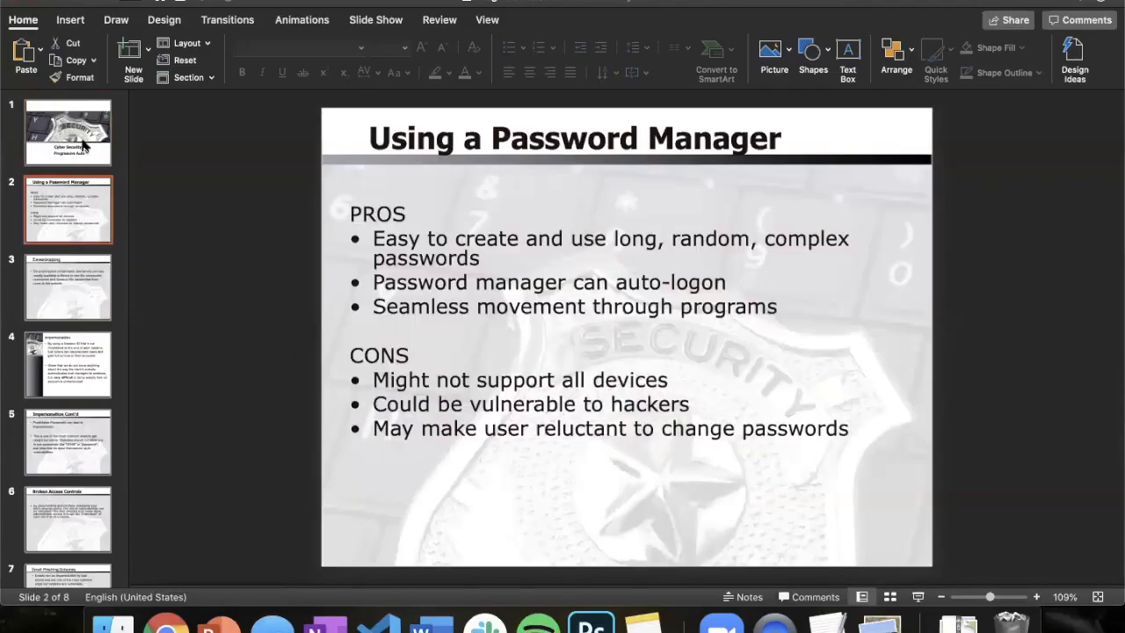
pyautogui.click(65, 292)
pyautogui.click(67, 125)
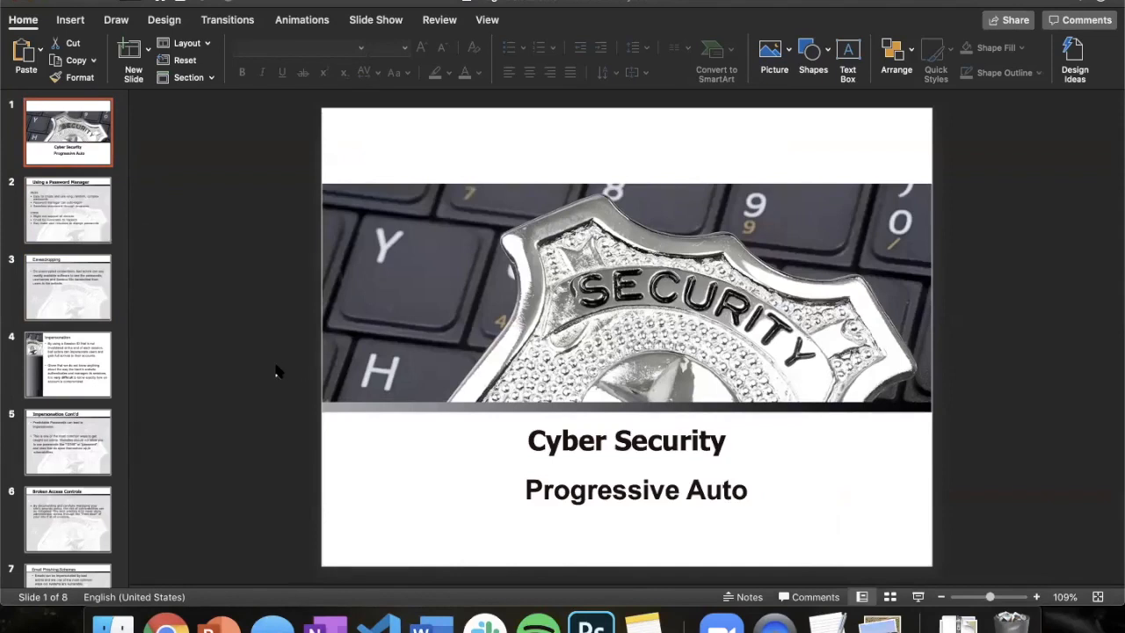
pyautogui.press('Down')
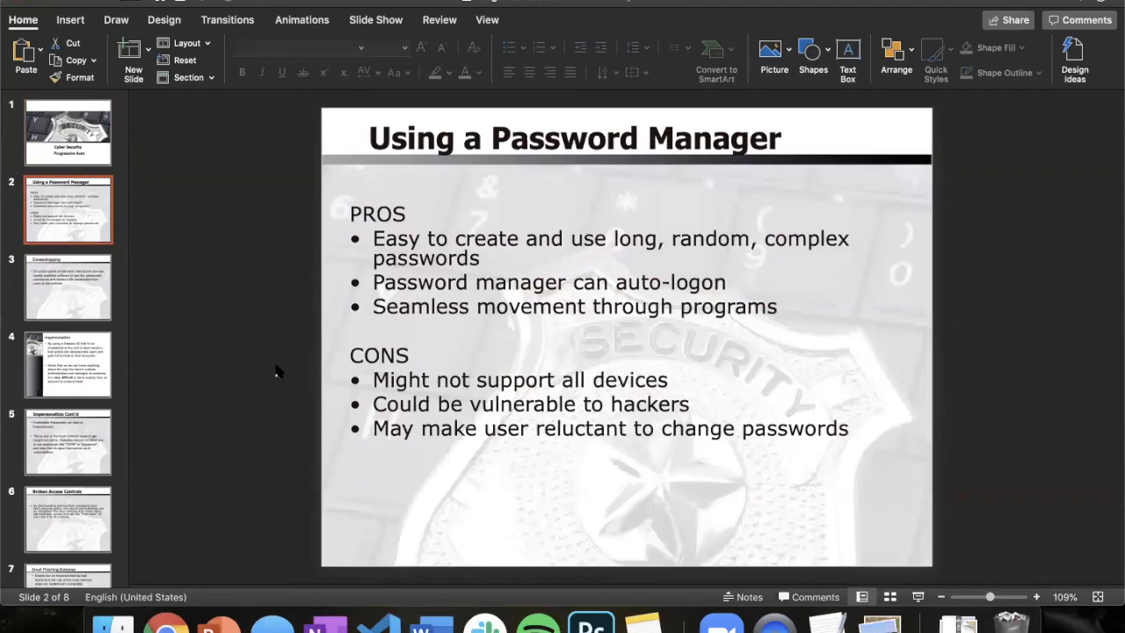
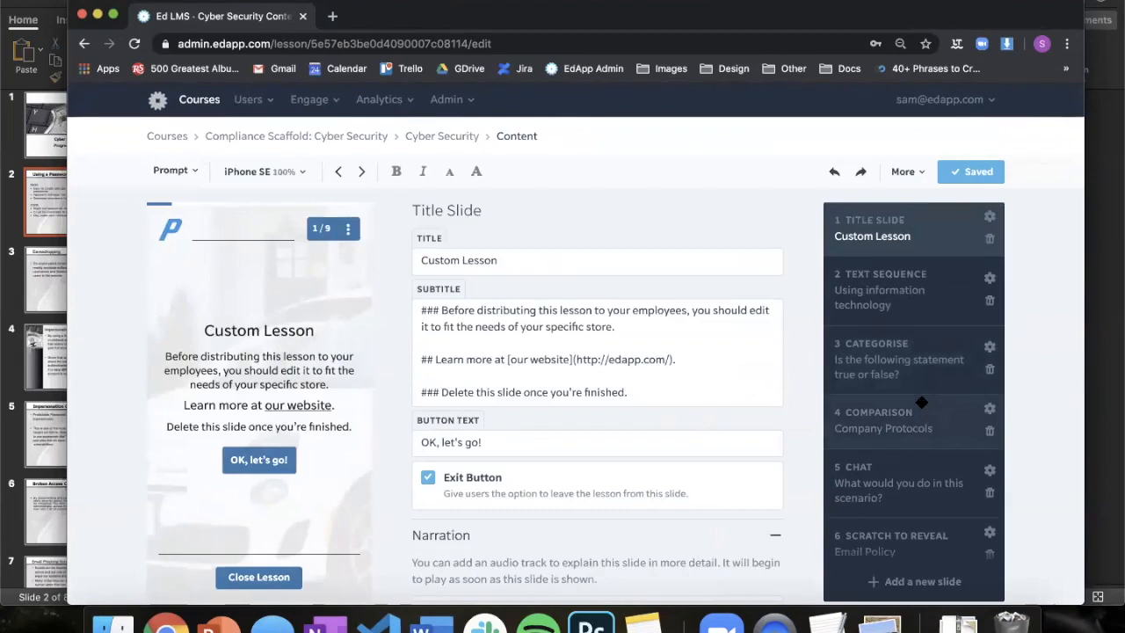
# - In the Cyber Security lesson editor, open the Company Protocols comparison slide and try its reveal slider in the preview
pyautogui.click(910, 420)
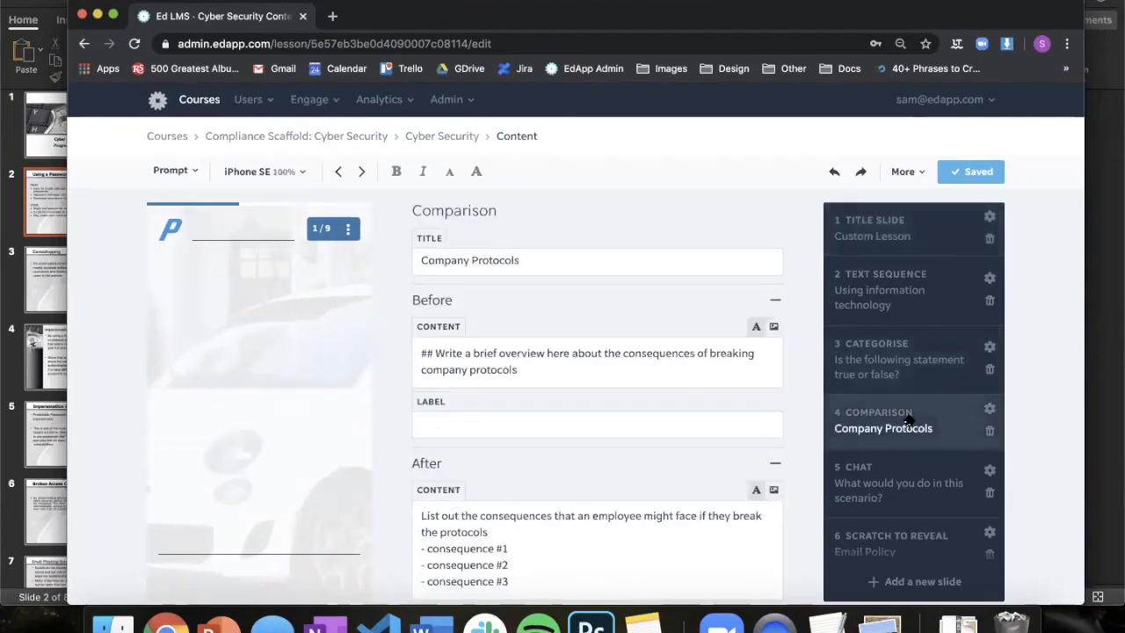
pyautogui.scroll(-1, 336, 387)
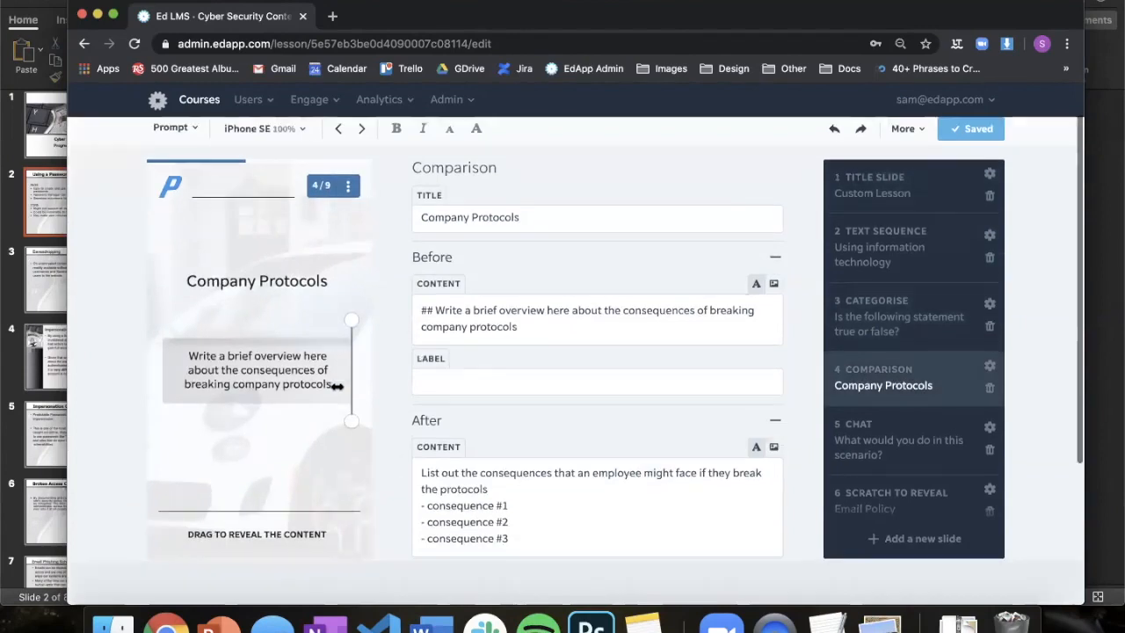
pyautogui.moveTo(336, 387); pyautogui.dragTo(387, 405)
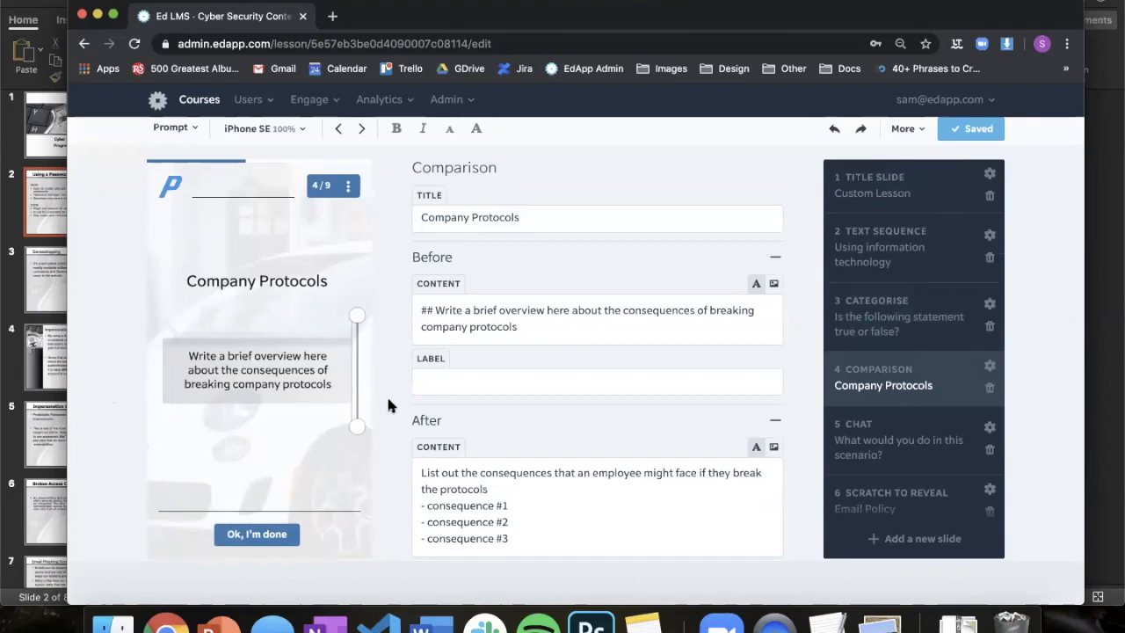
# - Replace the comparison slide's Before content with the copied password manager PROS and CONS text
pyautogui.click(557, 334)
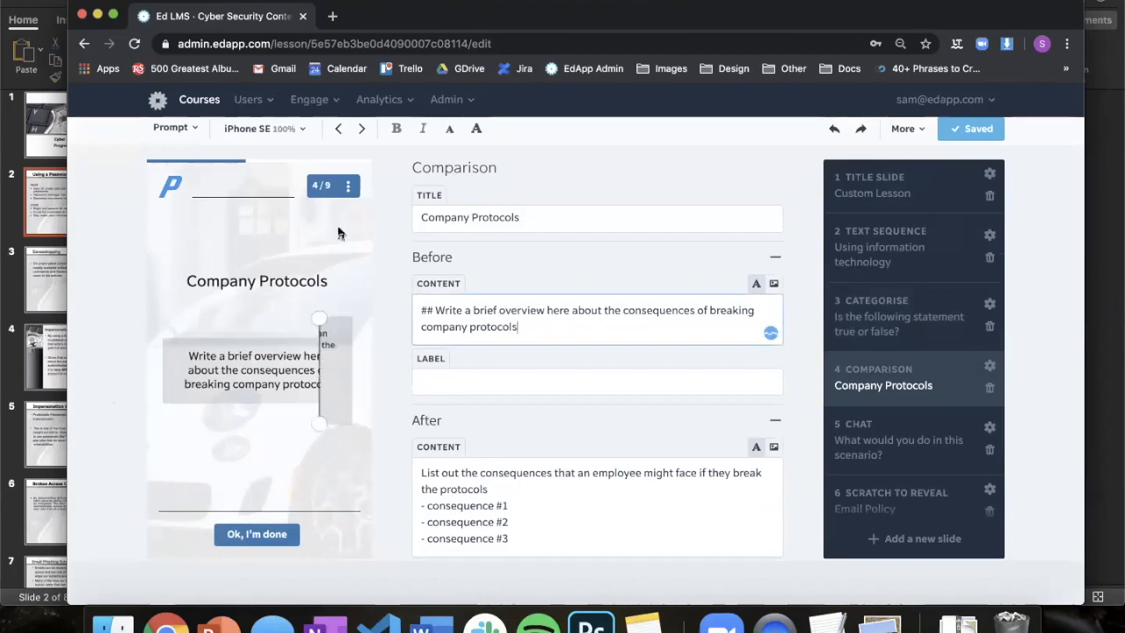
pyautogui.tripleClick(533, 322)
pyautogui.press('super+v')
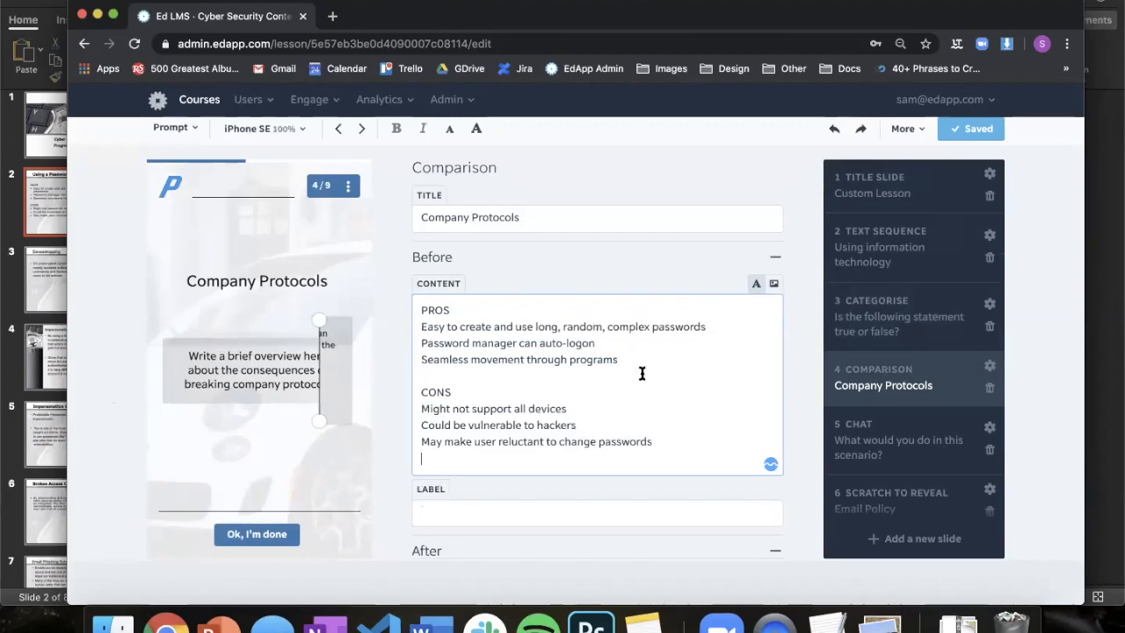
# - Move the CONS section from the comparison slide's Before content into After, replacing the placeholder consequences text, and try the reveal slider
pyautogui.moveTo(458, 461); pyautogui.dragTo(397, 377)
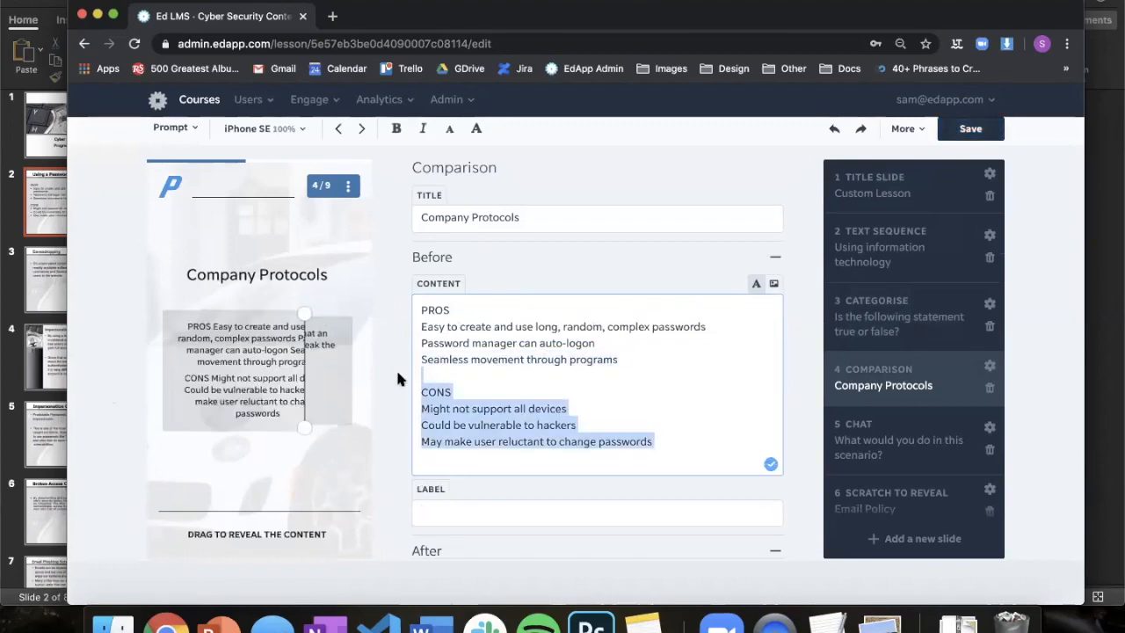
pyautogui.press('super+x')
pyautogui.scroll(-2, 522, 405)
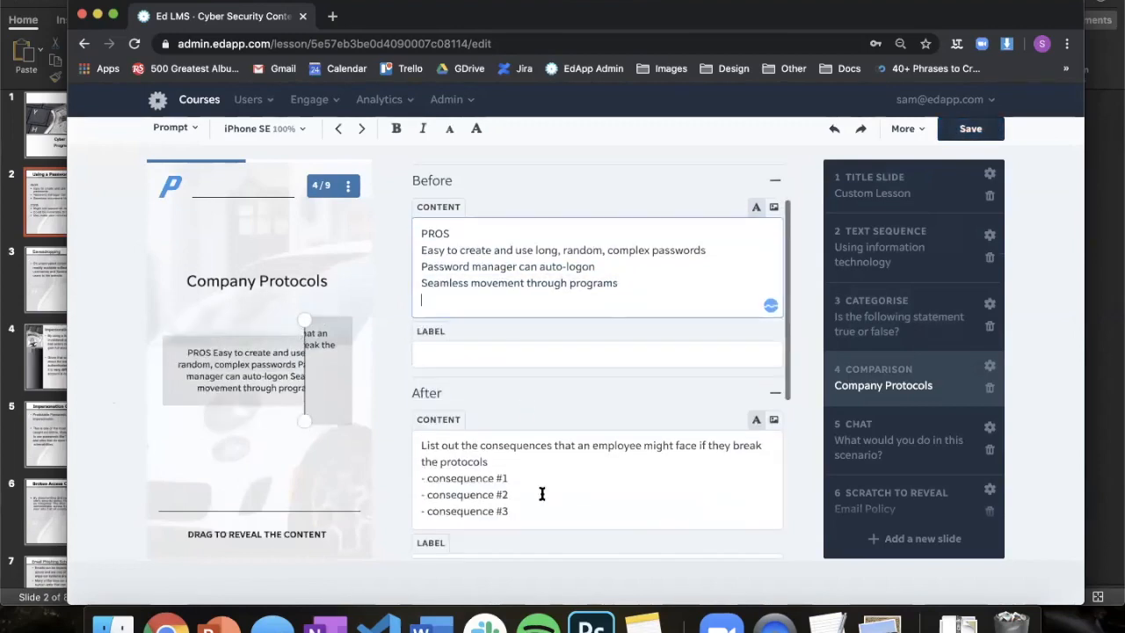
pyautogui.moveTo(537, 520); pyautogui.dragTo(382, 426)
pyautogui.press('super+v')
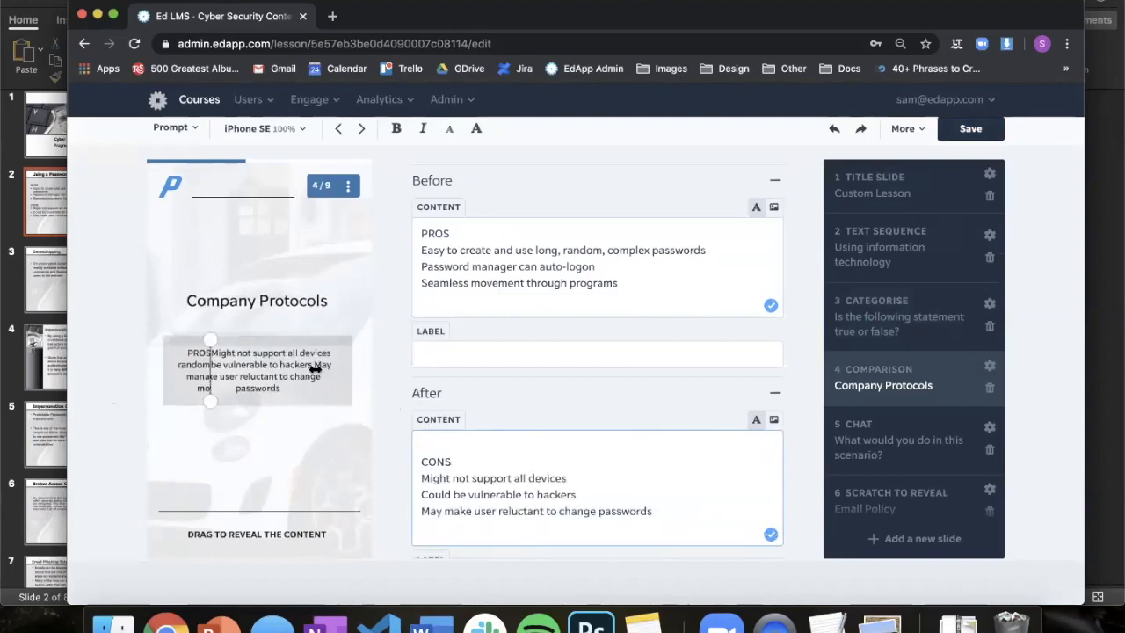
pyautogui.moveTo(315, 370); pyautogui.dragTo(365, 367)
pyautogui.moveTo(279, 376); pyautogui.dragTo(358, 367)
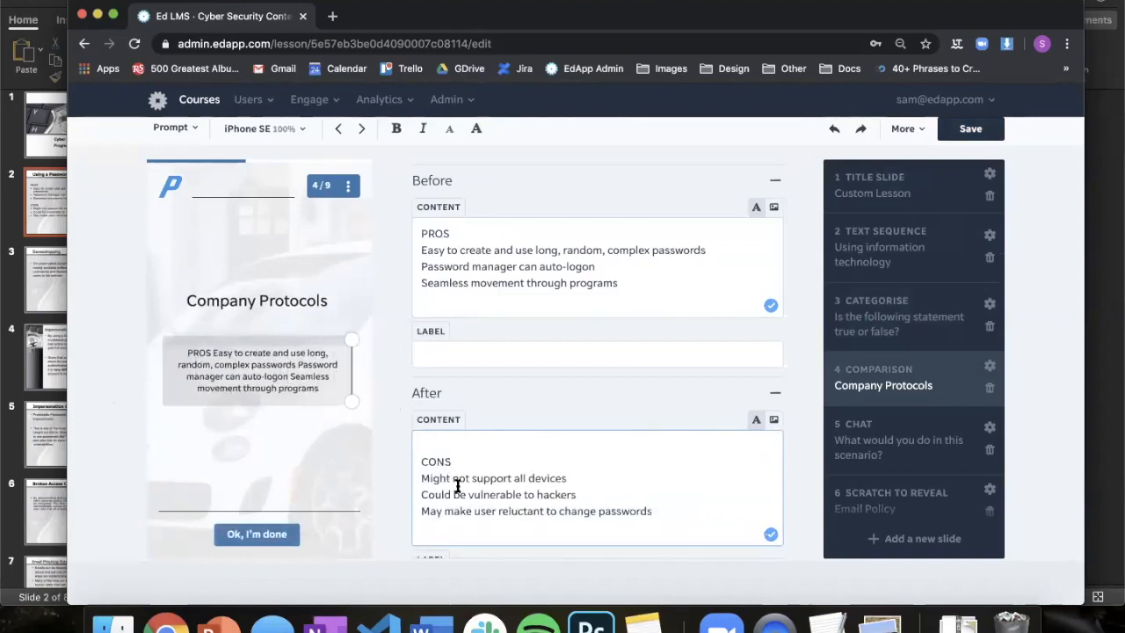
# - Remove the blank line above CONS and turn the three cons into a hyphen bullet list, checking it in the preview
pyautogui.click(421, 461)
pyautogui.press('BackSpace')
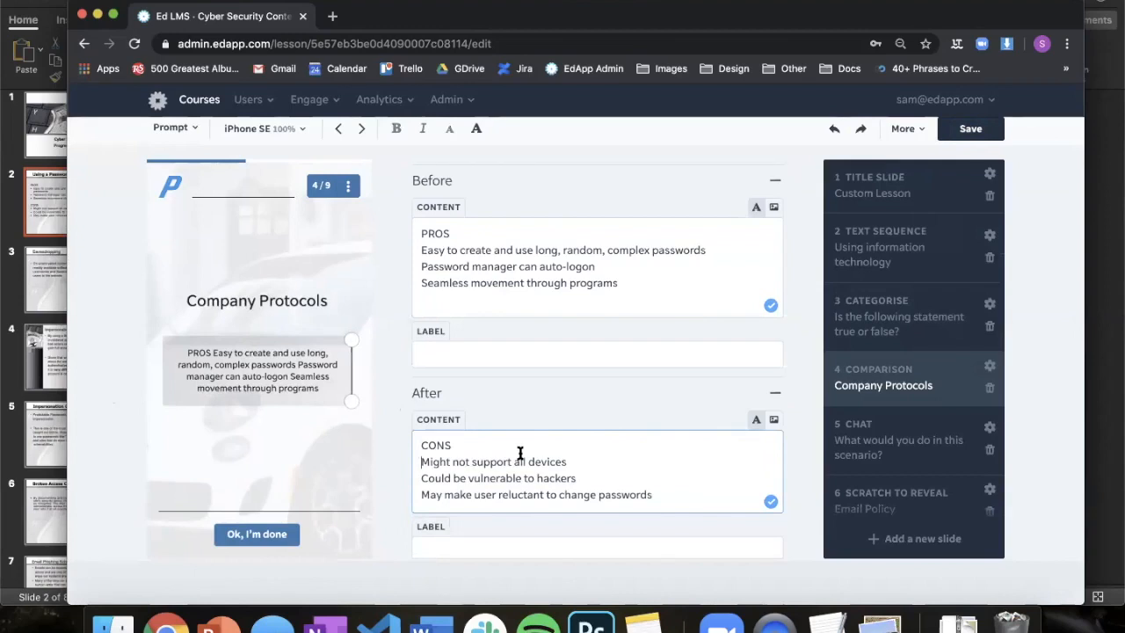
pyautogui.write('-')
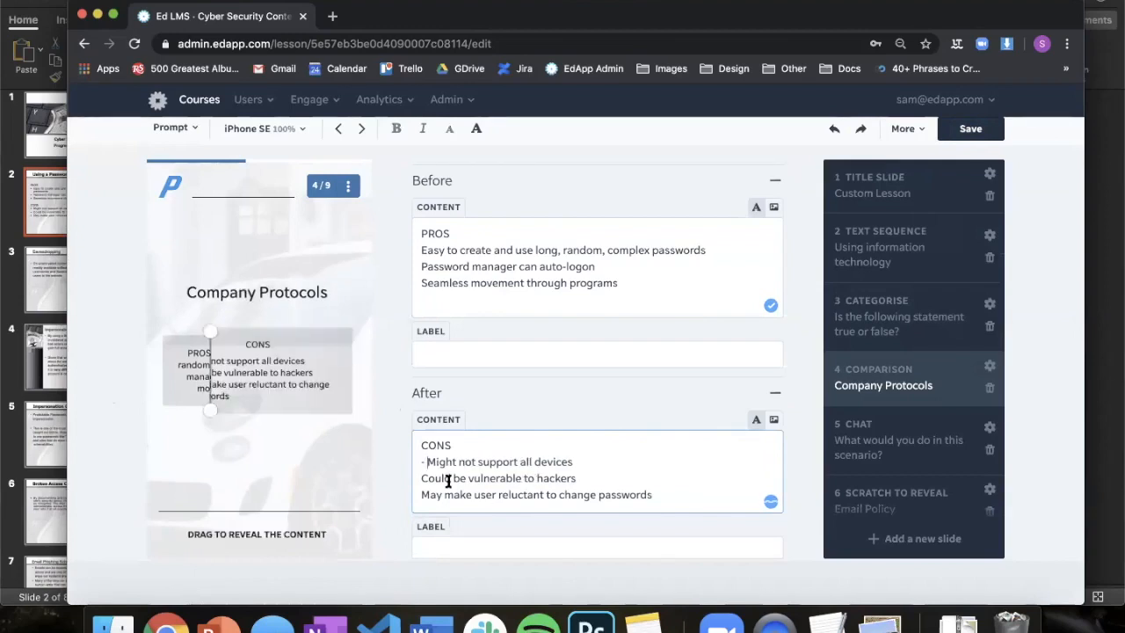
pyautogui.click(423, 479)
pyautogui.write('-')
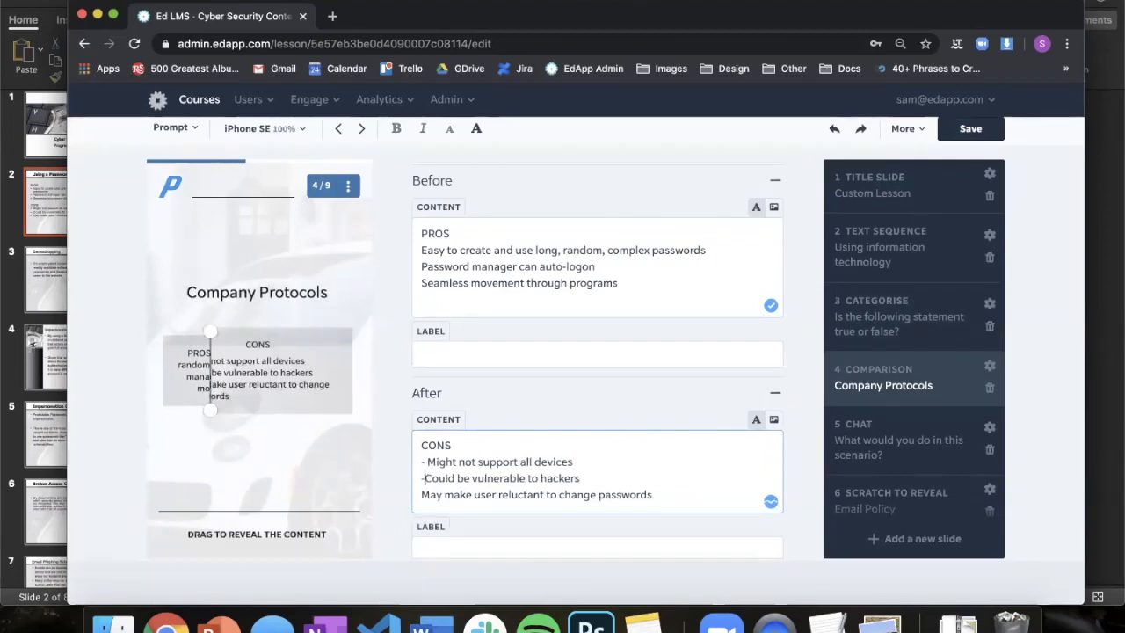
pyautogui.click(423, 495)
pyautogui.write('-')
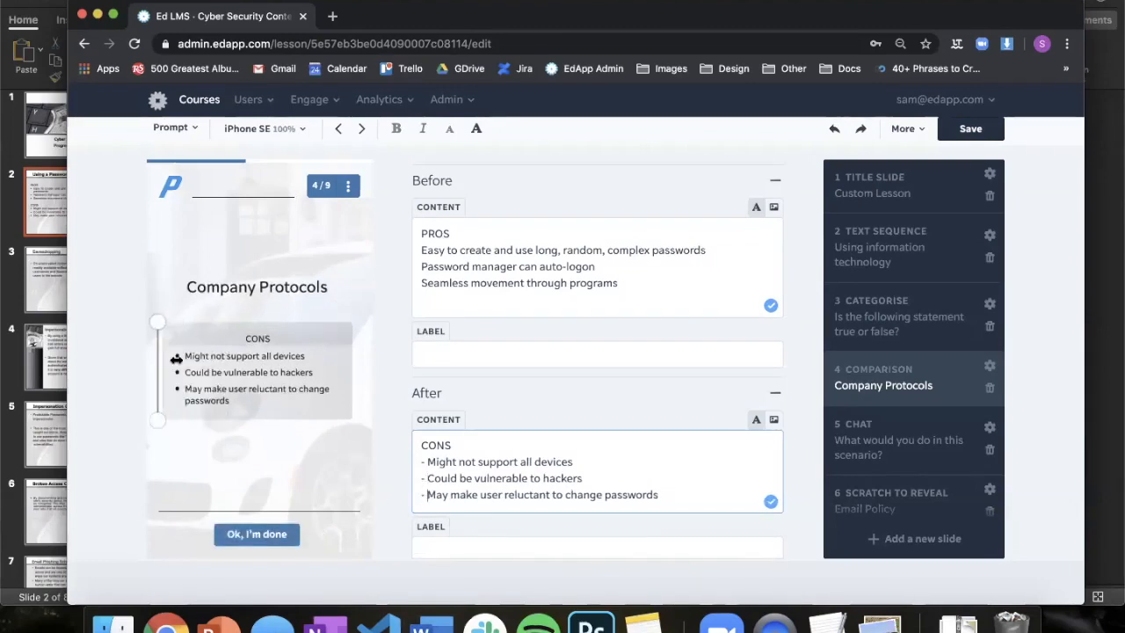
pyautogui.moveTo(168, 362); pyautogui.dragTo(409, 362)
# - Turn the three pros in the Before content into a hyphen bullet list and check the comparison in the preview
pyautogui.click(423, 250)
pyautogui.write('-')
pyautogui.click(421, 266)
pyautogui.write('-')
pyautogui.click(421, 282)
pyautogui.press('BackSpace')
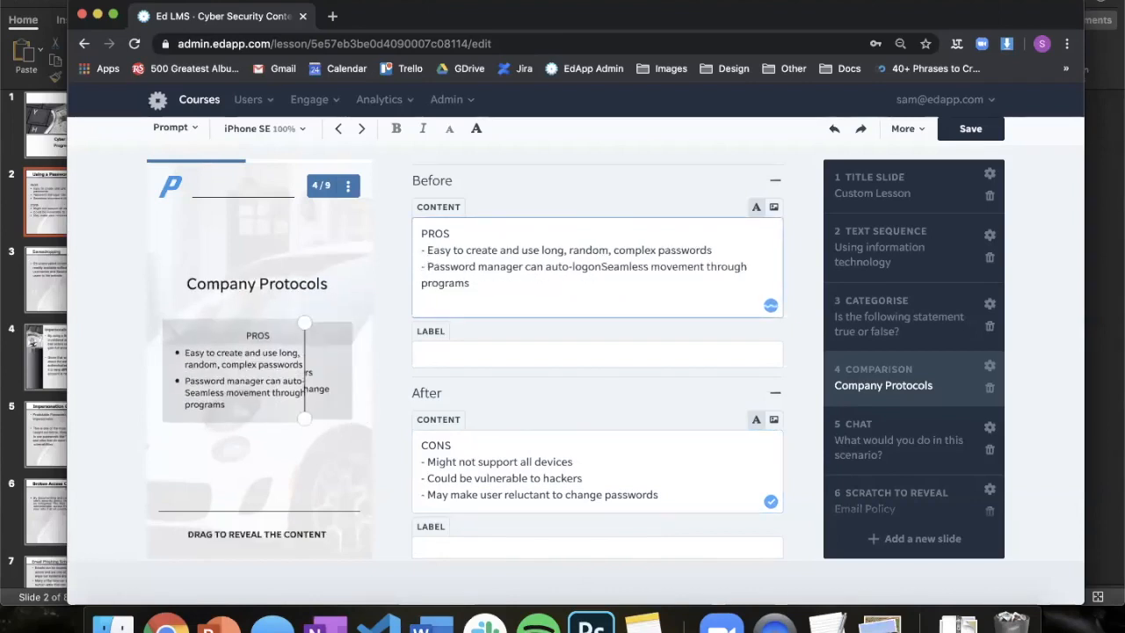
pyautogui.press('Return')
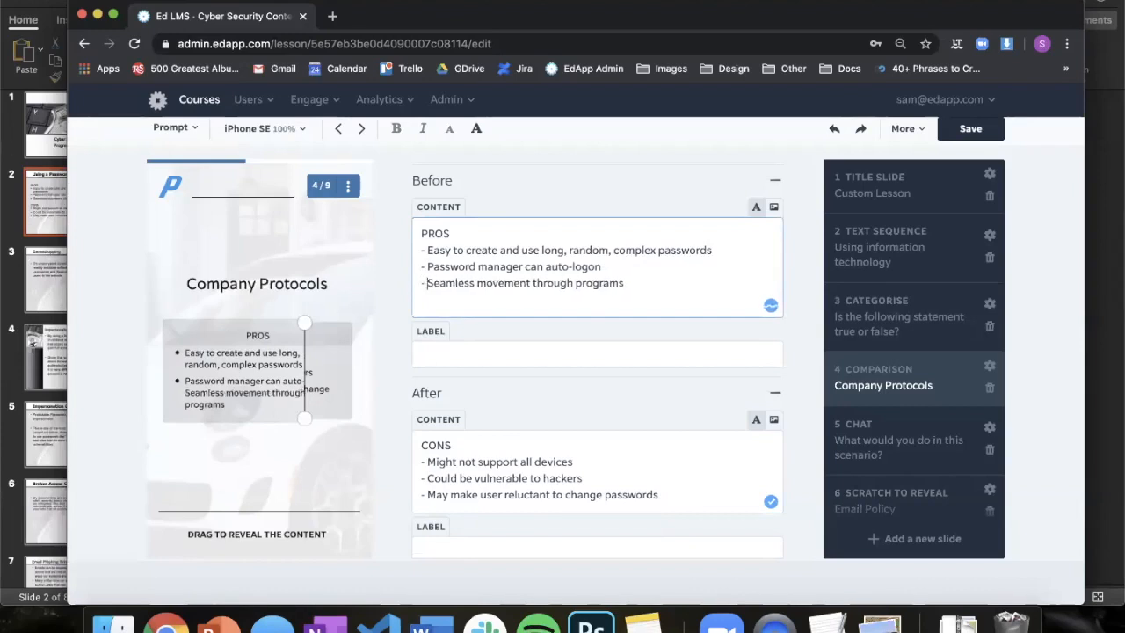
pyautogui.write('-')
pyautogui.moveTo(289, 346); pyautogui.dragTo(174, 345)
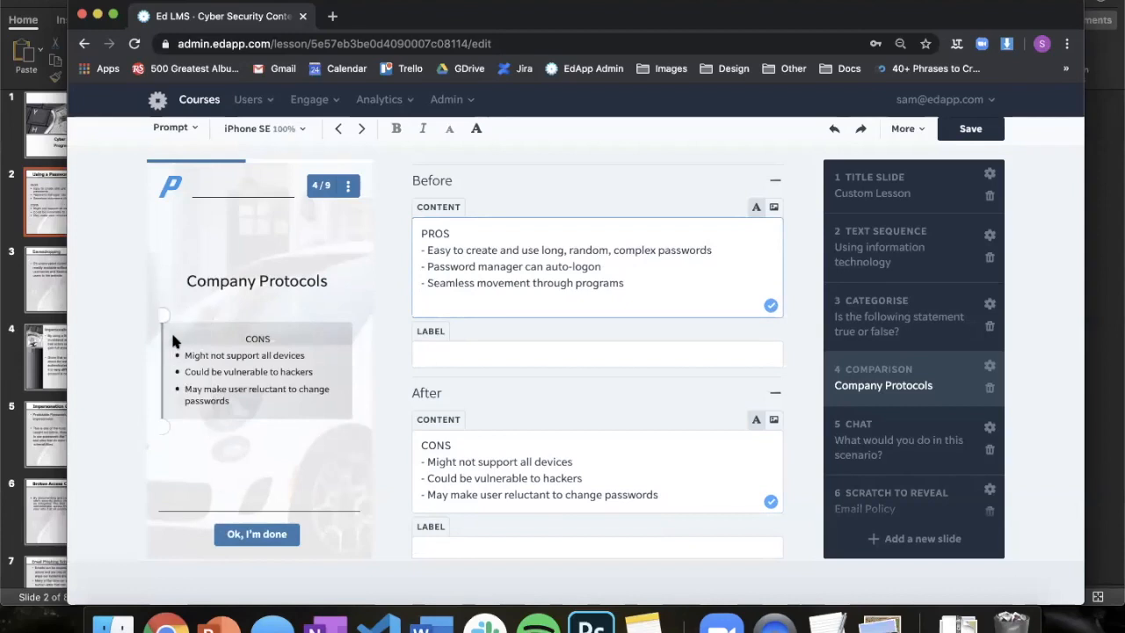
# - Format the PROS and CONS lines as large headings and check them with the preview slider
pyautogui.scroll(2, 499, 375)
pyautogui.scroll(1, 499, 376)
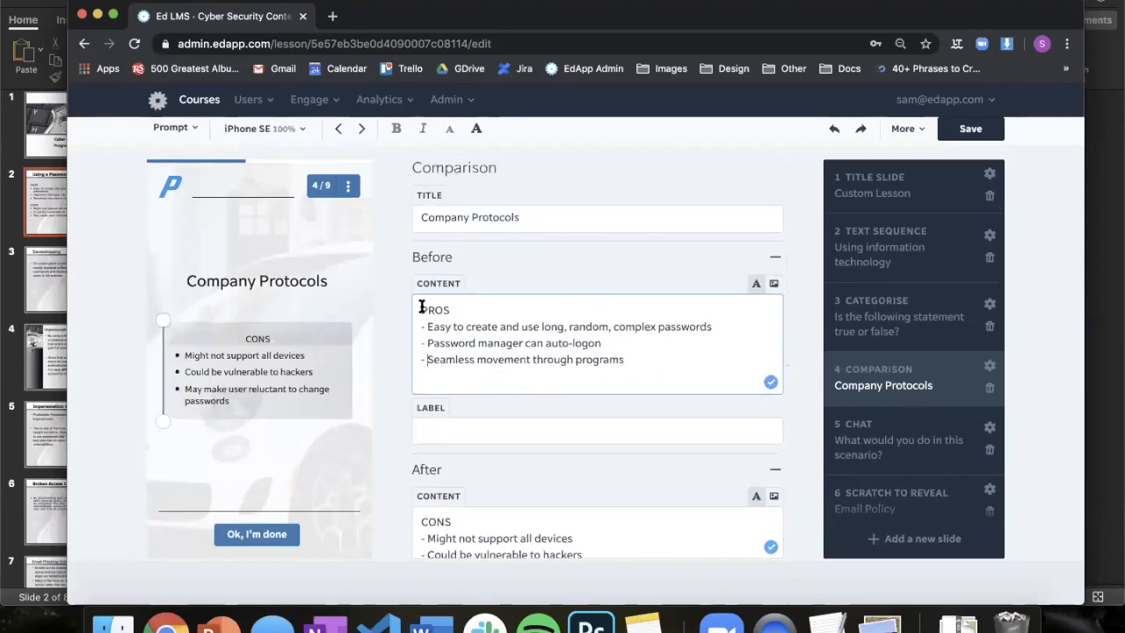
pyautogui.moveTo(472, 308); pyautogui.dragTo(383, 310)
pyautogui.scroll(1, 485, 190)
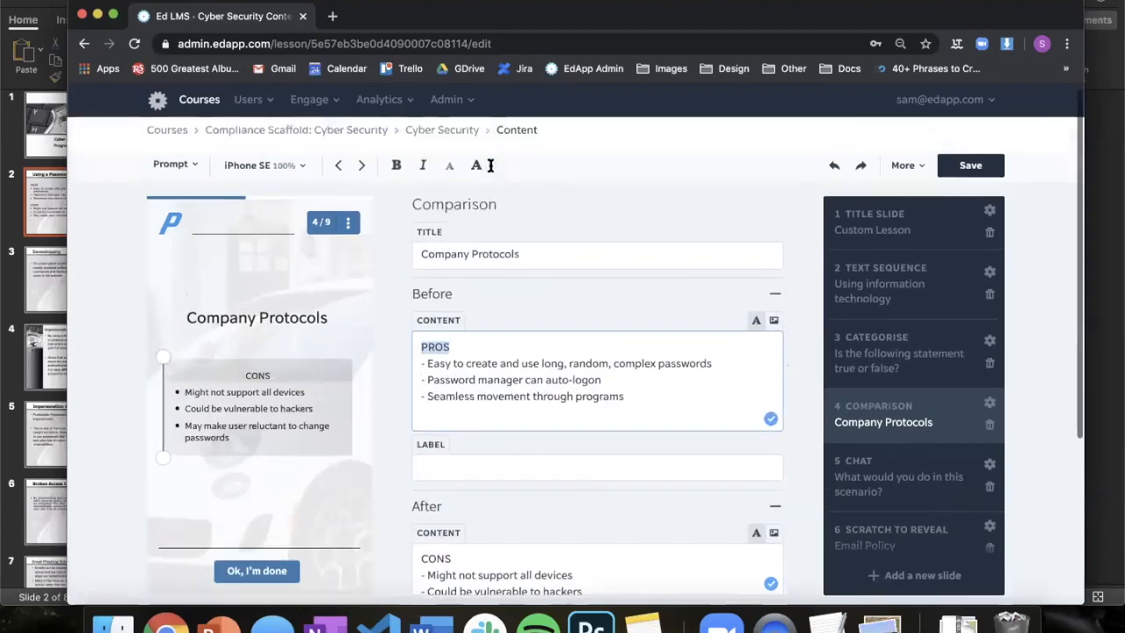
pyautogui.click(476, 167)
pyautogui.scroll(-3, 484, 317)
pyautogui.moveTo(461, 410); pyautogui.dragTo(417, 417)
pyautogui.click(477, 168)
pyautogui.moveTo(293, 432); pyautogui.dragTo(334, 400)
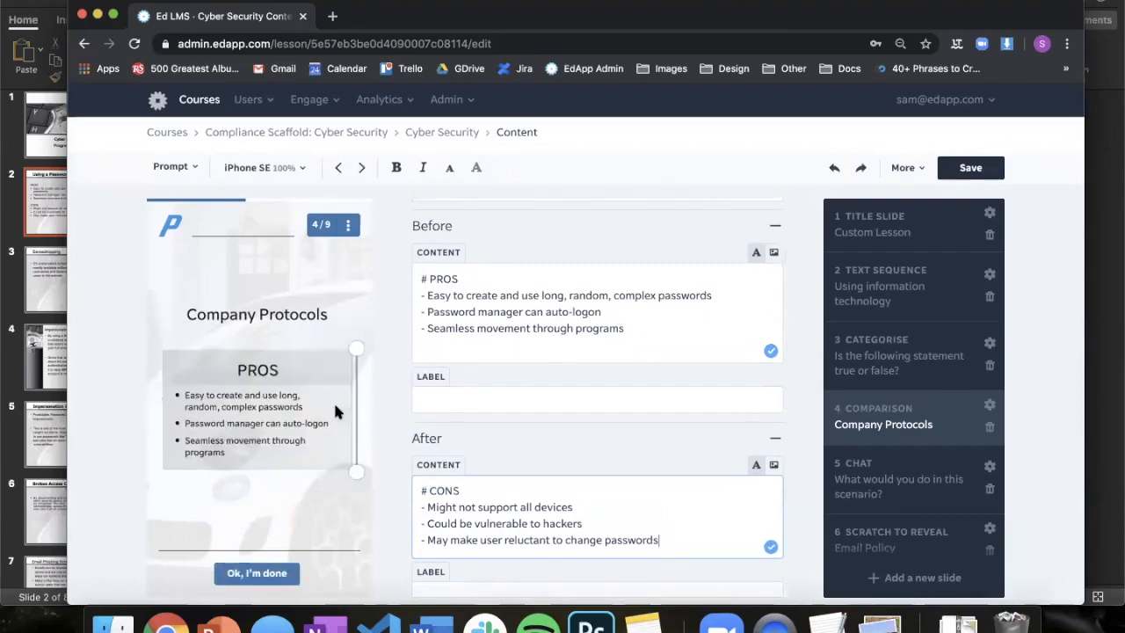
# - Retitle the comparison slide "Using Password Managers" and slide between its pros and cons in the preview
pyautogui.scroll(2, 519, 334)
pyautogui.moveTo(551, 260); pyautogui.dragTo(267, 175)
pyautogui.write('Using Password Managers')
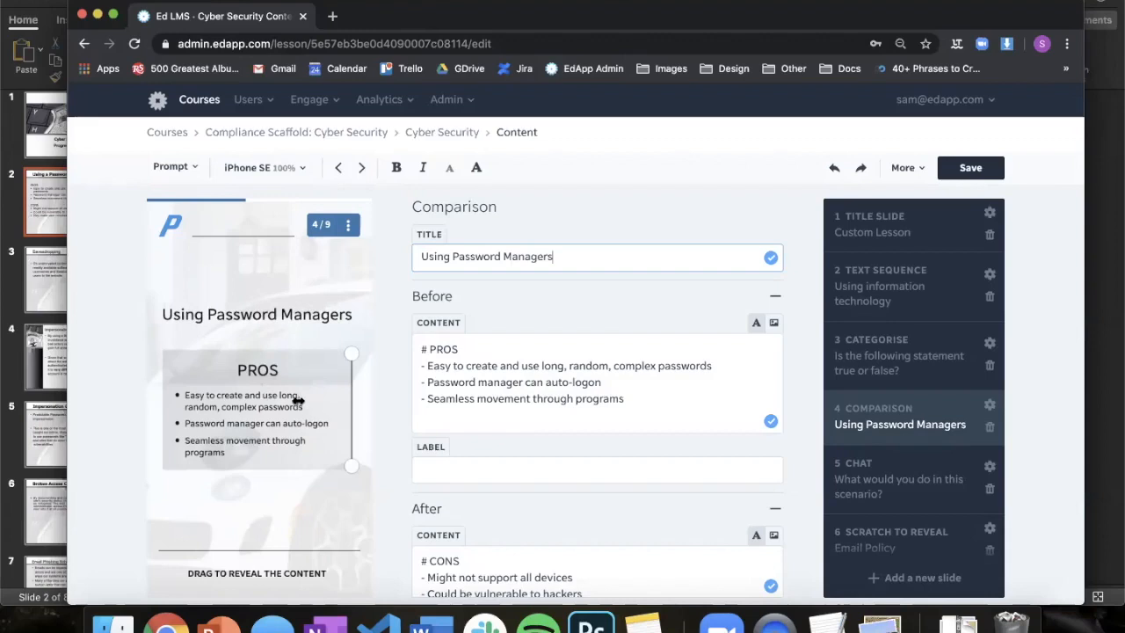
pyautogui.moveTo(303, 401); pyautogui.dragTo(211, 398)
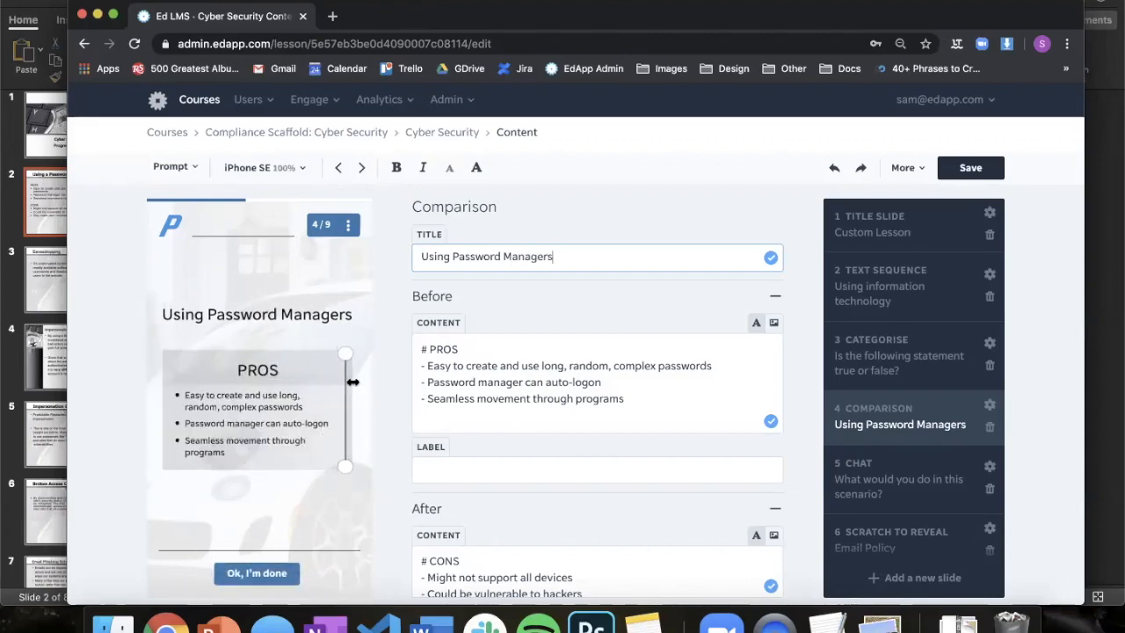
pyautogui.scroll(-1, 859, 395)
pyautogui.moveTo(301, 410); pyautogui.dragTo(271, 405)
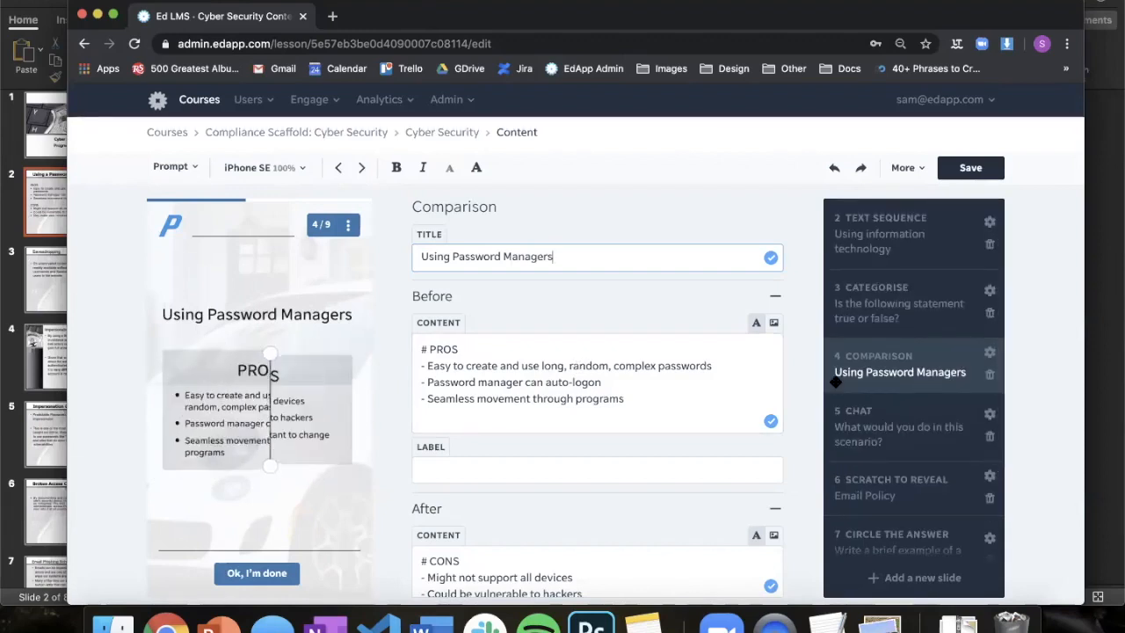
pyautogui.scroll(-1, 876, 388)
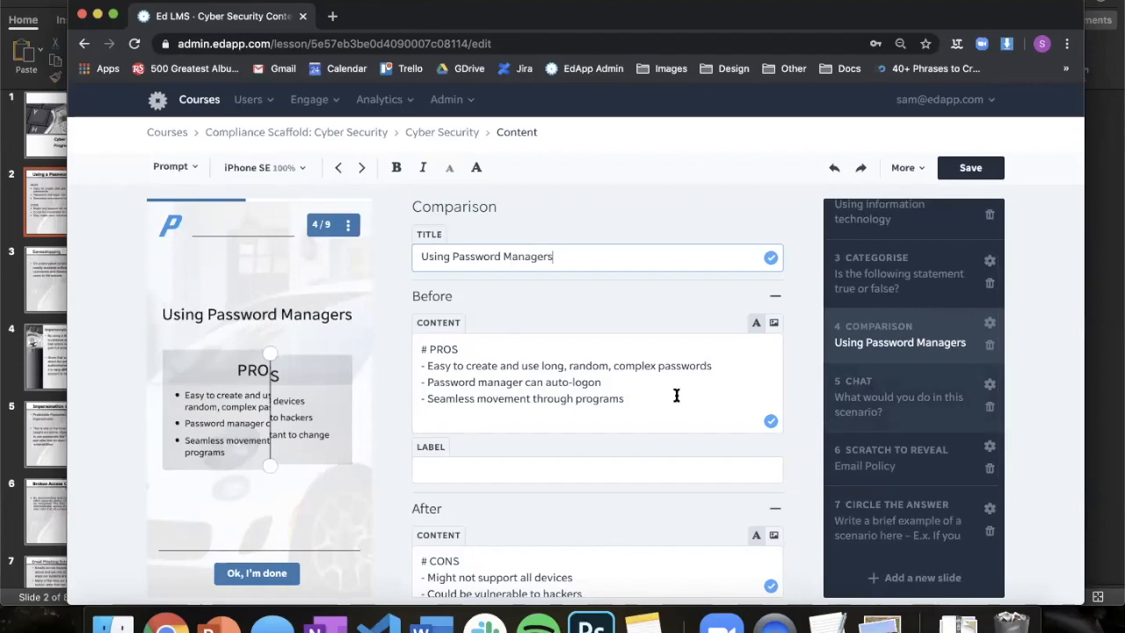
pyautogui.moveTo(272, 427); pyautogui.dragTo(165, 426)
pyautogui.scroll(-2, 915, 466)
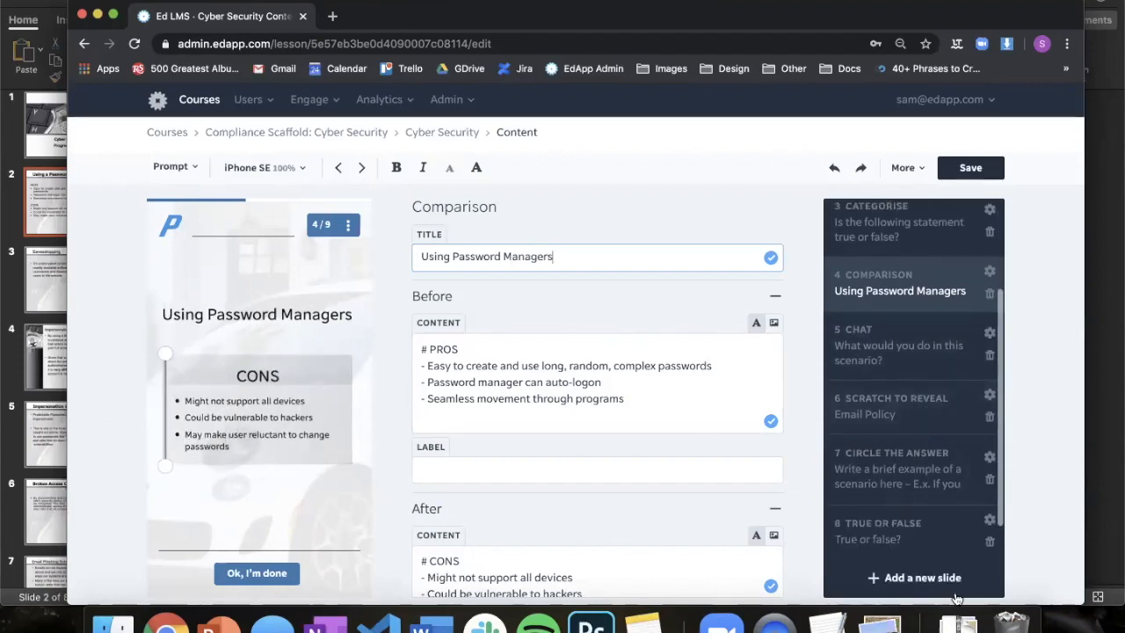
# - Start adding a new slide and look through the Survey templates, from Free text to Slider
pyautogui.click(923, 582)
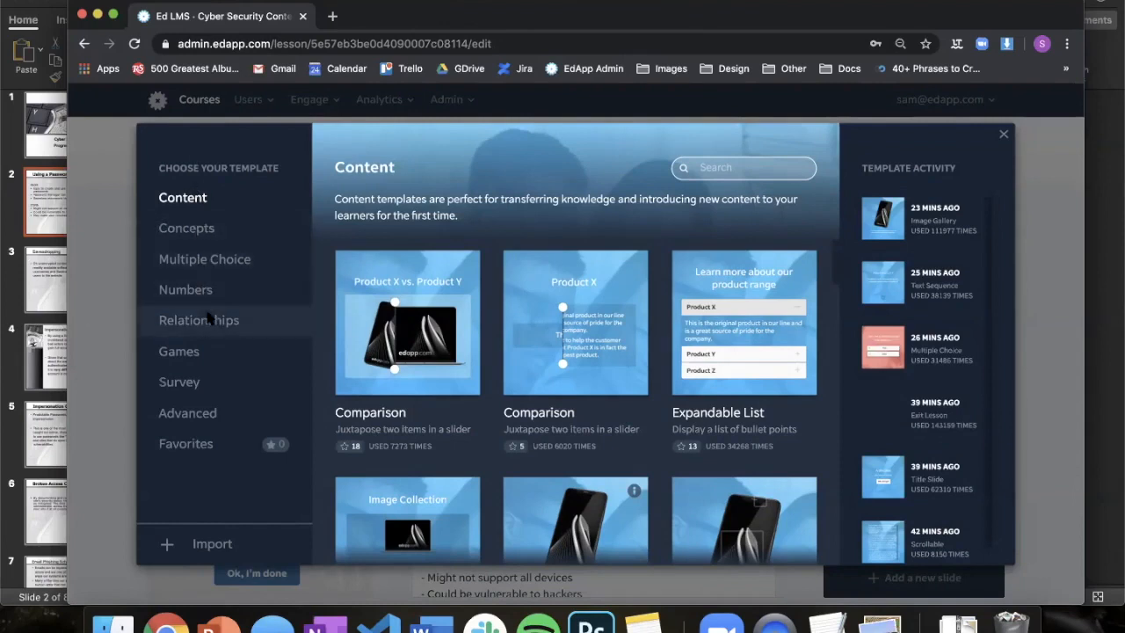
pyautogui.click(199, 387)
pyautogui.scroll(-2, 519, 430)
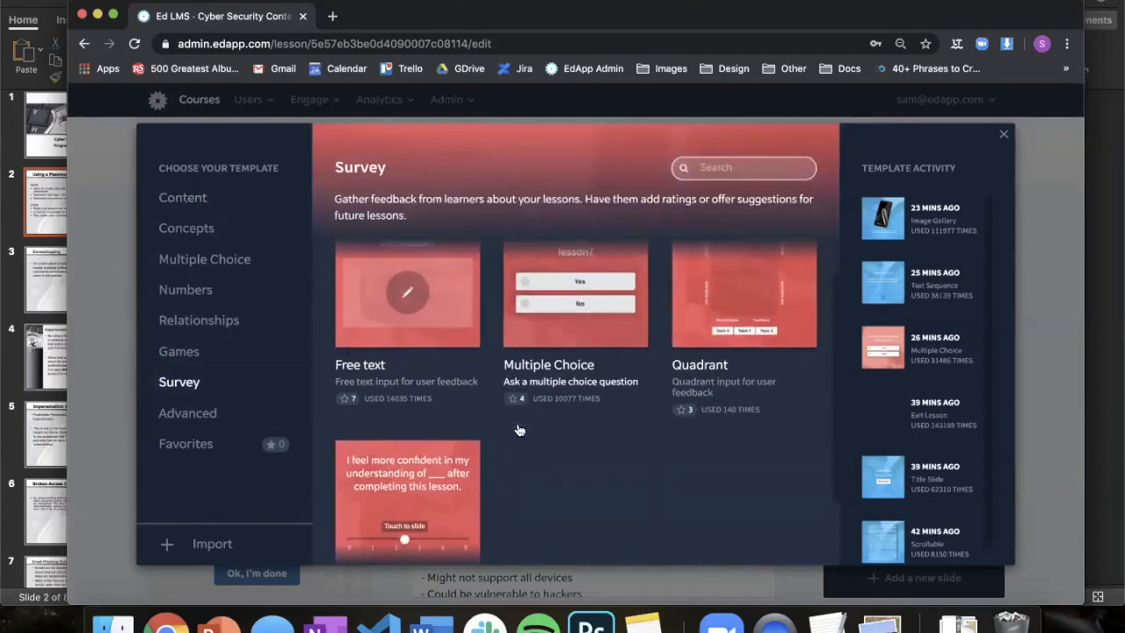
pyautogui.scroll(1, 519, 430)
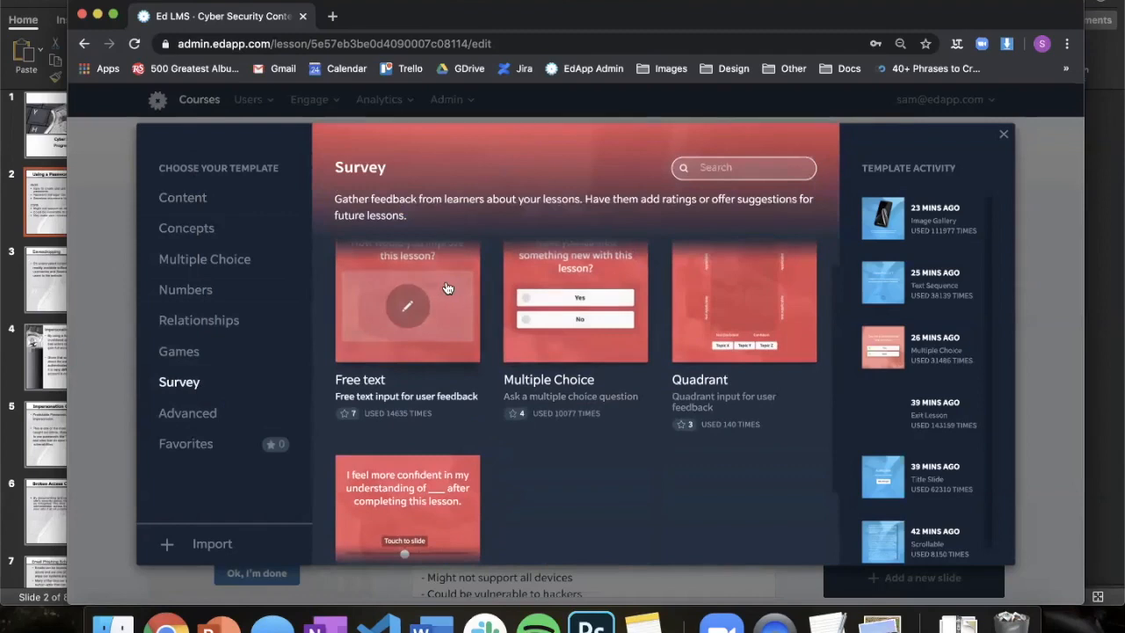
pyautogui.scroll(2, 409, 352)
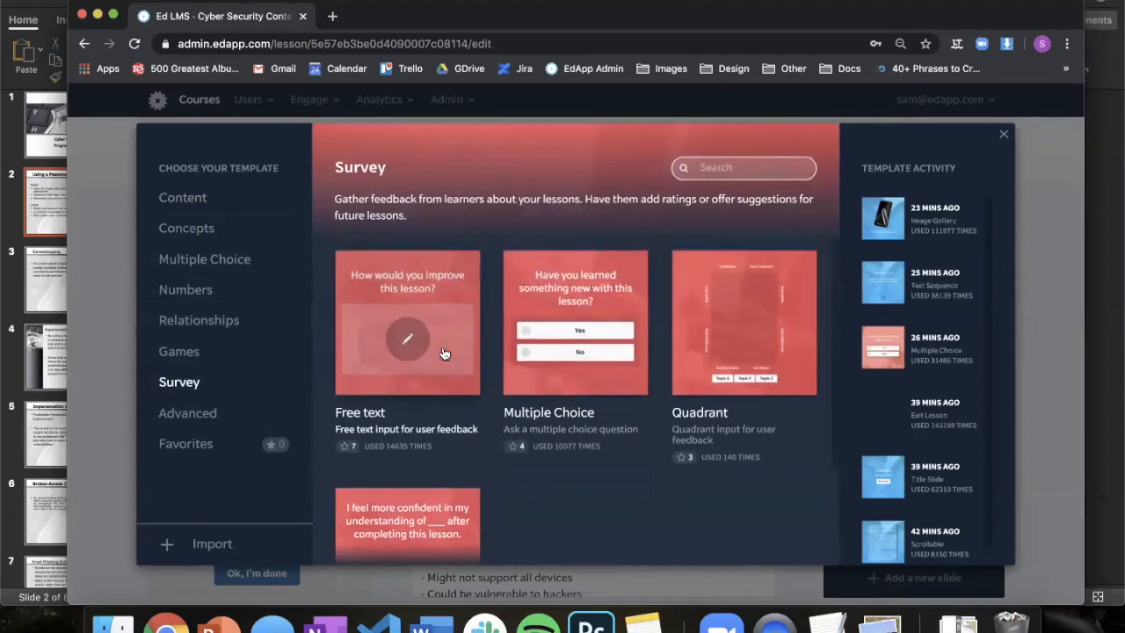
pyautogui.scroll(-1, 430, 353)
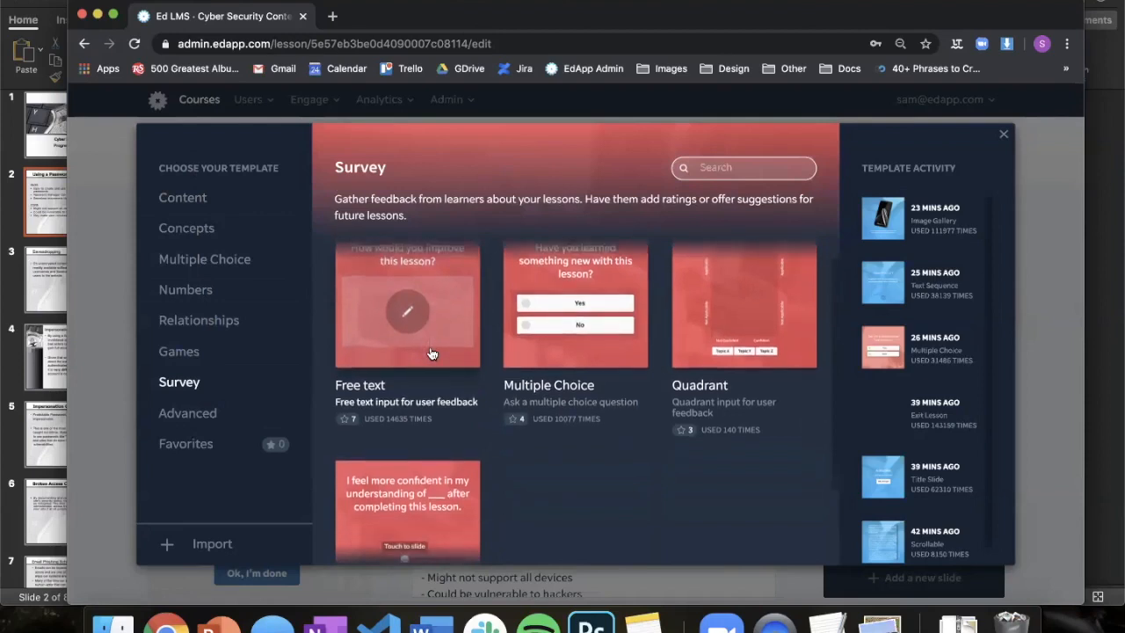
pyautogui.scroll(1, 431, 354)
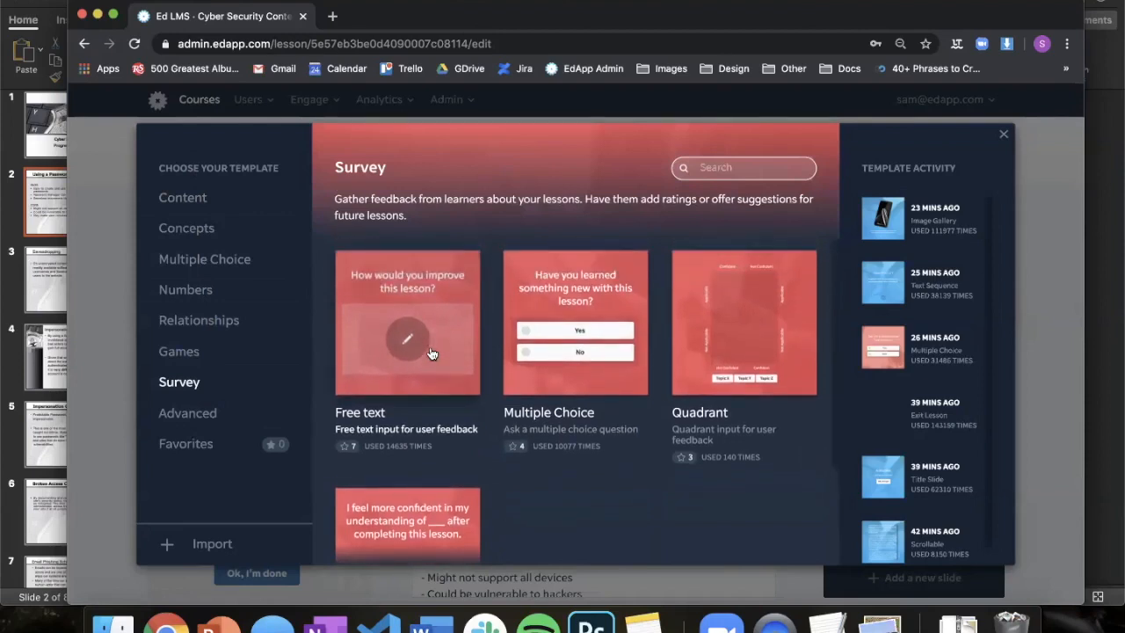
pyautogui.scroll(-1, 430, 354)
pyautogui.scroll(1, 431, 354)
pyautogui.scroll(-4, 430, 353)
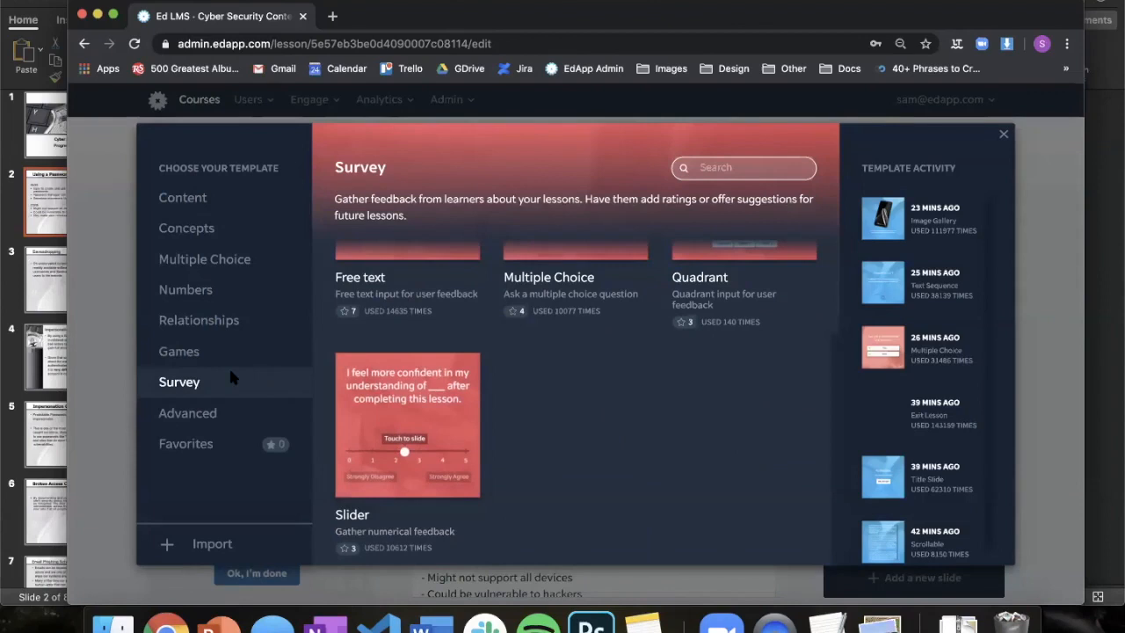
# - Look through the Content and Concepts slide templates
pyautogui.click(222, 199)
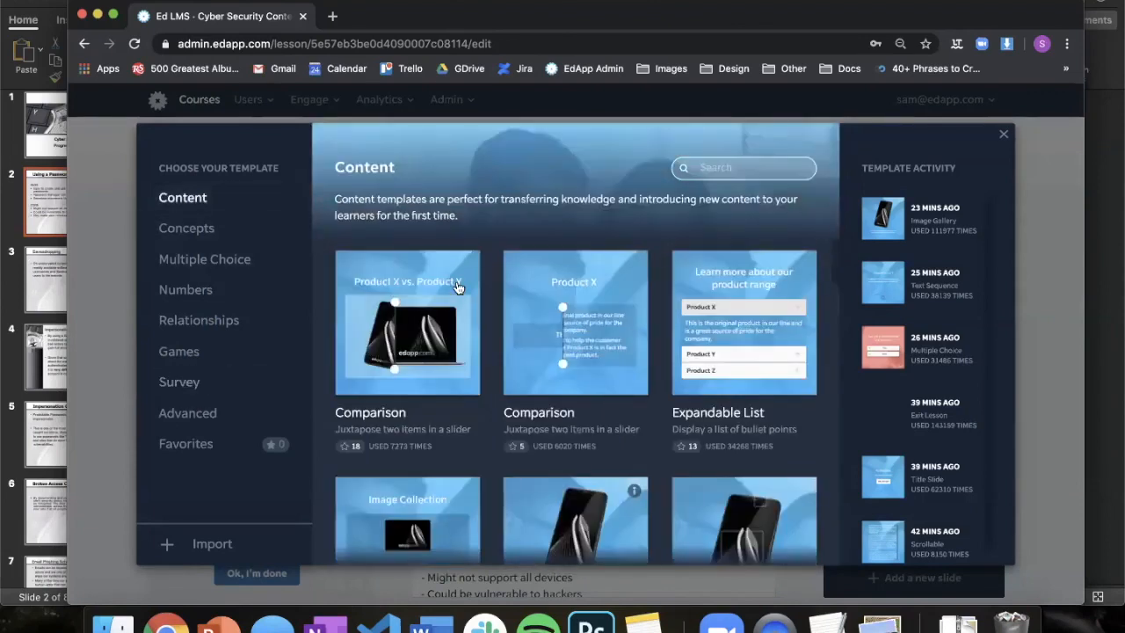
pyautogui.scroll(-2, 483, 307)
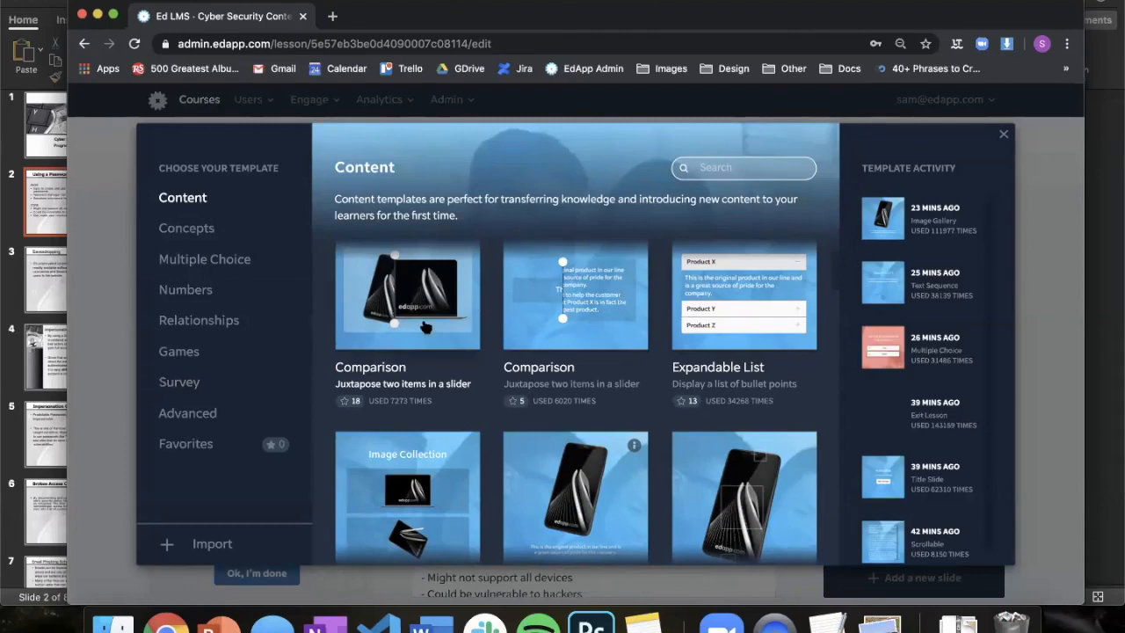
pyautogui.scroll(1, 409, 326)
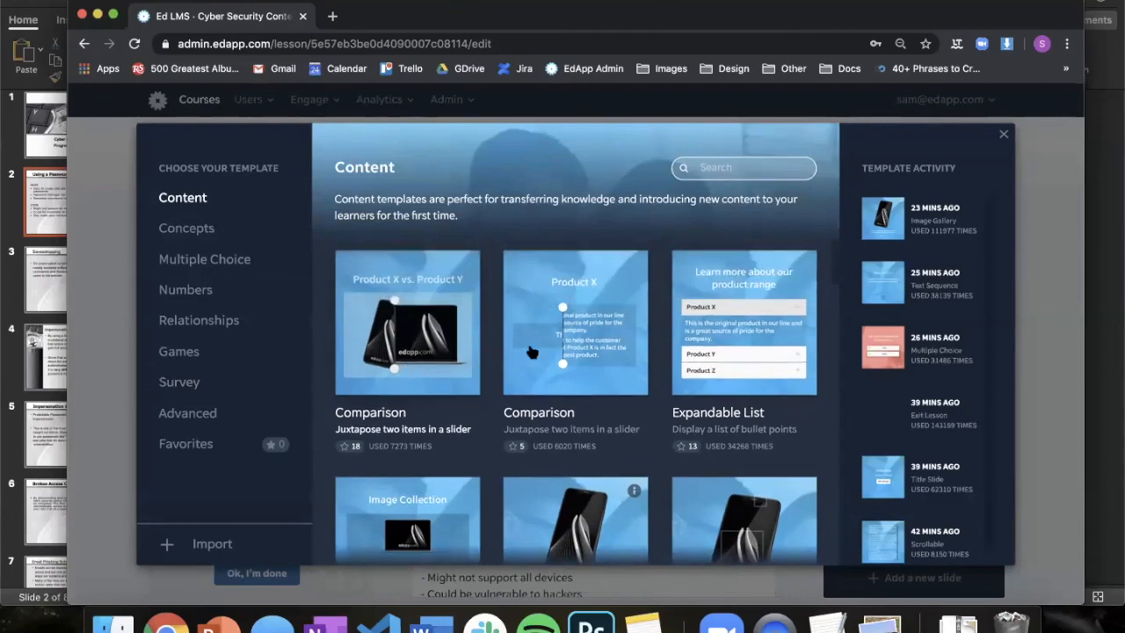
pyautogui.click(211, 228)
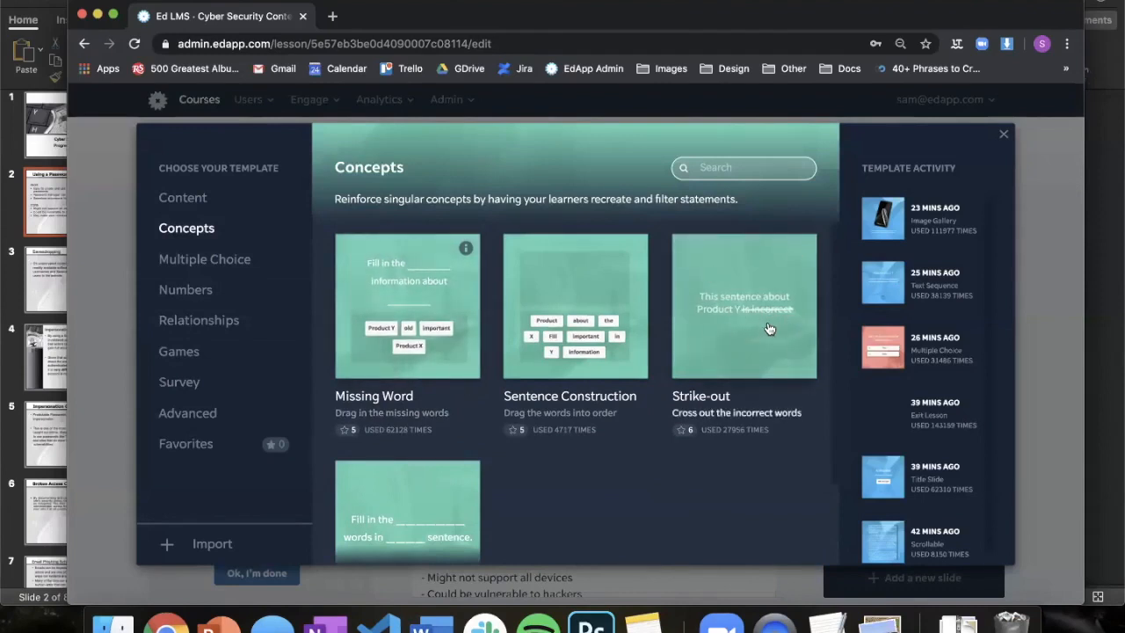
pyautogui.scroll(-3, 496, 400)
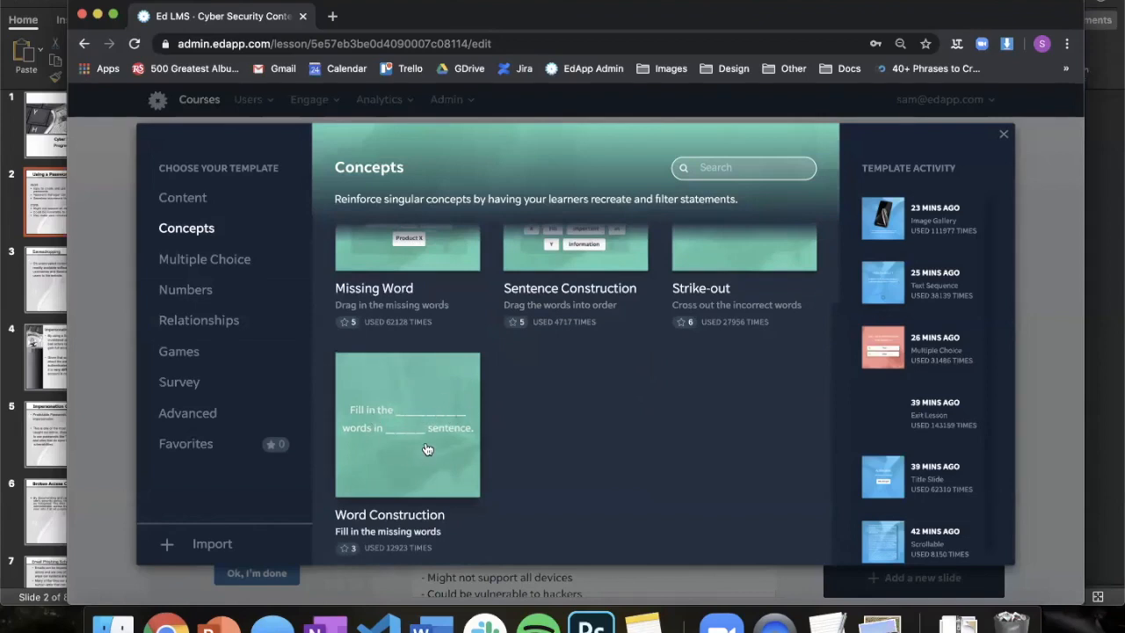
pyautogui.scroll(2, 428, 453)
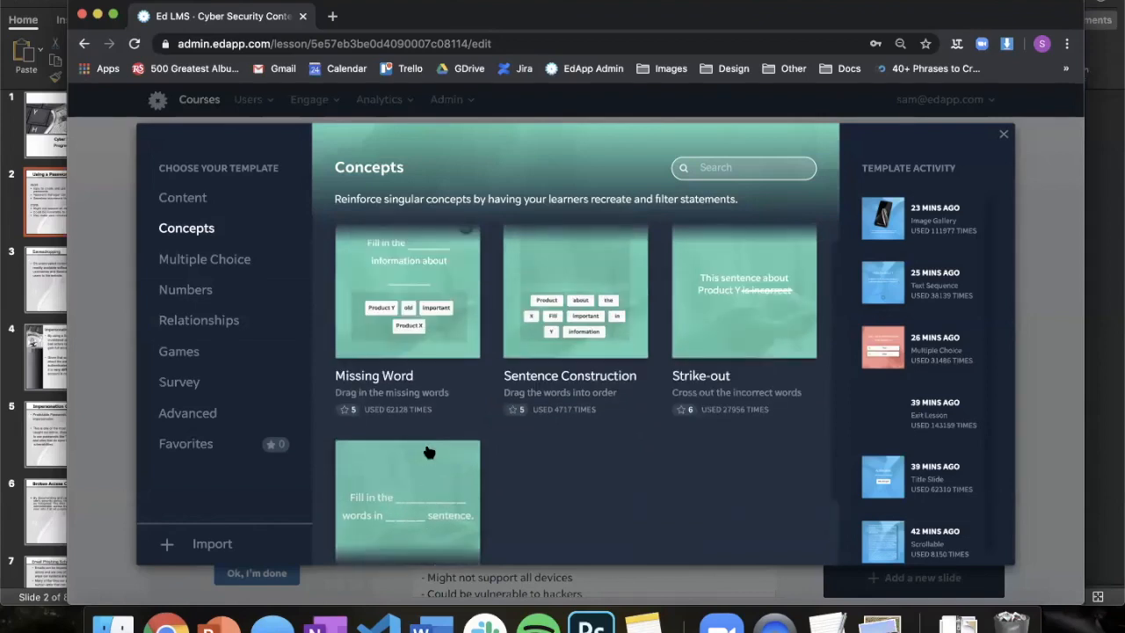
# - Add a Chat slide from the Multiple Choice templates after the comparison slide
pyautogui.click(240, 263)
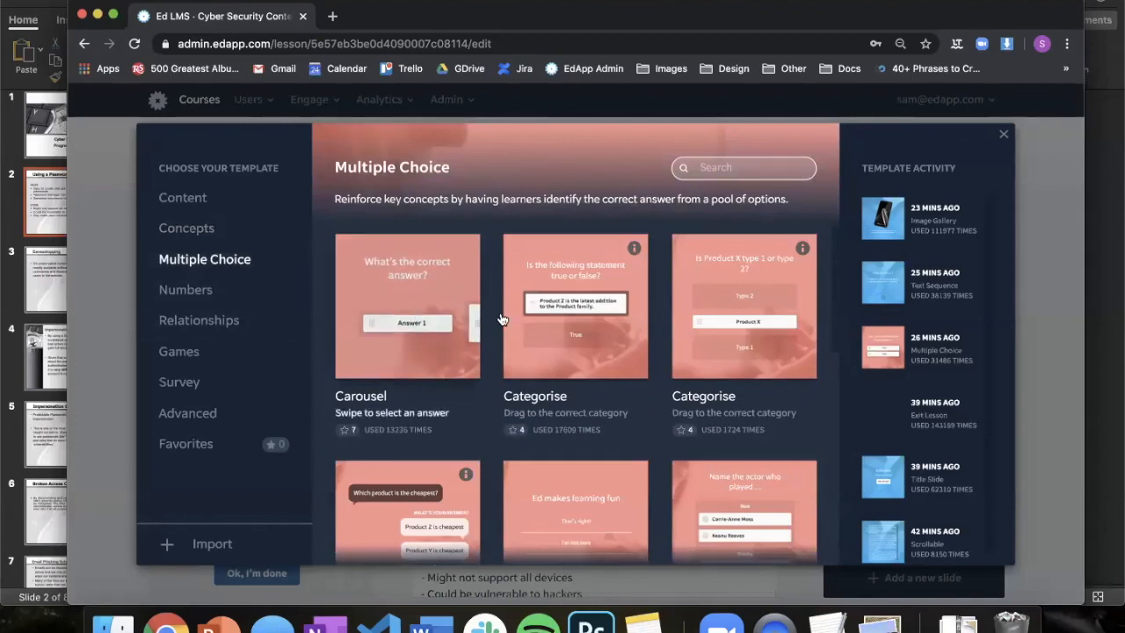
pyautogui.scroll(-3, 519, 352)
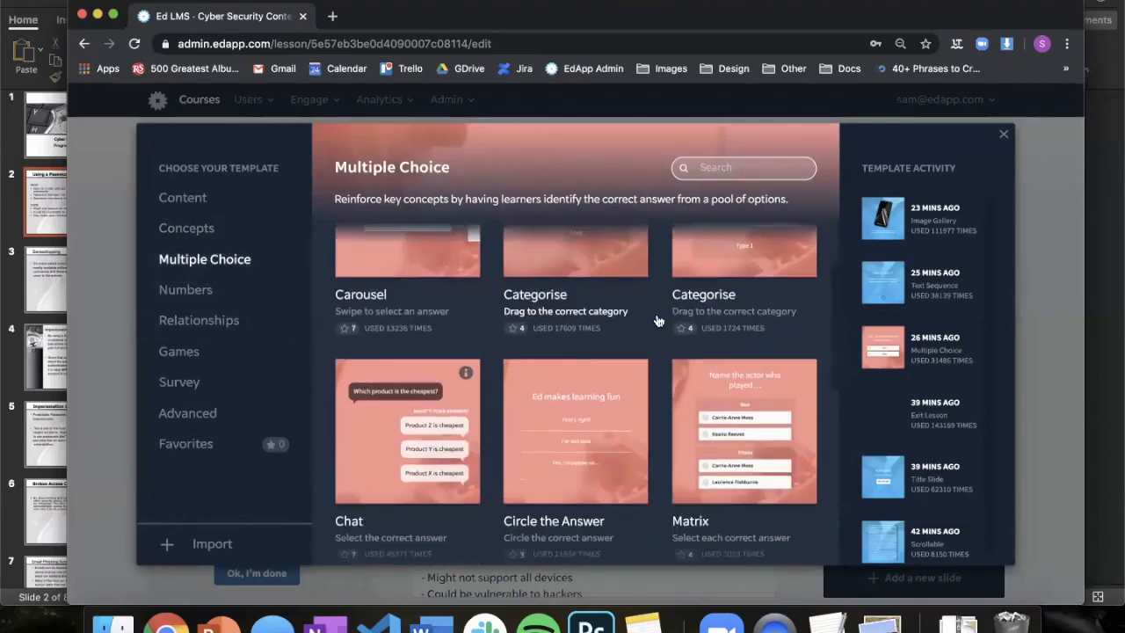
pyautogui.click(389, 444)
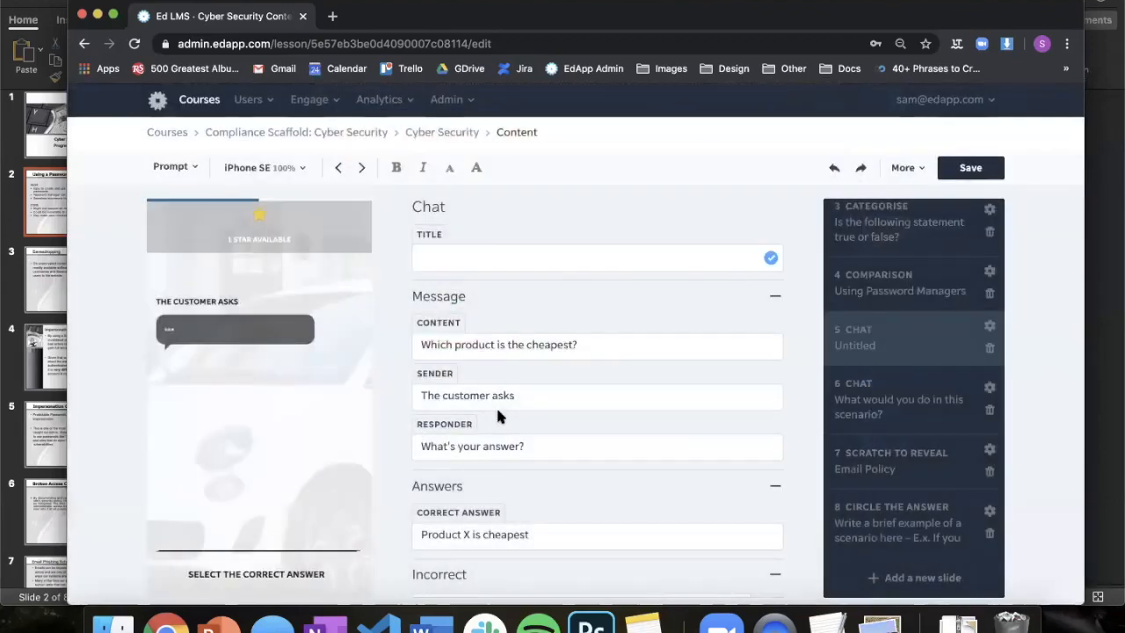
# - Set the new chat slide's message content to "Should I be using a password manager?"
pyautogui.scroll(-1, 290, 373)
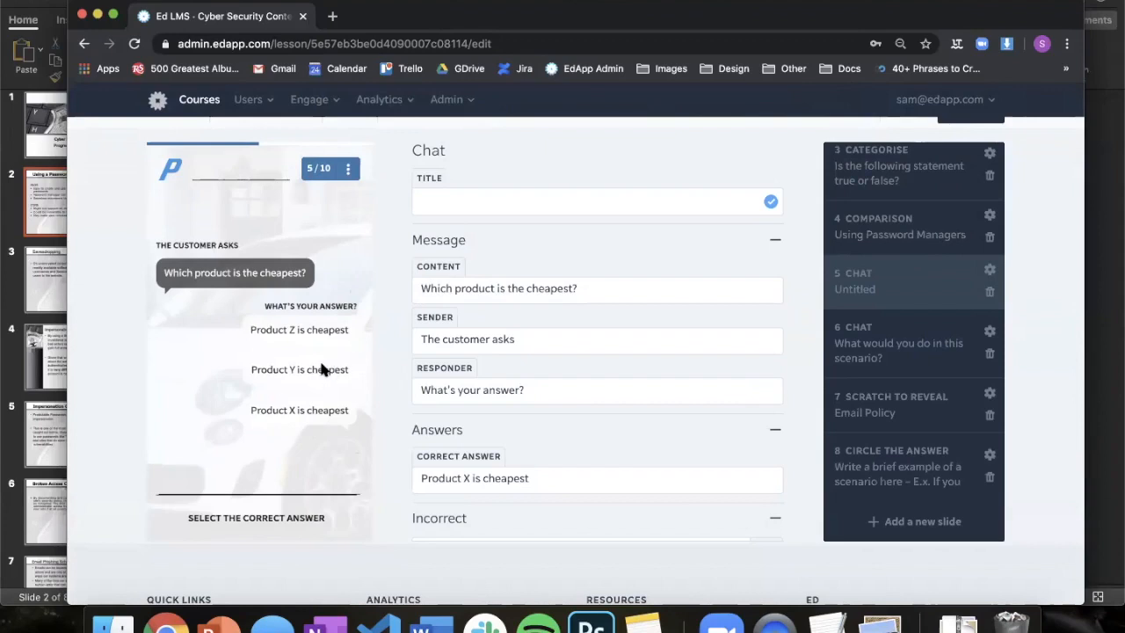
pyautogui.scroll(1, 454, 355)
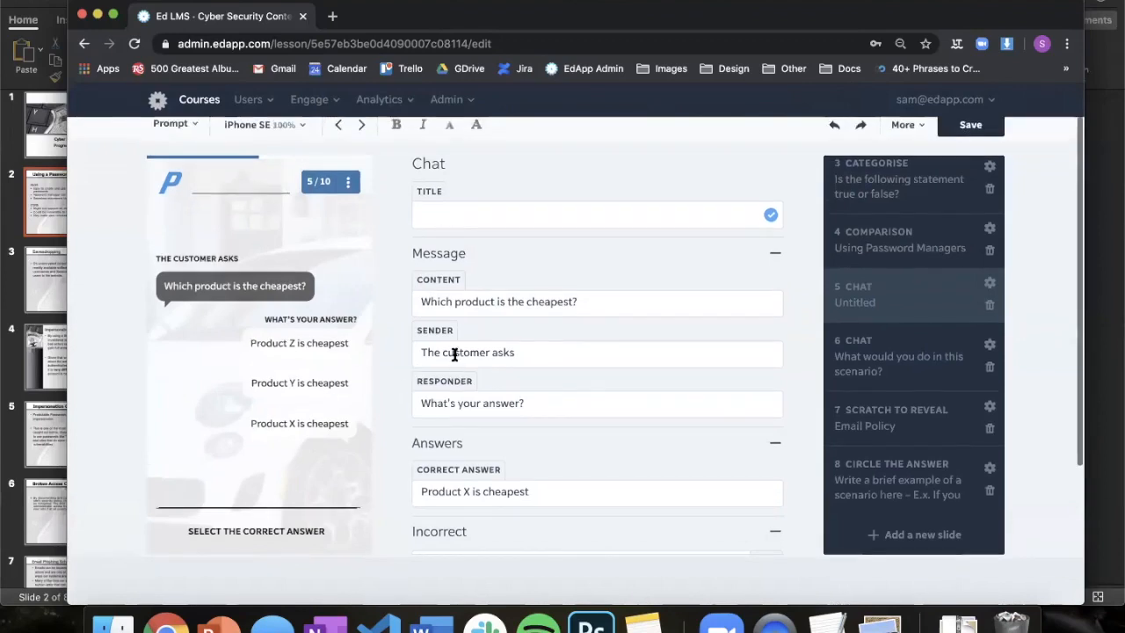
pyautogui.scroll(2, 497, 332)
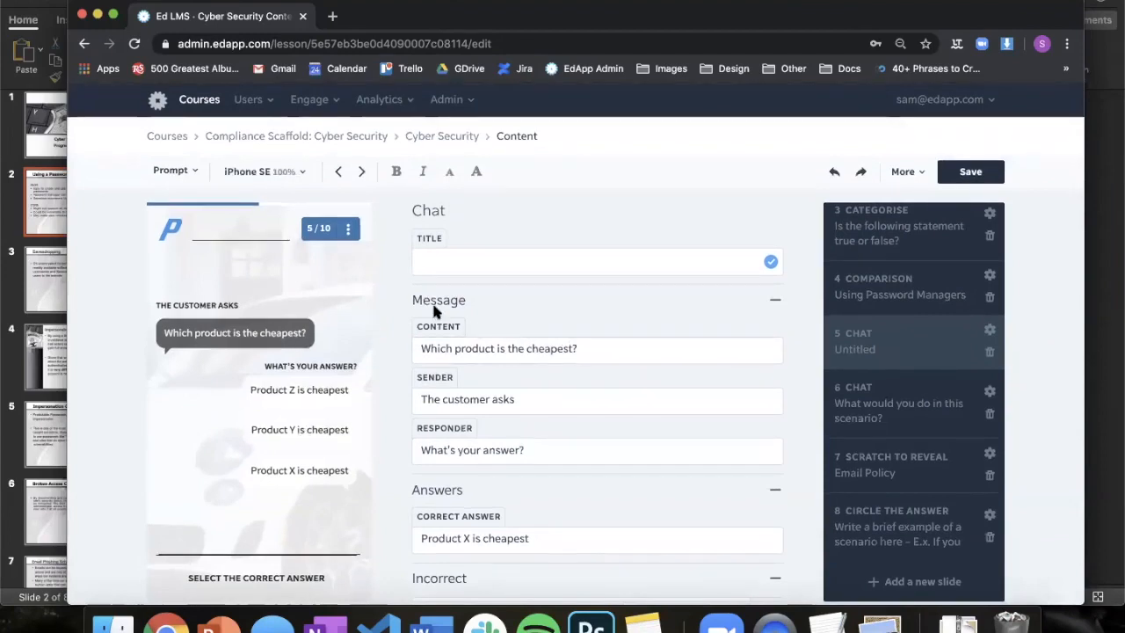
pyautogui.scroll(-2, 455, 330)
pyautogui.scroll(2, 547, 319)
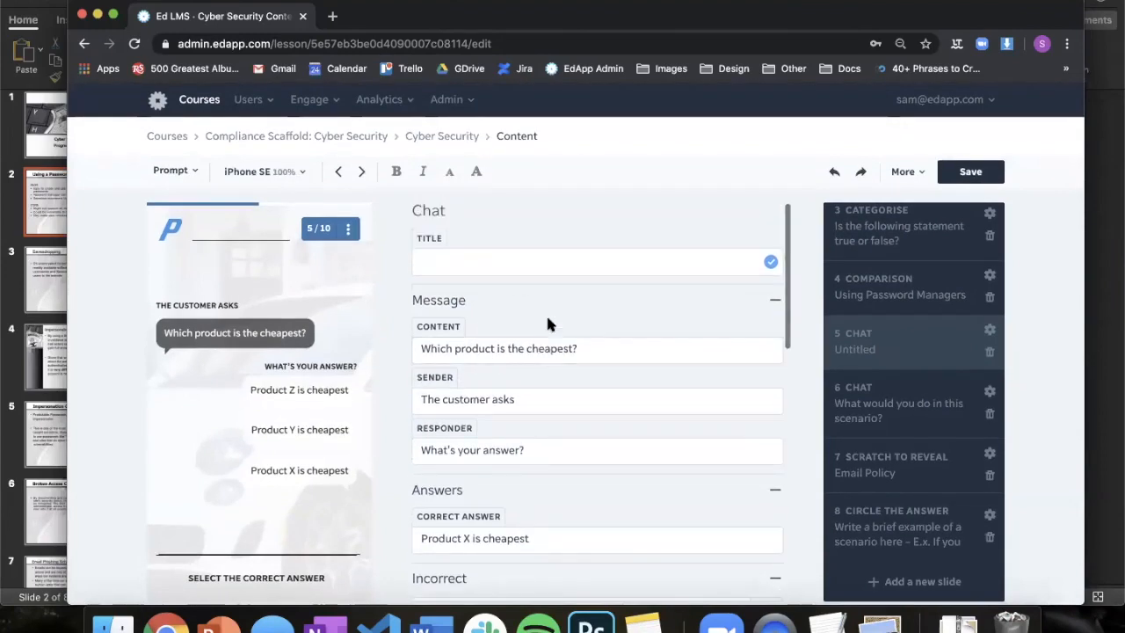
pyautogui.scroll(-3, 547, 322)
pyautogui.moveTo(598, 291); pyautogui.dragTo(419, 291)
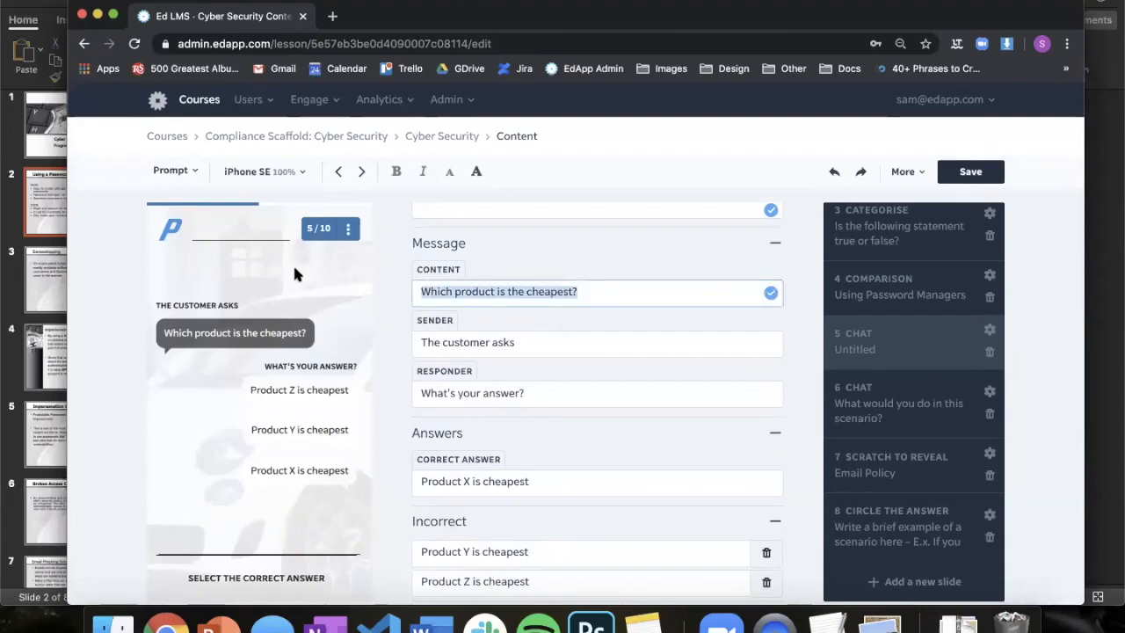
pyautogui.write('Should I be us')
pyautogui.write('i')
pyautogui.press('BackSpace')
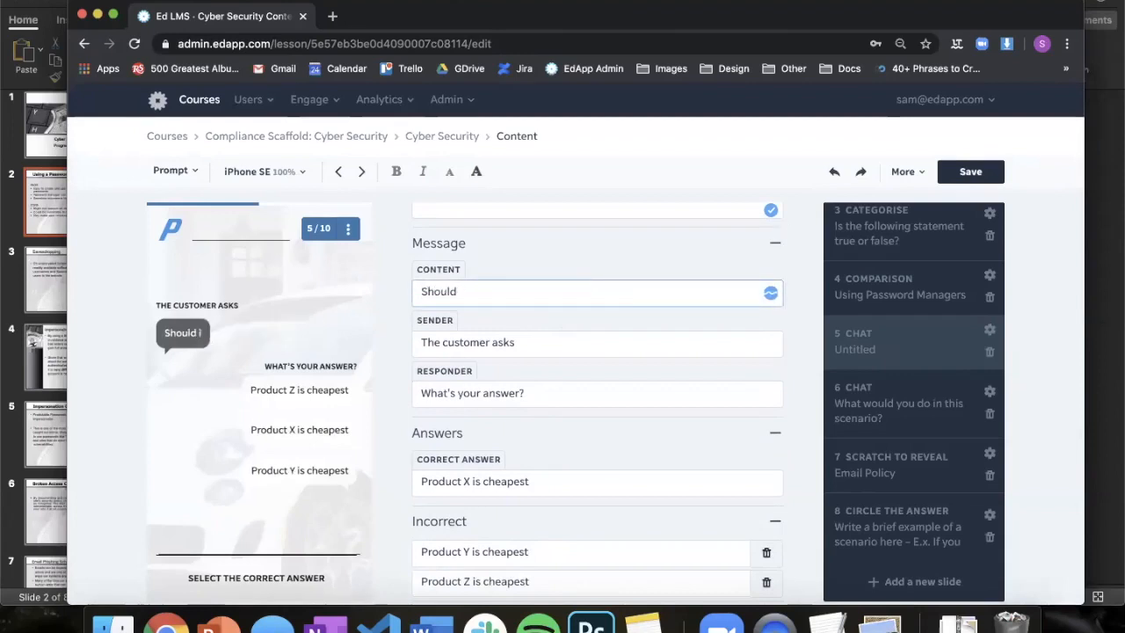
pyautogui.write('I be using a password m')
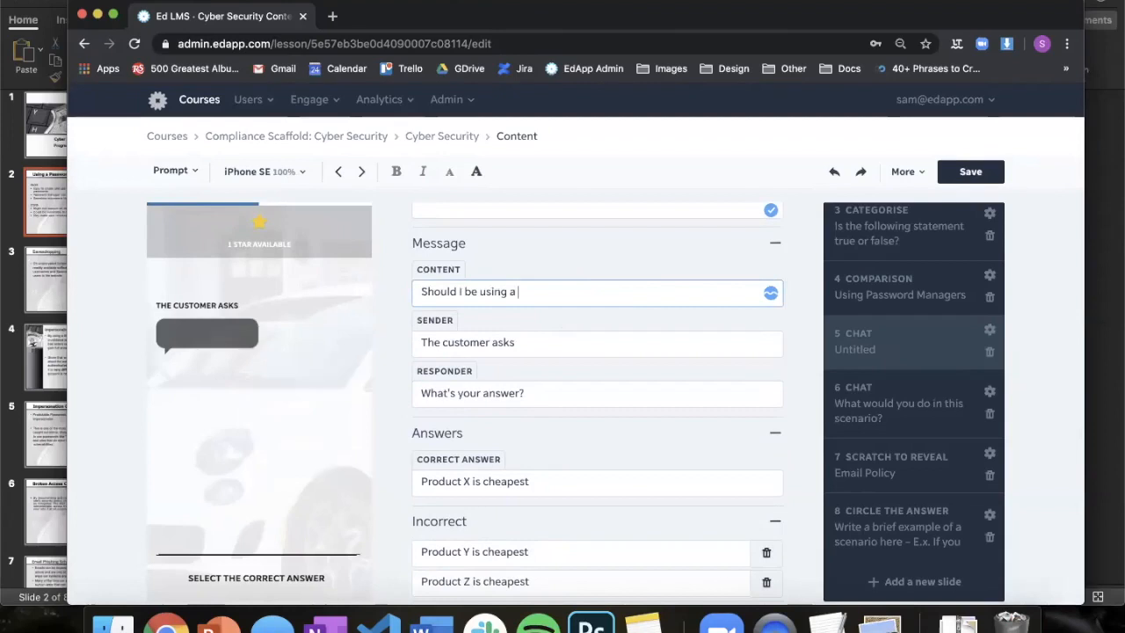
pyautogui.write('anager?')
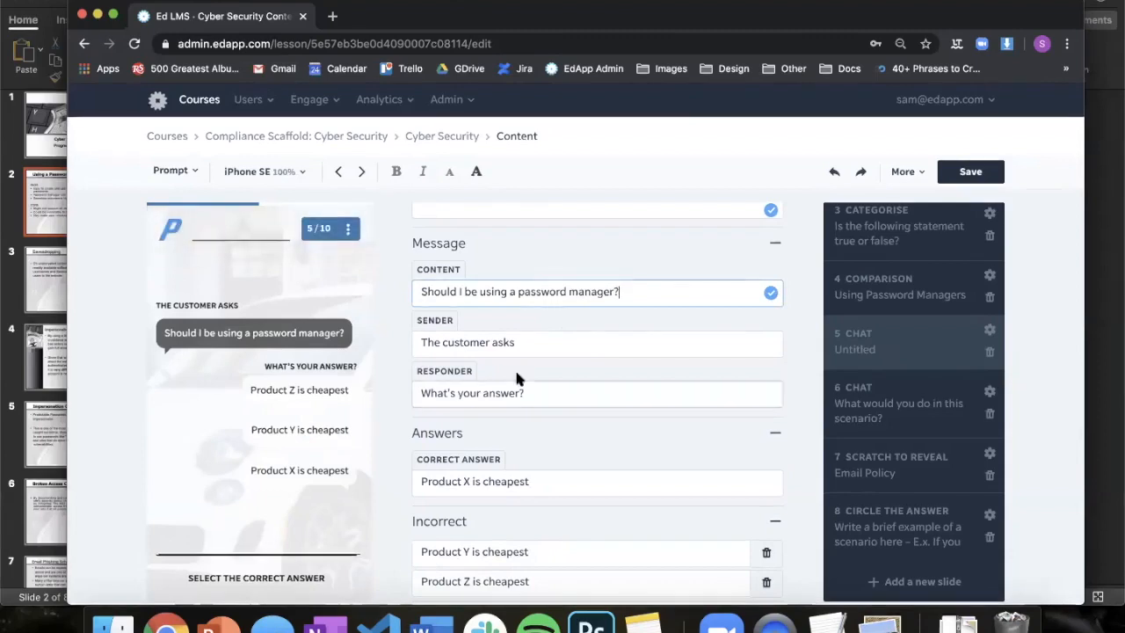
# - Enter "I think they're awesome. I don't have to think about passwords." as the chat slide's correct answer
pyautogui.scroll(-2, 583, 395)
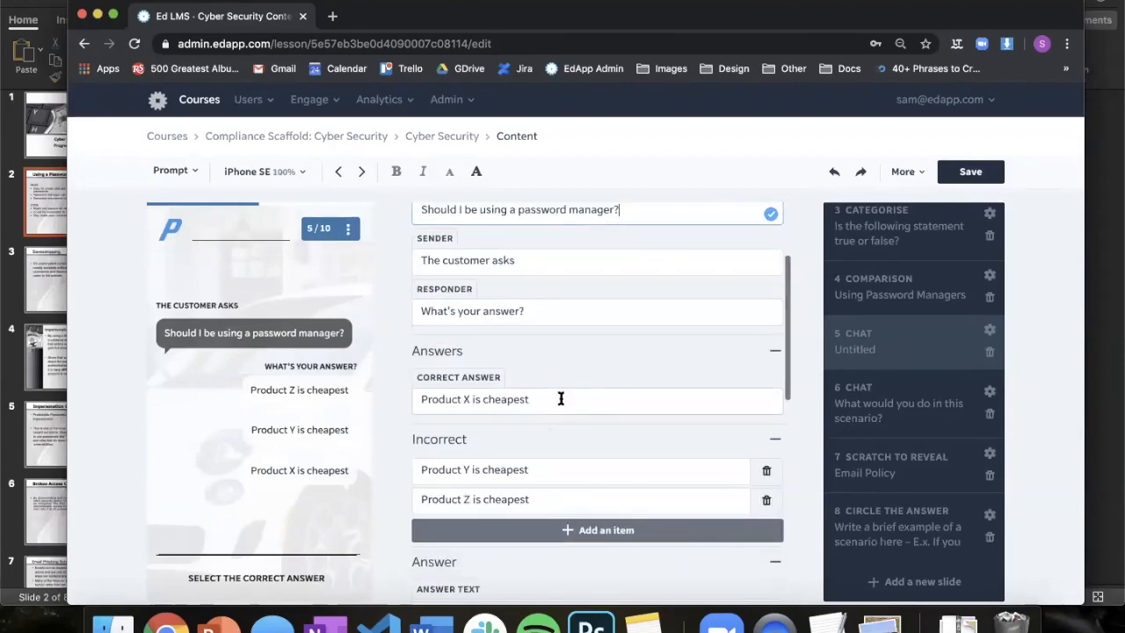
pyautogui.moveTo(560, 397); pyautogui.dragTo(311, 369)
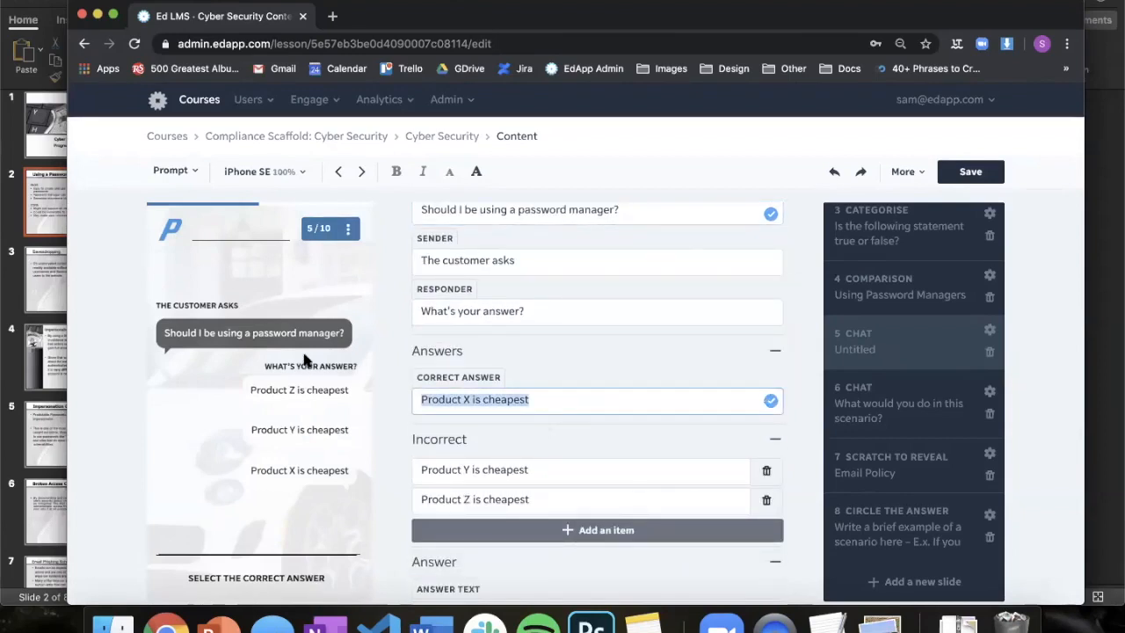
pyautogui.write('I think th')
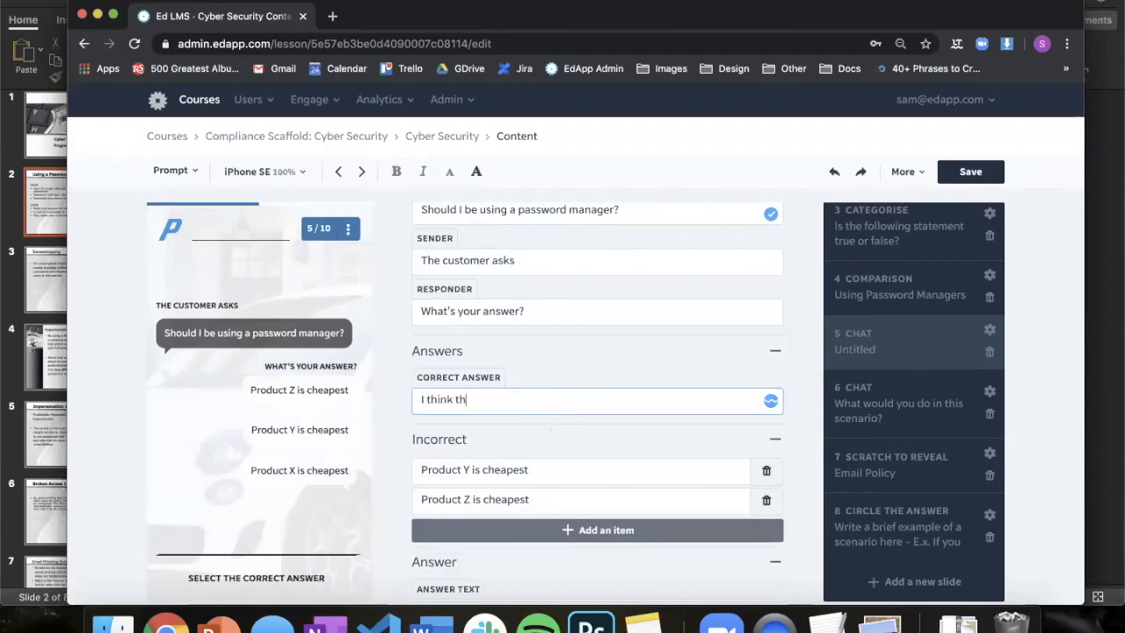
pyautogui.write("ey're awe")
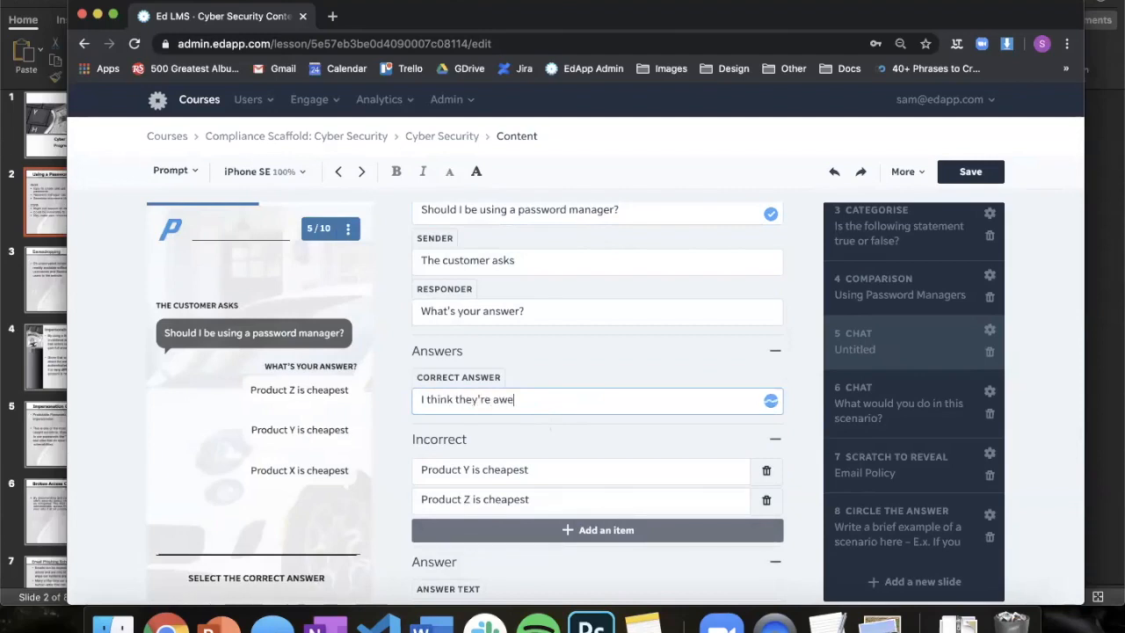
pyautogui.write('some. I do')
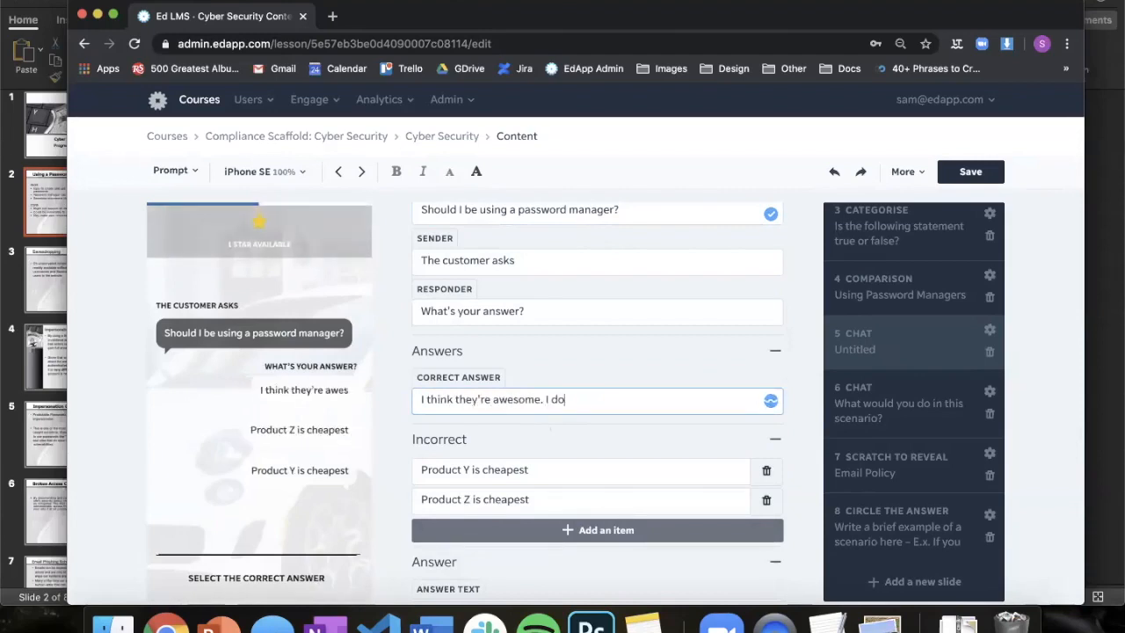
pyautogui.write("n't have to")
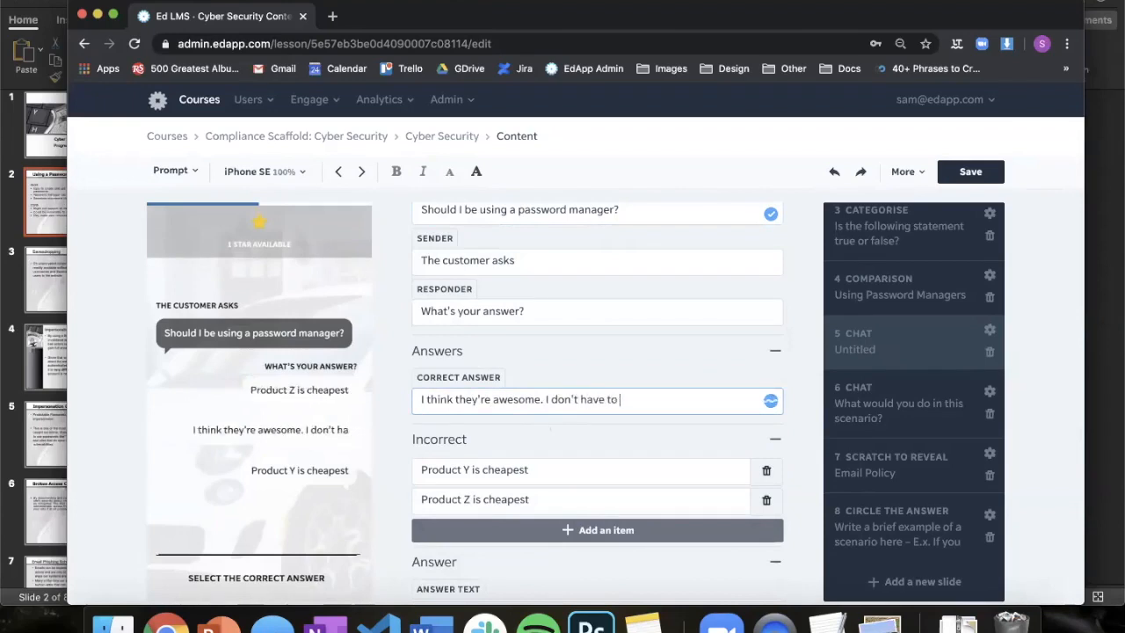
pyautogui.write(' think about passwords.')
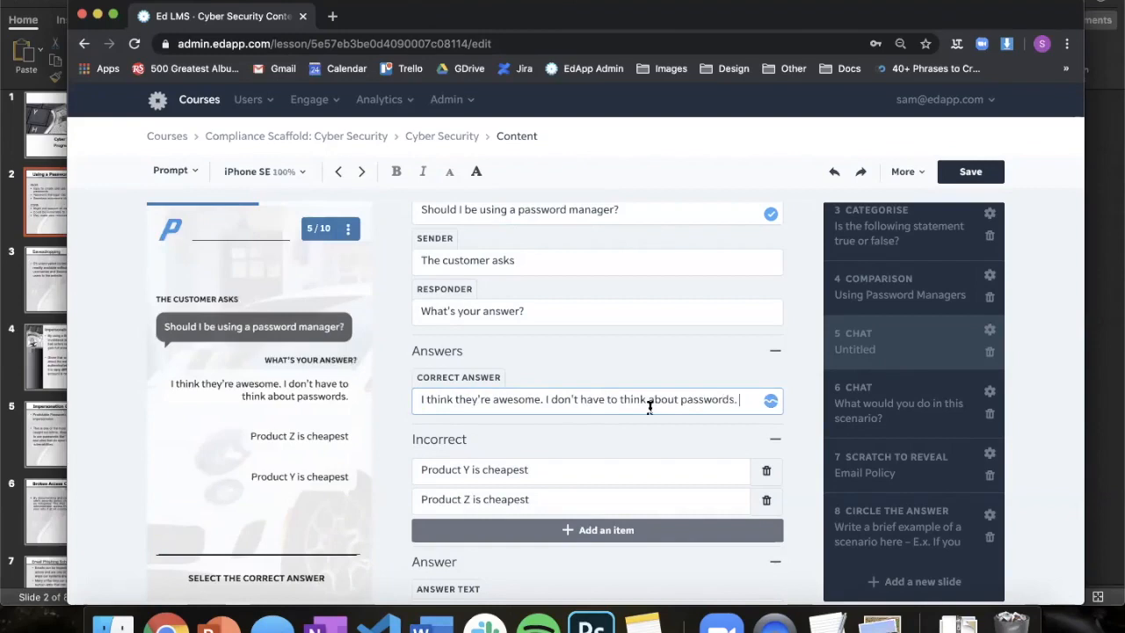
# - Move the text from the correct answer into the first incorrect answer, replacing "Product Y is cheapest"
pyautogui.tripleClick(602, 399)
pyautogui.hotkey('ctrl', 'c')
pyautogui.press('BackSpace')
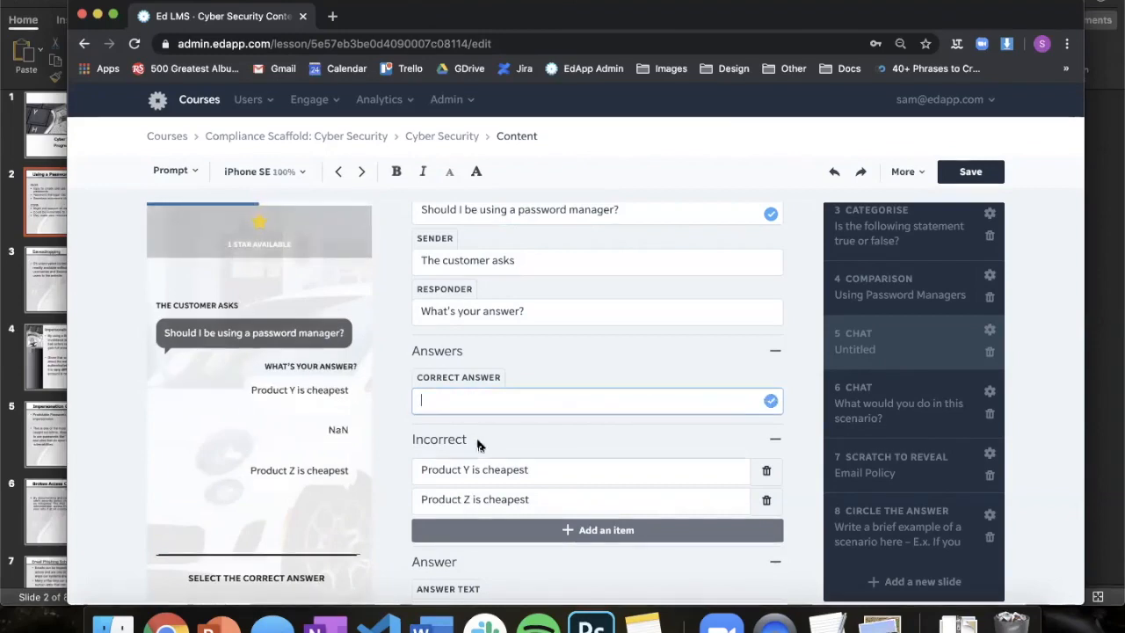
pyautogui.tripleClick(536, 475)
pyautogui.hotkey('ctrl', 'v')
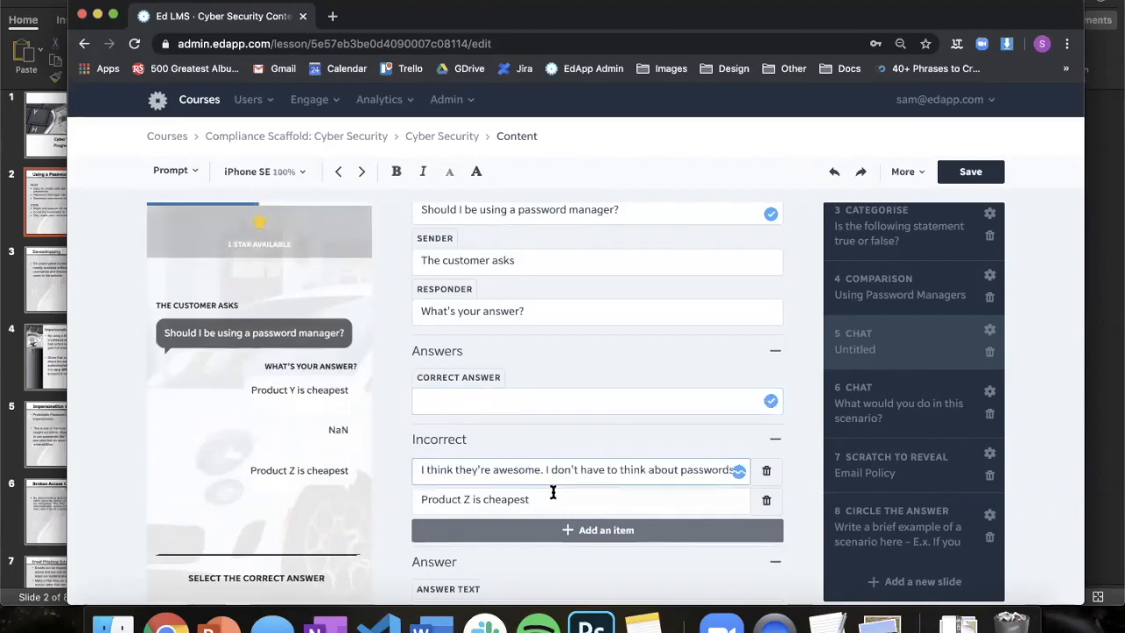
# - Change the second incorrect answer to "No, never use them."
pyautogui.tripleClick(558, 499)
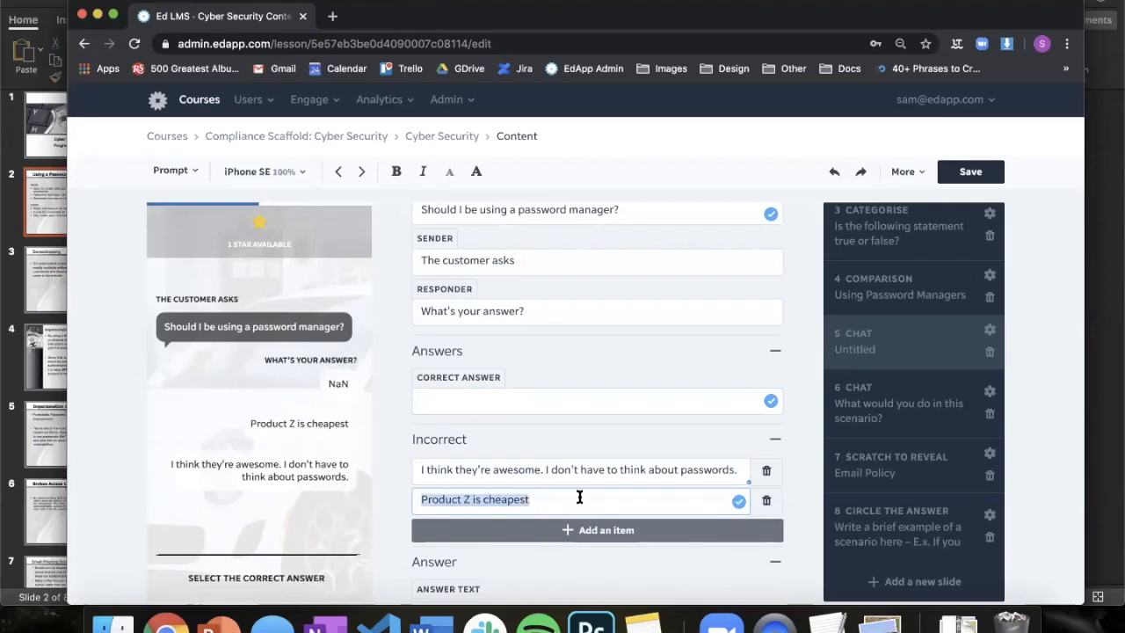
pyautogui.write('No never use them')
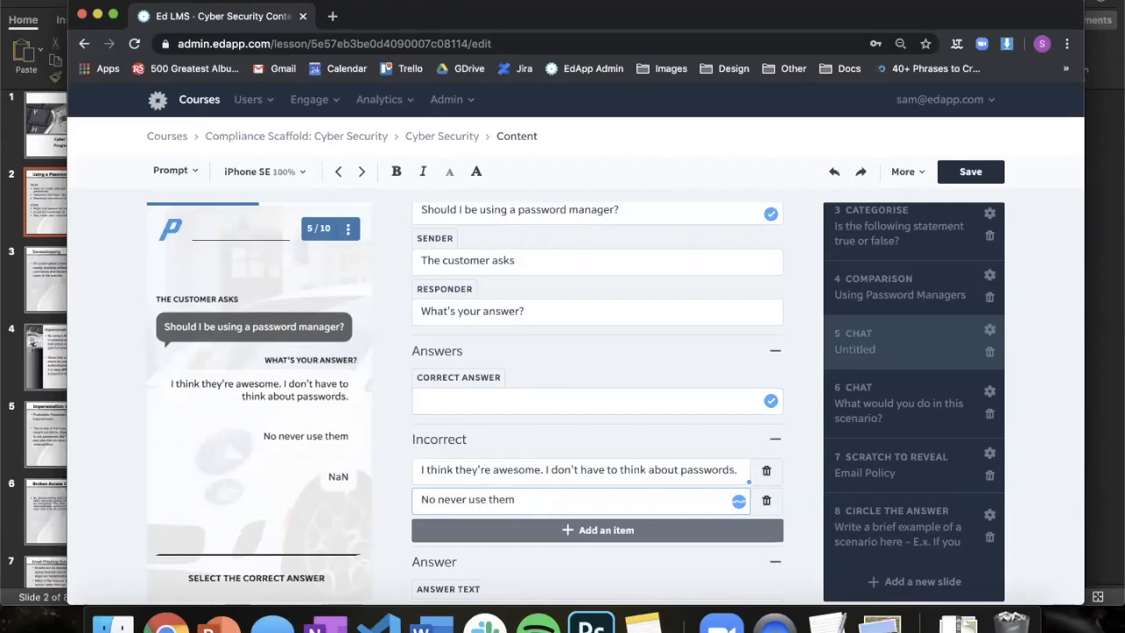
pyautogui.write('.')
pyautogui.click(434, 499)
pyautogui.write(',')
# - Set the chat slide's correct answer to "Let's explore the pros and cons."
pyautogui.click(573, 406)
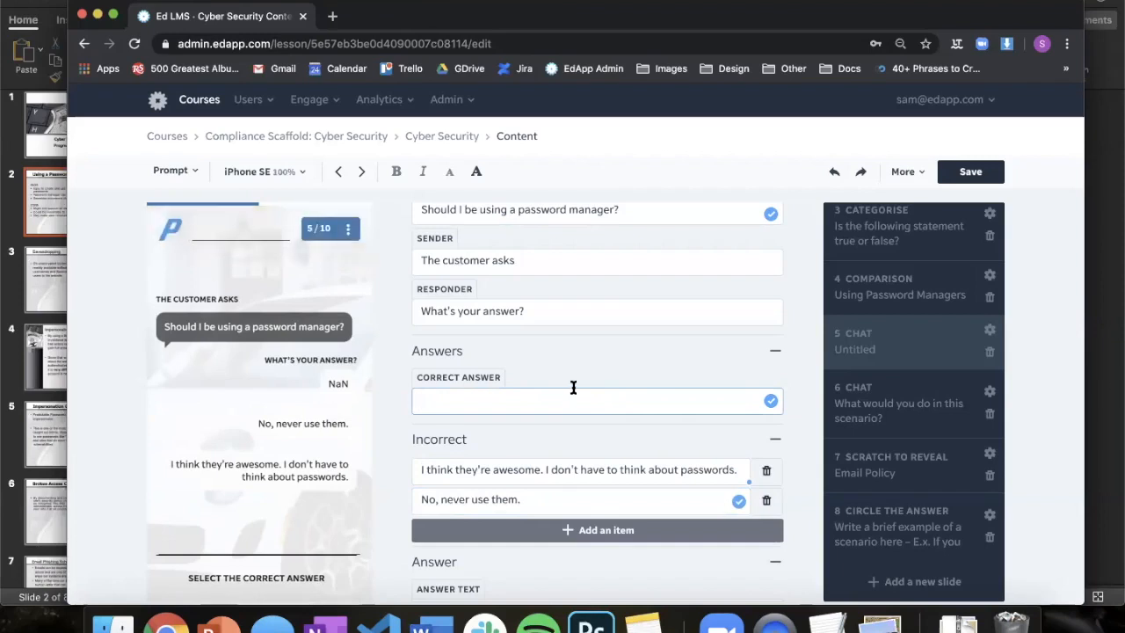
pyautogui.write("Let's")
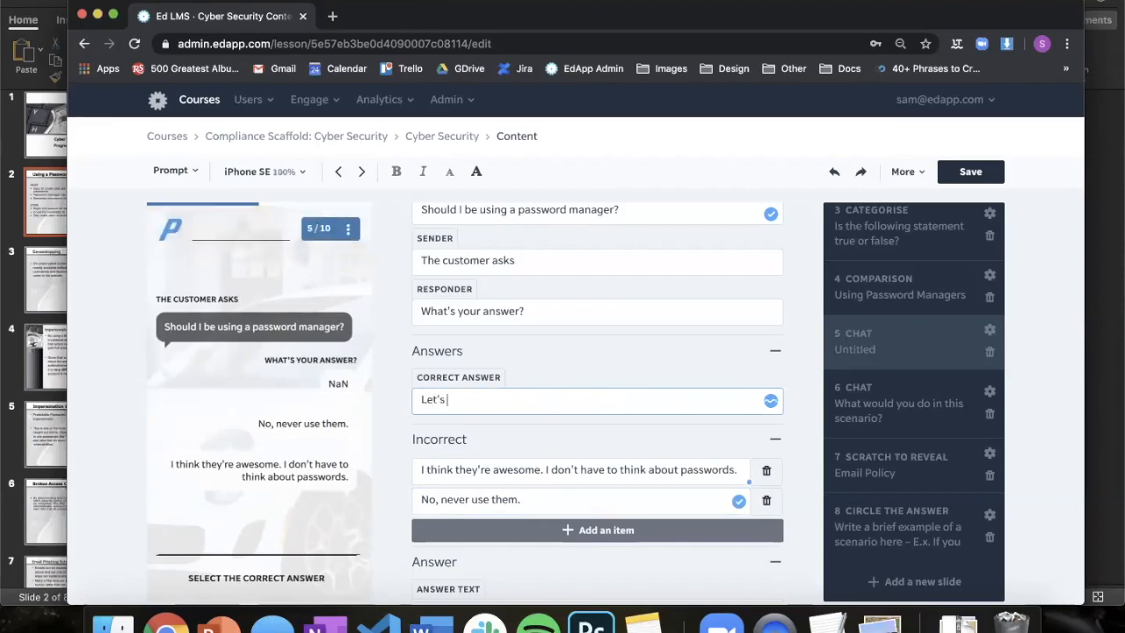
pyautogui.write(' explore the Pro')
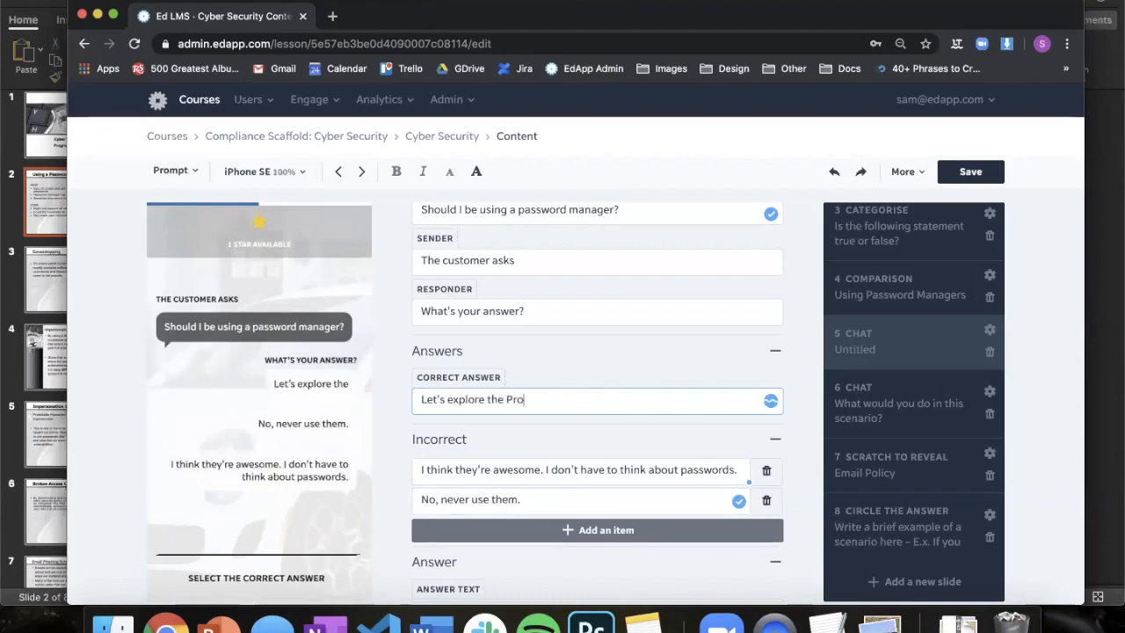
pyautogui.write('pro')
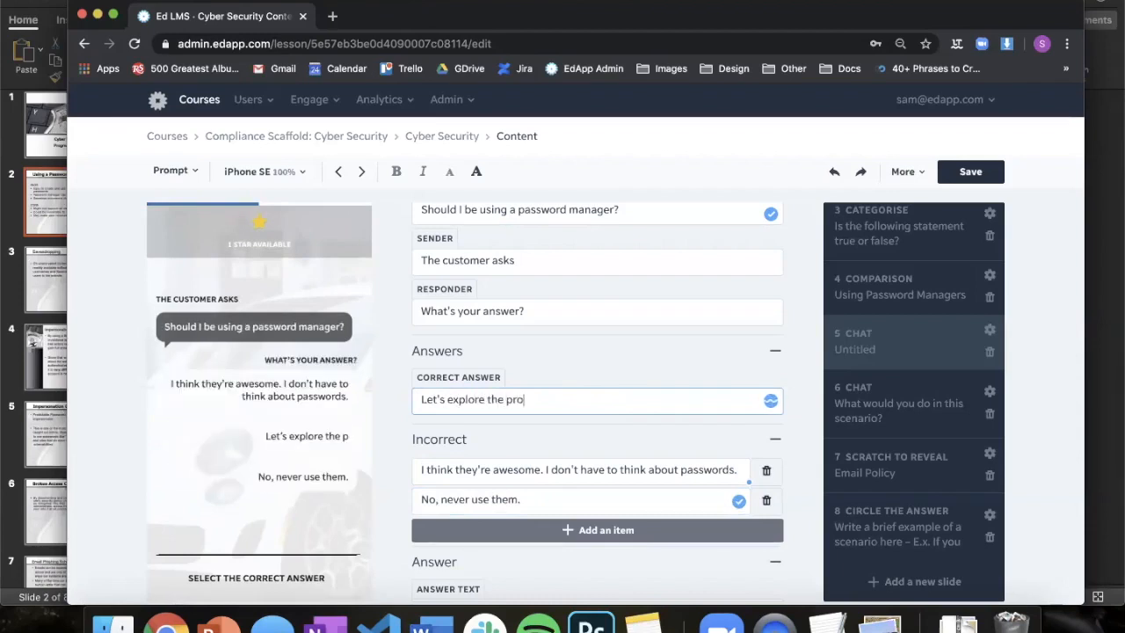
pyautogui.write("'s and con's")
pyautogui.press('BackSpace')
pyautogui.click(526, 400)
pyautogui.press('BackSpace')
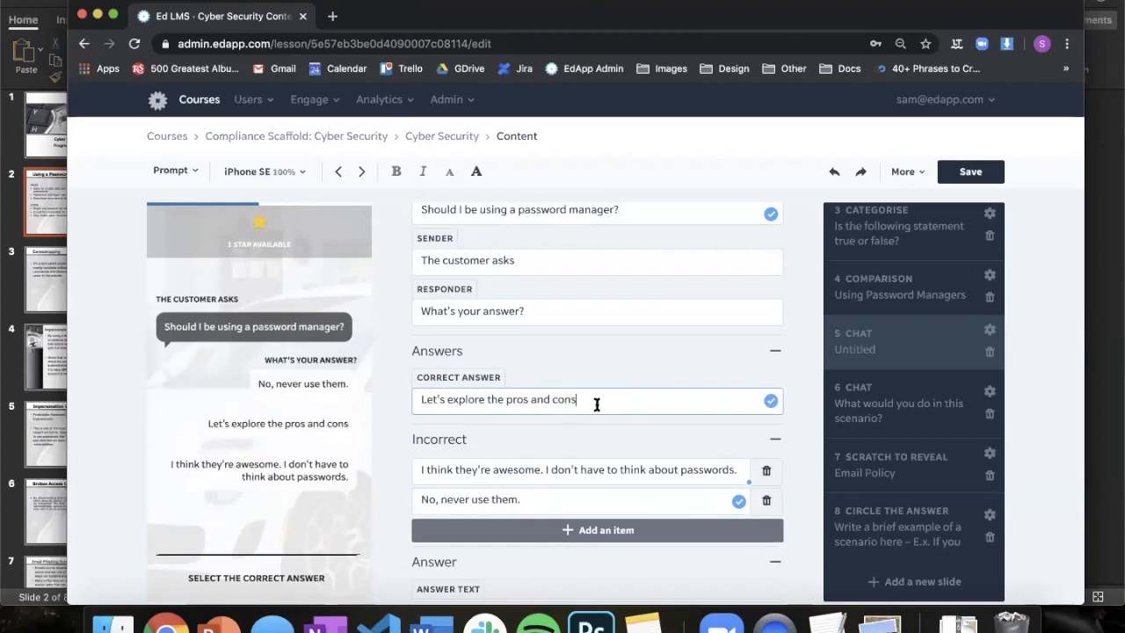
pyautogui.write('.')
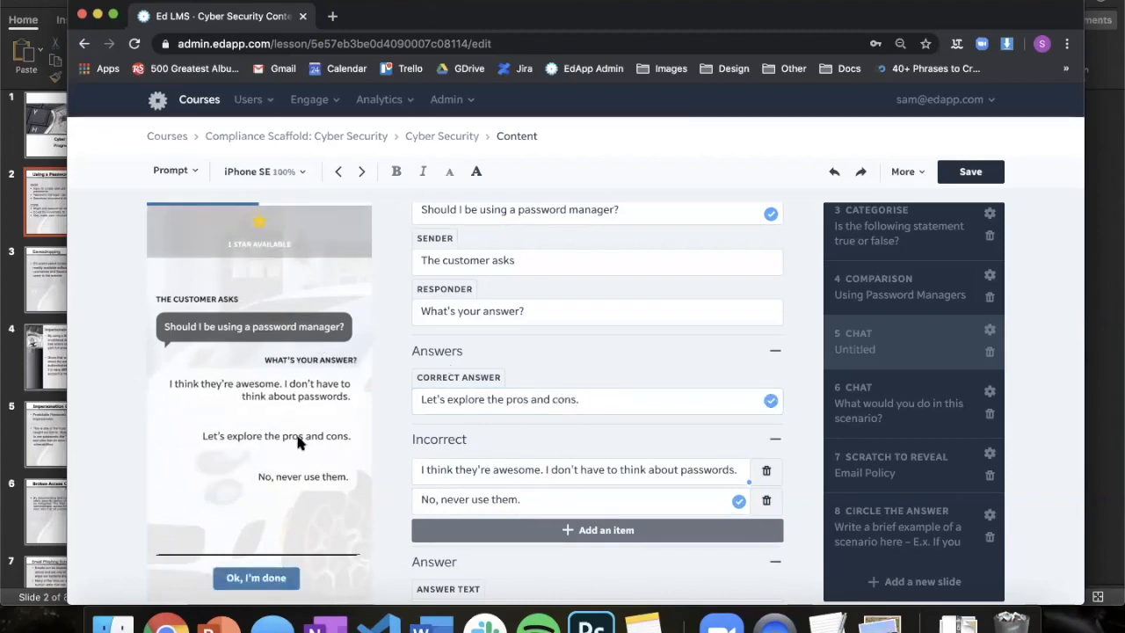
# - Submit an incorrect answer in the chat slide's preview and continue past the feedback
pyautogui.scroll(-1, 342, 473)
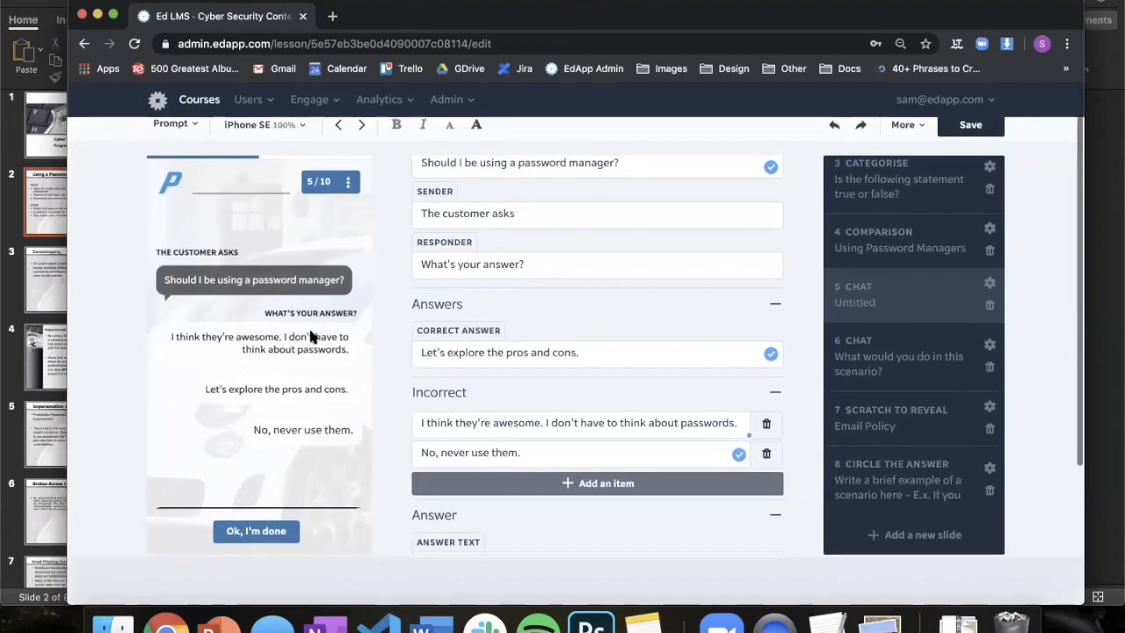
pyautogui.click(275, 531)
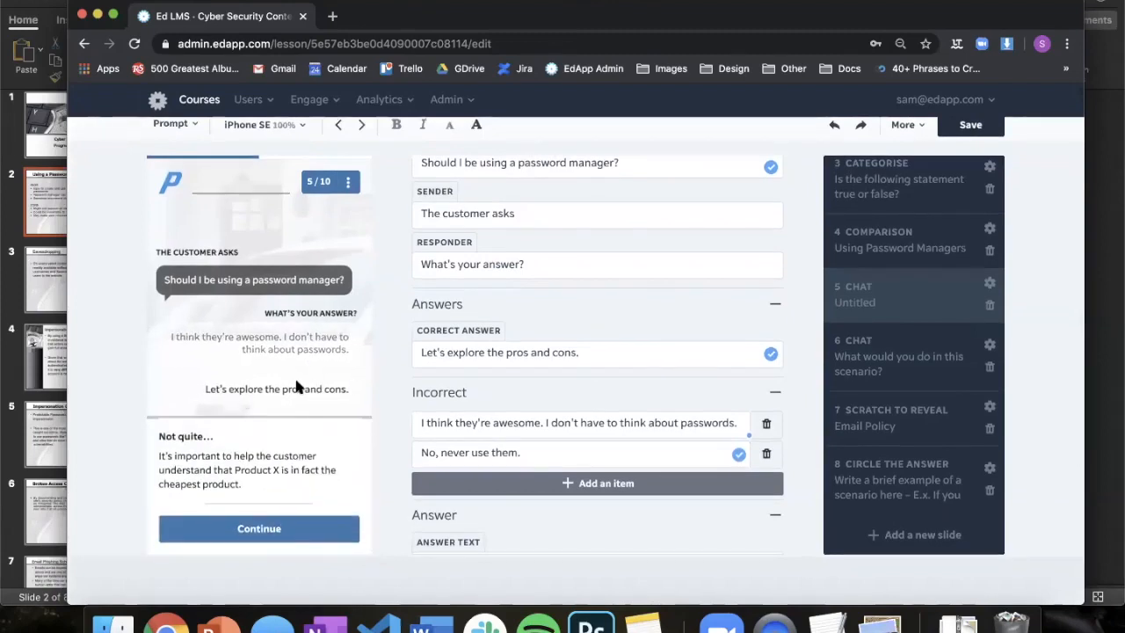
pyautogui.click(298, 526)
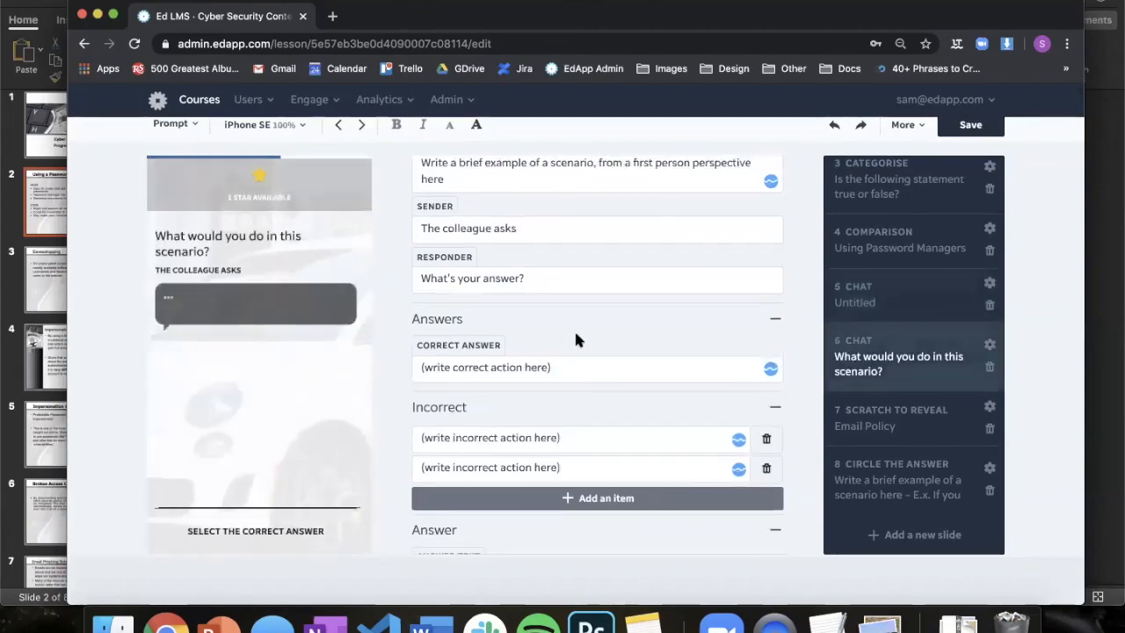
# - Return to the untitled chat slide and submit "Let's explore the pros and cons." as the answer in the preview
pyautogui.click(870, 299)
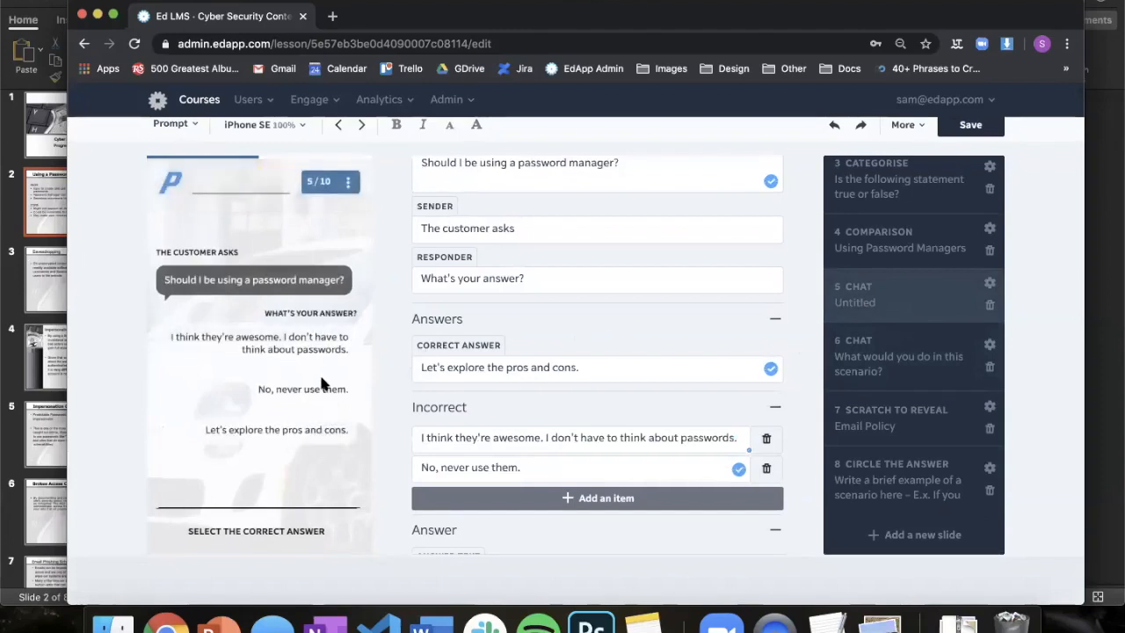
pyautogui.click(303, 431)
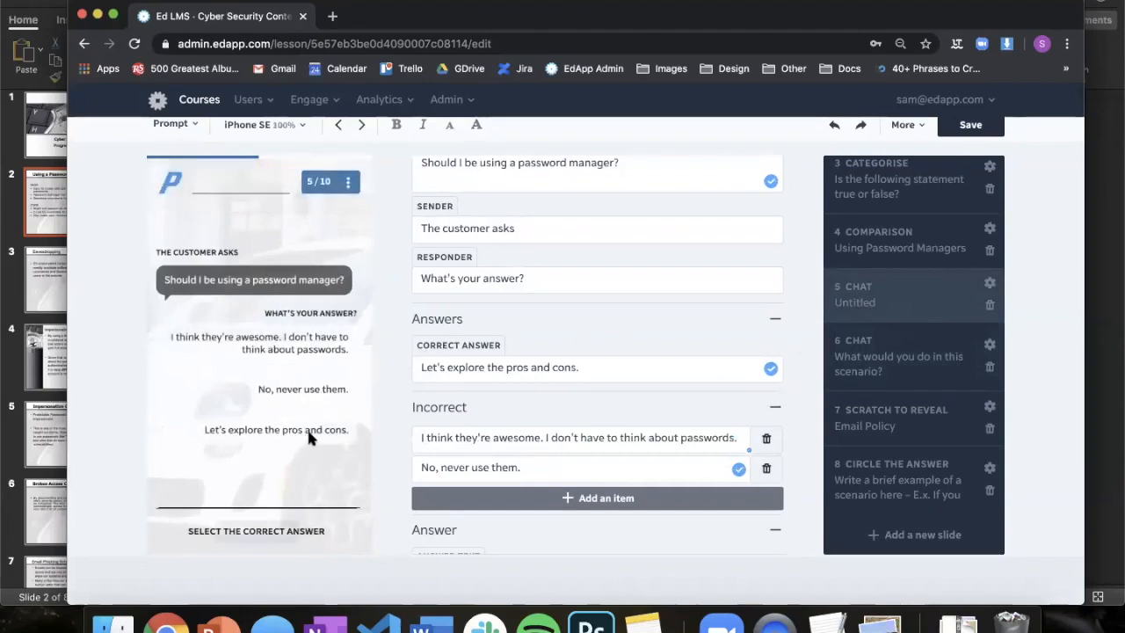
pyautogui.click(254, 530)
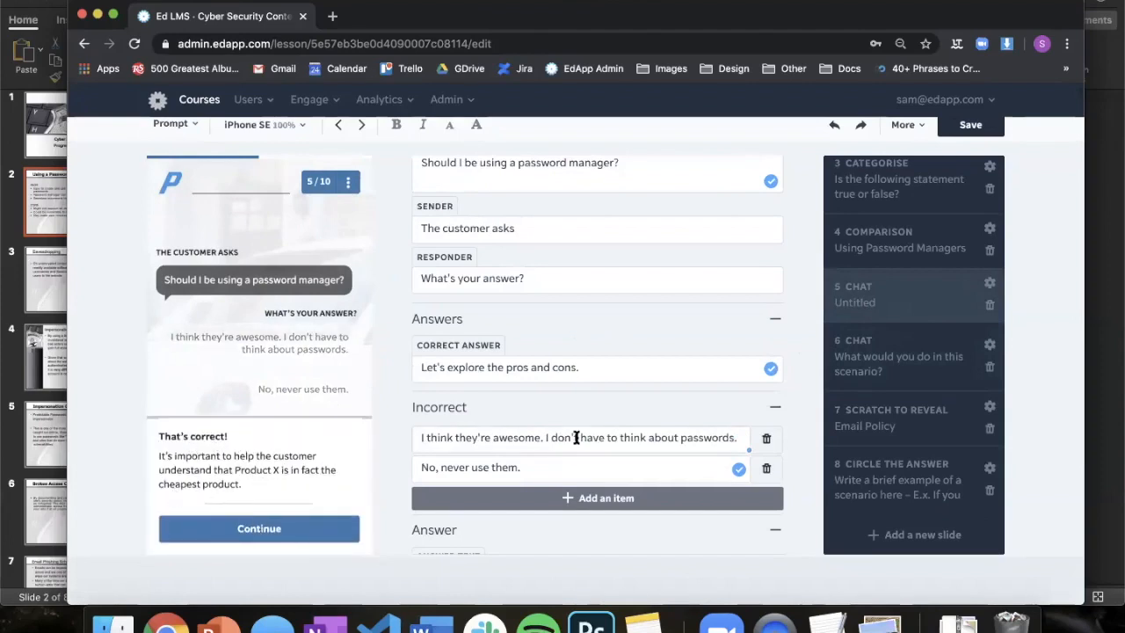
# - Examine the chat slide's Answer settings, from the answer text and reinforcement messages to the core message
pyautogui.scroll(-5, 577, 438)
pyautogui.scroll(-2, 576, 438)
pyautogui.click(513, 434)
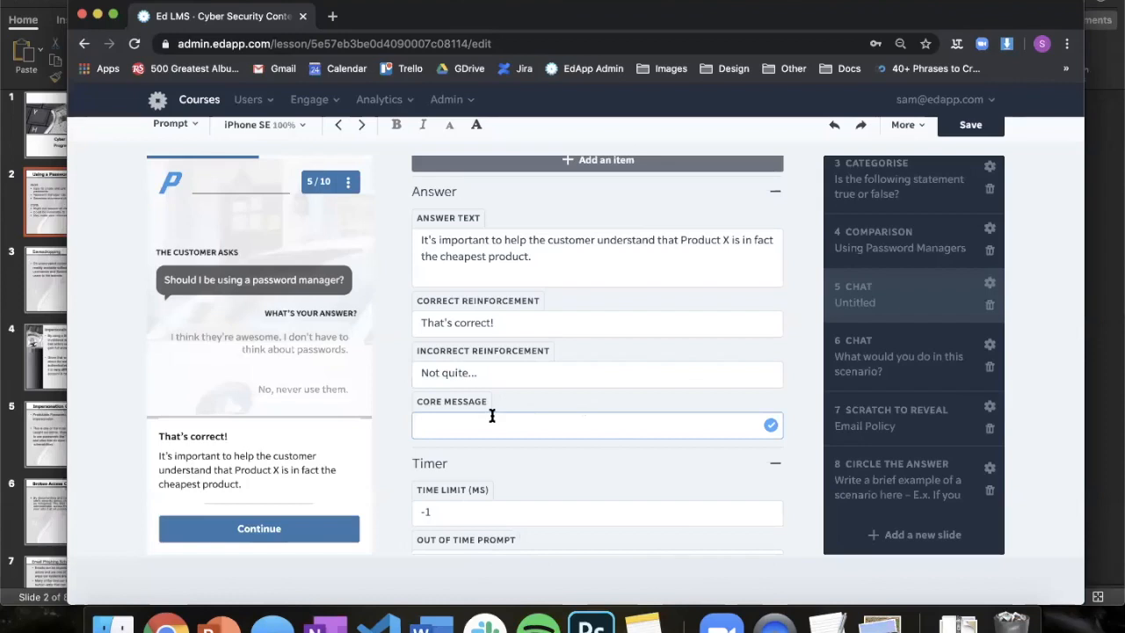
pyautogui.scroll(-1, 522, 367)
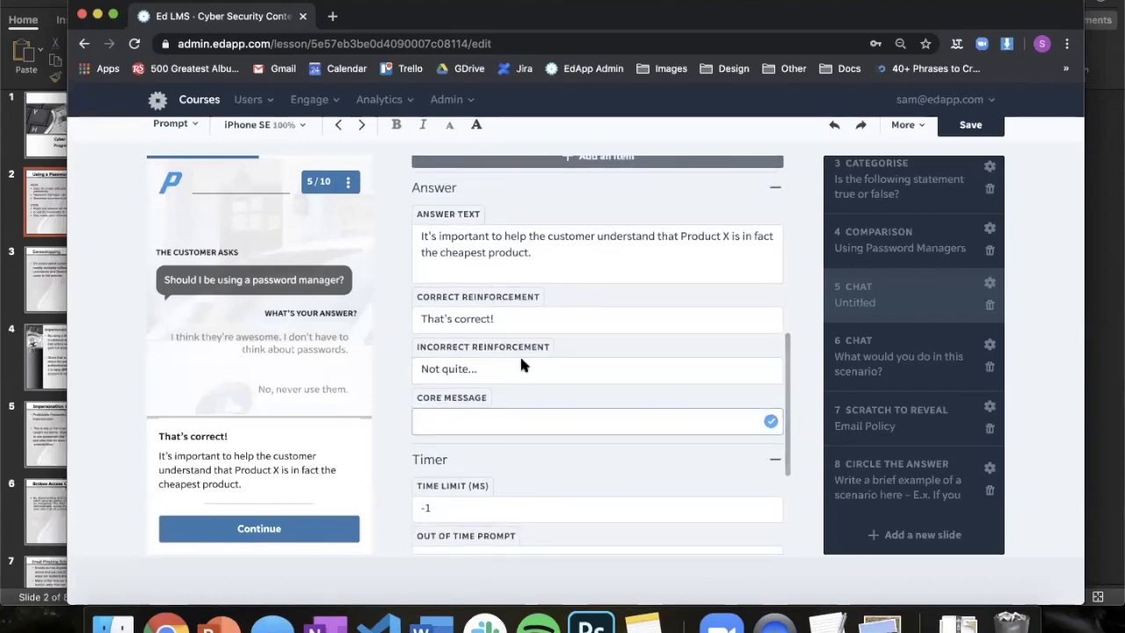
pyautogui.scroll(2, 523, 351)
pyautogui.moveTo(550, 342); pyautogui.dragTo(380, 306)
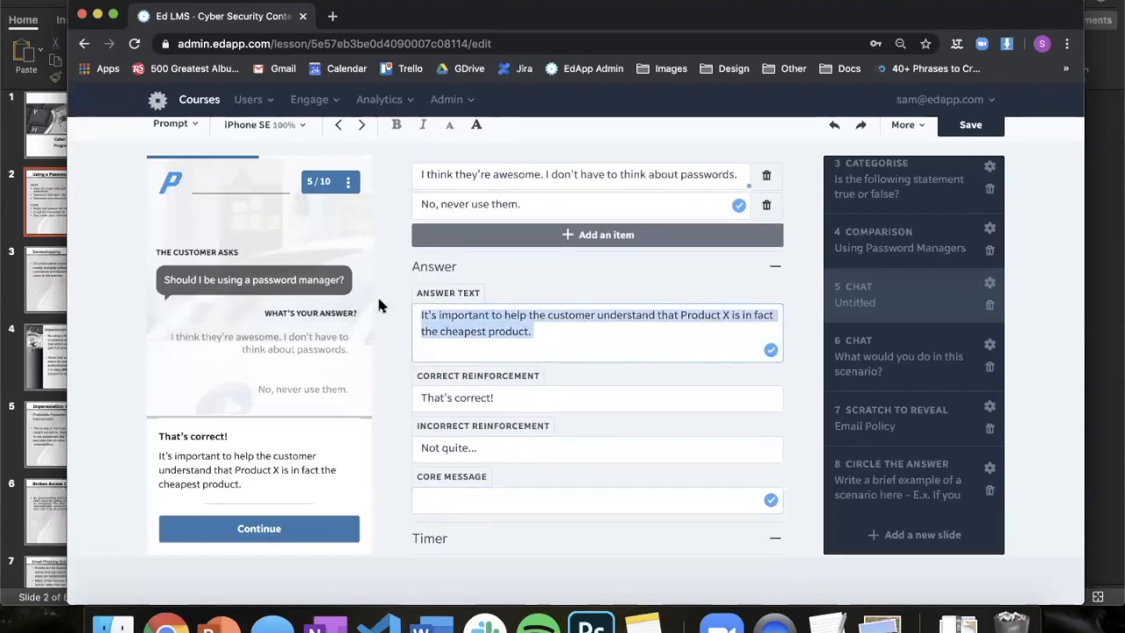
pyautogui.click(492, 499)
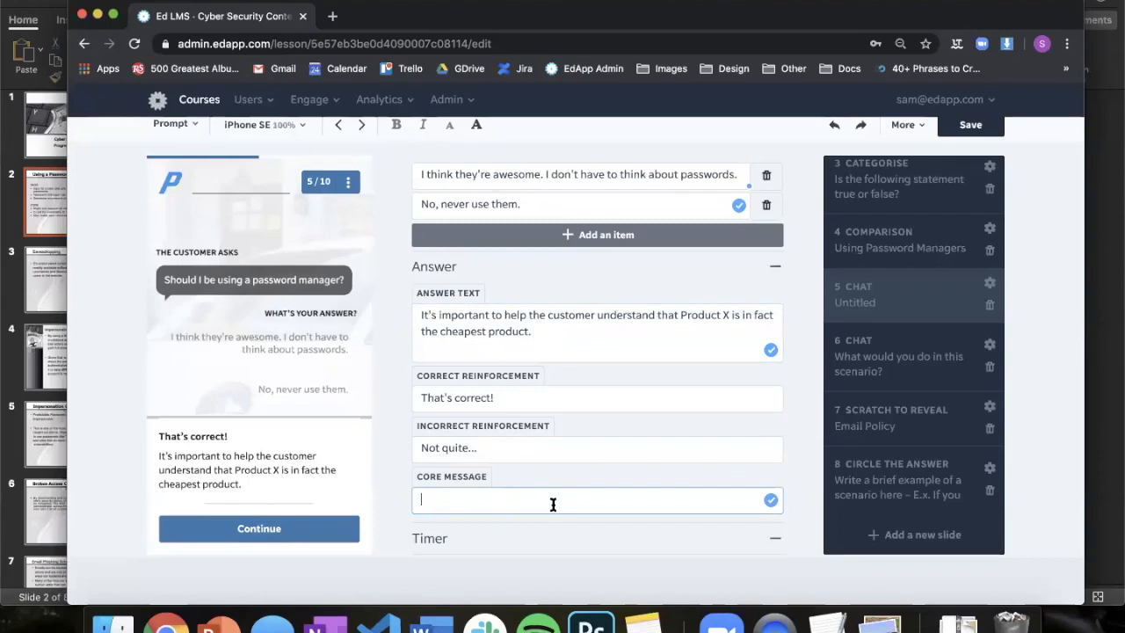
# - Enter "It's important to discuss the pros and cons with customers." as the chat slide's core message
pyautogui.write("It's important to di")
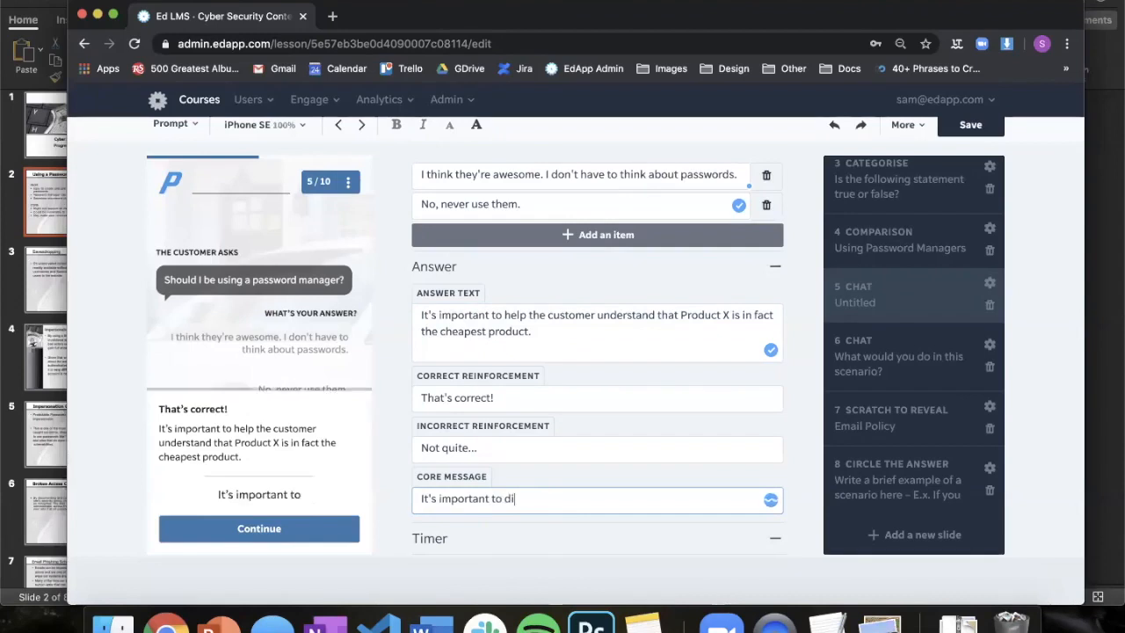
pyautogui.write('scuss the pros ')
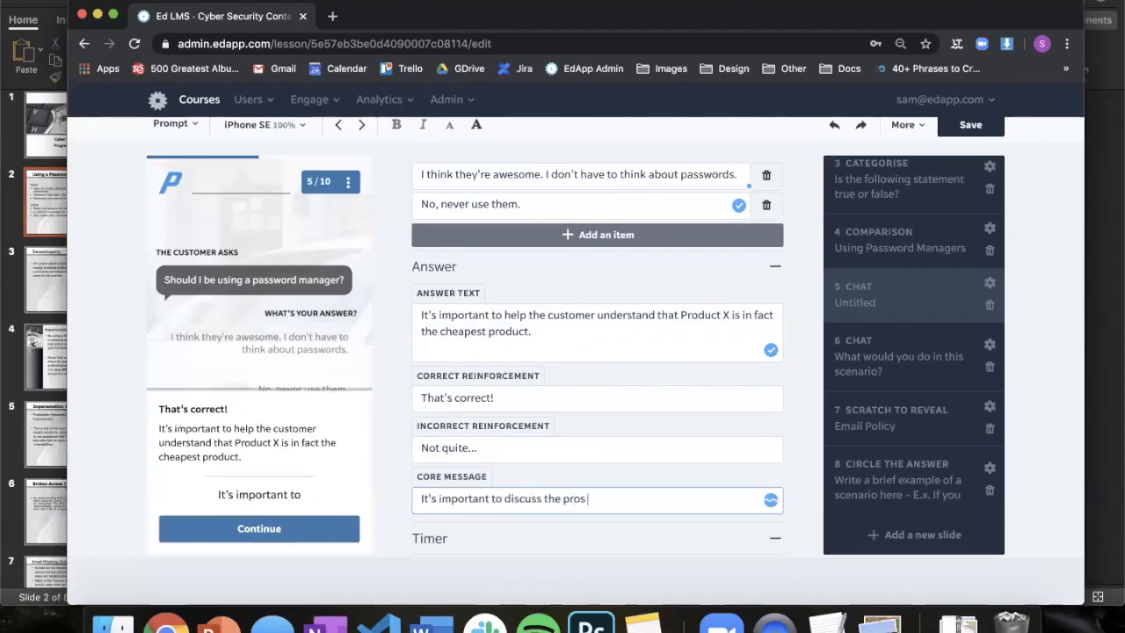
pyautogui.write('and cons with ')
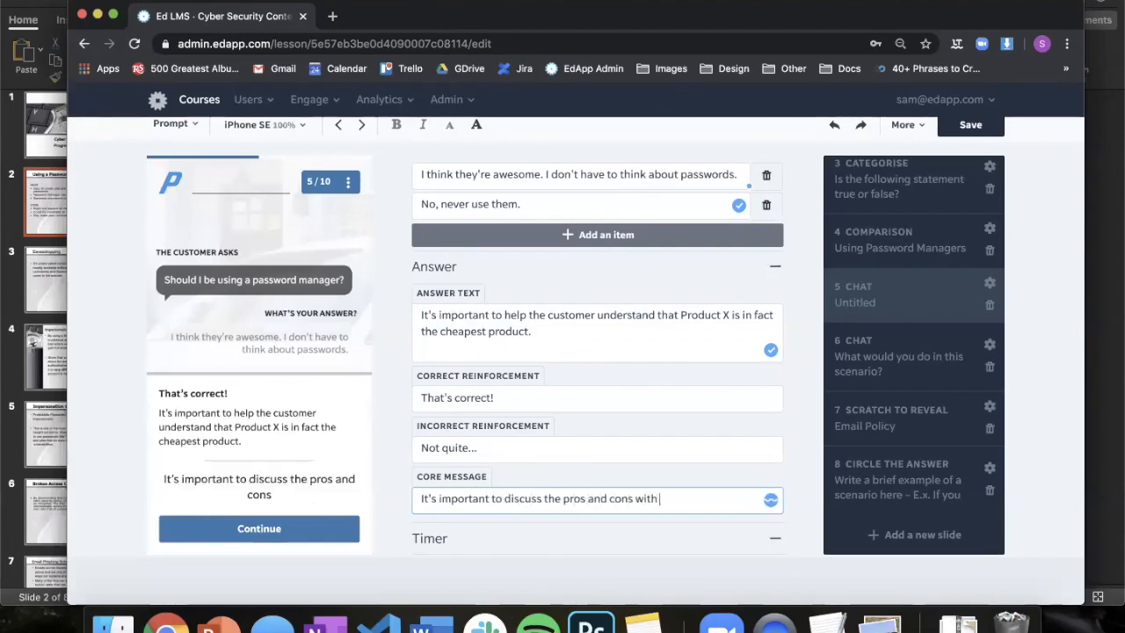
pyautogui.write('customers.')
# - Set the answer text to "When talking with customer, let them know you are there for them and you will explore options together."
pyautogui.tripleClick(477, 334)
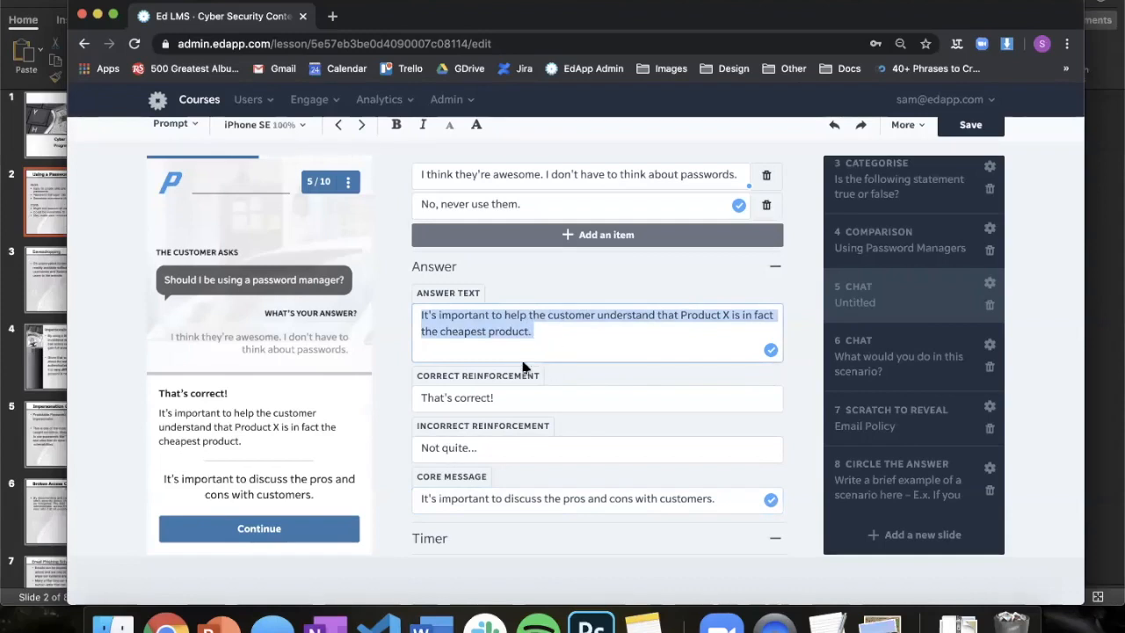
pyautogui.write('When talk')
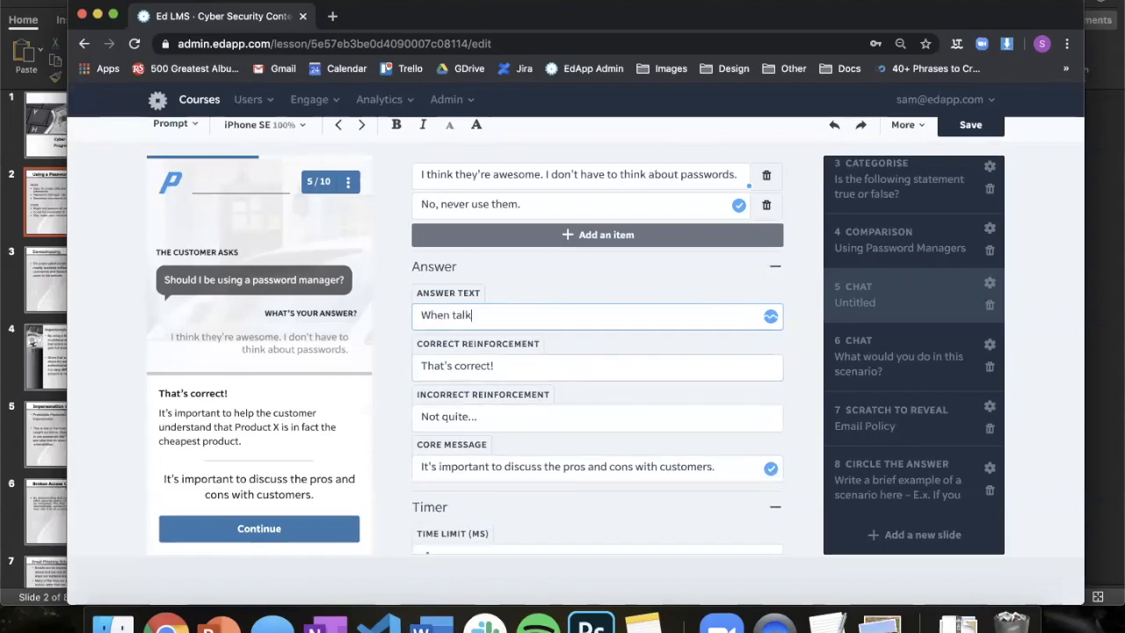
pyautogui.write('ing with customer, let them know you are there for them an')
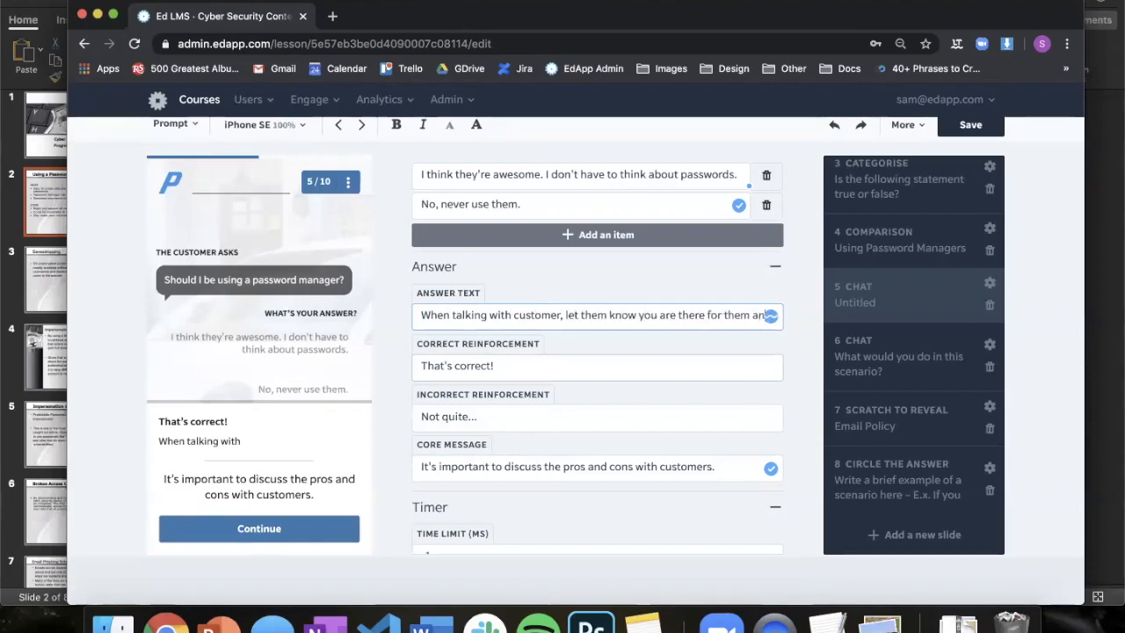
pyautogui.write('d you will')
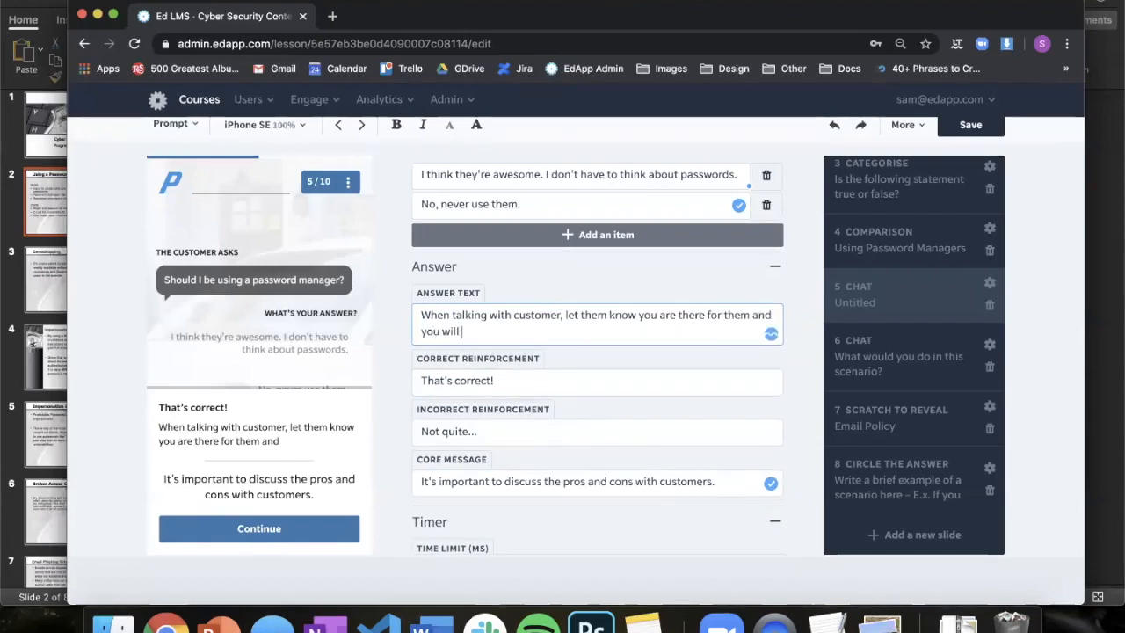
pyautogui.write(' explore options together.')
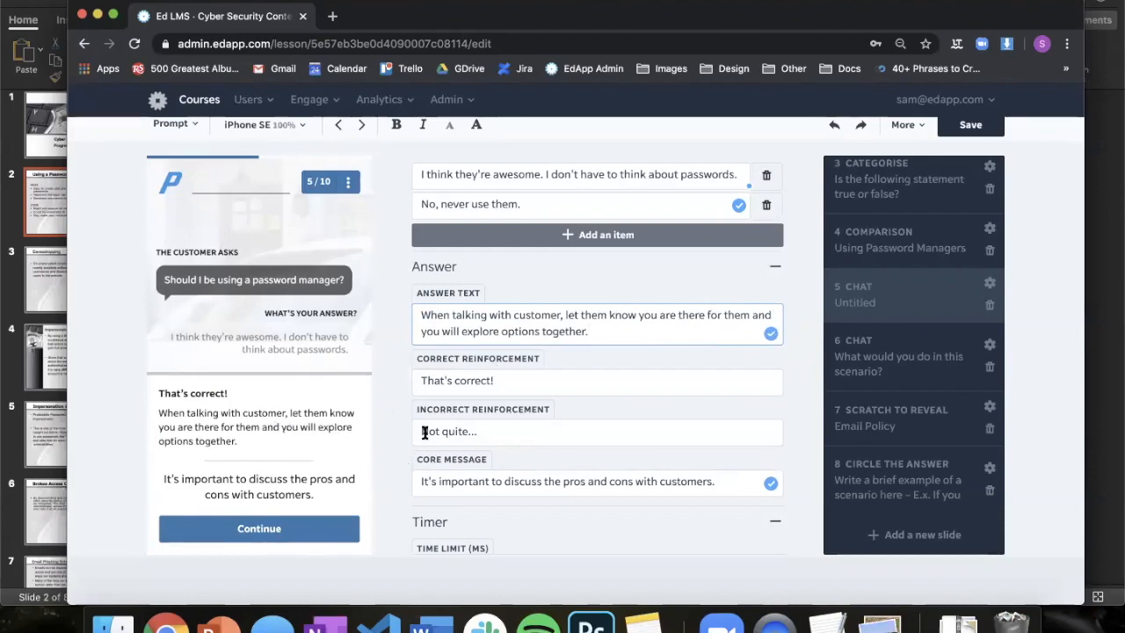
# - Reload the untitled chat slide from the comparison slide and submit "Let's explore the pros and cons." in its preview
pyautogui.click(892, 258)
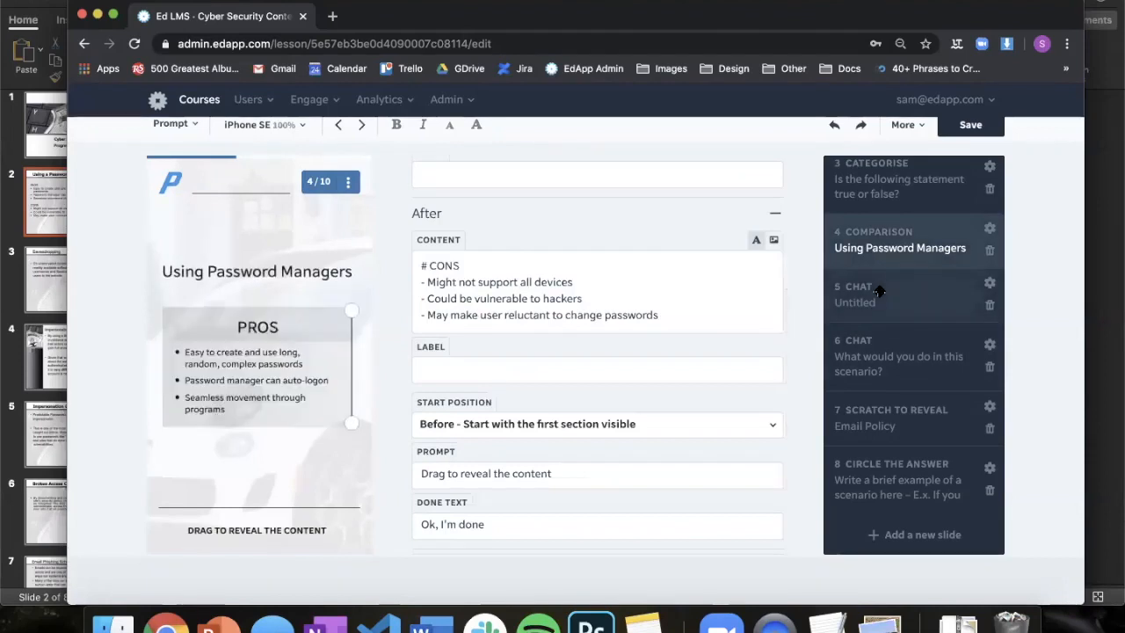
pyautogui.click(881, 293)
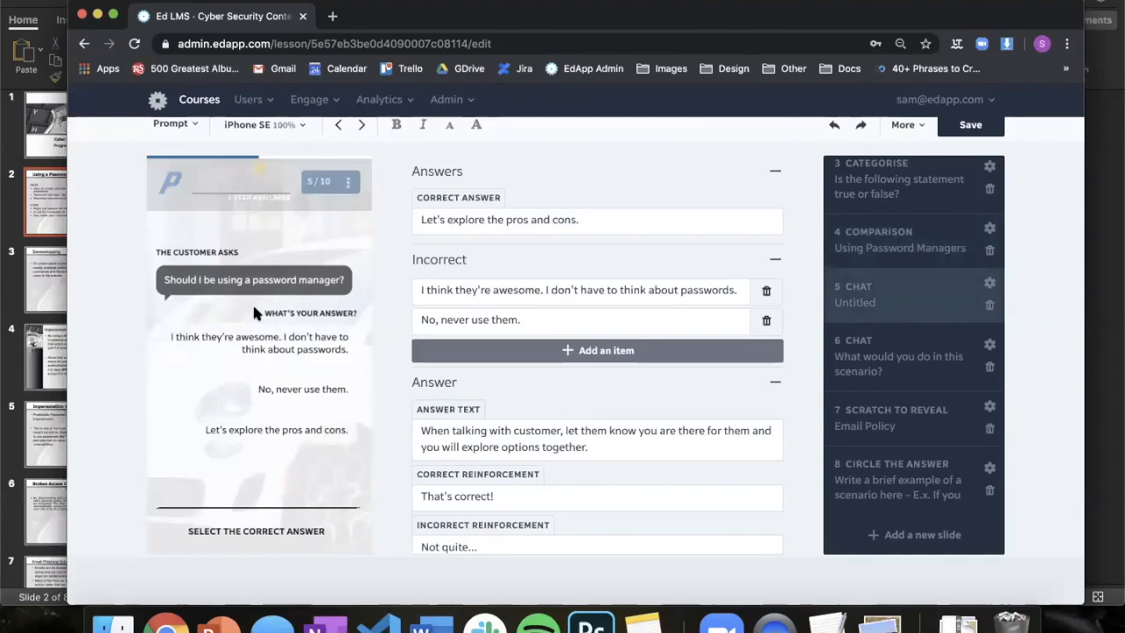
pyautogui.click(322, 441)
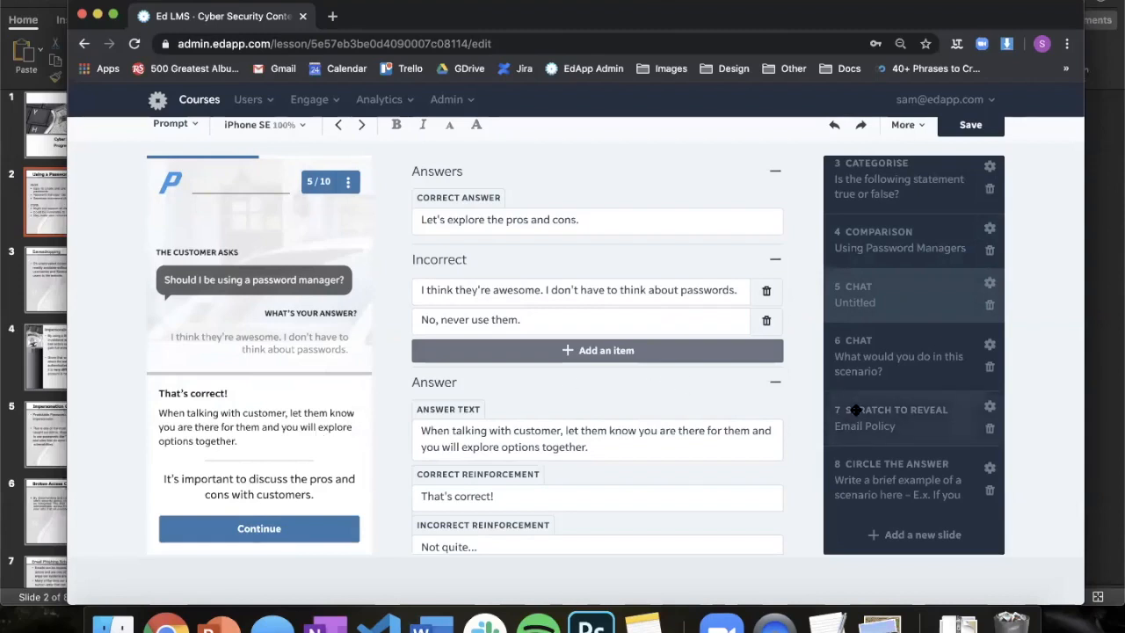
# - Add a Scratch to Reveal slide from the Content templates after the untitled chat slide
pyautogui.scroll(-1, 880, 466)
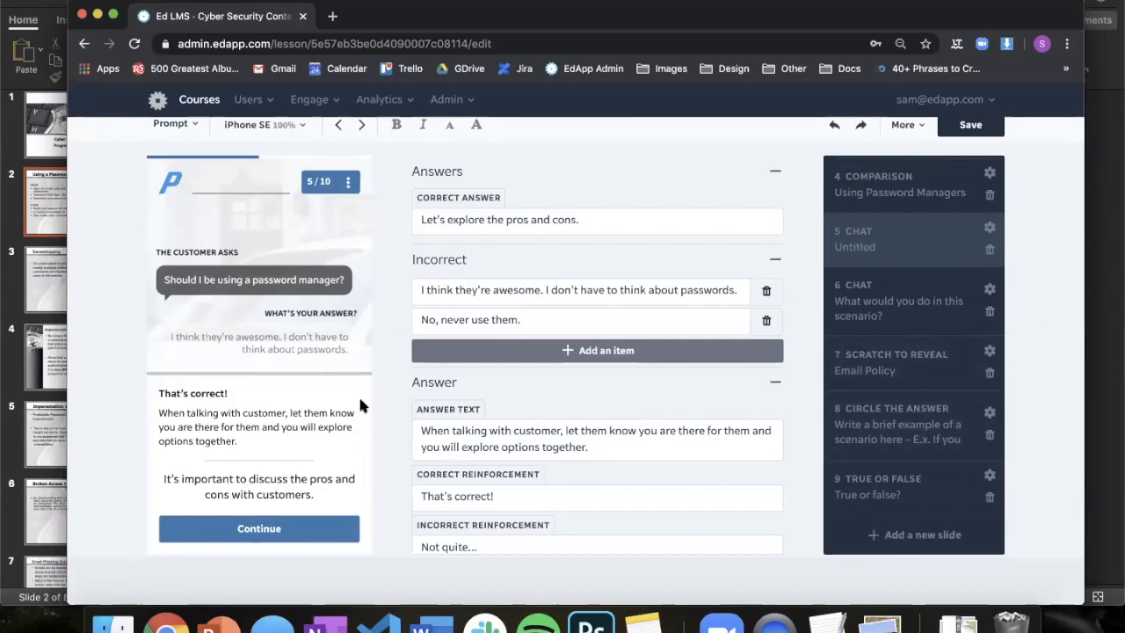
pyautogui.scroll(1, 411, 311)
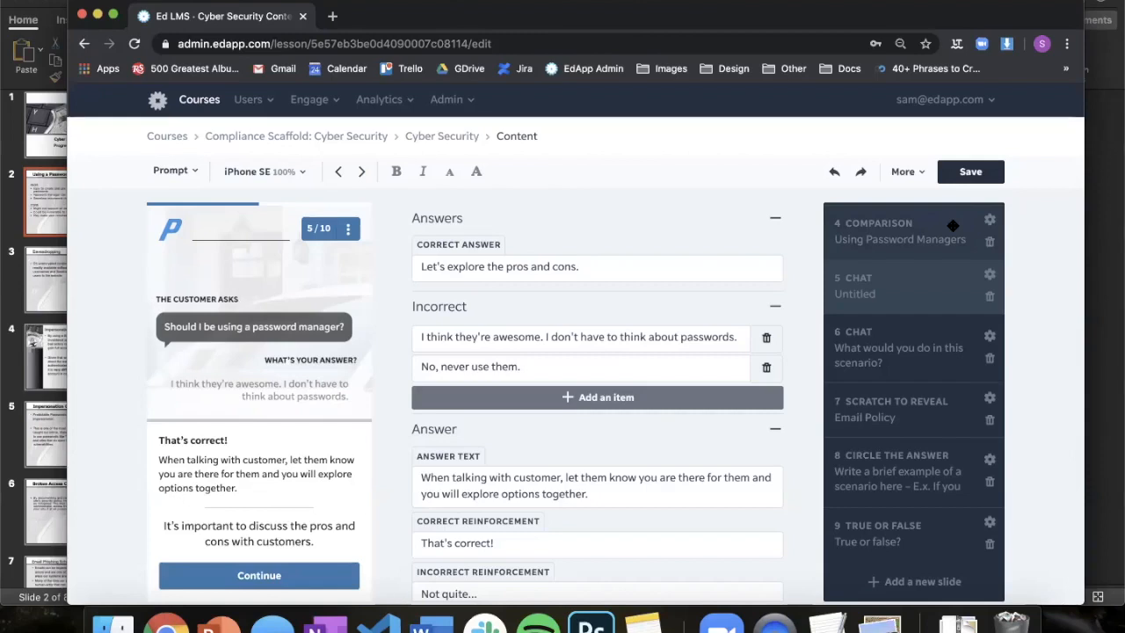
pyautogui.scroll(-2, 953, 225)
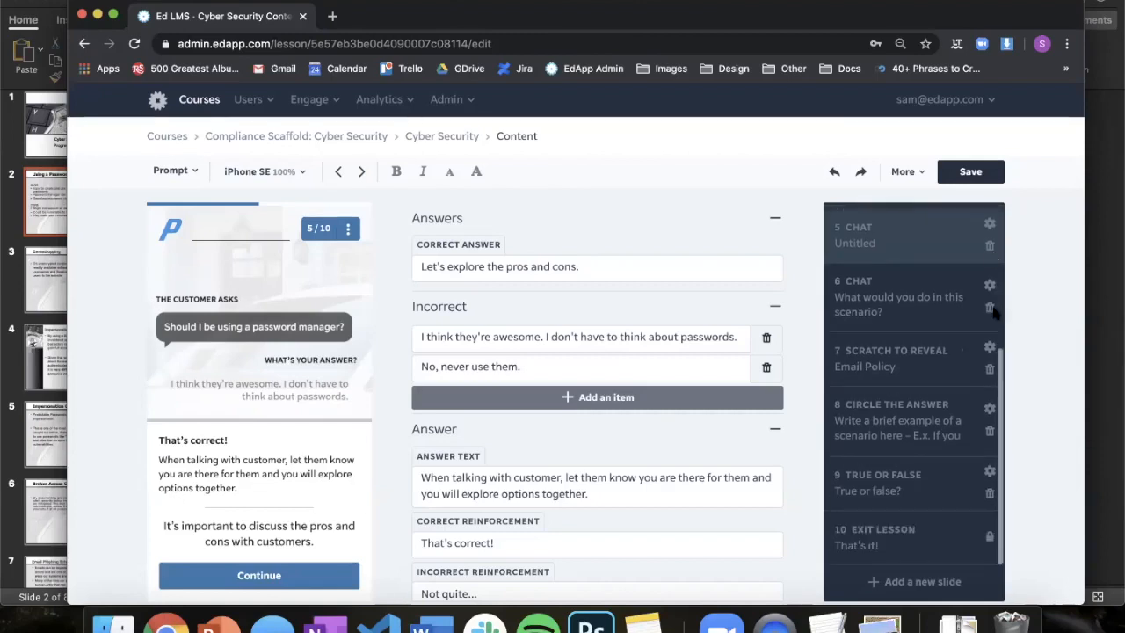
pyautogui.scroll(-1, 931, 349)
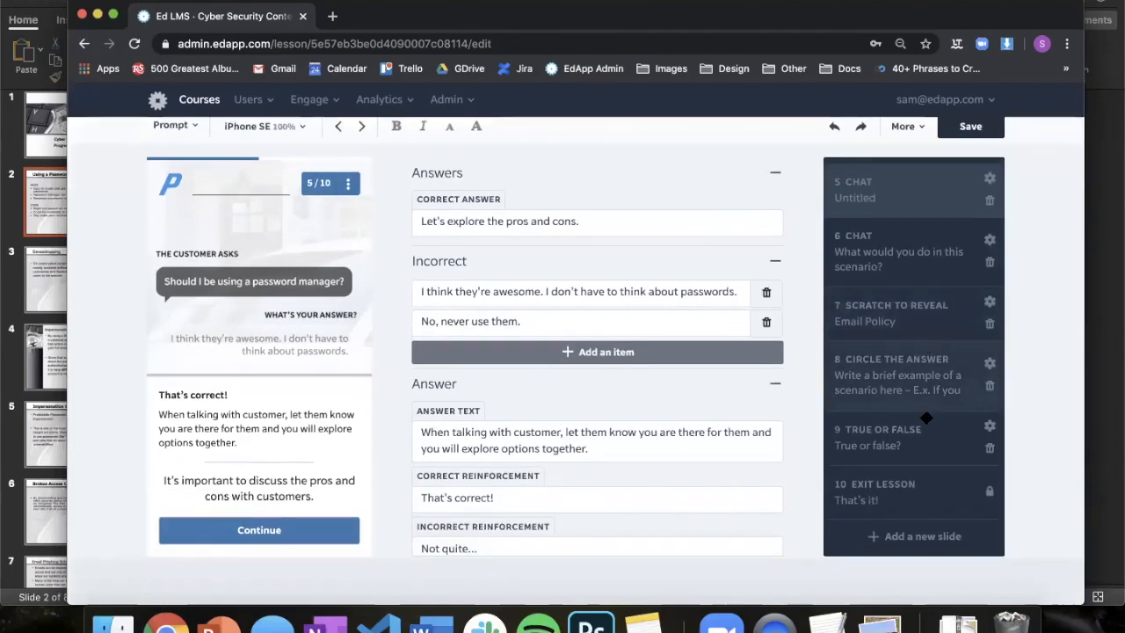
pyautogui.click(921, 542)
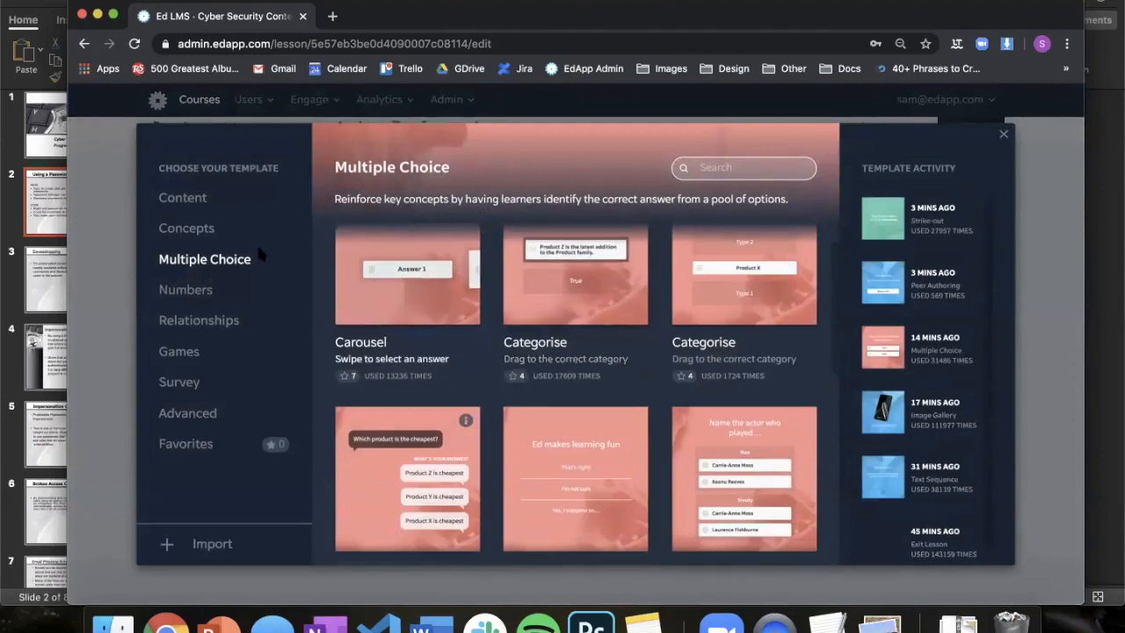
pyautogui.click(240, 204)
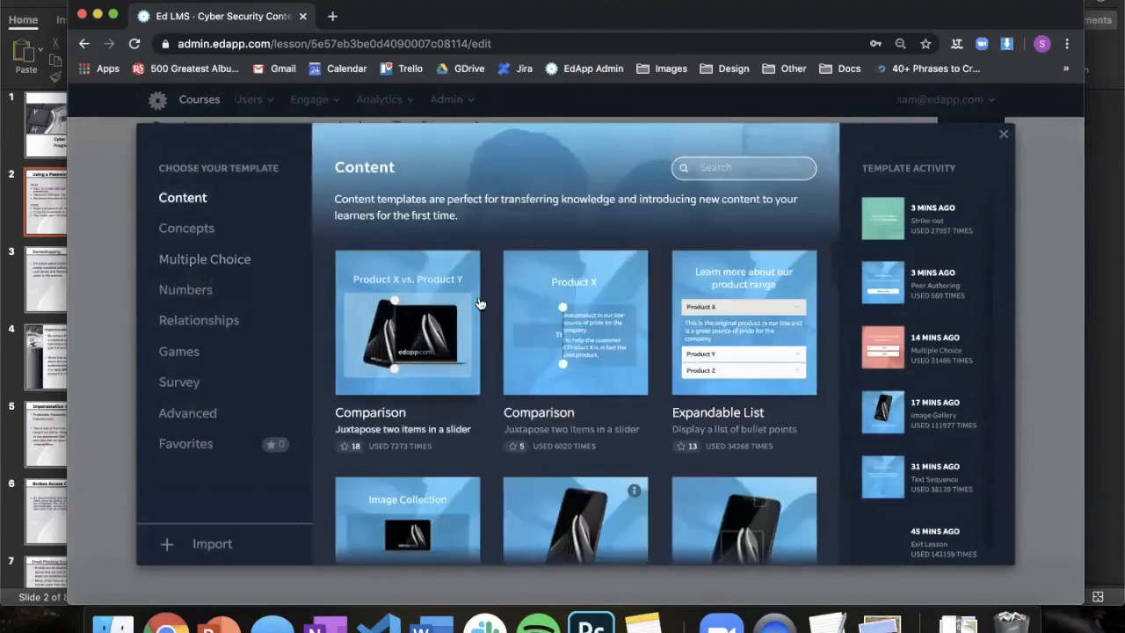
pyautogui.scroll(-3, 480, 303)
pyautogui.scroll(-10, 484, 303)
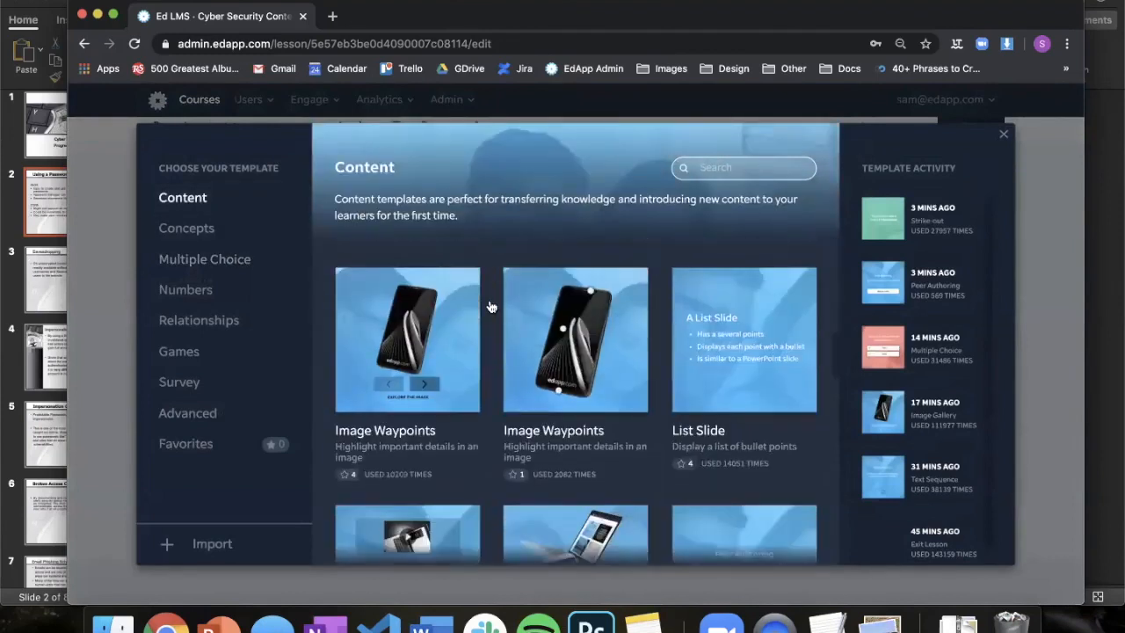
pyautogui.scroll(-2, 490, 305)
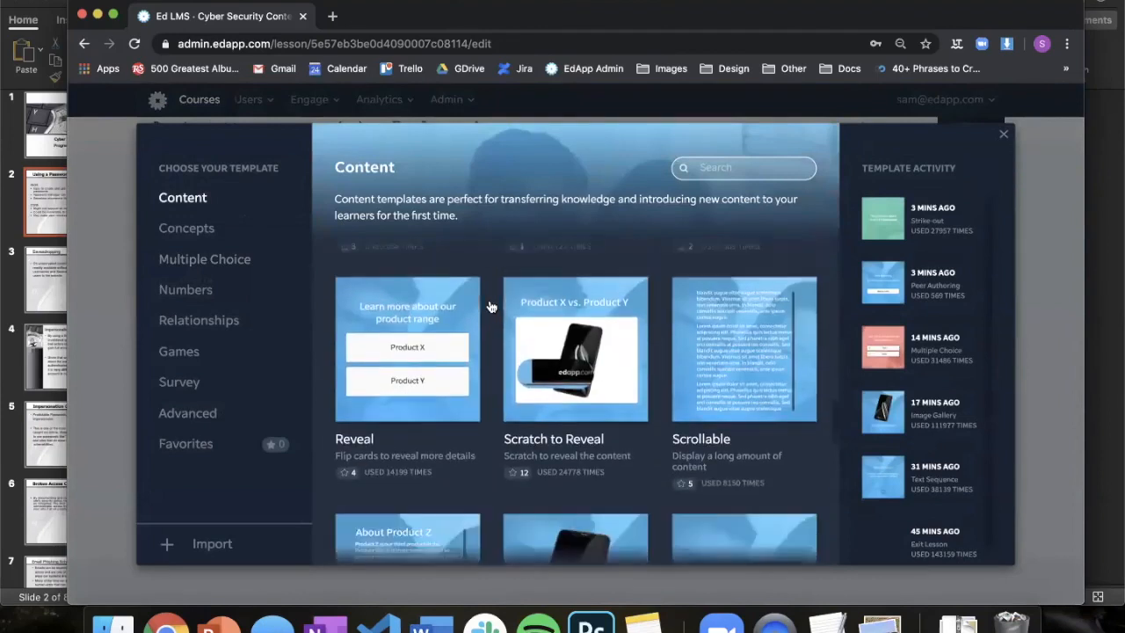
pyautogui.click(613, 394)
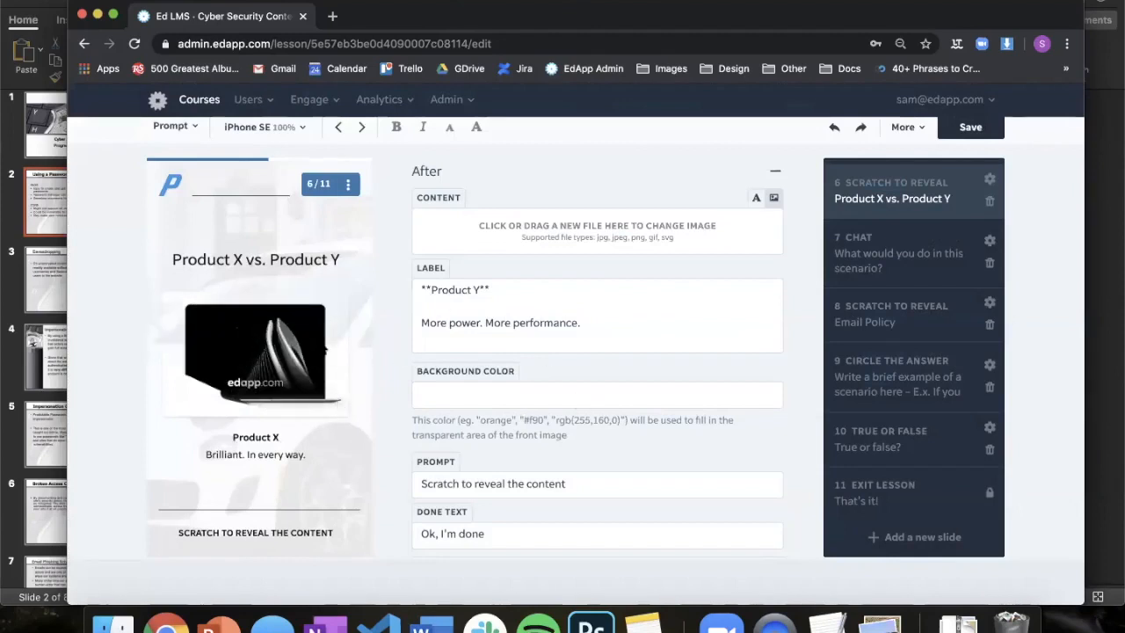
# - Test the Scratch to Reveal slide's preview by repeatedly scratching away the Product X image and resetting it
pyautogui.moveTo(355, 351); pyautogui.dragTo(298, 341)
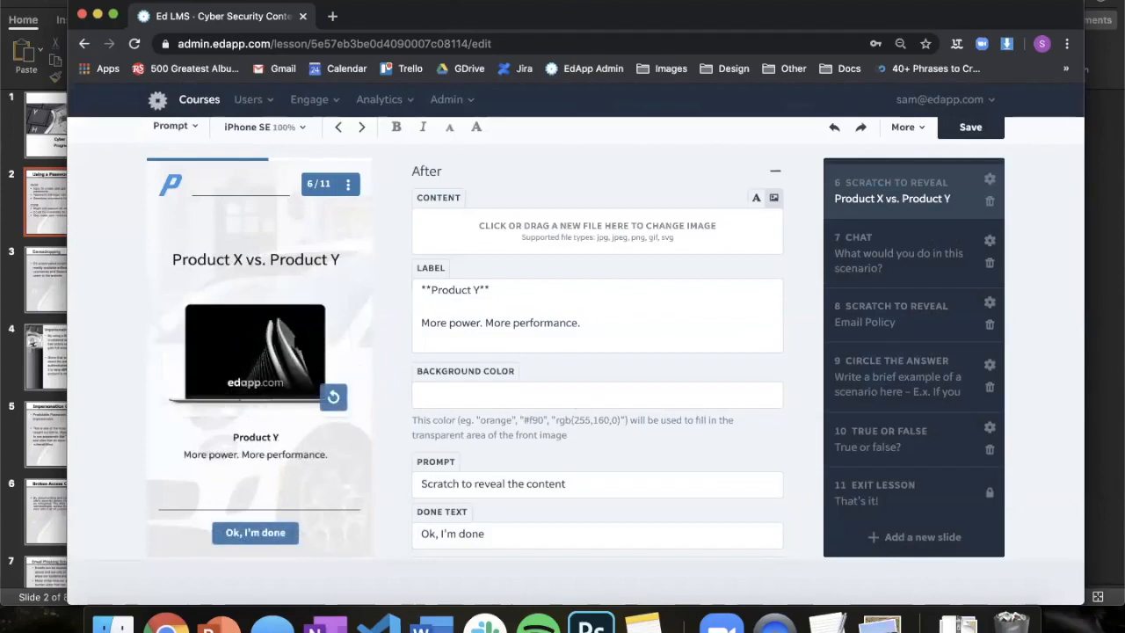
pyautogui.click(333, 398)
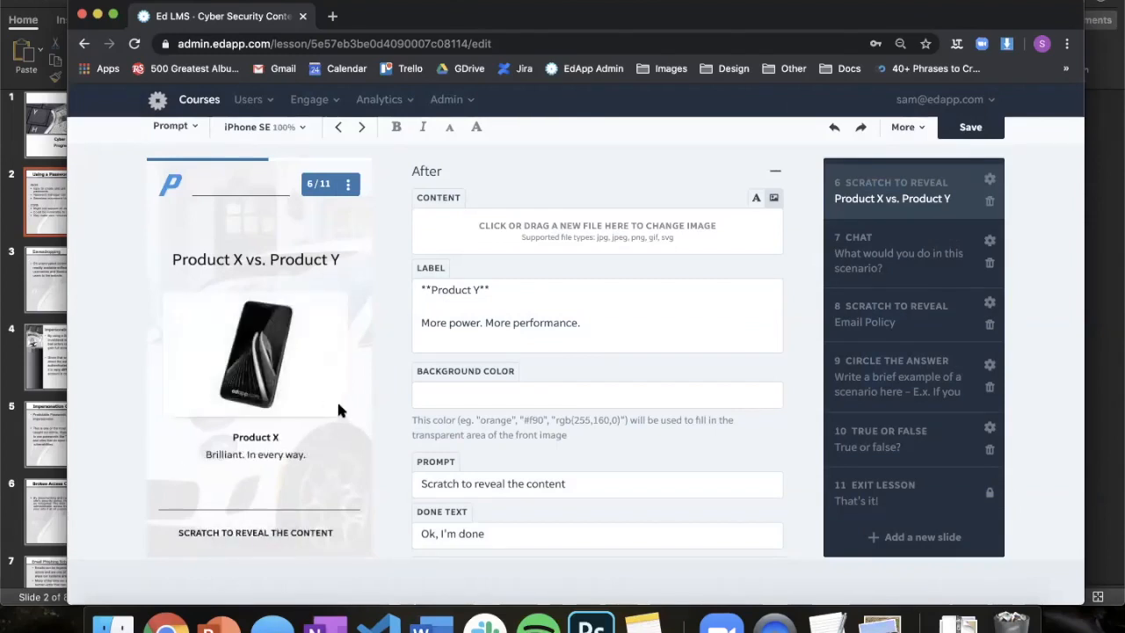
pyautogui.moveTo(314, 410)
pyautogui.mouseDown()
pyautogui.moveTo(211, 404)
pyautogui.moveTo(195, 371)
pyautogui.moveTo(268, 356)
pyautogui.moveTo(332, 369)
pyautogui.moveTo(204, 341)
pyautogui.mouseUp()
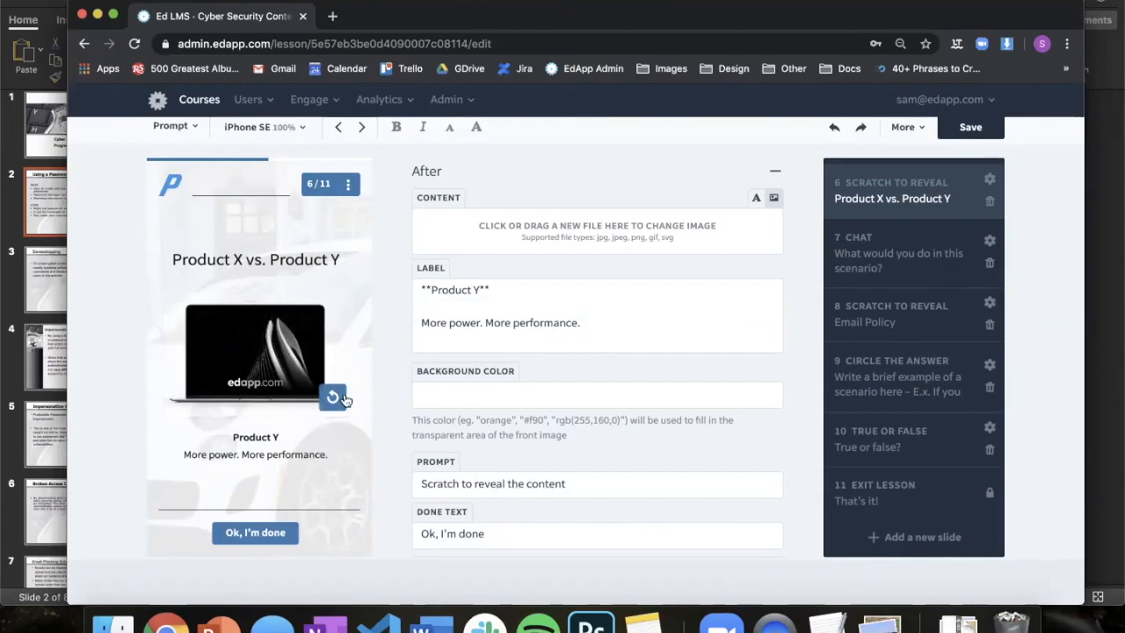
pyautogui.click(335, 400)
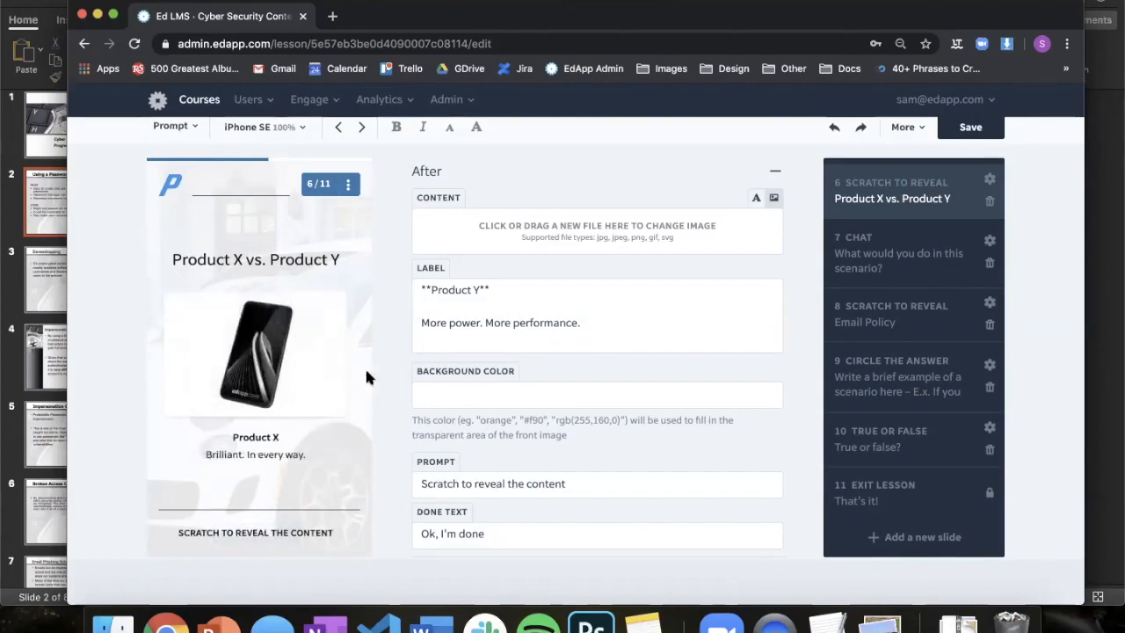
pyautogui.moveTo(325, 401)
pyautogui.mouseDown()
pyautogui.moveTo(255, 386)
pyautogui.moveTo(224, 325)
pyautogui.moveTo(273, 398)
pyautogui.moveTo(280, 307)
pyautogui.moveTo(327, 303)
pyautogui.moveTo(291, 398)
pyautogui.mouseUp()
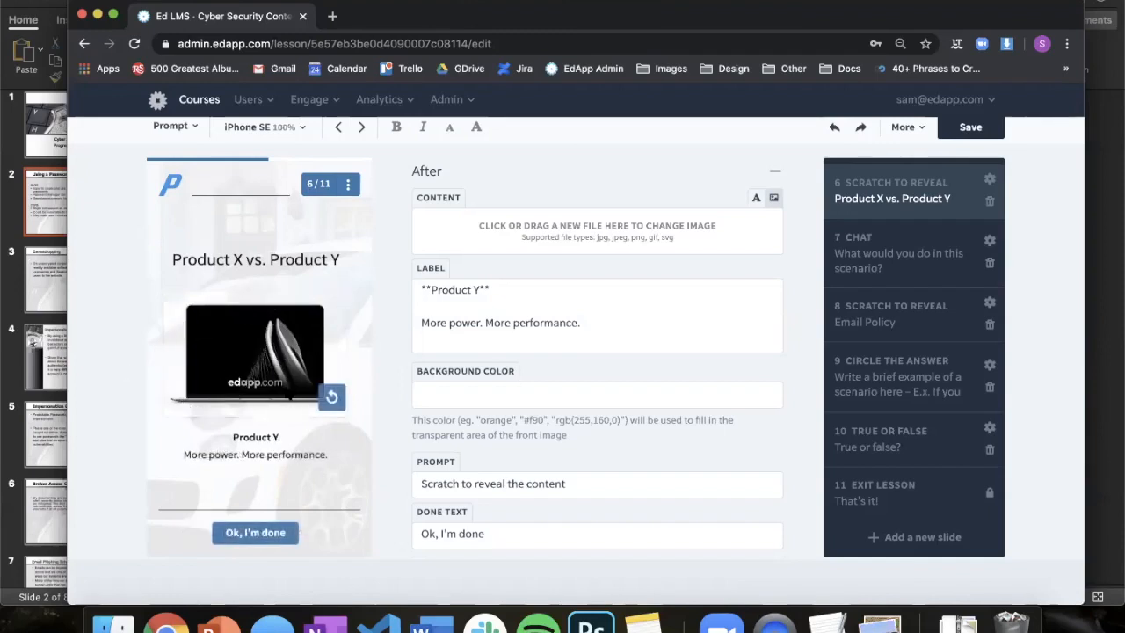
pyautogui.click(333, 391)
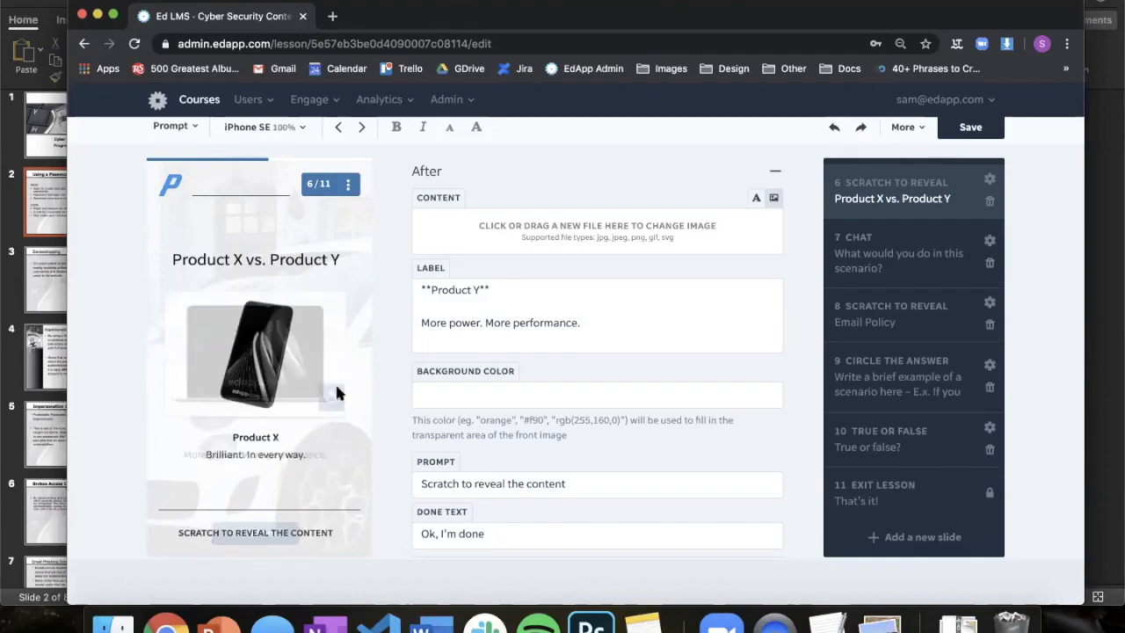
pyautogui.moveTo(331, 386)
pyautogui.mouseDown()
pyautogui.moveTo(158, 370)
pyautogui.moveTo(339, 347)
pyautogui.moveTo(352, 363)
pyautogui.mouseUp()
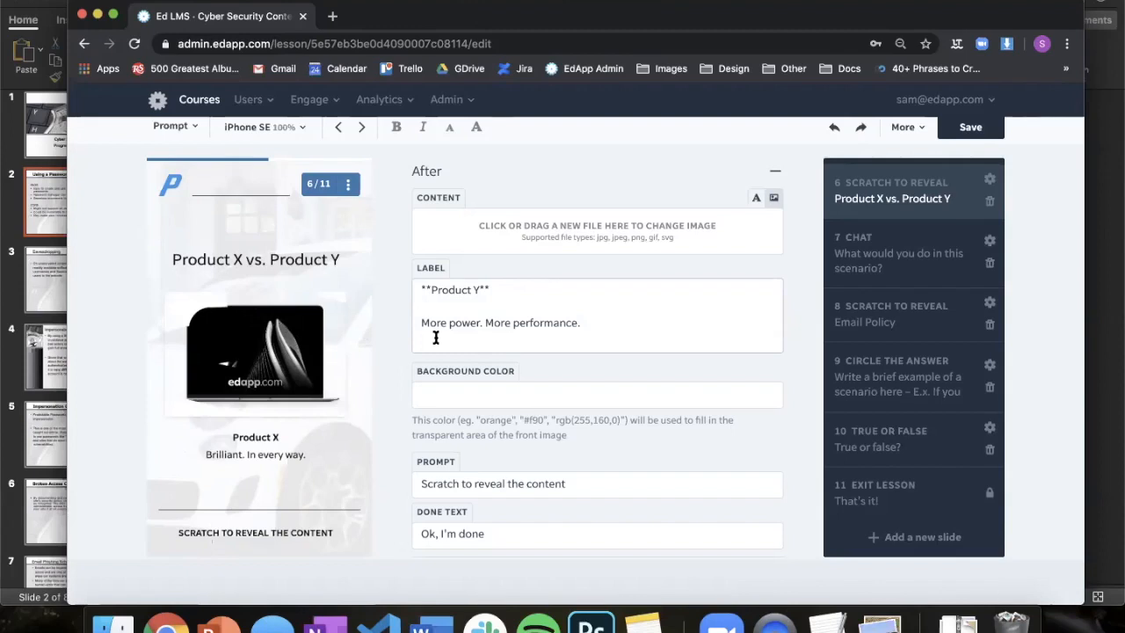
pyautogui.moveTo(230, 364)
pyautogui.mouseDown()
pyautogui.moveTo(181, 344)
pyautogui.moveTo(309, 301)
pyautogui.mouseUp()
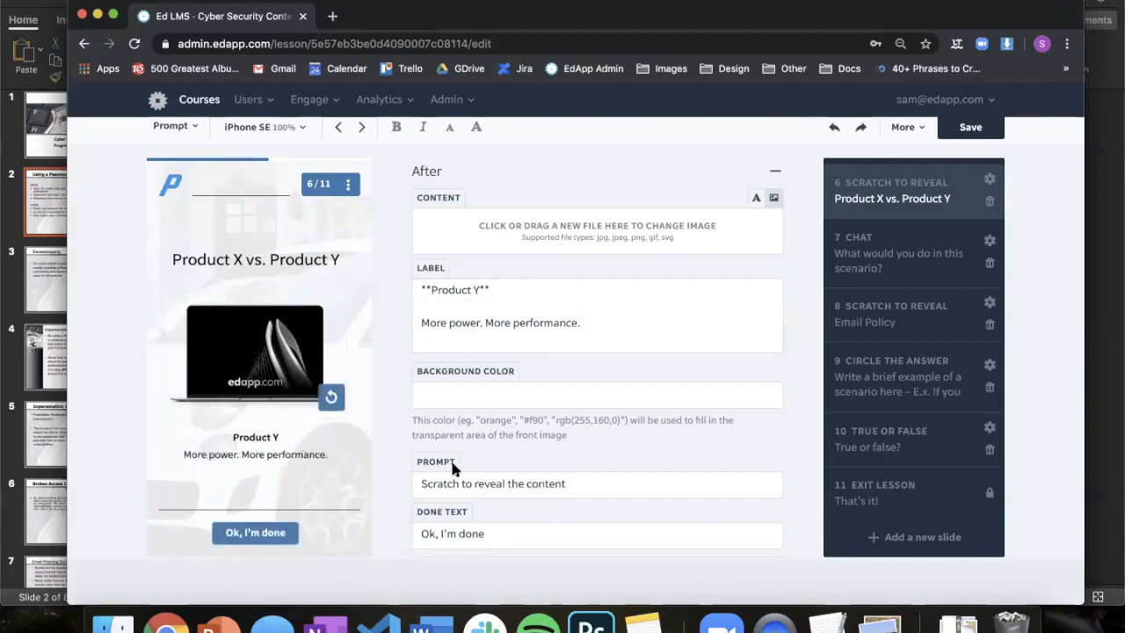
# - Add an Image Slider slide to the lesson after the new Scratch to Reveal slide
pyautogui.click(914, 544)
pyautogui.scroll(-5, 653, 373)
pyautogui.click(754, 373)
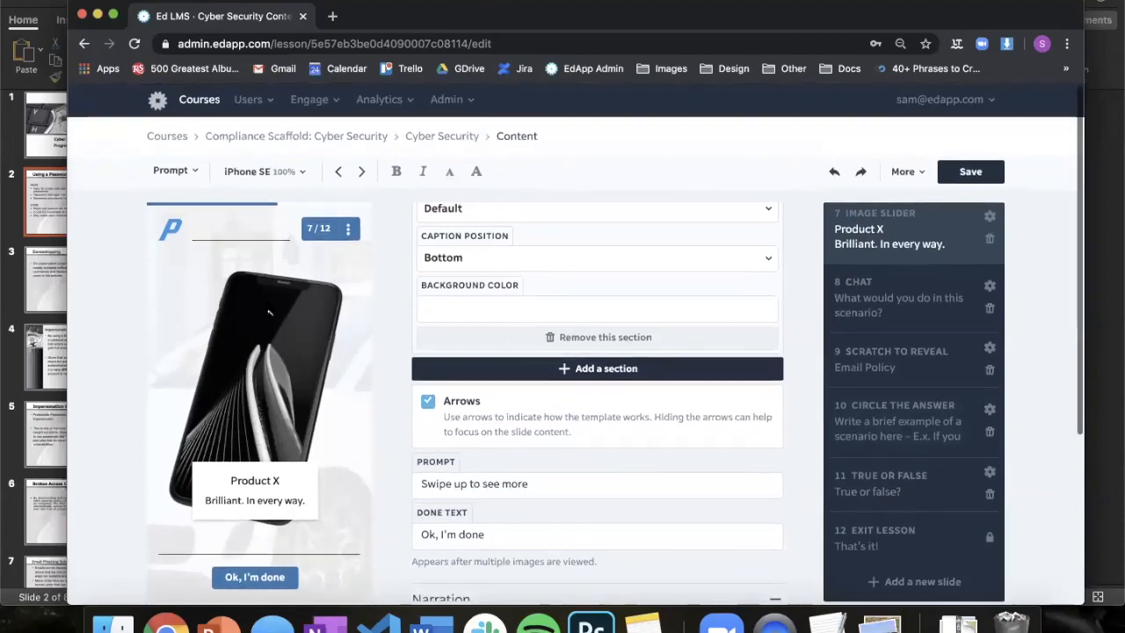
# - Set the Image Slider's Product X image position to Cover and save the lesson
pyautogui.scroll(5, 528, 401)
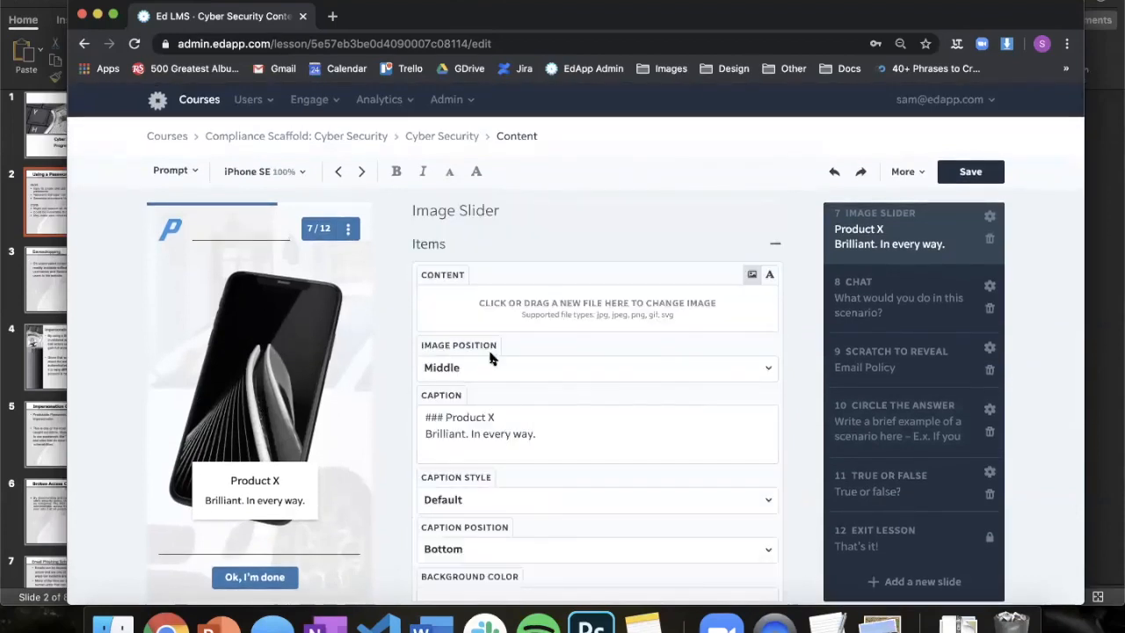
pyautogui.click(615, 371)
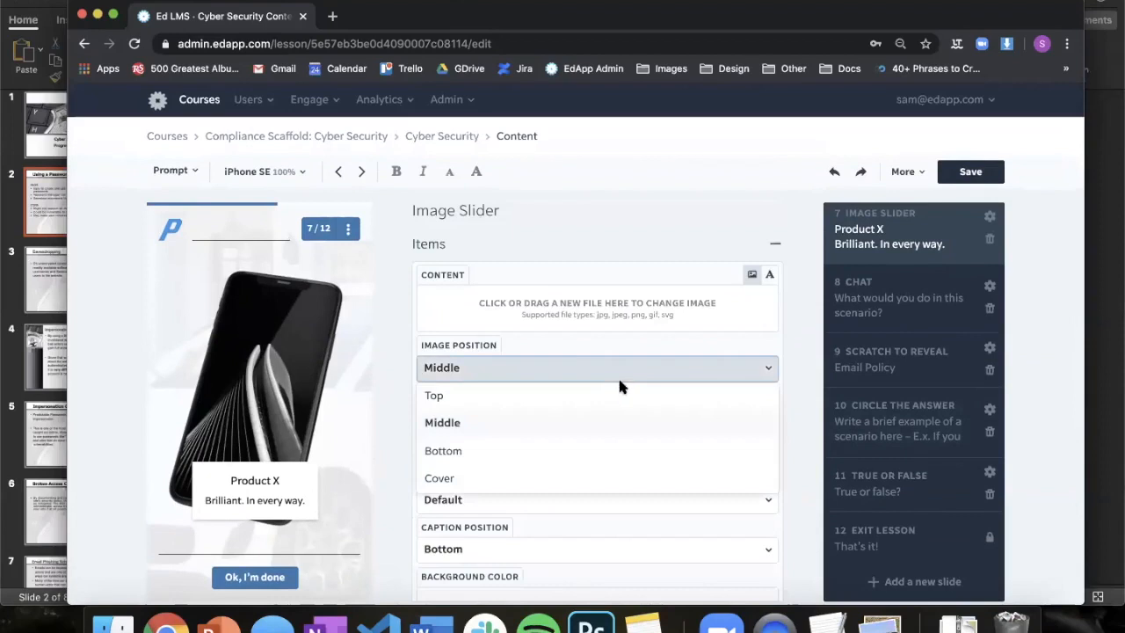
pyautogui.click(601, 481)
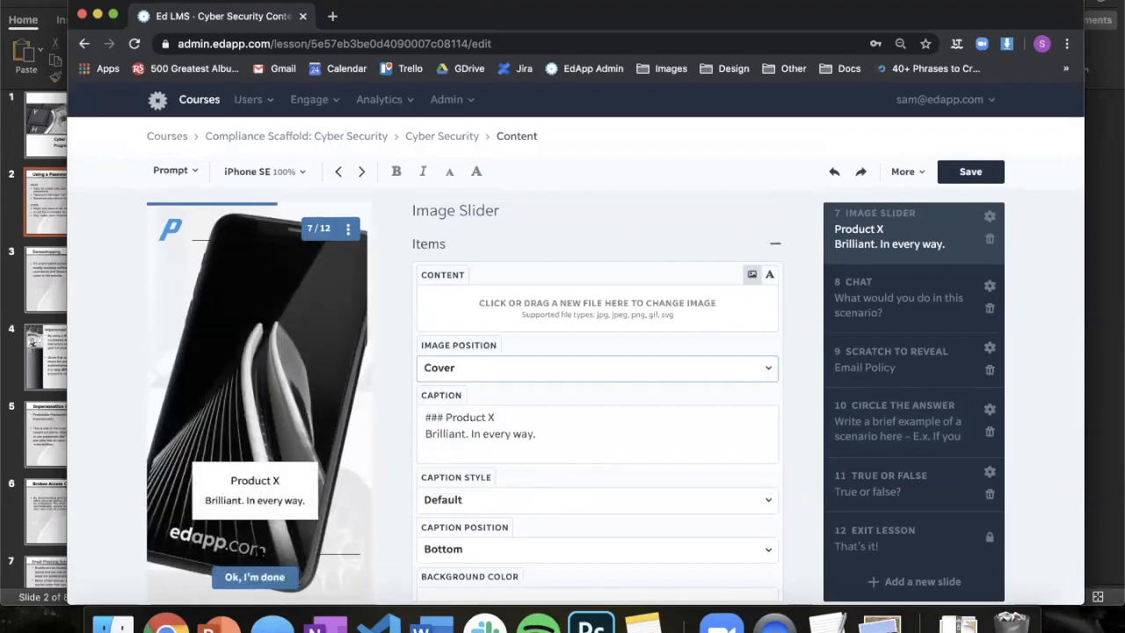
pyautogui.scroll(-2, 577, 351)
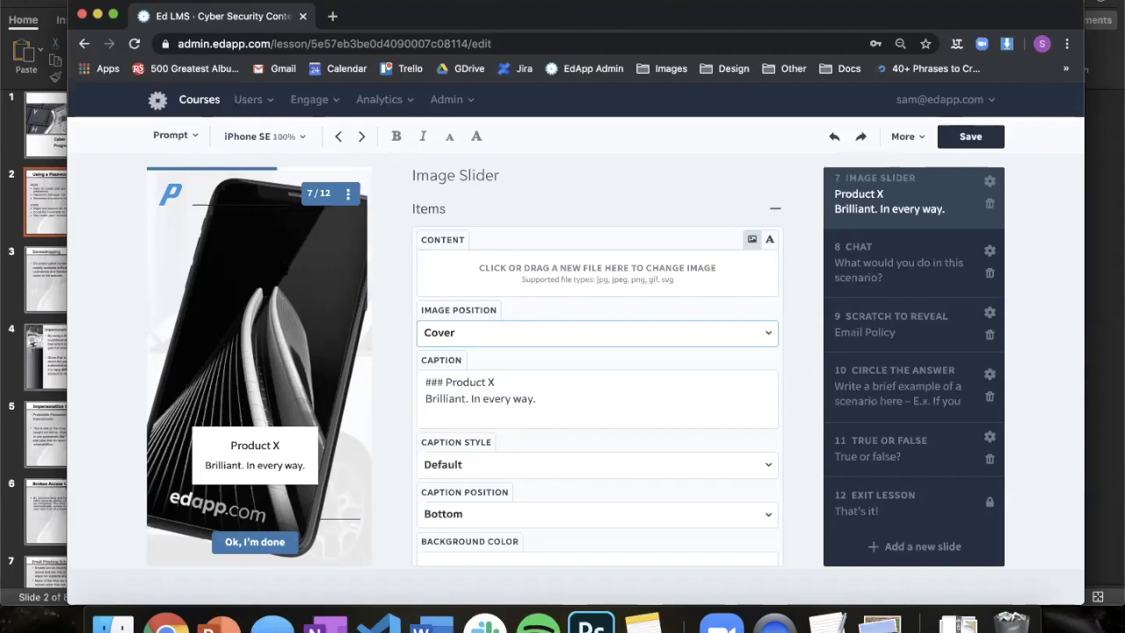
pyautogui.click(956, 140)
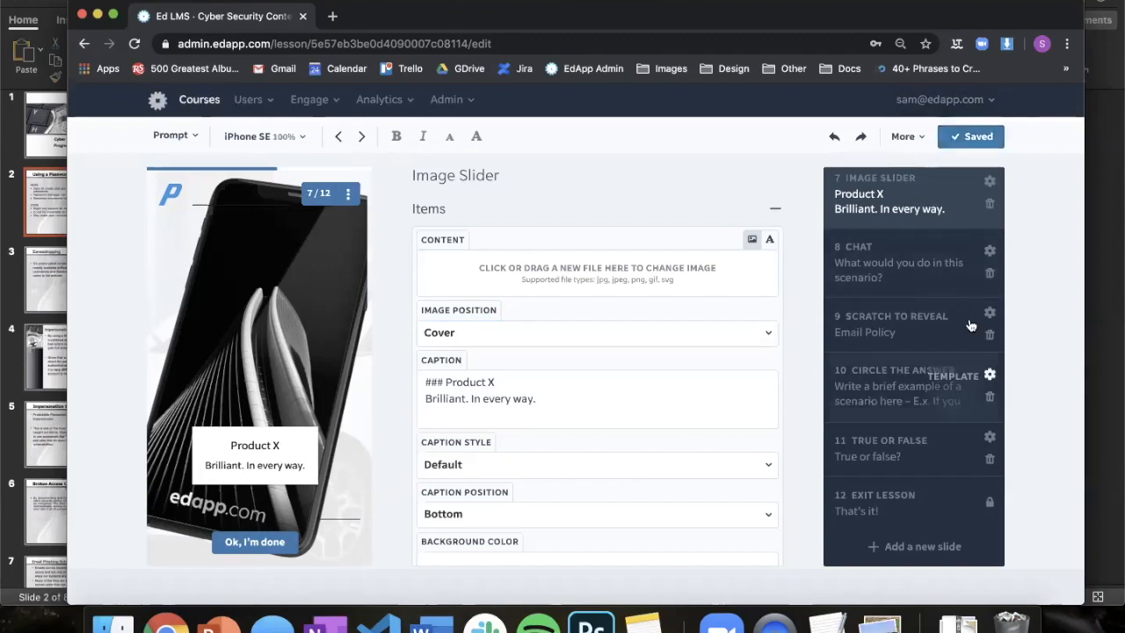
# - Add an Image Gallery slide from the Content templates after the Image Slider slide
pyautogui.click(915, 549)
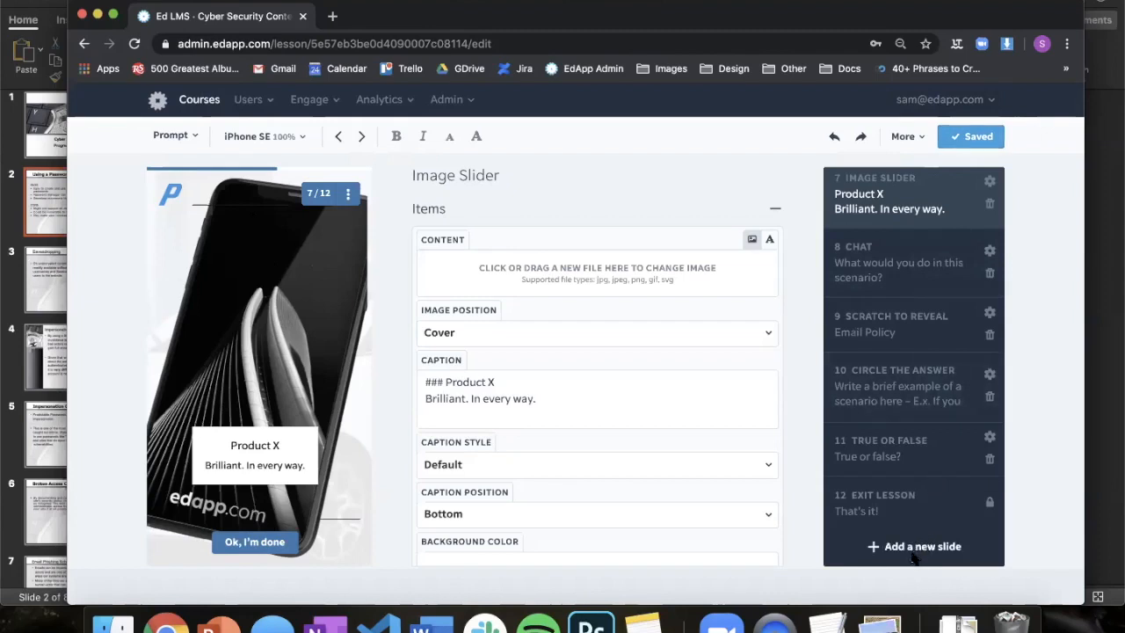
pyautogui.scroll(-5, 717, 392)
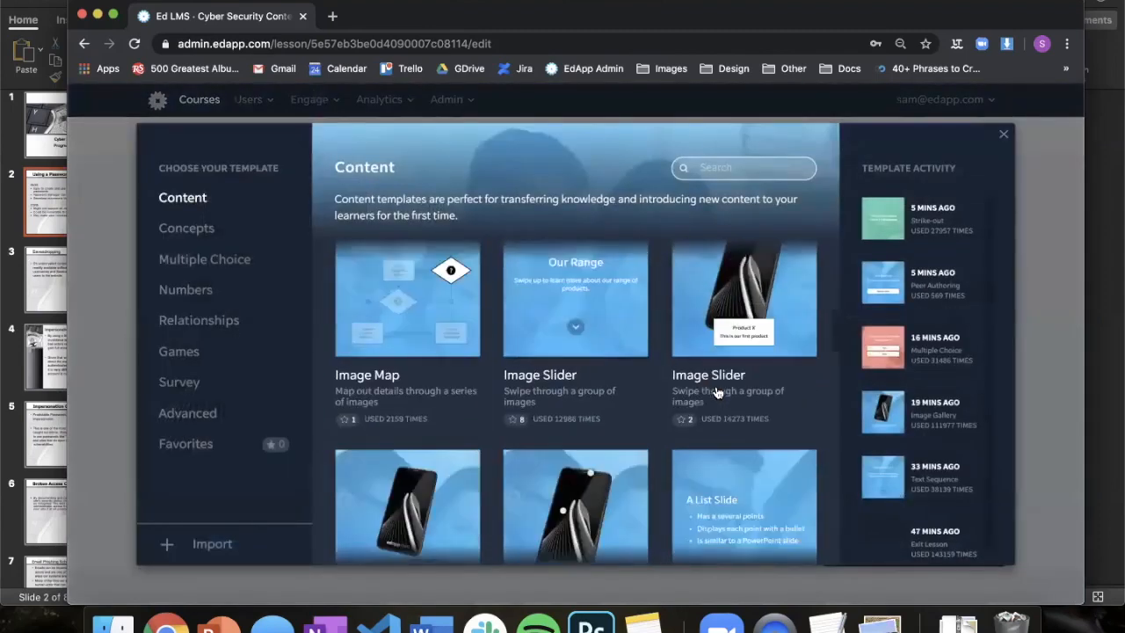
pyautogui.scroll(-5, 716, 392)
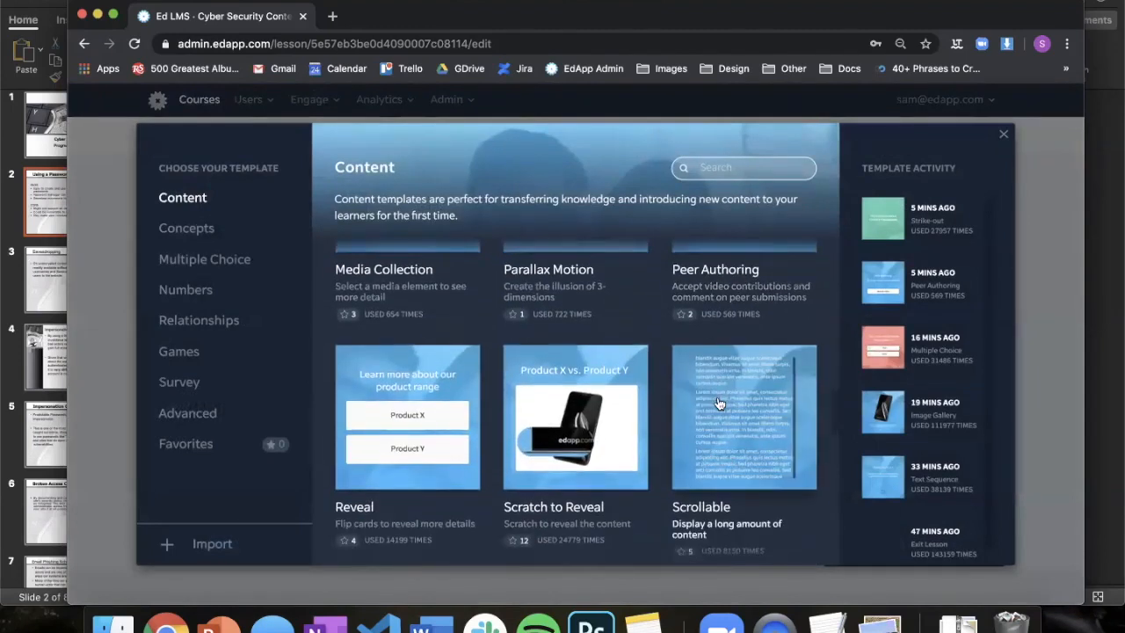
pyautogui.scroll(3, 673, 402)
pyautogui.scroll(3, 668, 405)
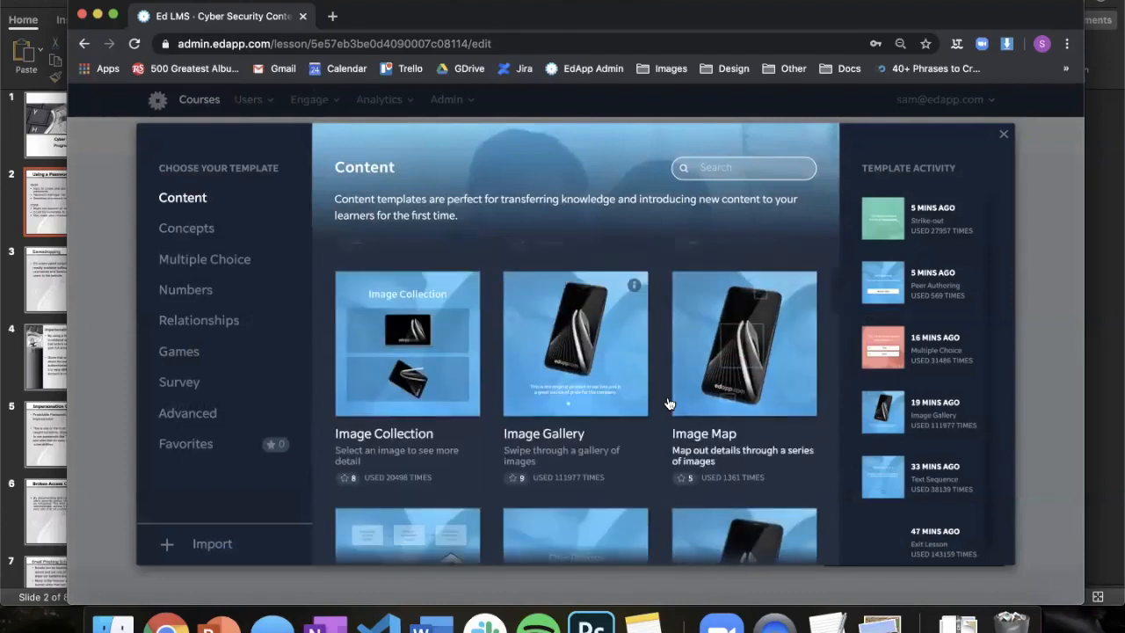
pyautogui.scroll(2, 669, 401)
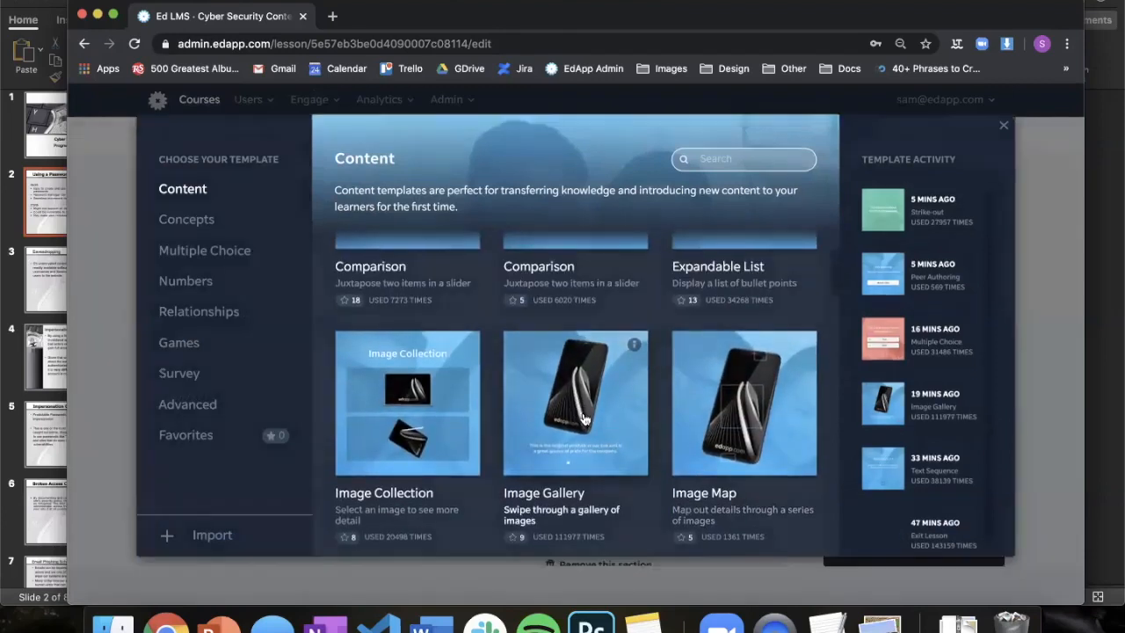
pyautogui.click(576, 419)
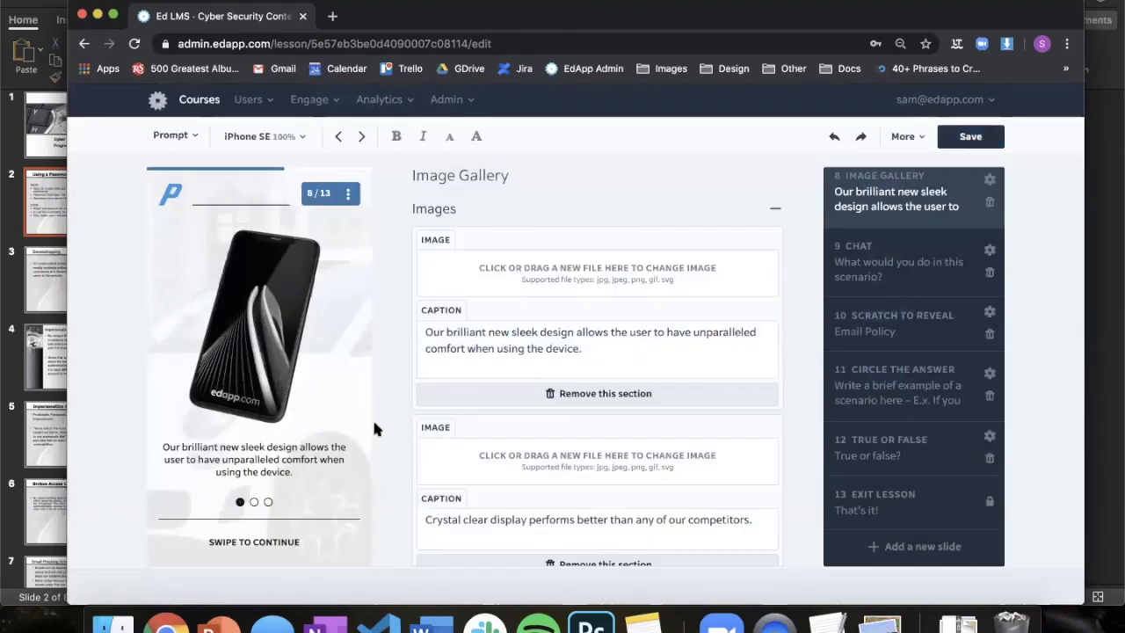
# - Switch to PowerPoint, copy the first bullet of the Impersonation slide, and paste it over the Image Gallery's first caption in EdApp
pyautogui.click(44, 367)
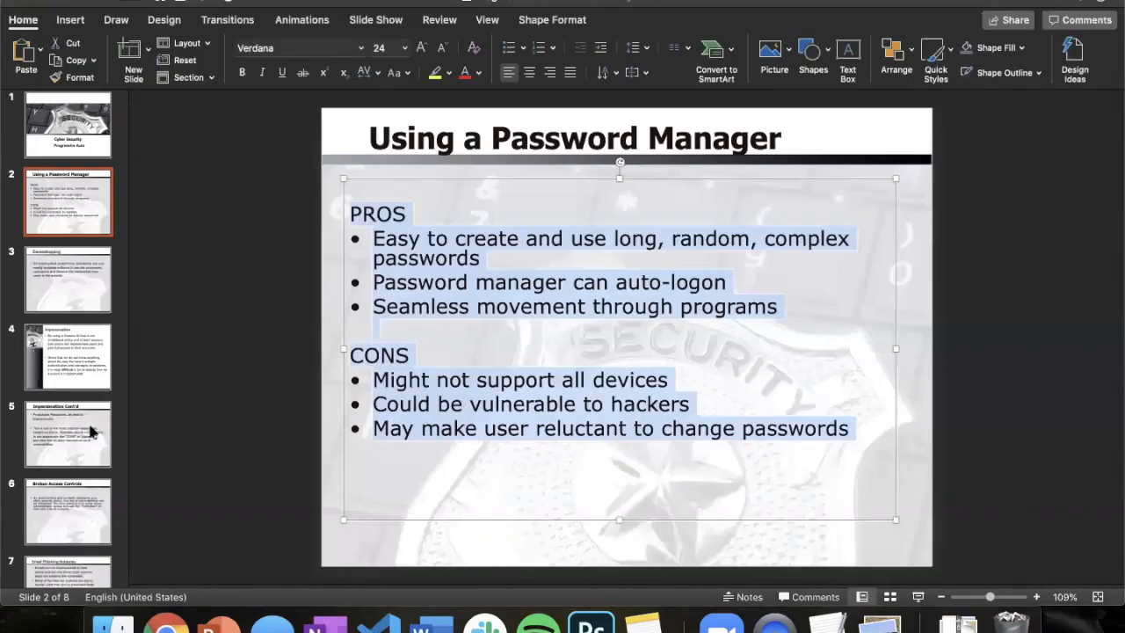
pyautogui.click(80, 356)
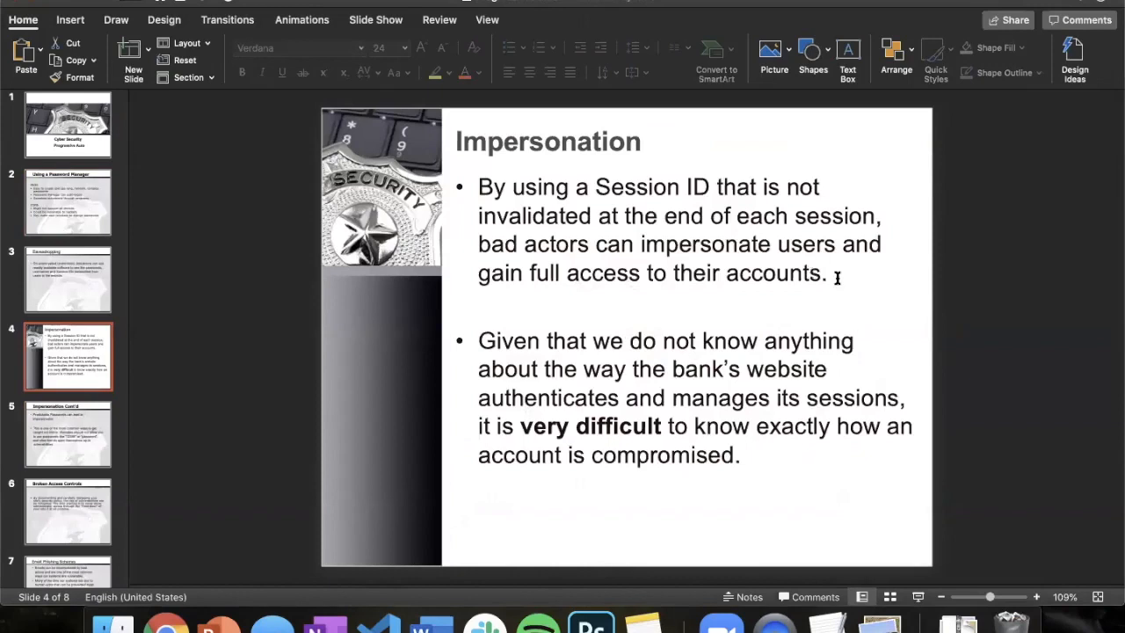
pyautogui.moveTo(838, 276); pyautogui.dragTo(443, 186)
pyautogui.press('super+c')
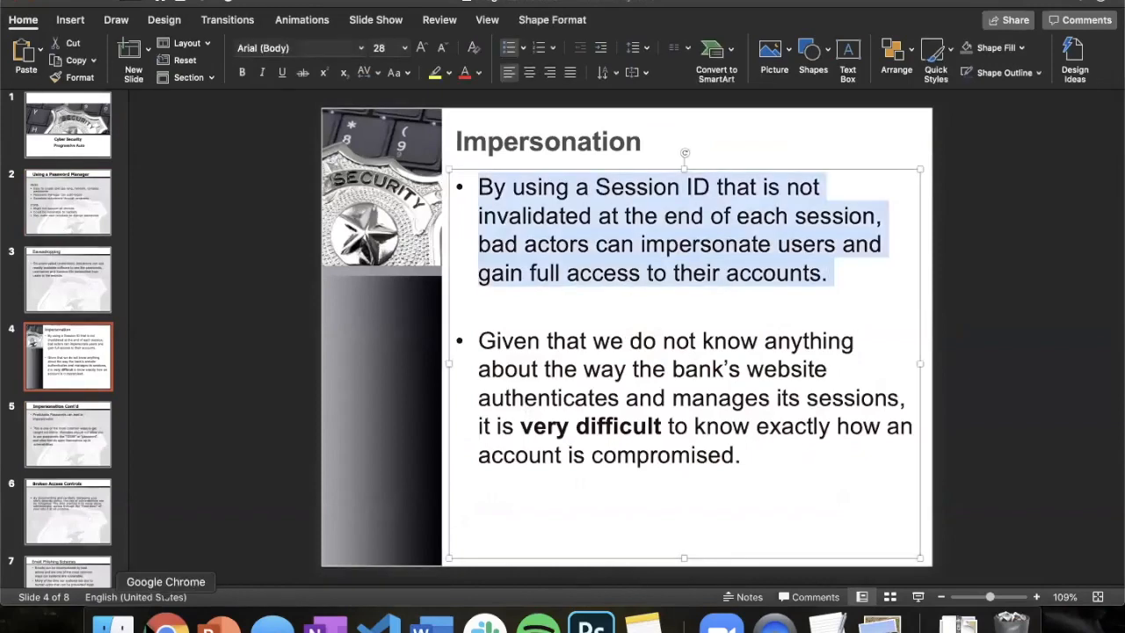
pyautogui.click(165, 623)
pyautogui.moveTo(603, 351); pyautogui.dragTo(457, 301)
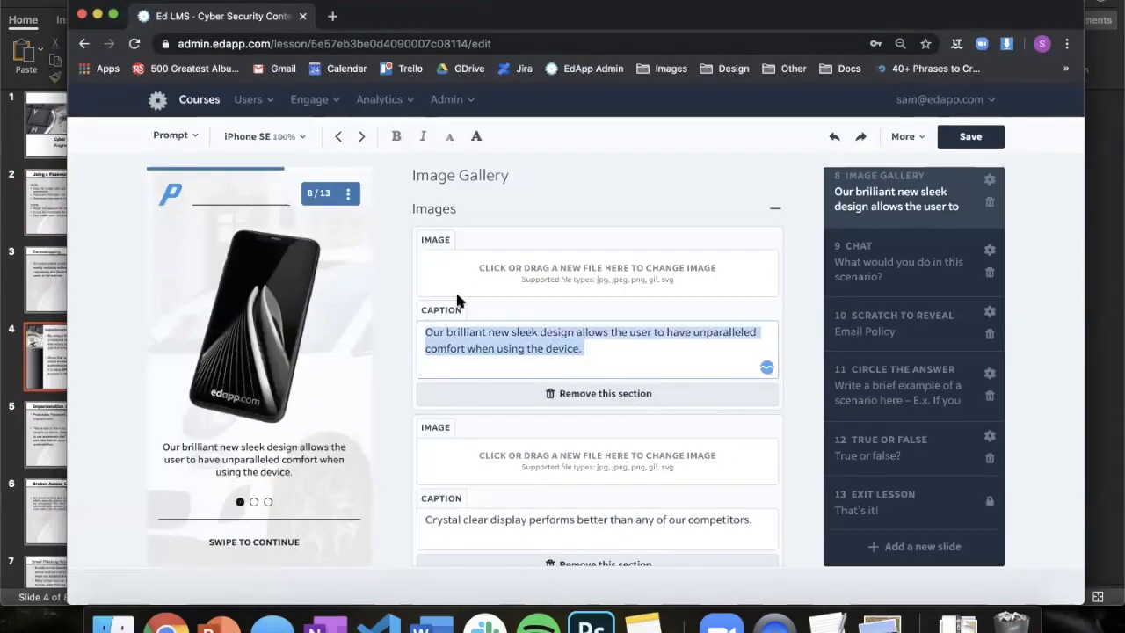
pyautogui.press('super+v')
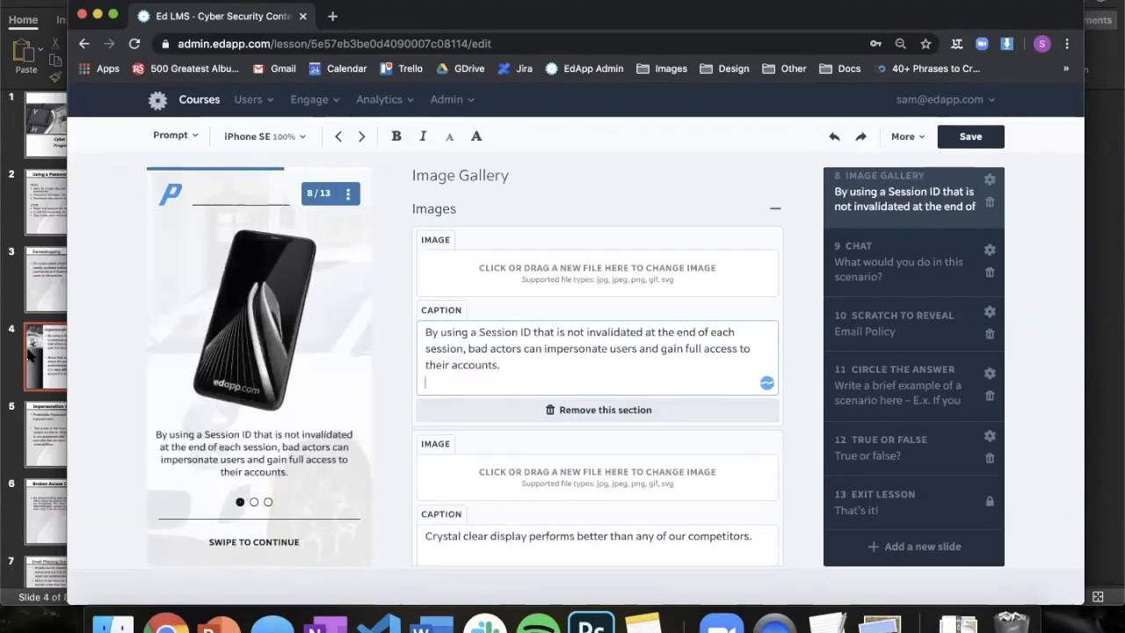
# - Copy the Impersonation slide's second bullet from PowerPoint and paste it over the Image Gallery's second caption in EdApp
pyautogui.click(31, 357)
pyautogui.moveTo(744, 459); pyautogui.dragTo(479, 349)
pyautogui.press('super+c')
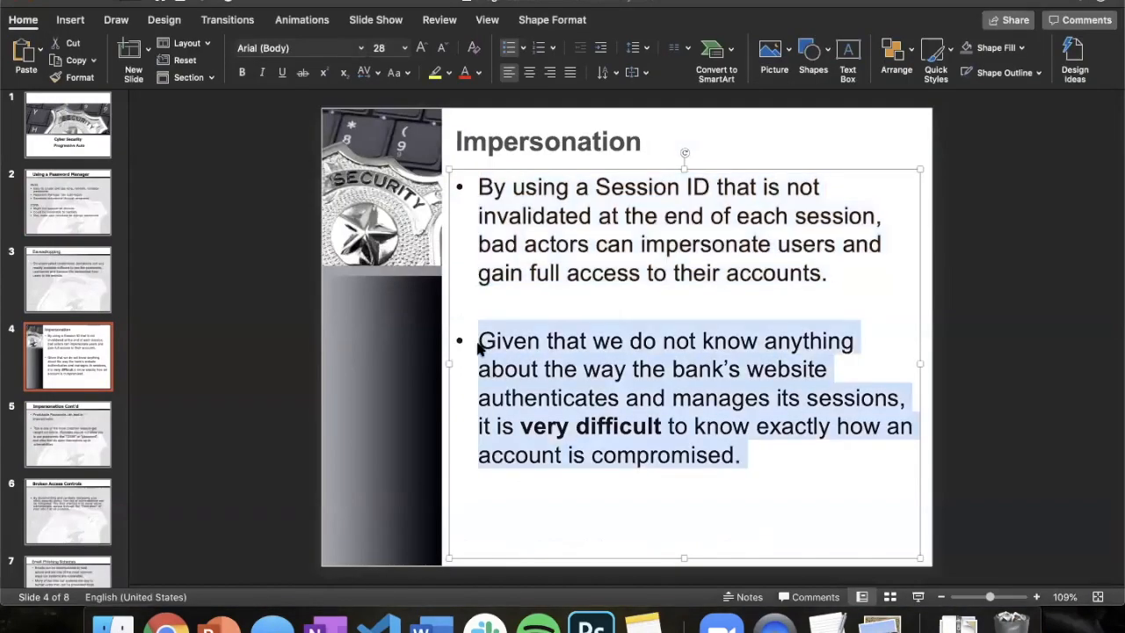
pyautogui.click(167, 622)
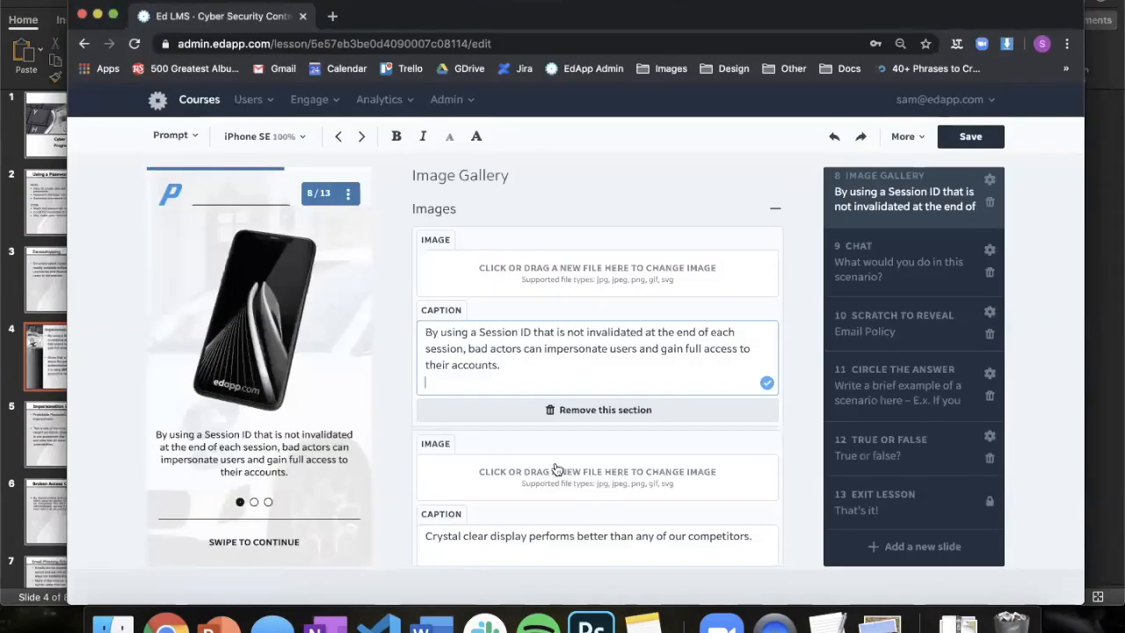
pyautogui.click(502, 548)
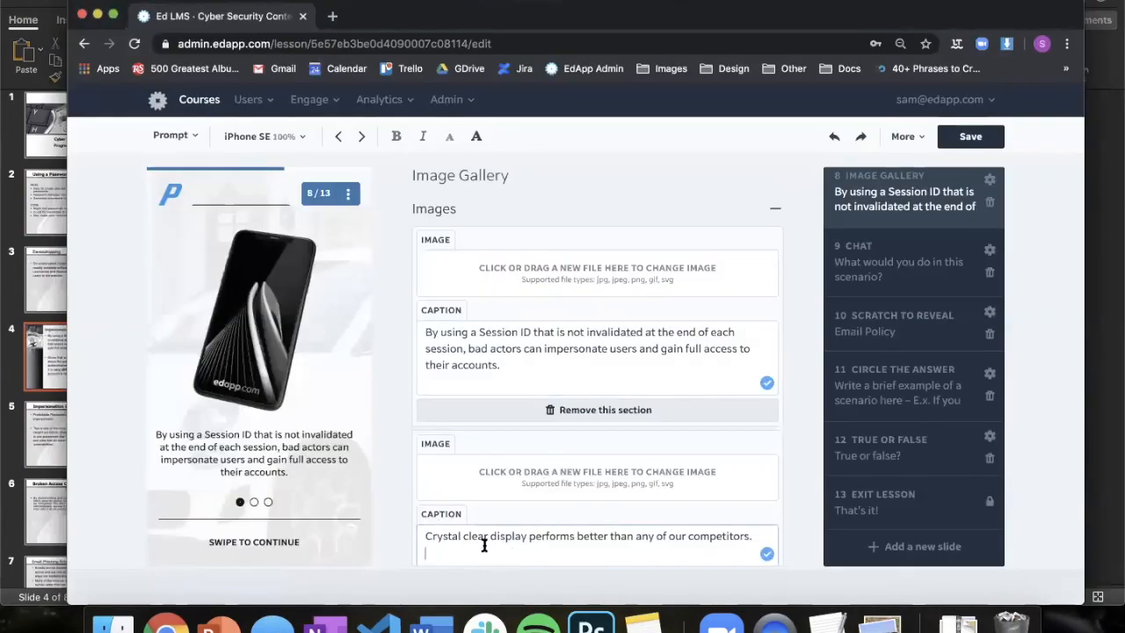
pyautogui.tripleClick(484, 545)
pyautogui.press('super+v')
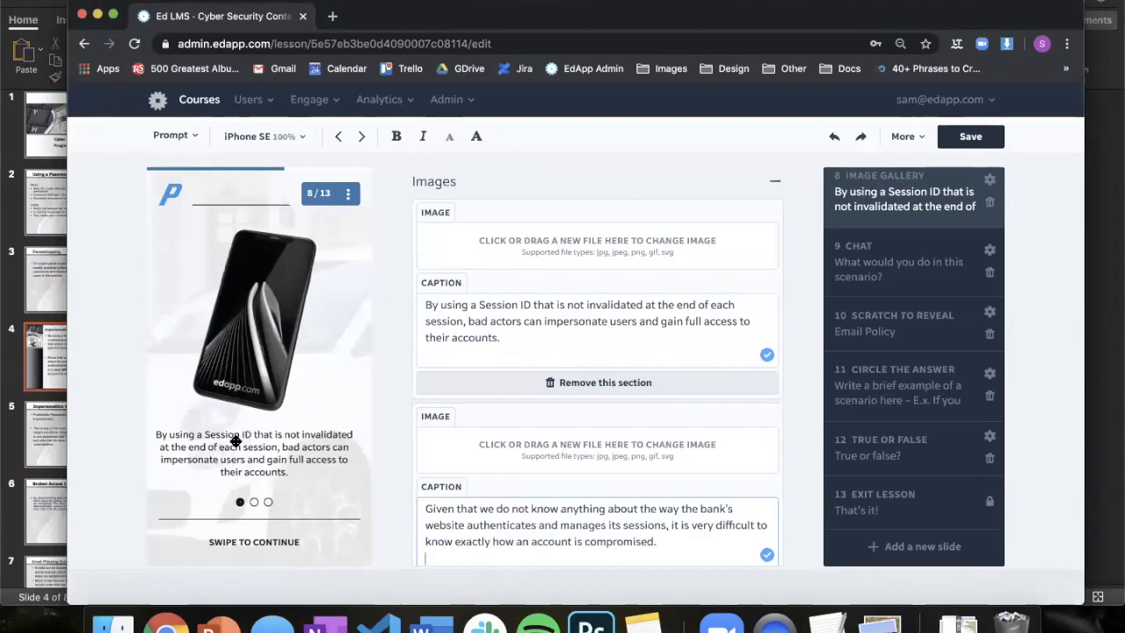
# - Test the Image Gallery preview by swiping forward and back through its images and captions
pyautogui.moveTo(282, 398); pyautogui.dragTo(168, 369)
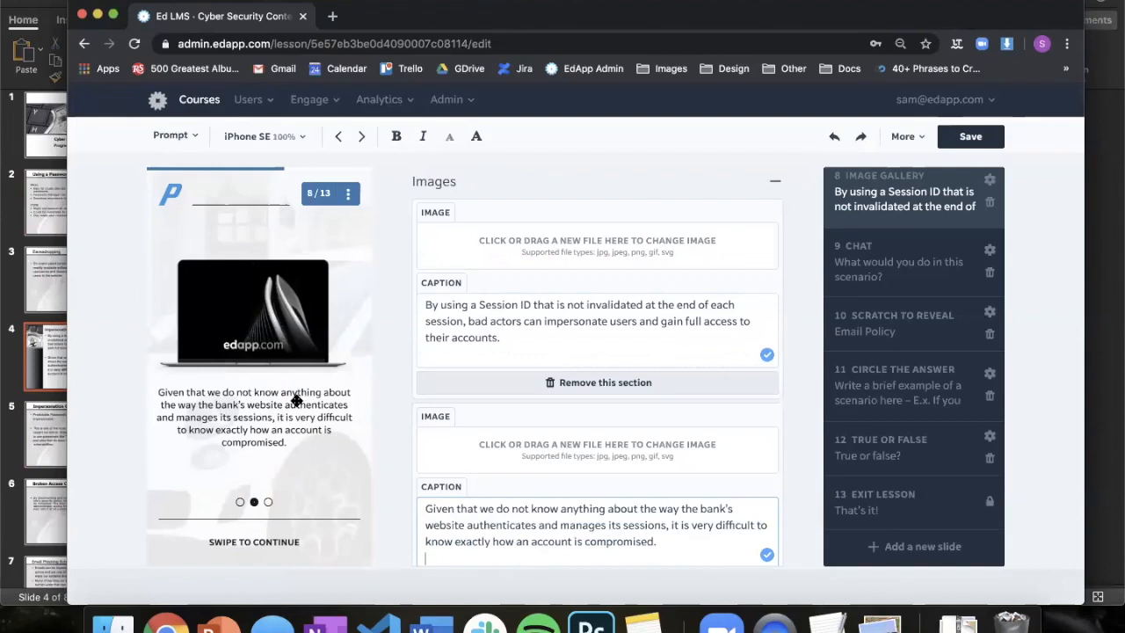
pyautogui.moveTo(314, 409); pyautogui.dragTo(211, 380)
pyautogui.moveTo(292, 385); pyautogui.dragTo(158, 377)
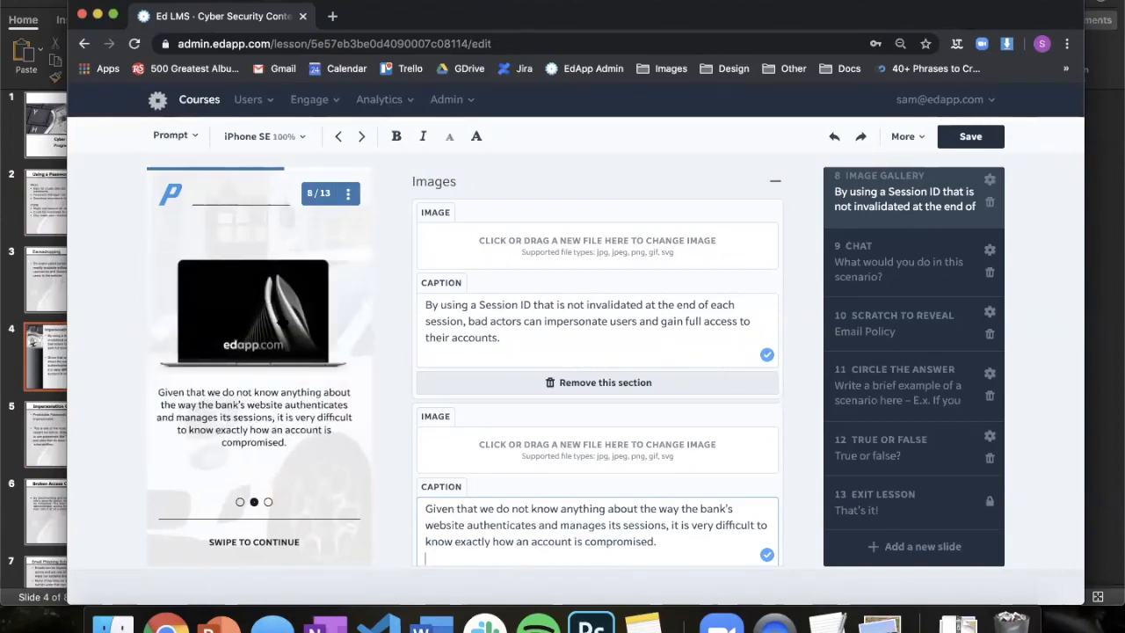
pyautogui.moveTo(313, 460); pyautogui.dragTo(349, 445)
pyautogui.moveTo(235, 432); pyautogui.dragTo(271, 481)
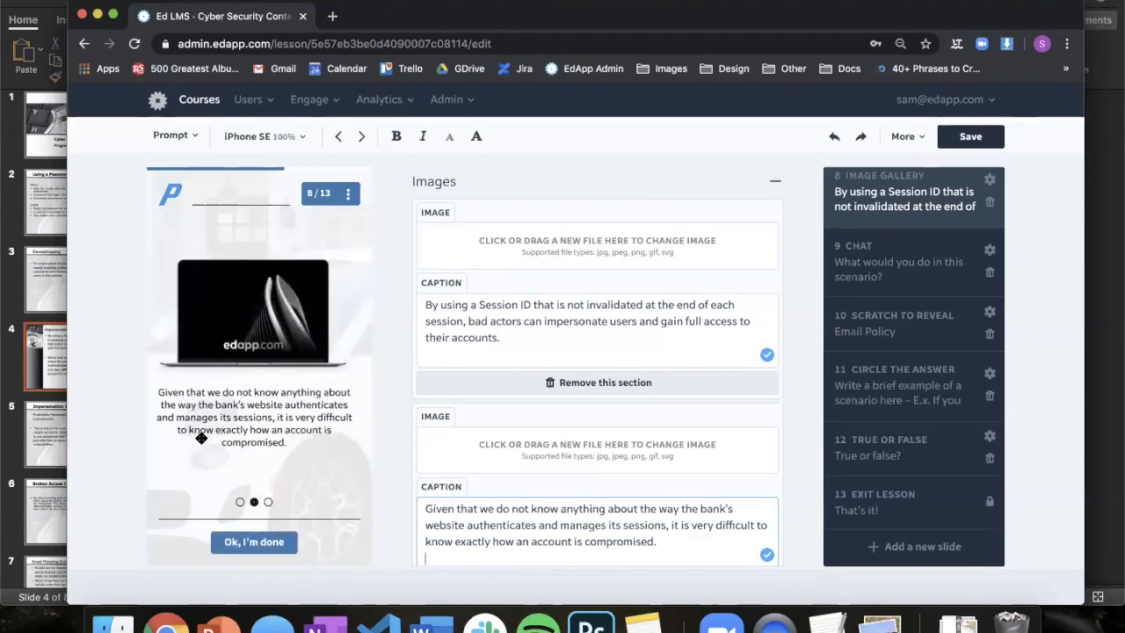
pyautogui.moveTo(218, 441); pyautogui.dragTo(310, 447)
pyautogui.moveTo(233, 423); pyautogui.dragTo(320, 427)
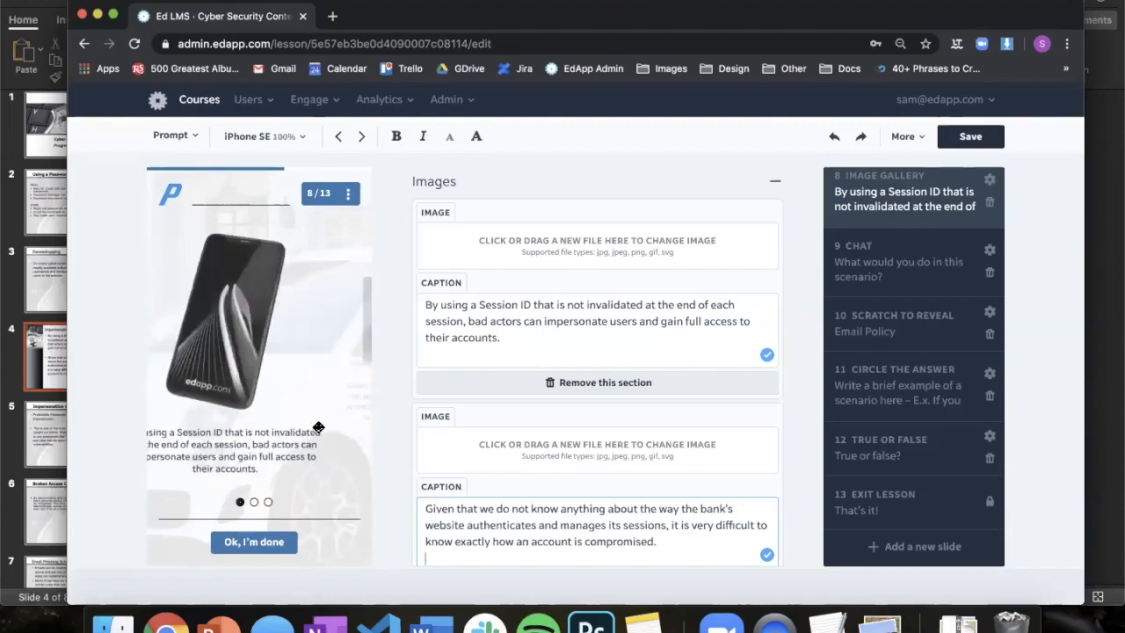
pyautogui.moveTo(249, 423); pyautogui.dragTo(361, 413)
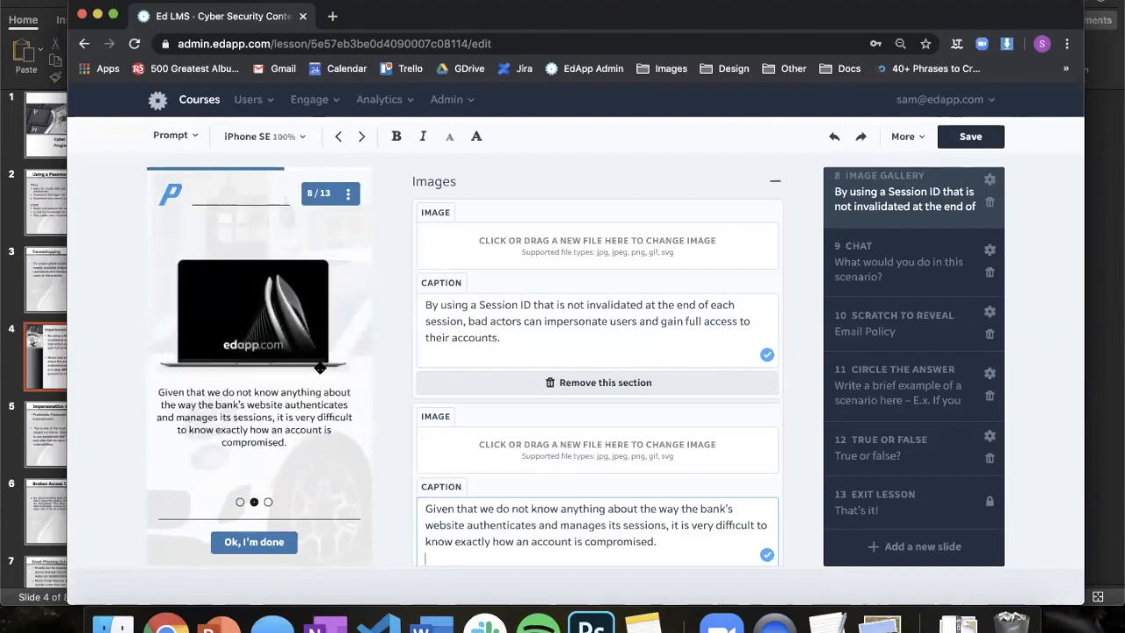
# - Add a True or False game slide from the Games templates after the Image Gallery slide
pyautogui.click(922, 547)
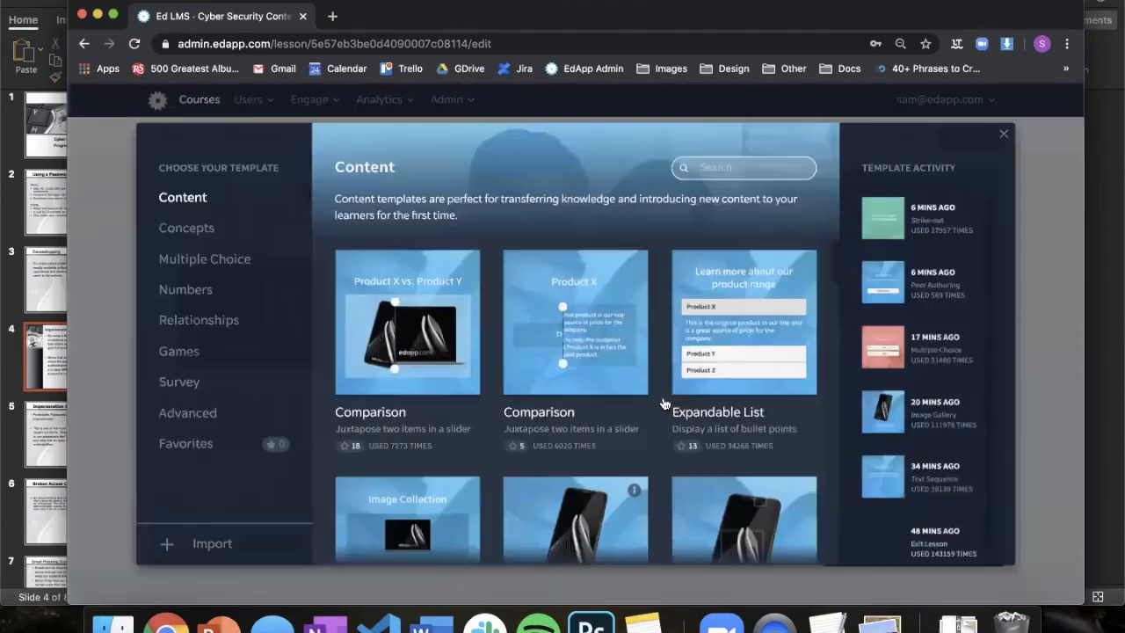
pyautogui.scroll(-1, 348, 333)
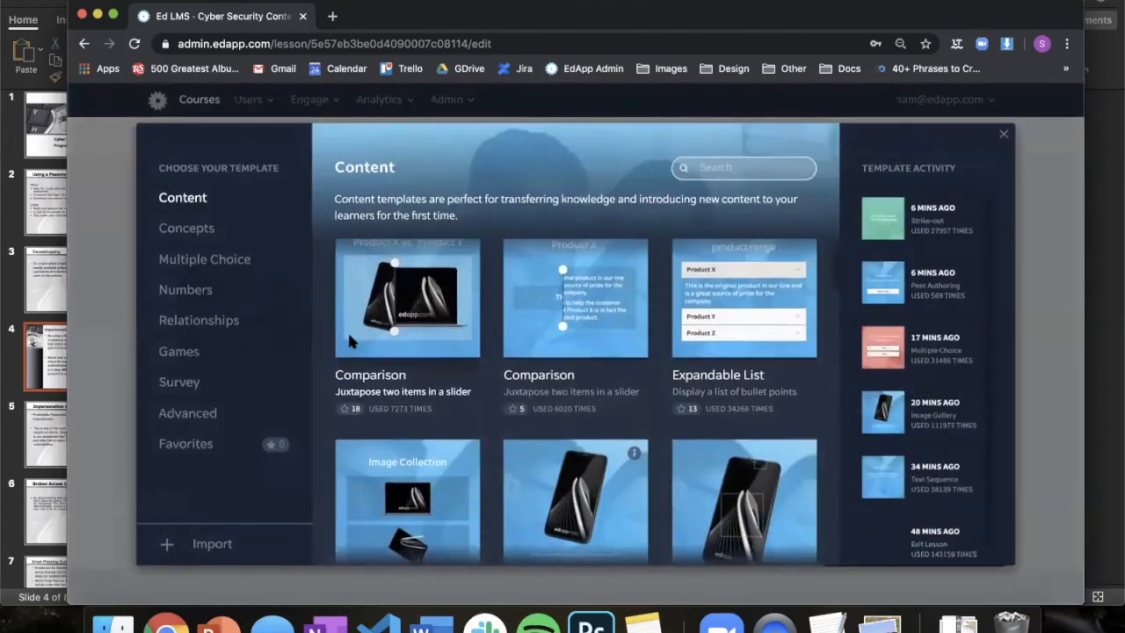
pyautogui.click(202, 353)
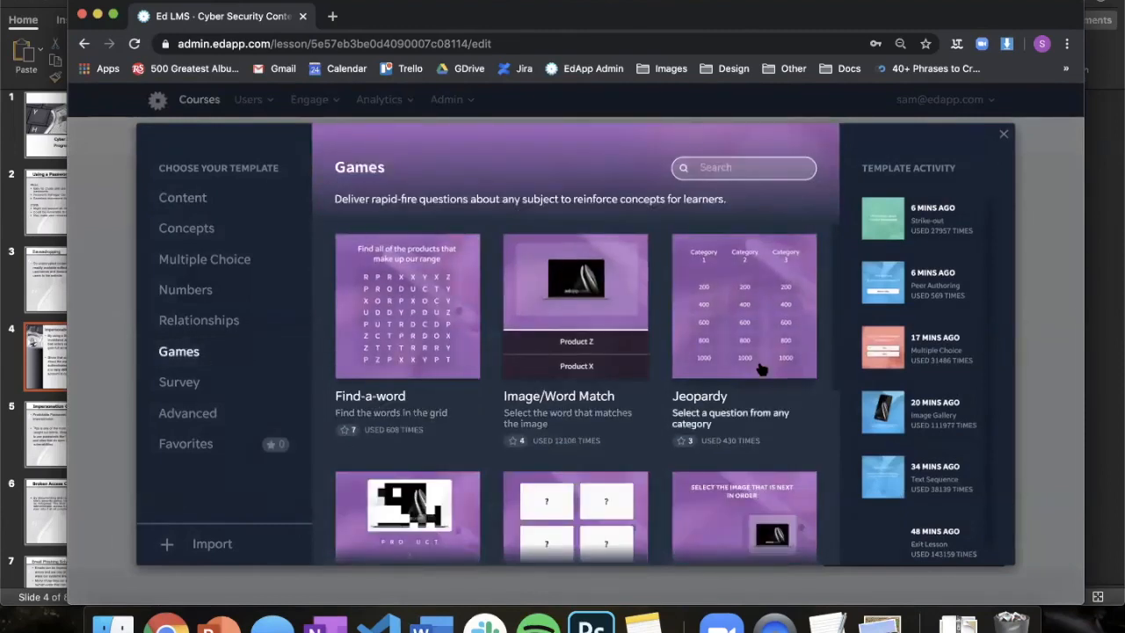
pyautogui.scroll(-1, 737, 419)
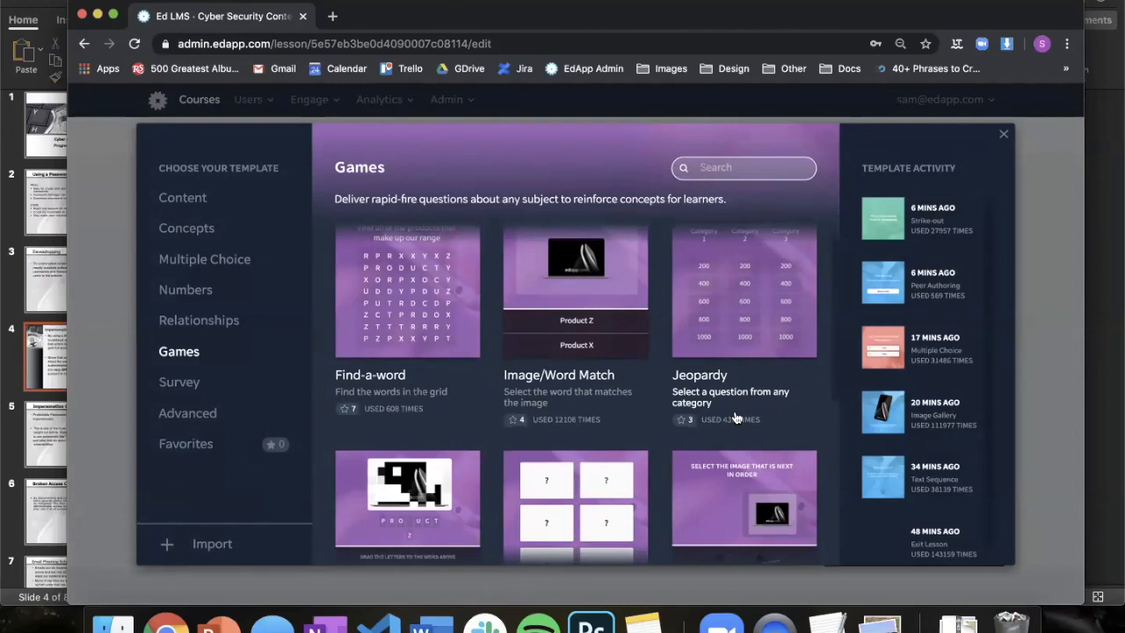
pyautogui.scroll(-5, 736, 417)
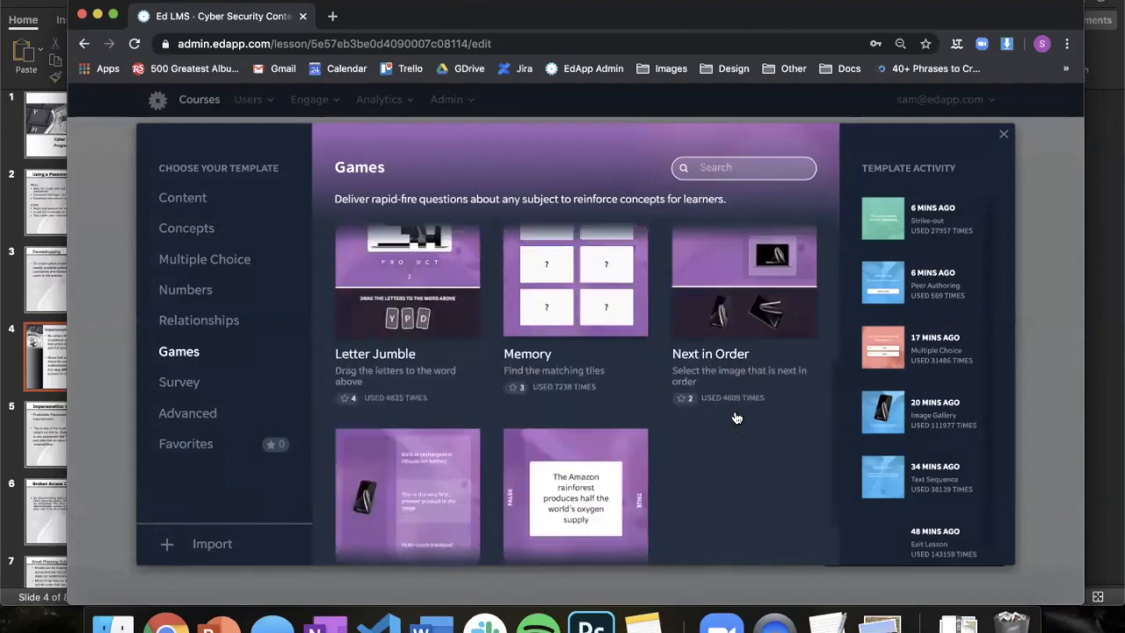
pyautogui.scroll(1, 762, 476)
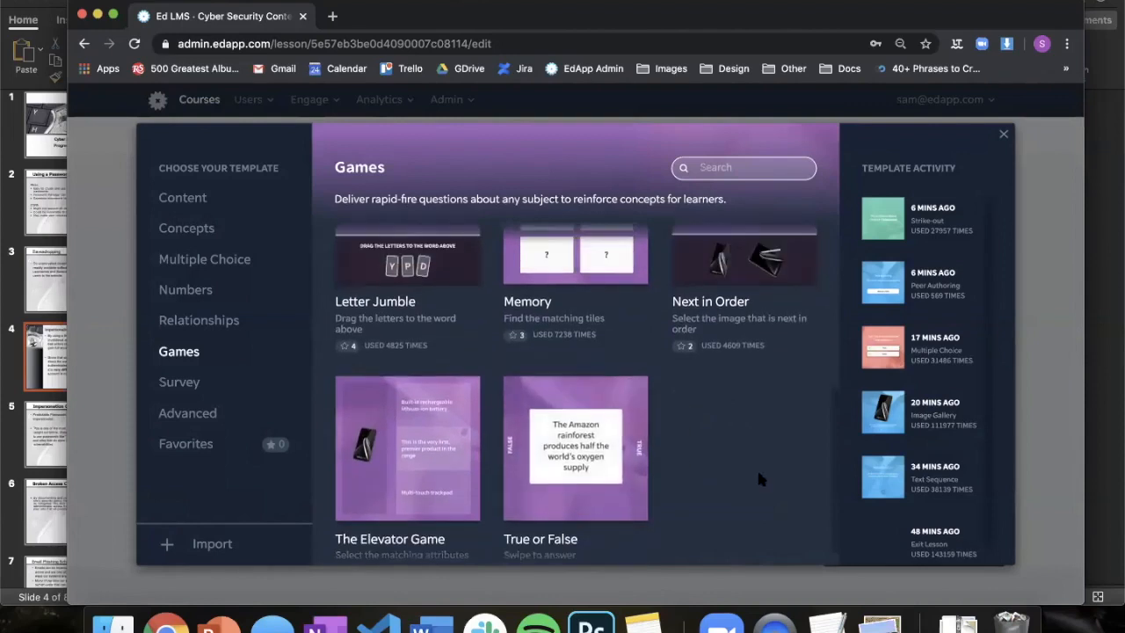
pyautogui.scroll(-1, 764, 475)
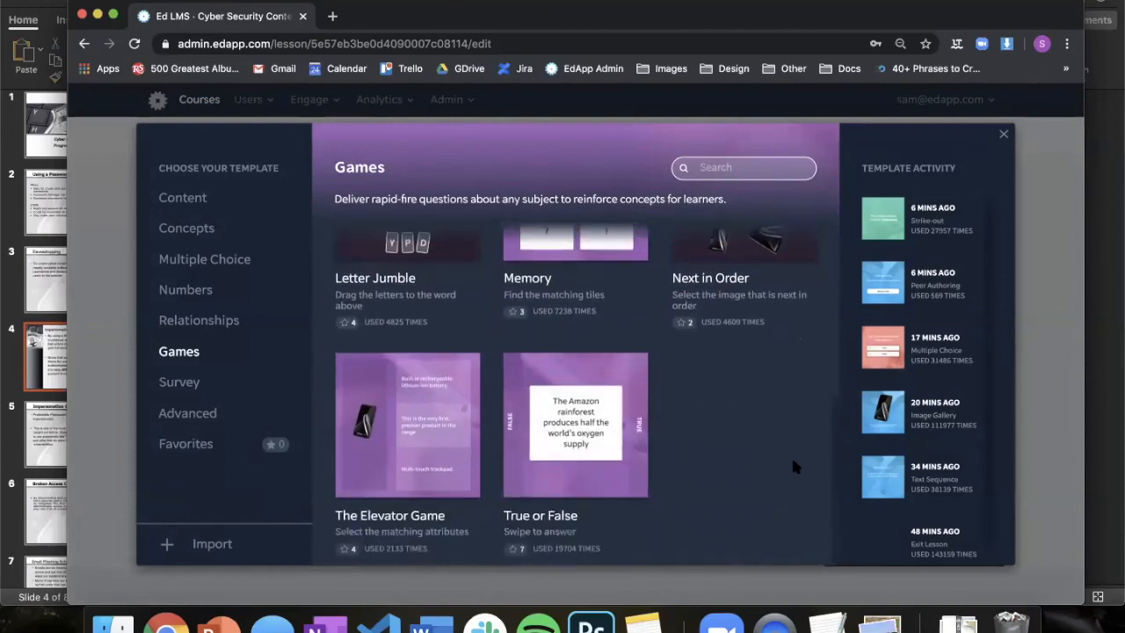
pyautogui.click(561, 425)
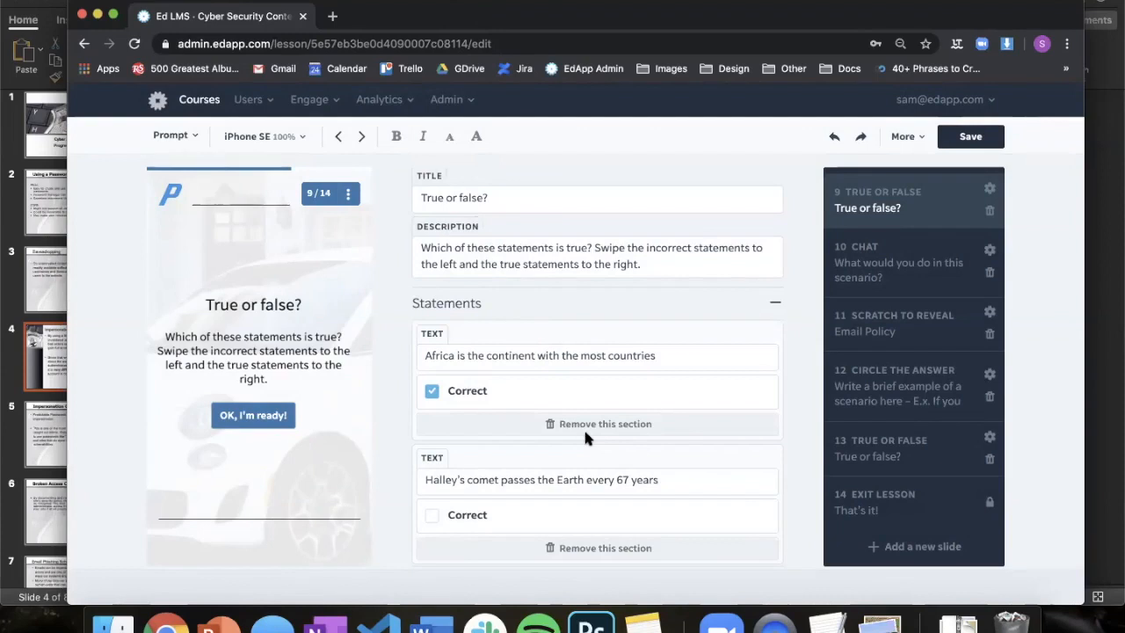
# - Review the True or False slide's description and test its game preview, swiping statements to the true and false sides and replaying it
pyautogui.scroll(1, 646, 405)
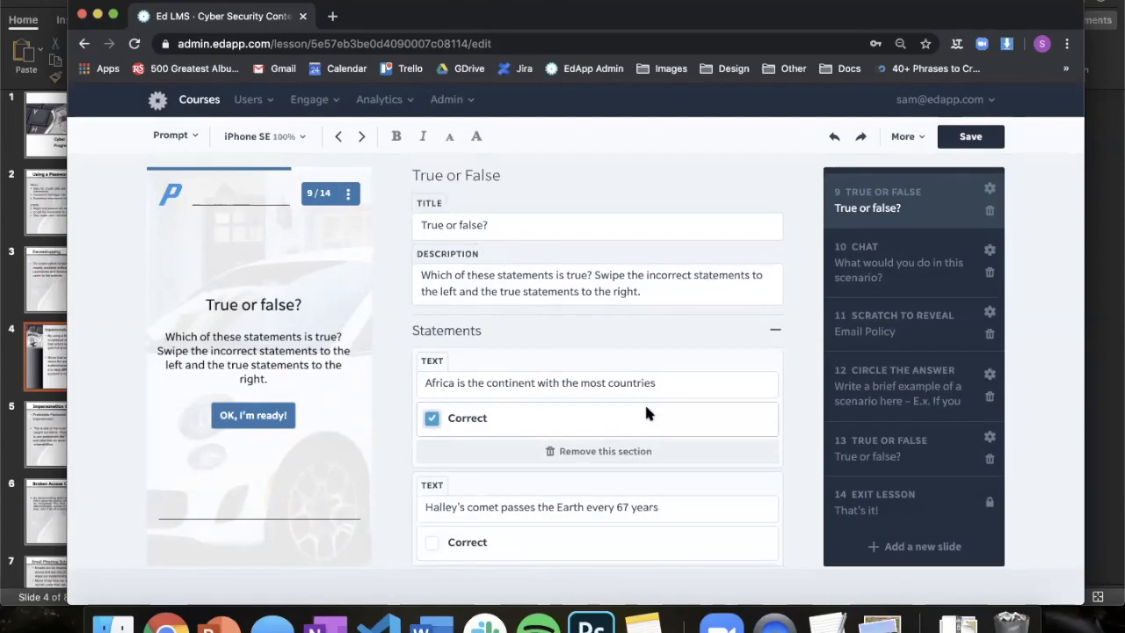
pyautogui.doubleClick(560, 276)
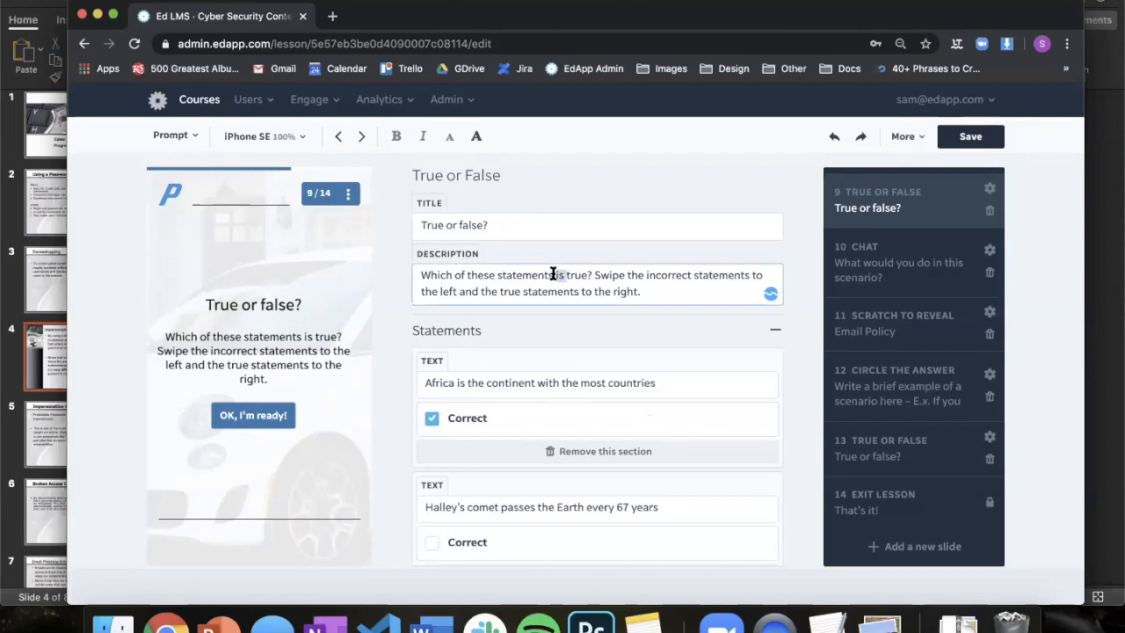
pyautogui.click(497, 292)
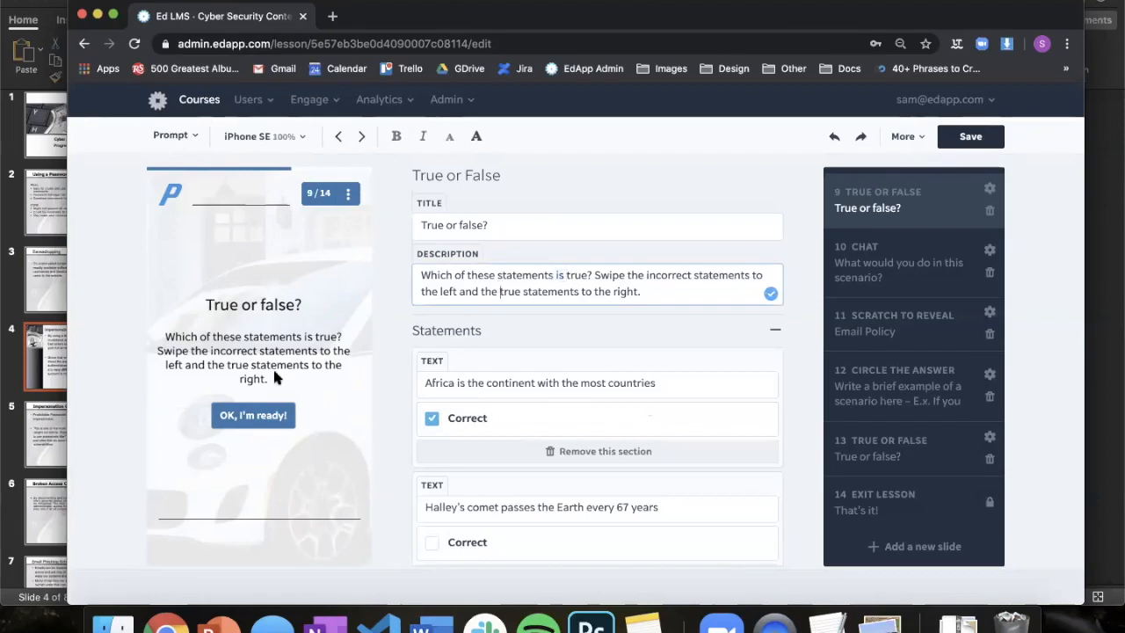
pyautogui.click(263, 416)
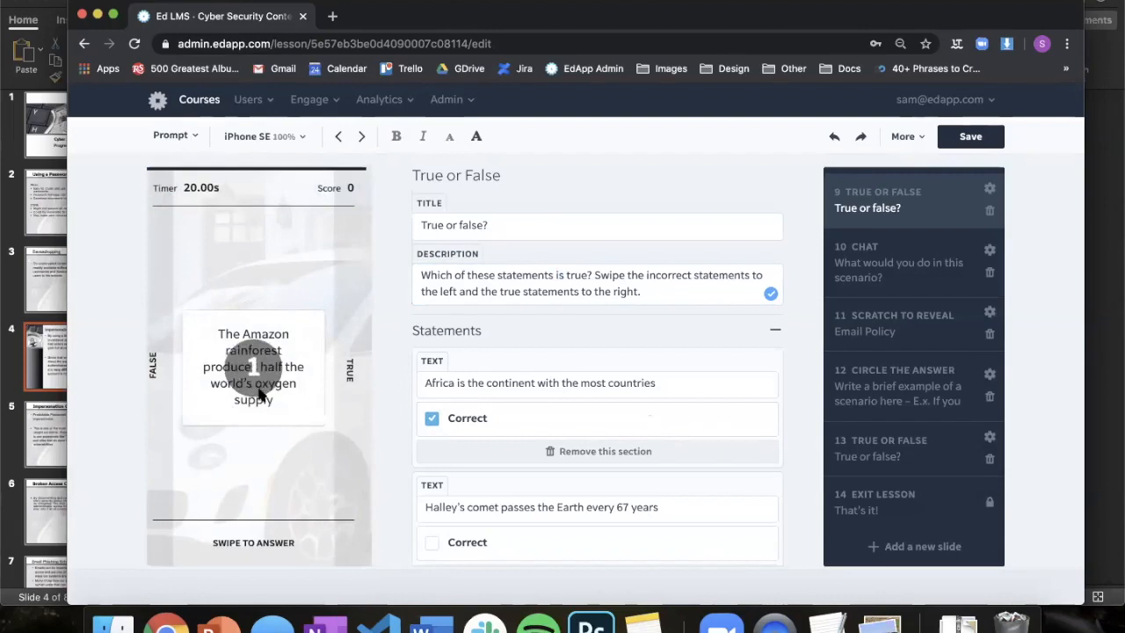
pyautogui.moveTo(218, 376); pyautogui.dragTo(322, 390)
pyautogui.moveTo(264, 356); pyautogui.dragTo(146, 341)
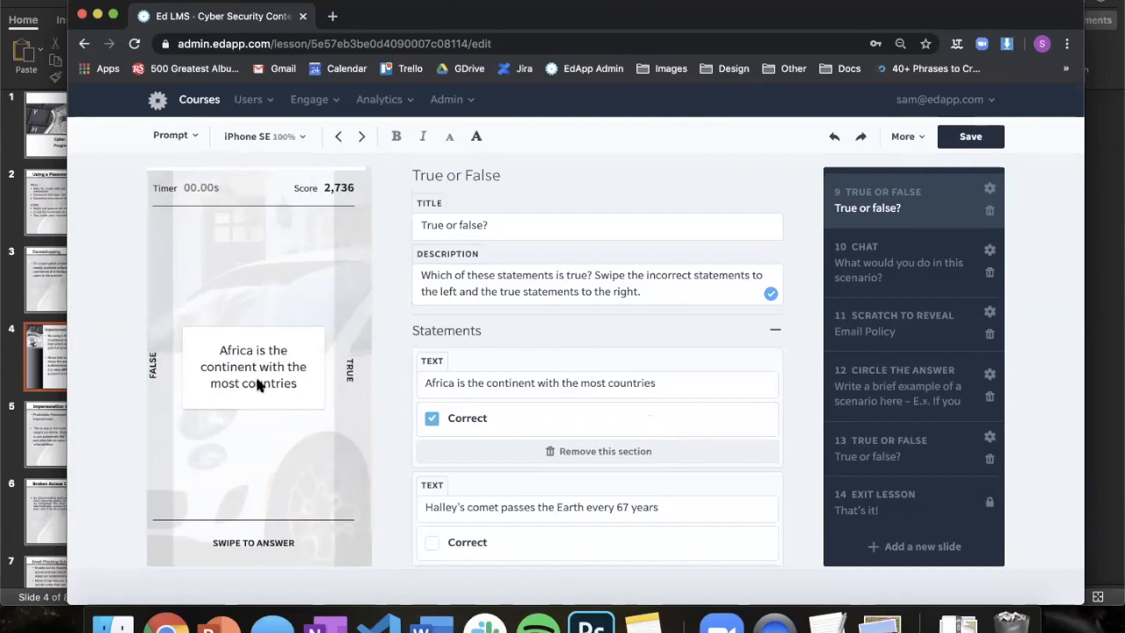
pyautogui.click(271, 405)
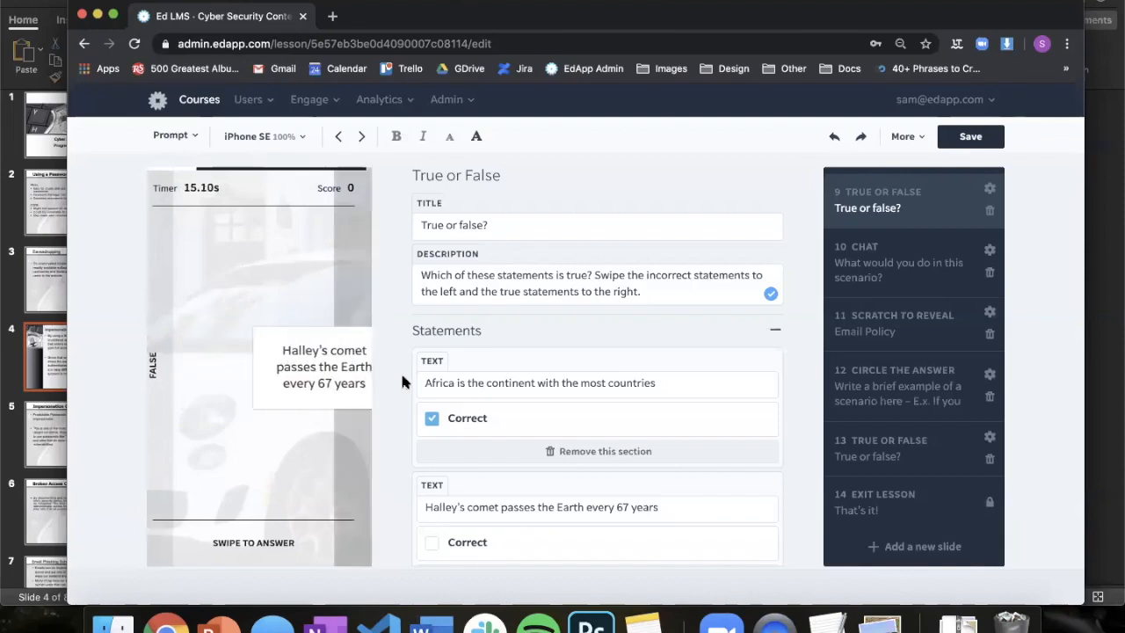
pyautogui.moveTo(282, 369); pyautogui.dragTo(193, 369)
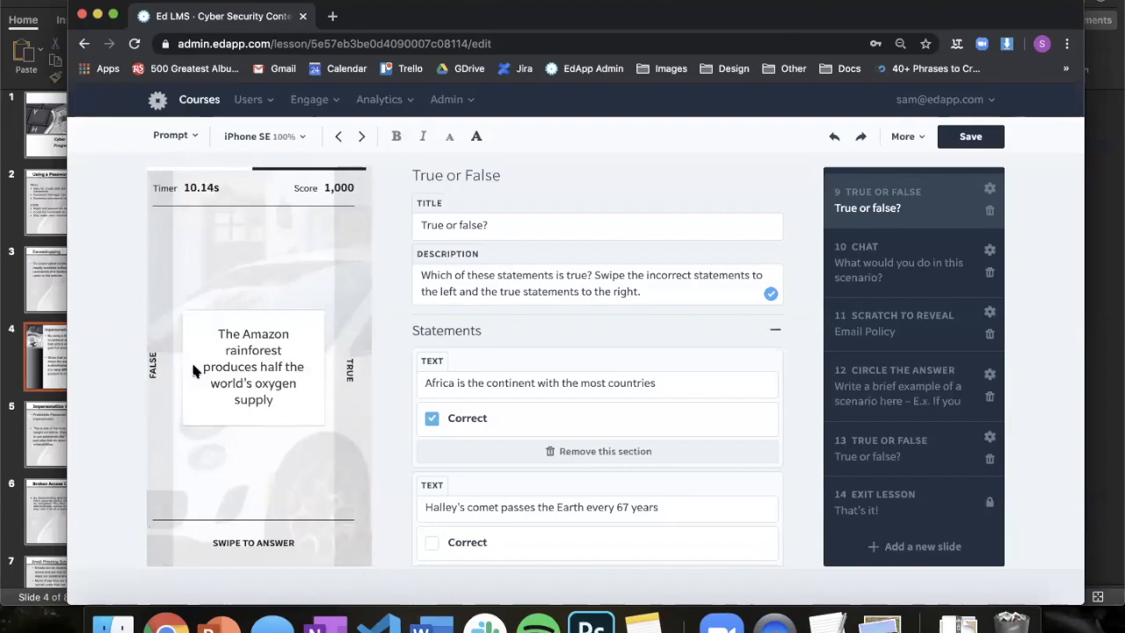
# - Swipe more statements to the true side in the True or False preview, and add a Find-a-word game slide after it
pyautogui.moveTo(279, 368); pyautogui.dragTo(370, 382)
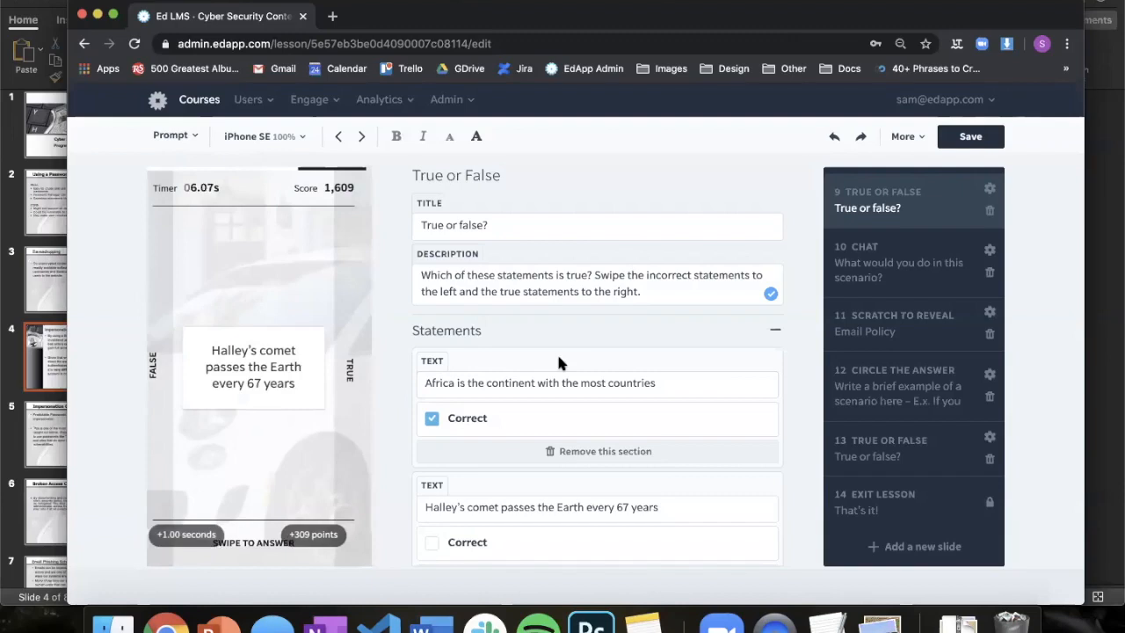
pyautogui.moveTo(272, 360); pyautogui.dragTo(499, 388)
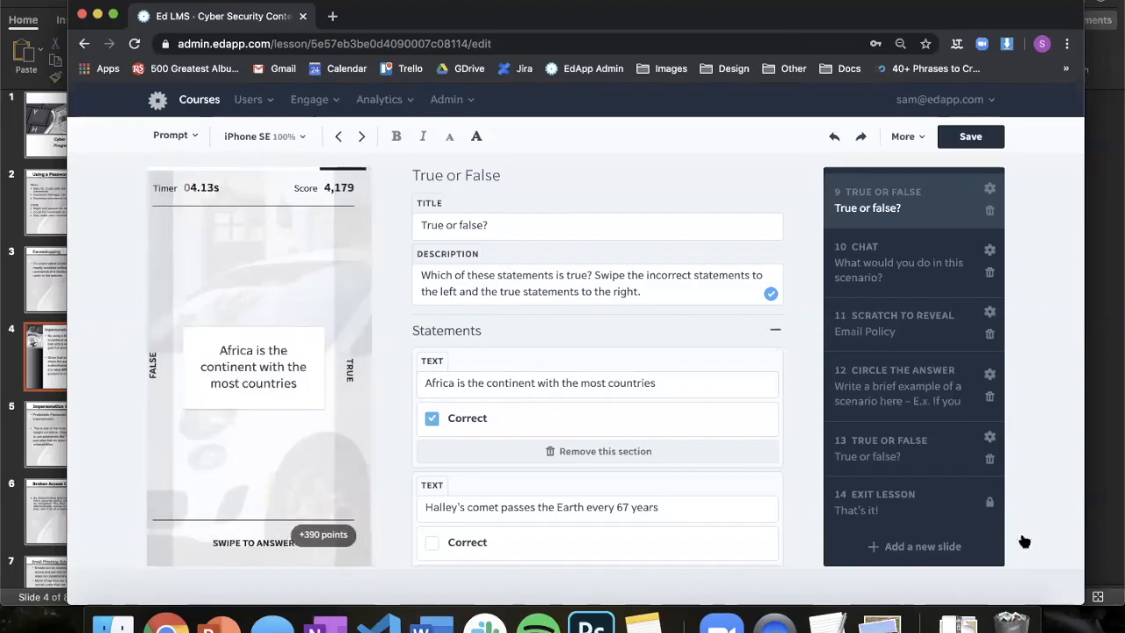
pyautogui.click(919, 546)
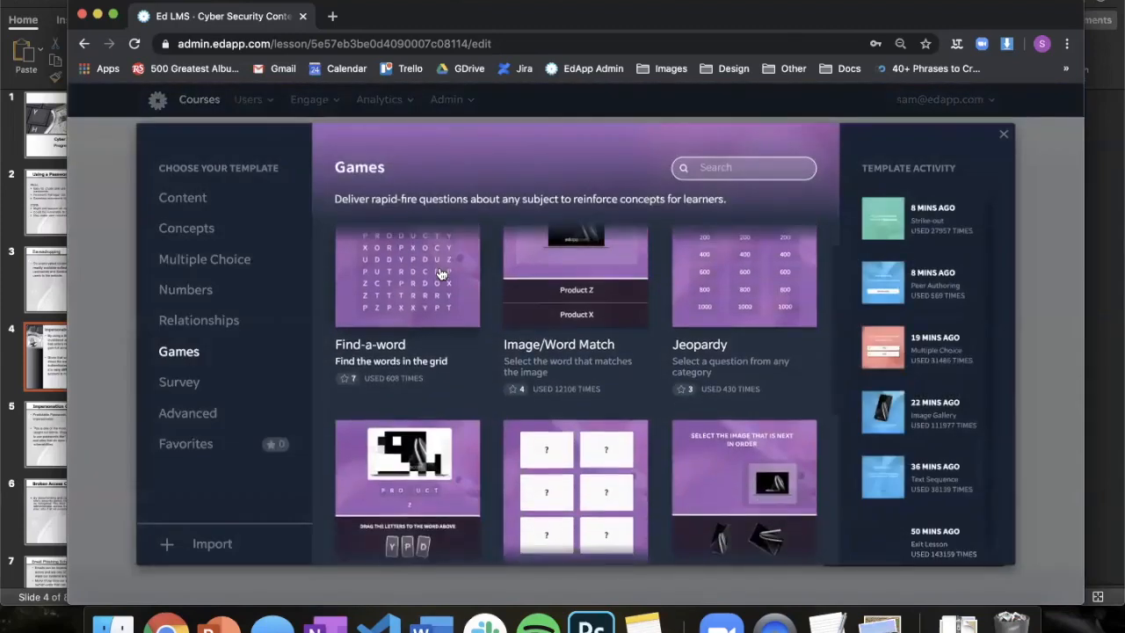
pyautogui.click(457, 314)
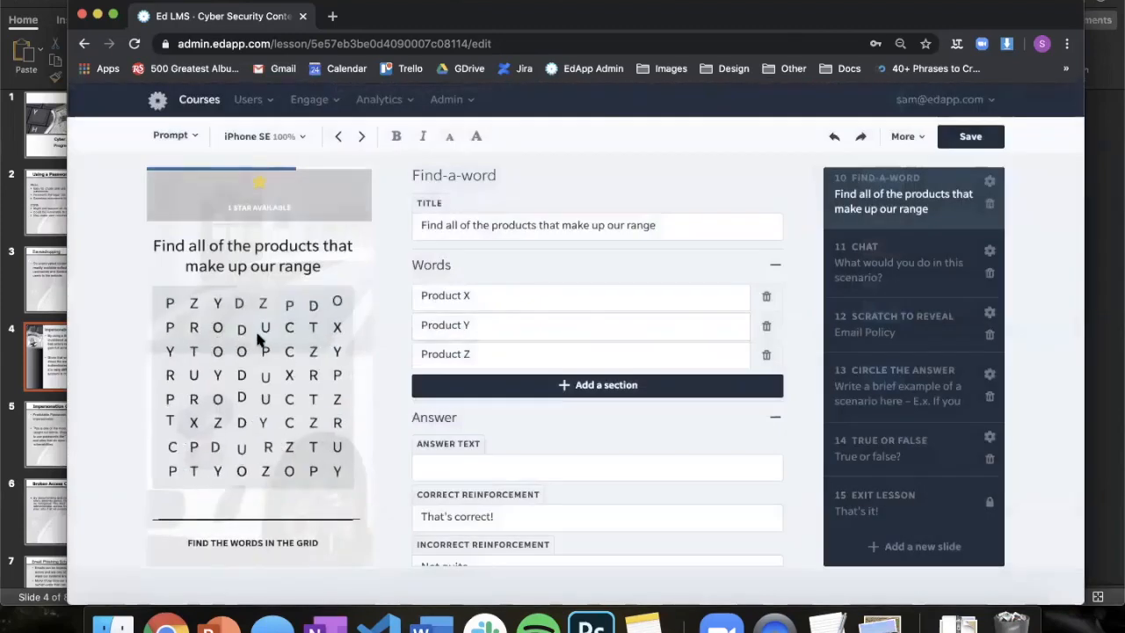
# - Replace the three Find-a-word words with Security, phone and cyber, and try selecting letters of "cyber" in the preview grid
pyautogui.moveTo(509, 302); pyautogui.dragTo(389, 294)
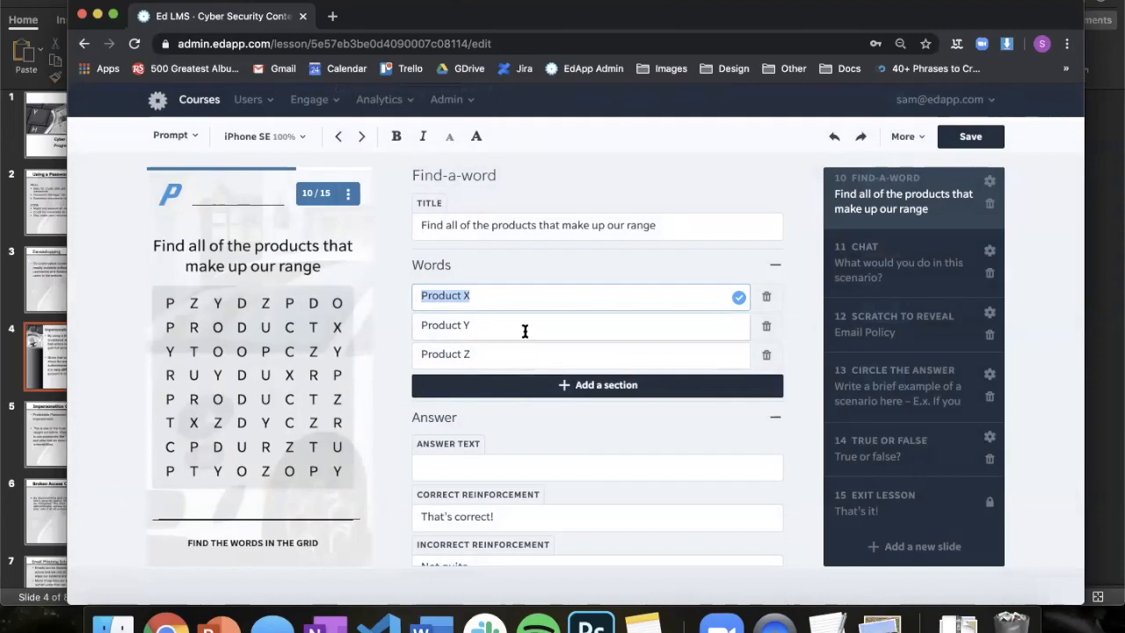
pyautogui.write('Security')
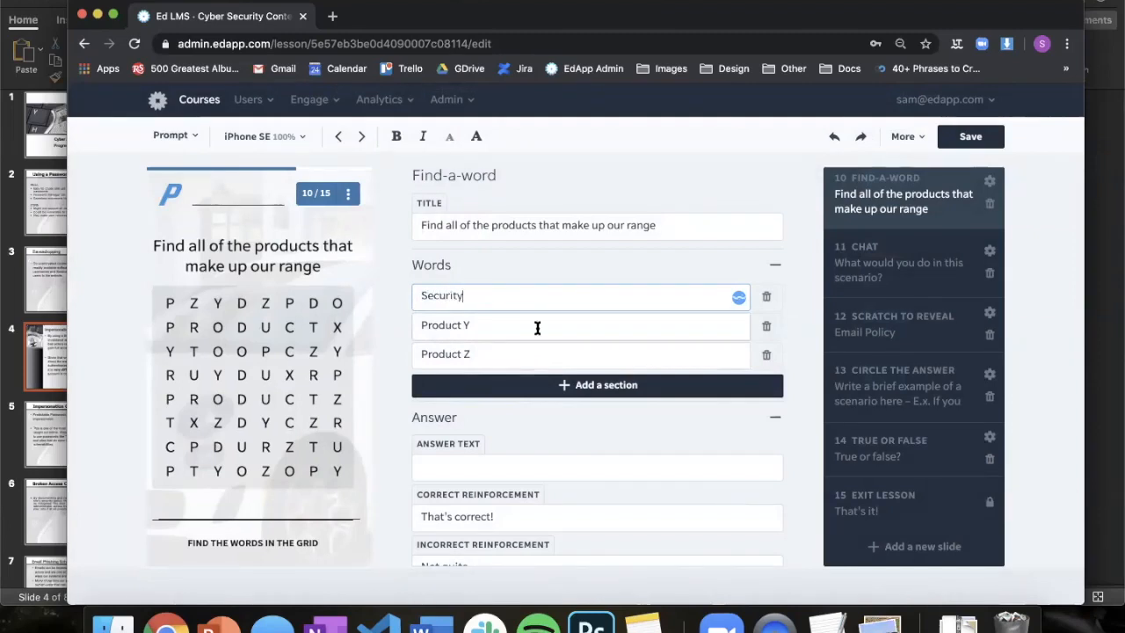
pyautogui.tripleClick(458, 324)
pyautogui.write('phone')
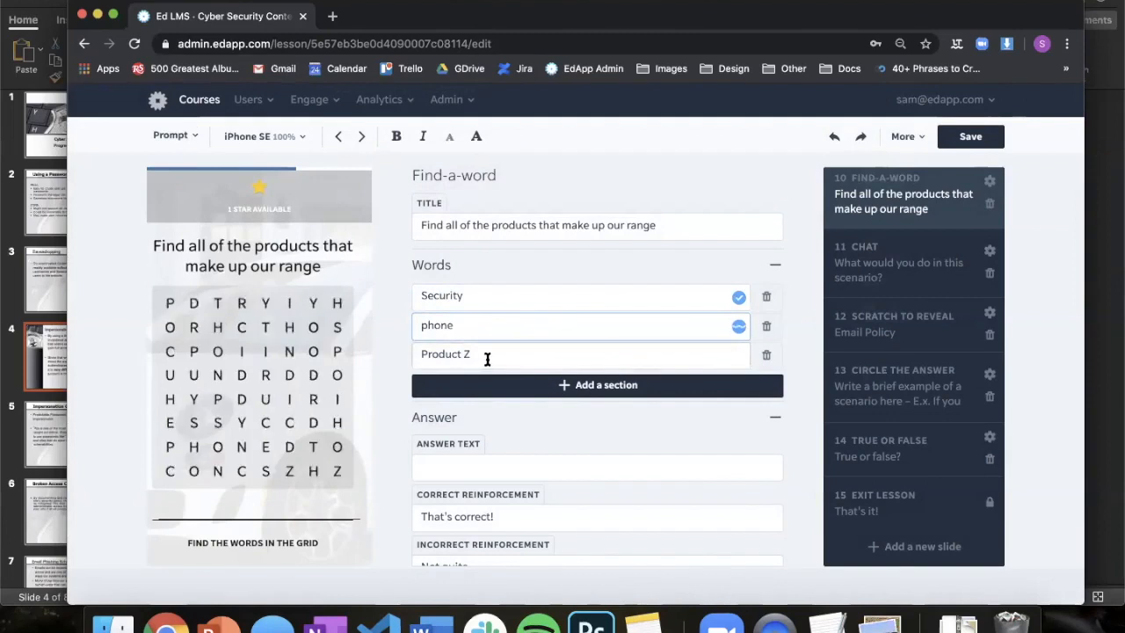
pyautogui.moveTo(484, 355); pyautogui.dragTo(390, 354)
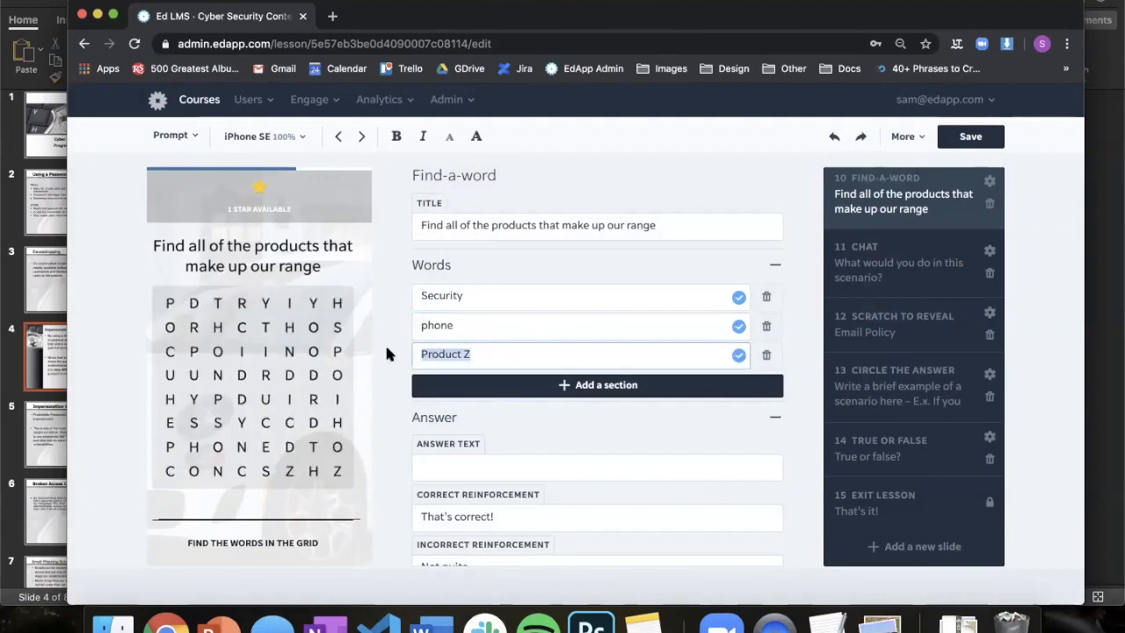
pyautogui.write('cyber')
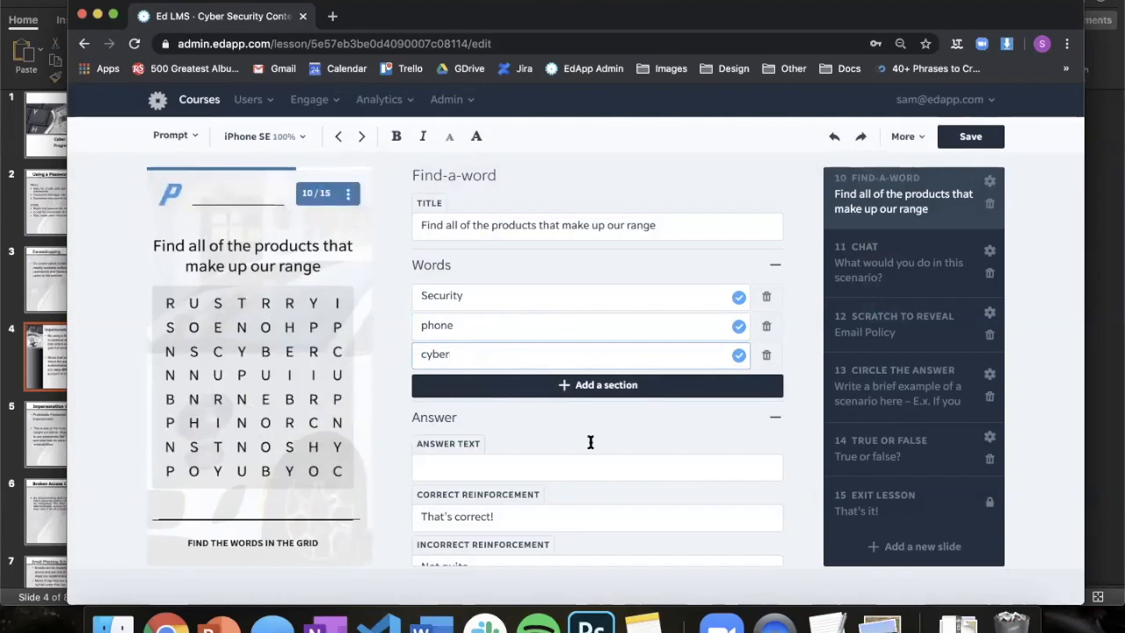
pyautogui.moveTo(200, 352); pyautogui.dragTo(223, 354)
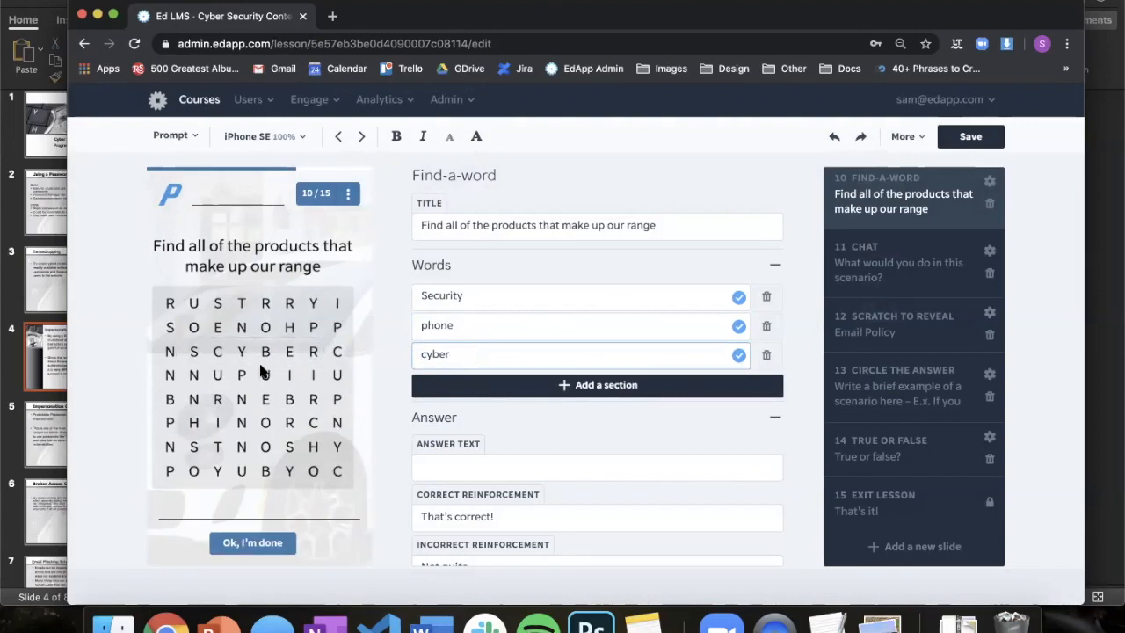
# - Add a Memory game slide from the Games templates after the Find-a-word slide
pyautogui.click(914, 547)
pyautogui.scroll(-5, 555, 315)
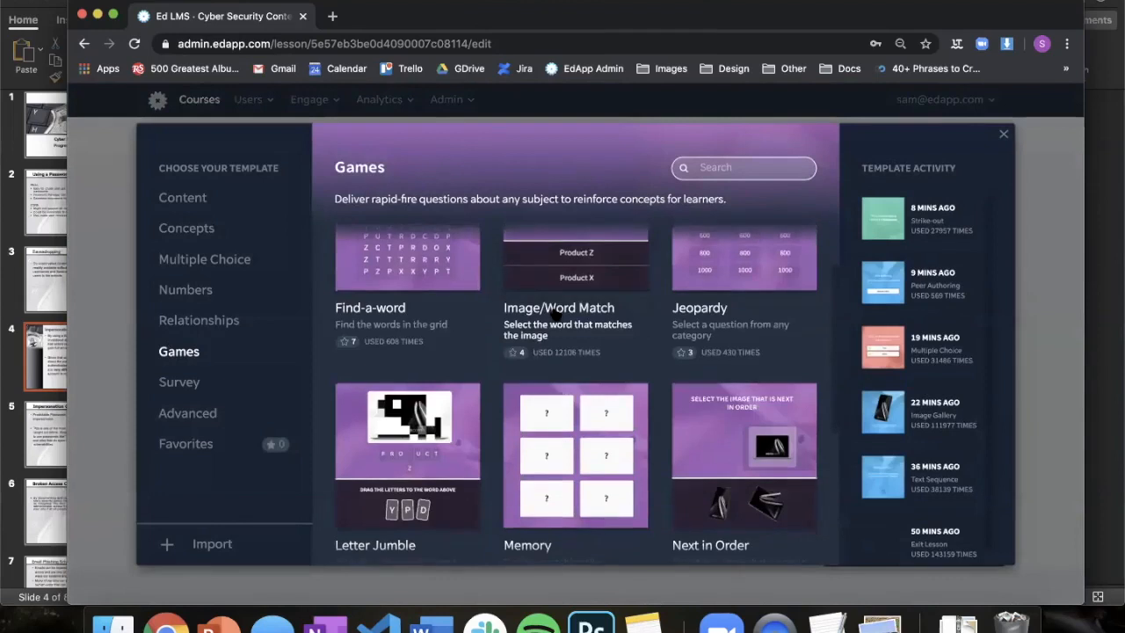
pyautogui.click(555, 315)
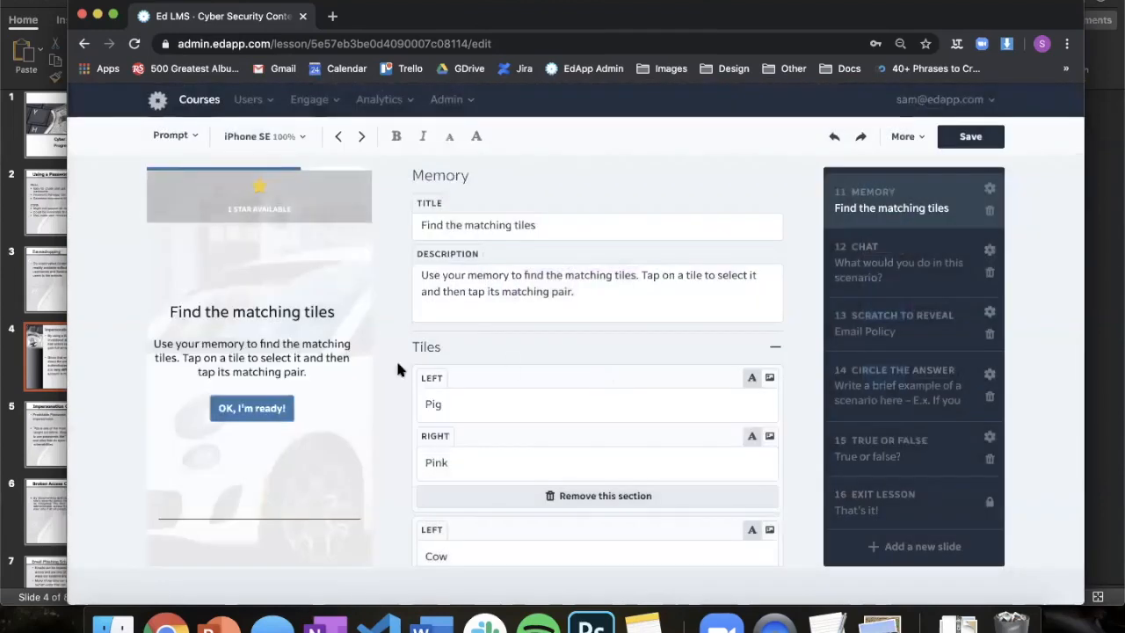
# - Start the Memory game in the preview and test it by flipping pairs of tiles to find matches
pyautogui.click(252, 409)
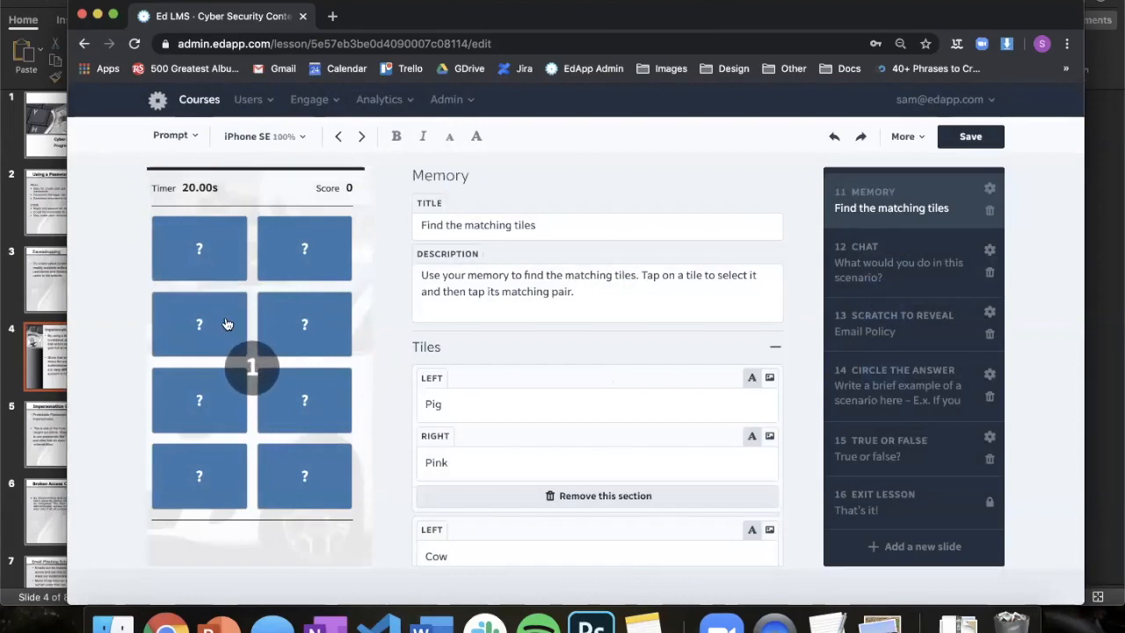
pyautogui.click(229, 335)
pyautogui.click(286, 393)
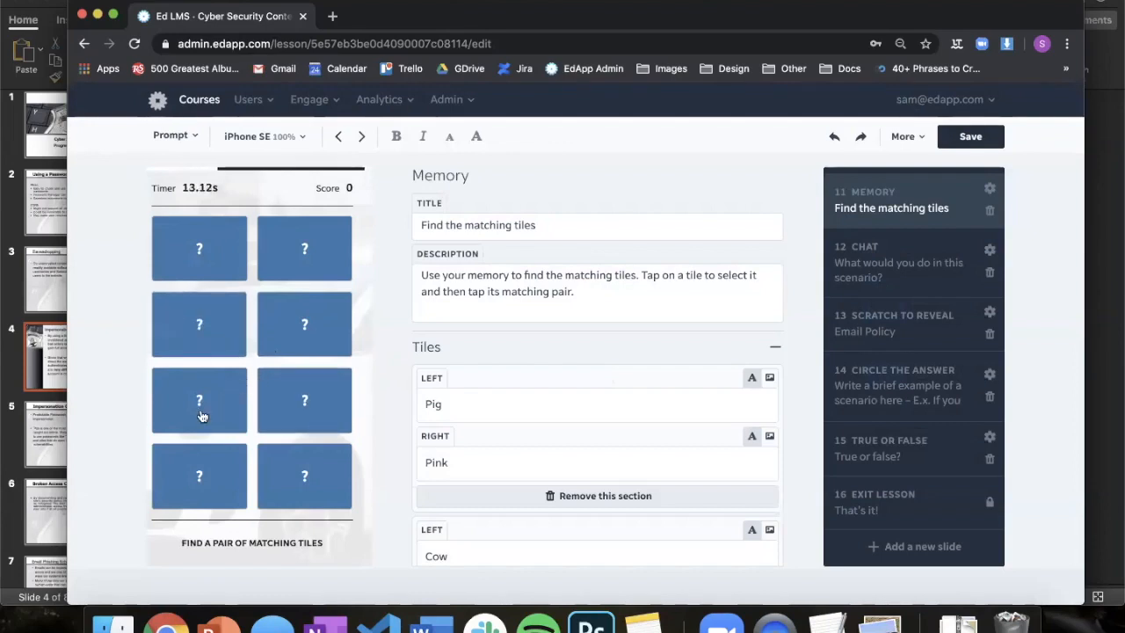
pyautogui.click(202, 405)
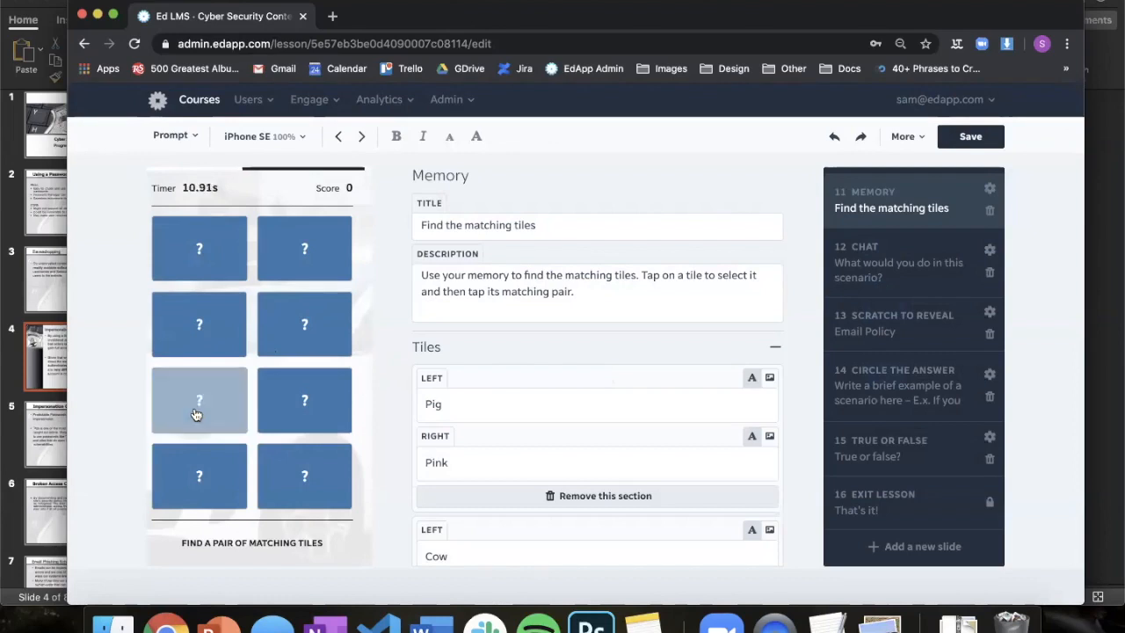
pyautogui.click(286, 331)
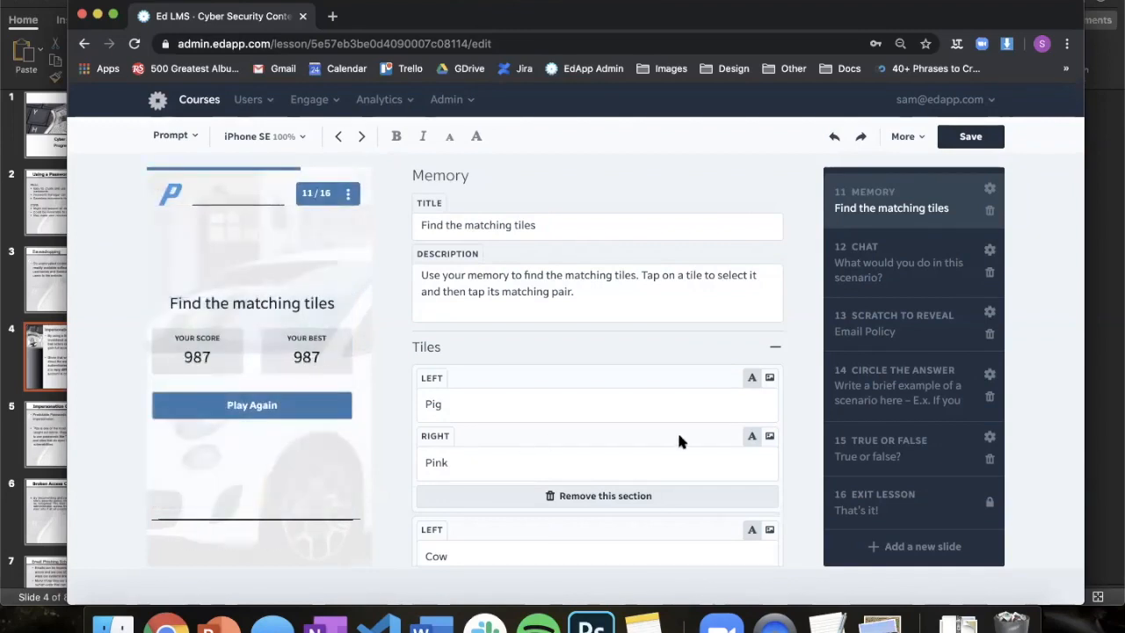
# - Add a Letter Jumble game slide from the Games templates after the Memory slide
pyautogui.click(919, 547)
pyautogui.scroll(-2, 474, 331)
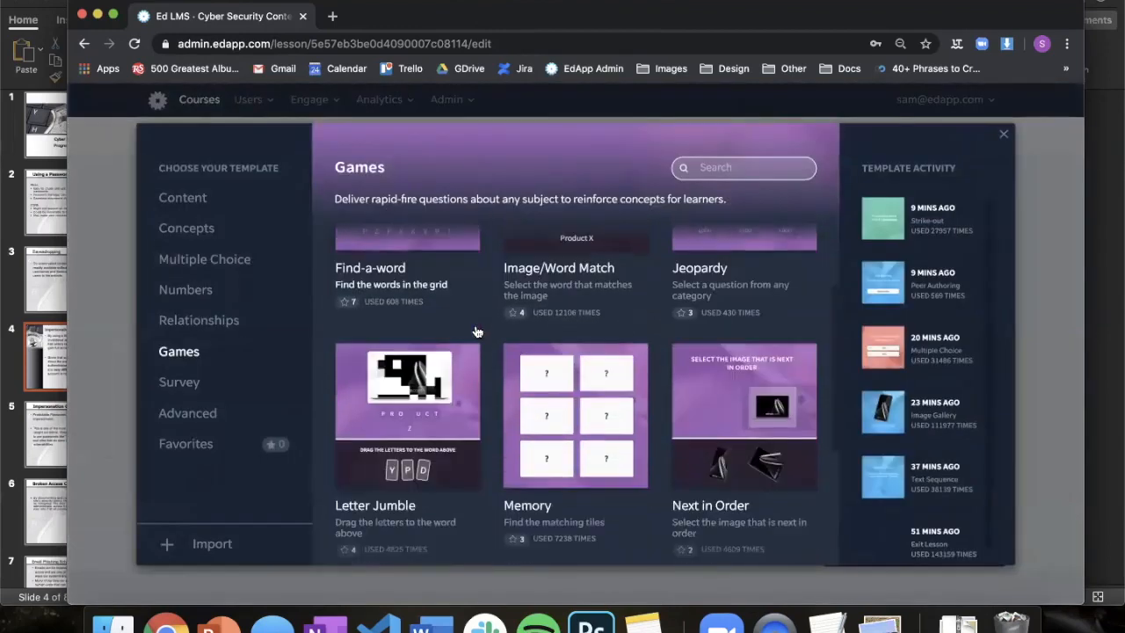
pyautogui.scroll(-2, 475, 331)
pyautogui.click(414, 343)
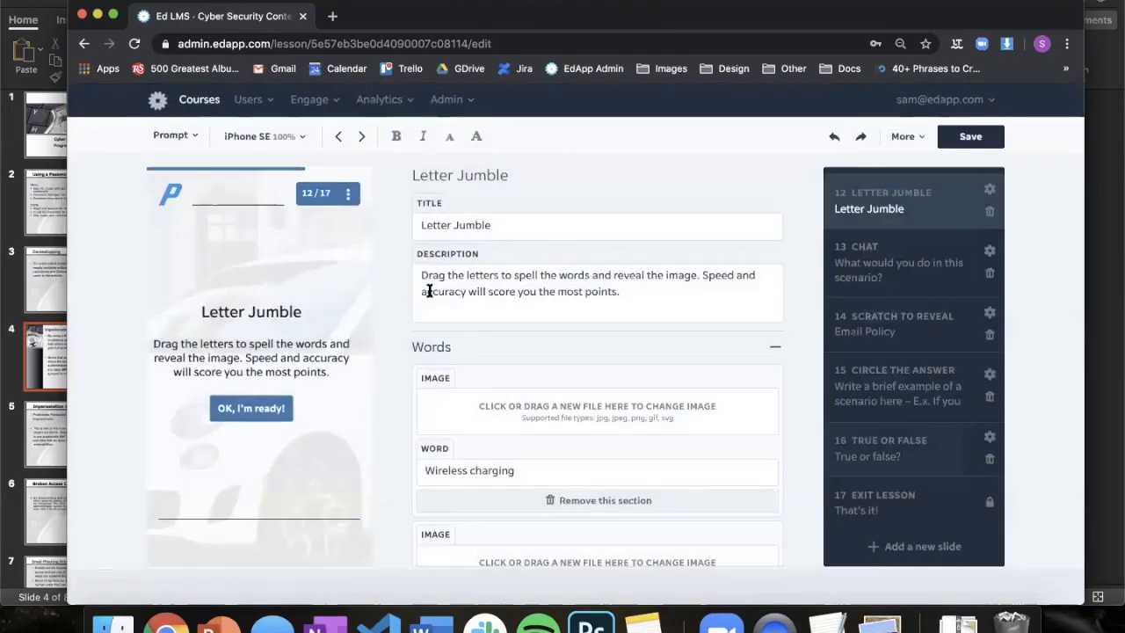
# - Play the Letter Jumble preview, placing the missing letters in words such as Touch Screen and Retina Display
pyautogui.click(269, 406)
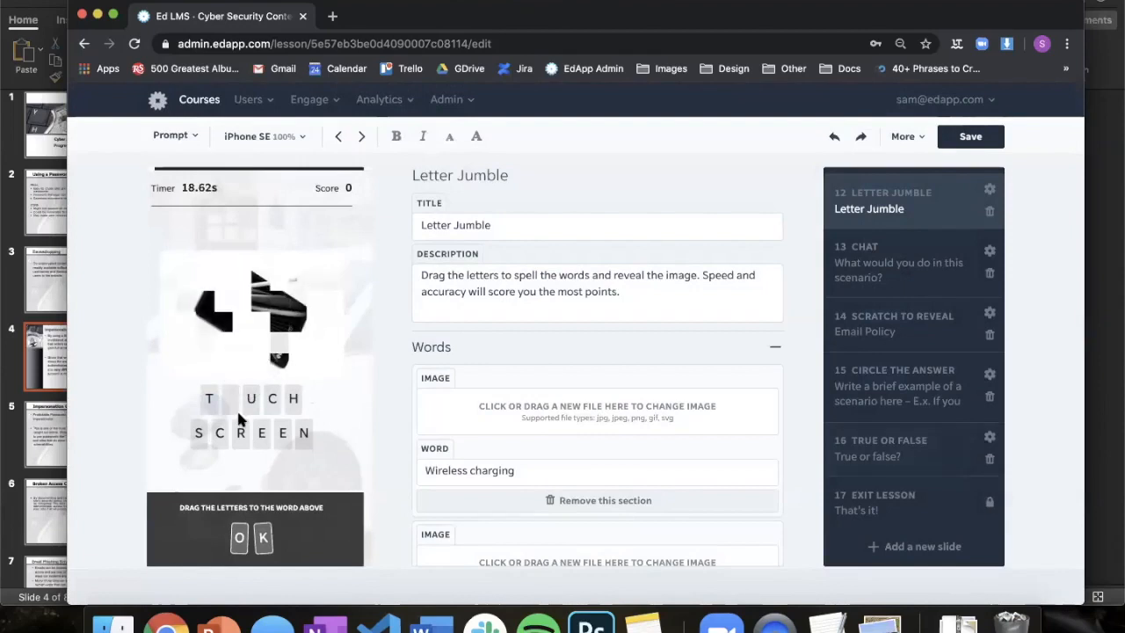
pyautogui.moveTo(240, 536); pyautogui.dragTo(231, 398)
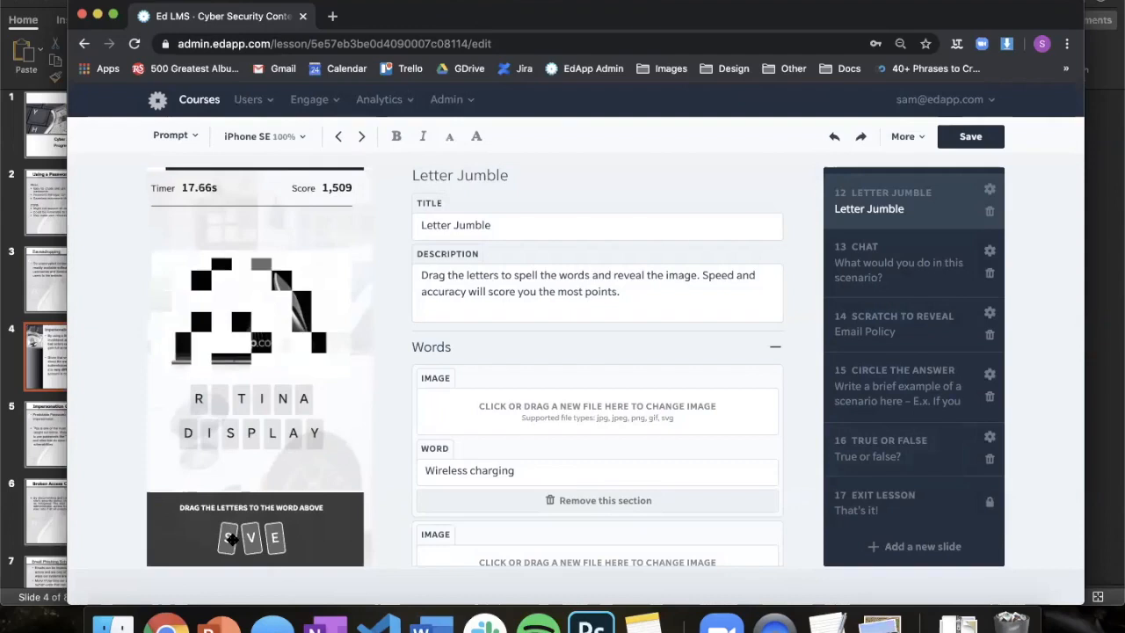
pyautogui.moveTo(276, 543); pyautogui.dragTo(219, 400)
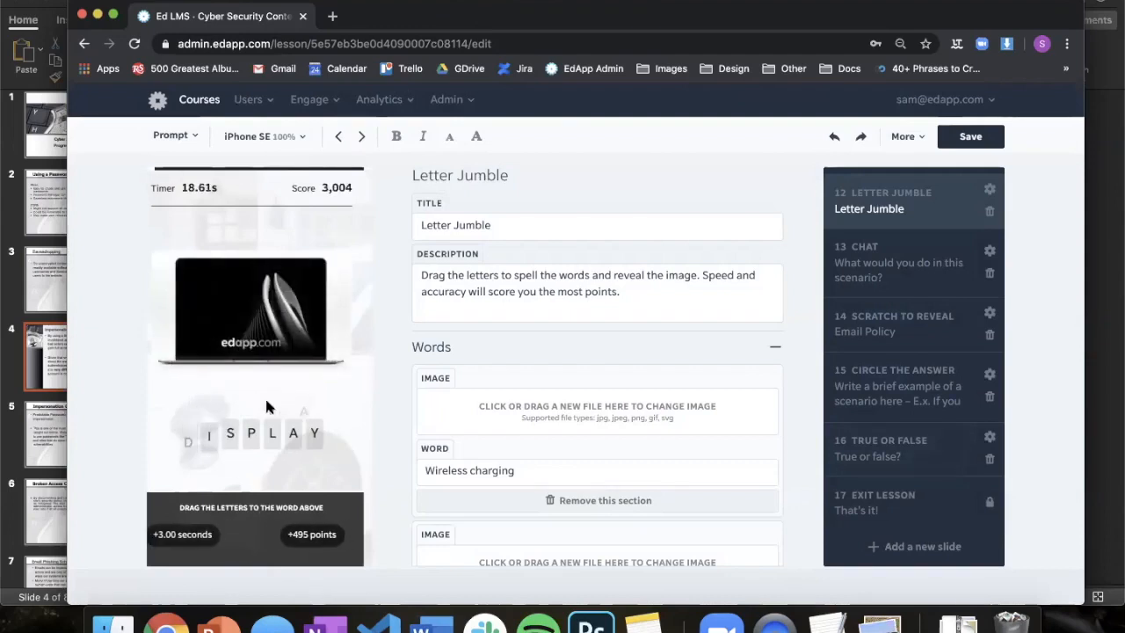
pyautogui.moveTo(257, 538); pyautogui.dragTo(199, 434)
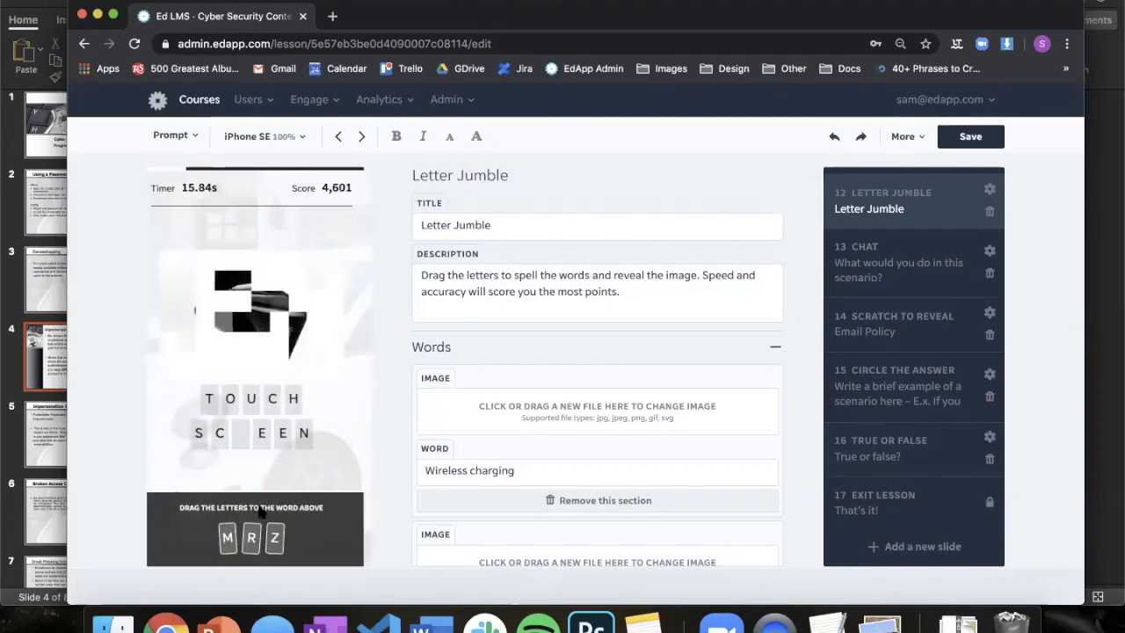
pyautogui.moveTo(252, 538); pyautogui.dragTo(240, 433)
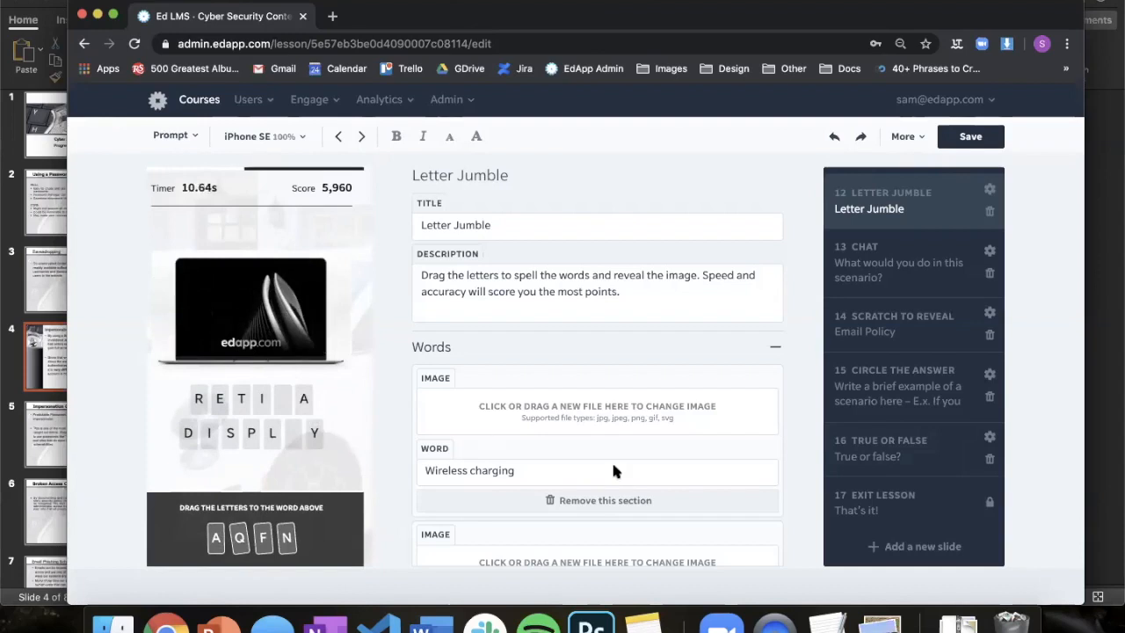
# - Add a Jeopardy game slide from the Games templates after the Letter Jumble slide
pyautogui.click(915, 546)
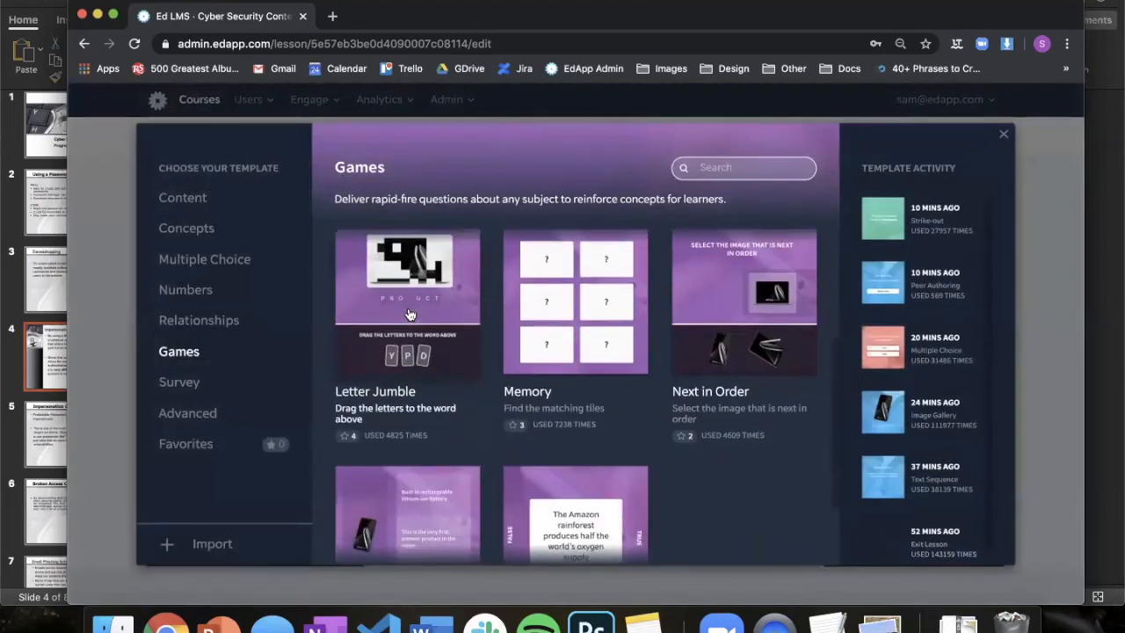
pyautogui.scroll(3, 409, 315)
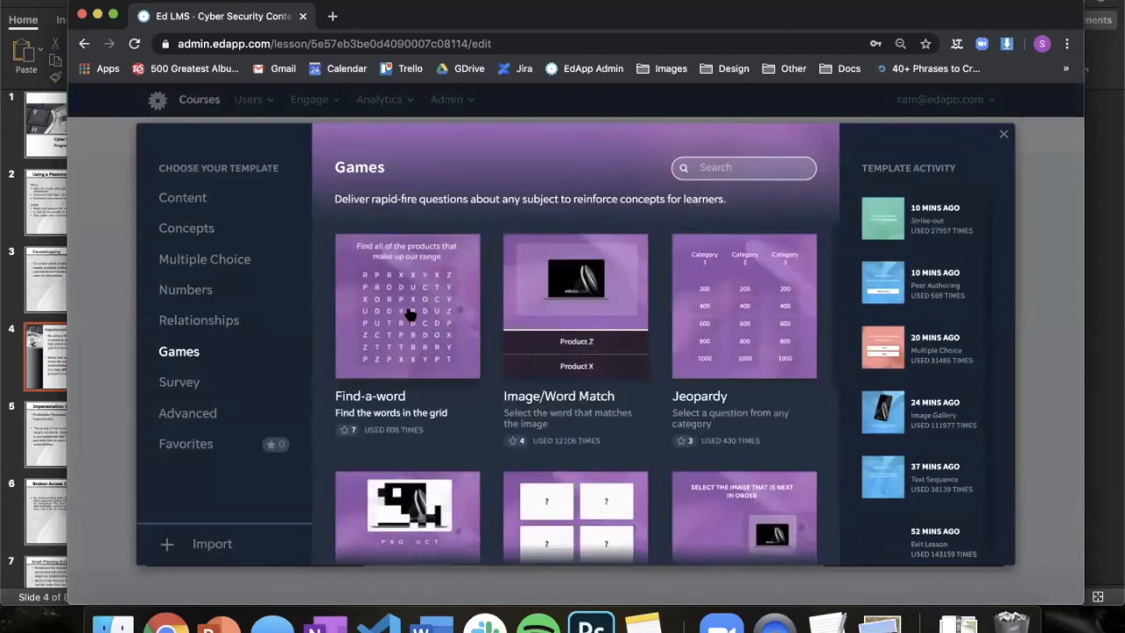
pyautogui.click(744, 317)
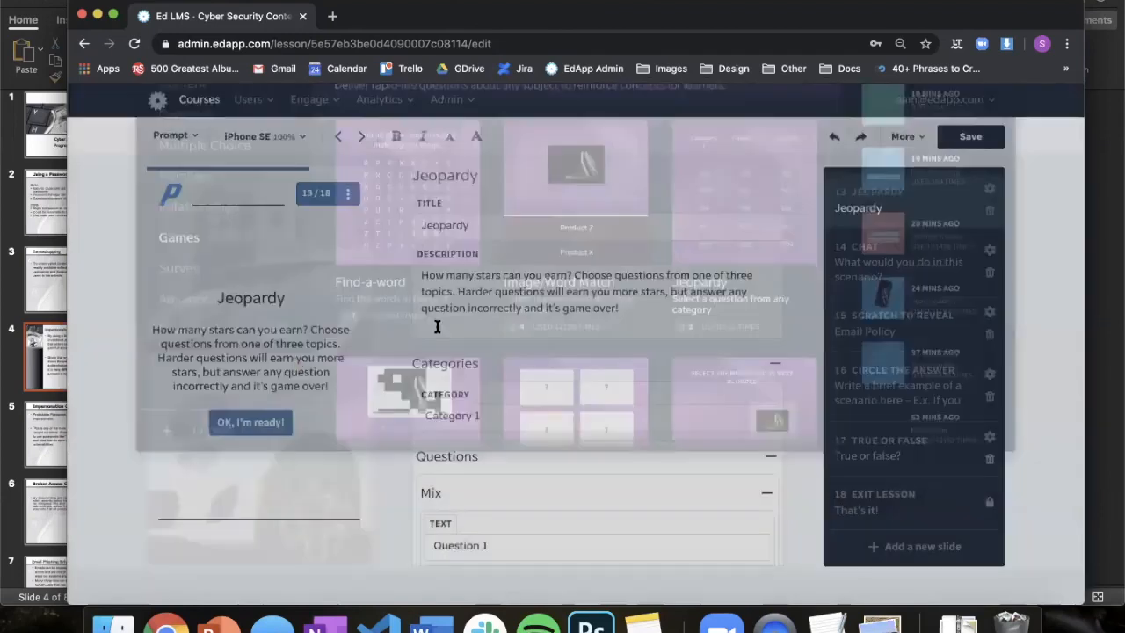
# - Start the Jeopardy game in the preview and answer Category 1's 200-point question with True
pyautogui.click(266, 429)
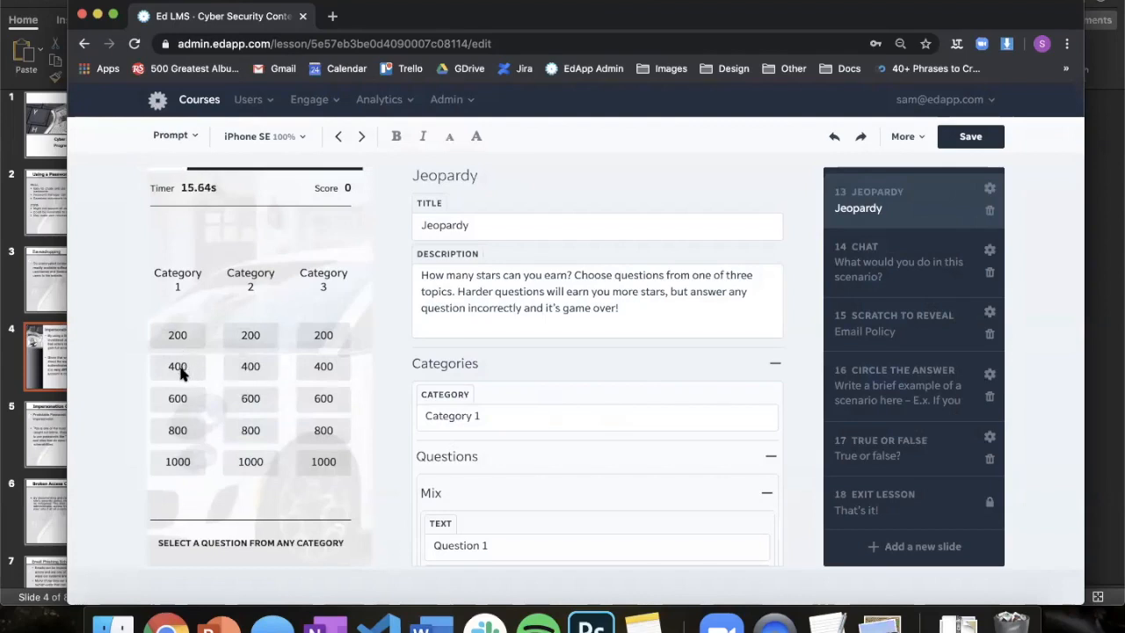
pyautogui.click(193, 338)
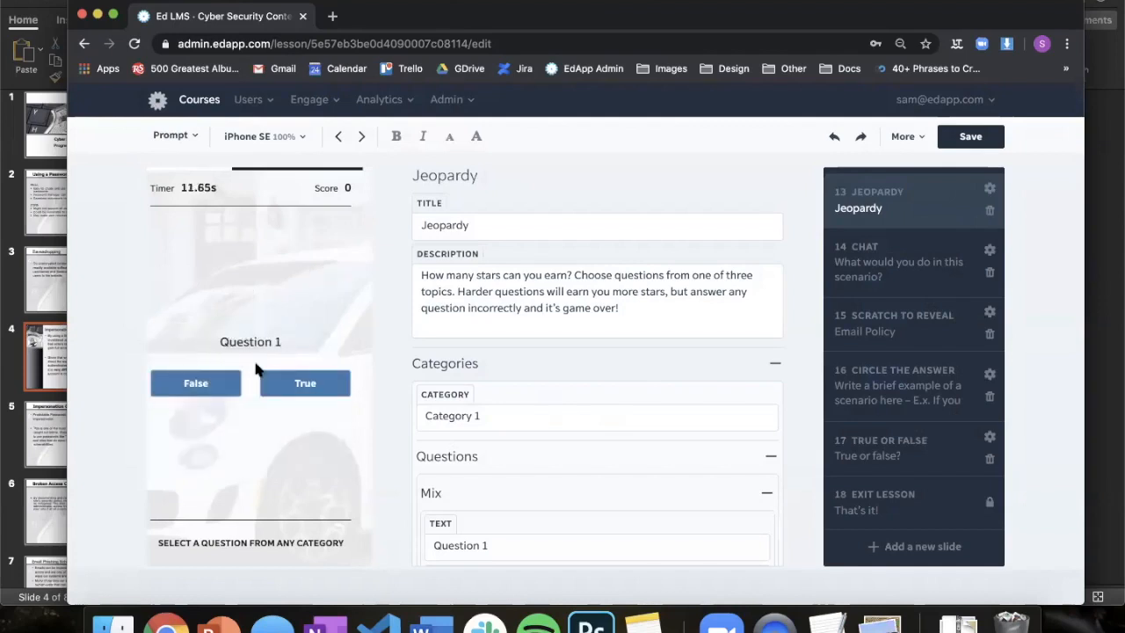
pyautogui.click(297, 395)
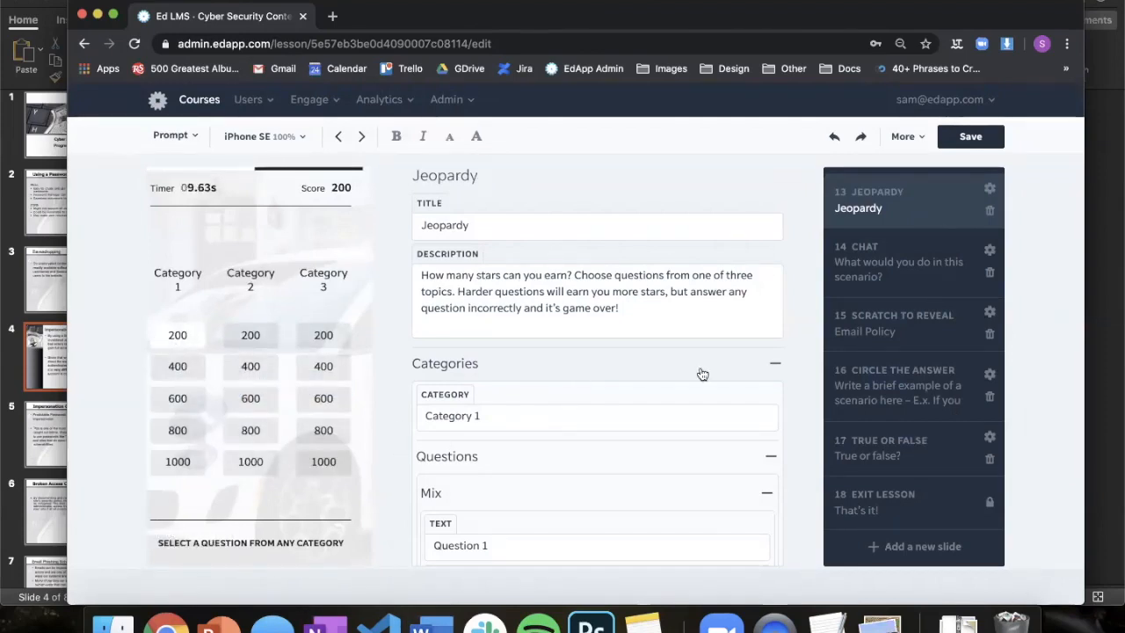
# - Save the Cyber Security lesson content and return to the lessons of the Compliance Scaffold: Cyber Security course
pyautogui.scroll(-5, 702, 374)
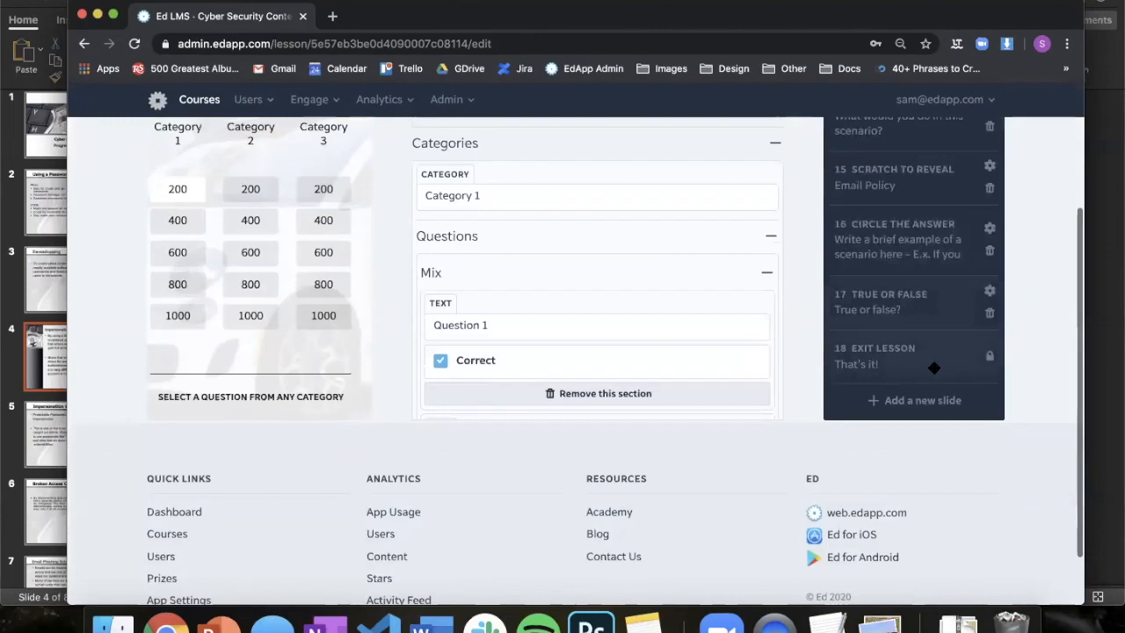
pyautogui.scroll(4, 933, 368)
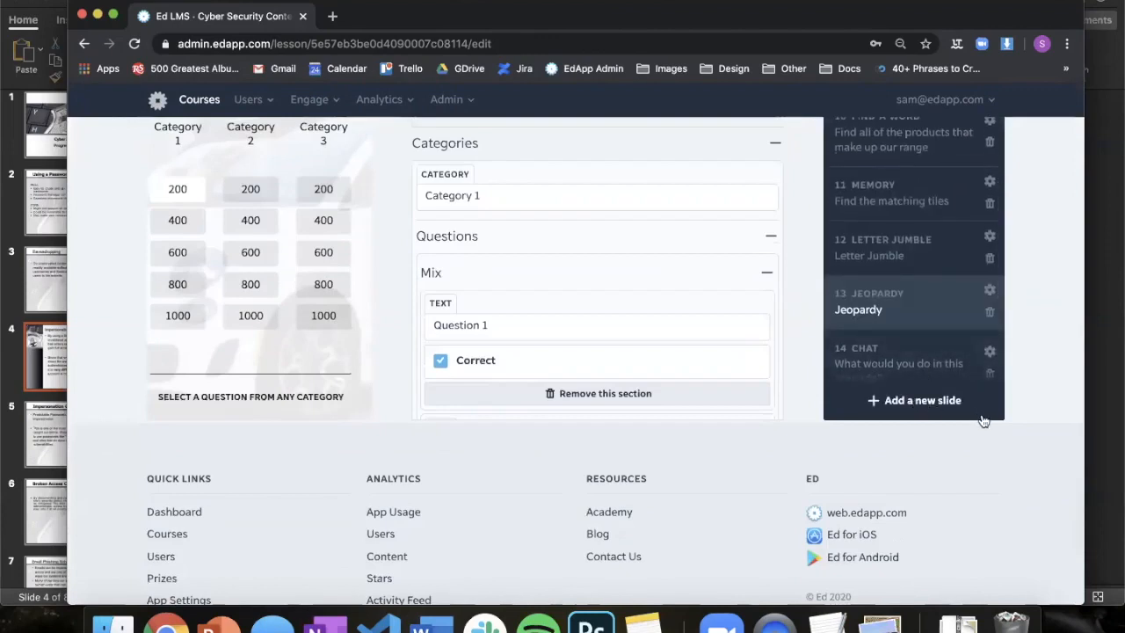
pyautogui.scroll(2, 687, 327)
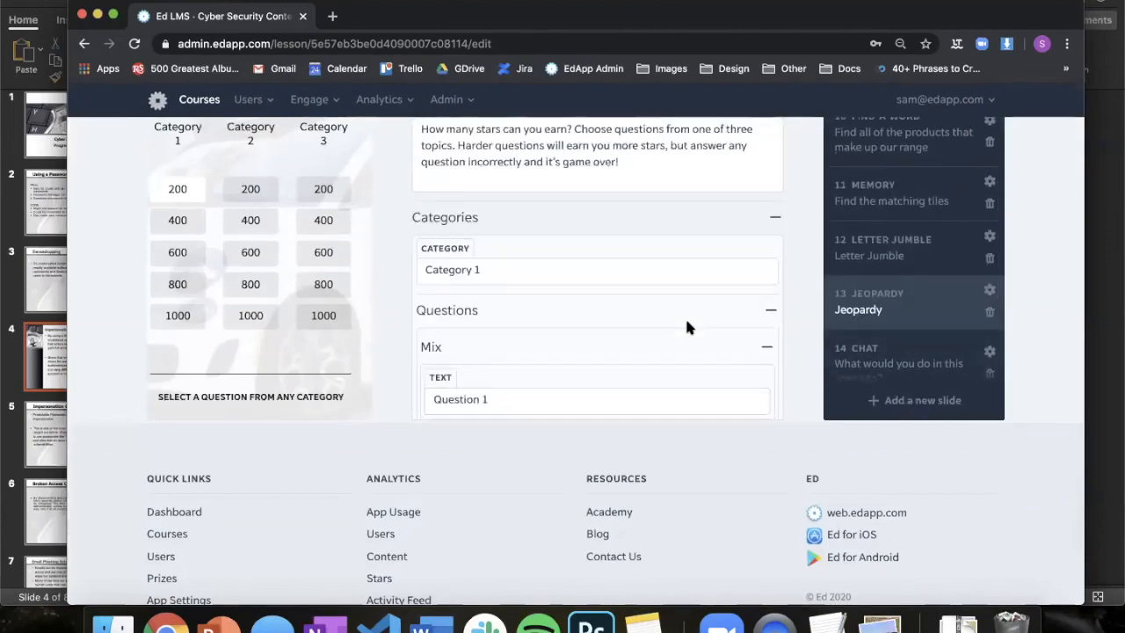
pyautogui.scroll(5, 687, 327)
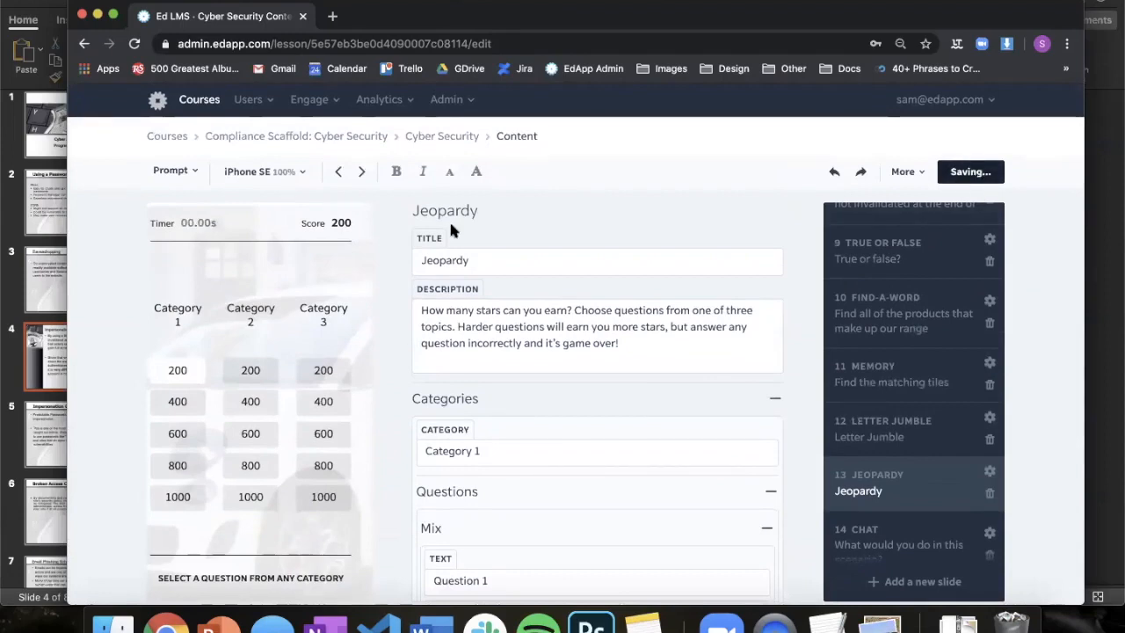
pyautogui.click(369, 138)
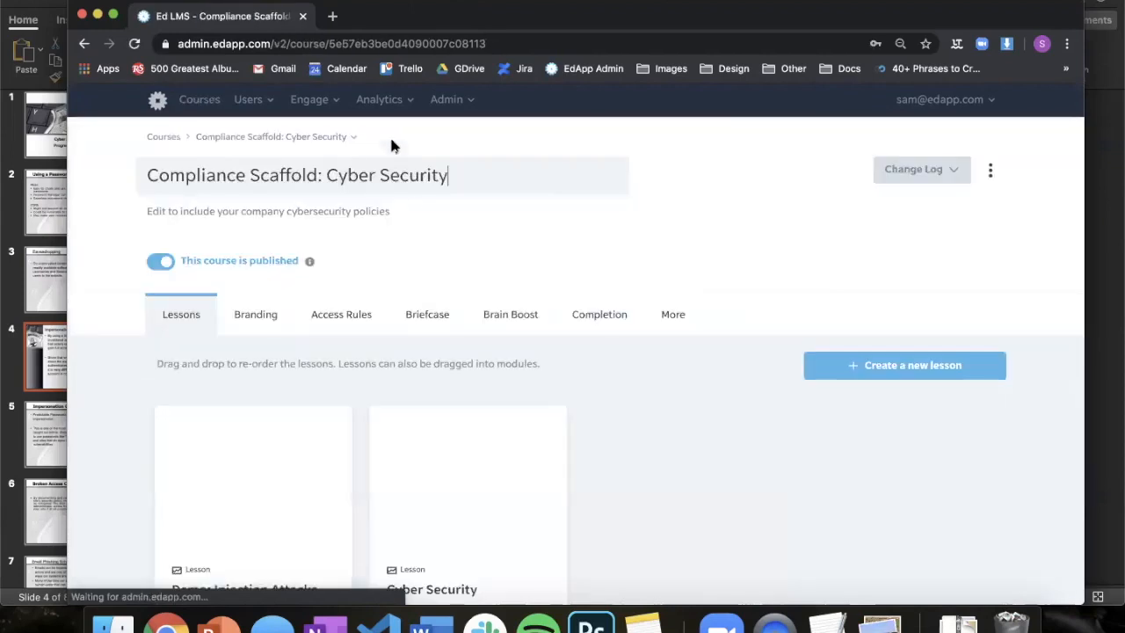
pyautogui.scroll(-5, 433, 308)
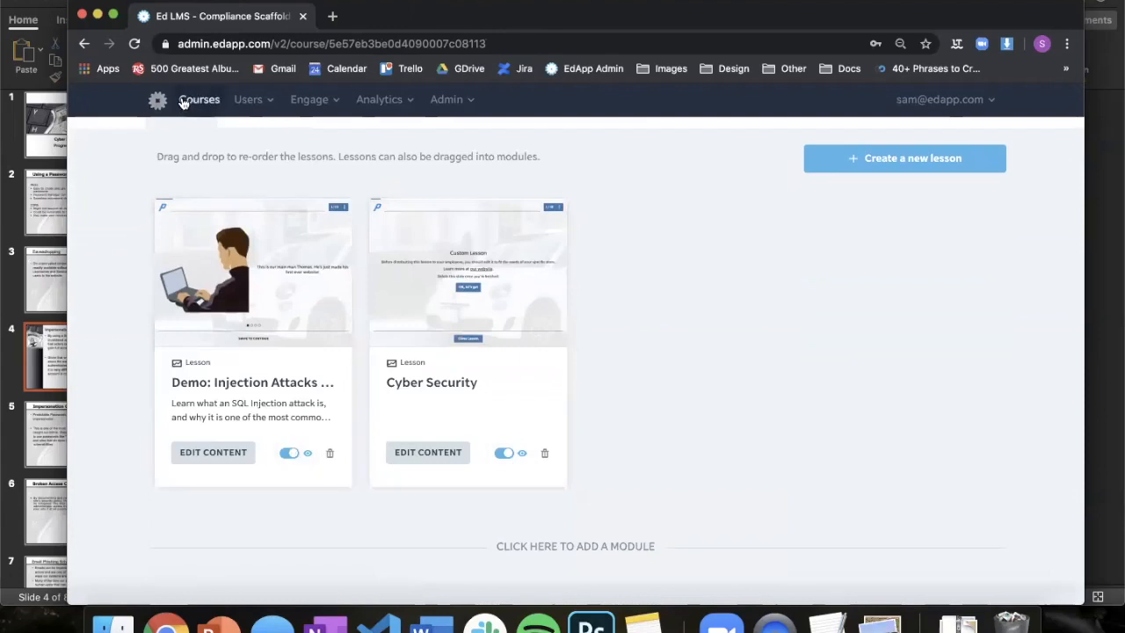
# - Open the Demo: Injection Attacks Copy lesson from the Compliance Scaffold: Cyber Security course for content editing
pyautogui.scroll(5, 264, 226)
pyautogui.scroll(-2, 361, 313)
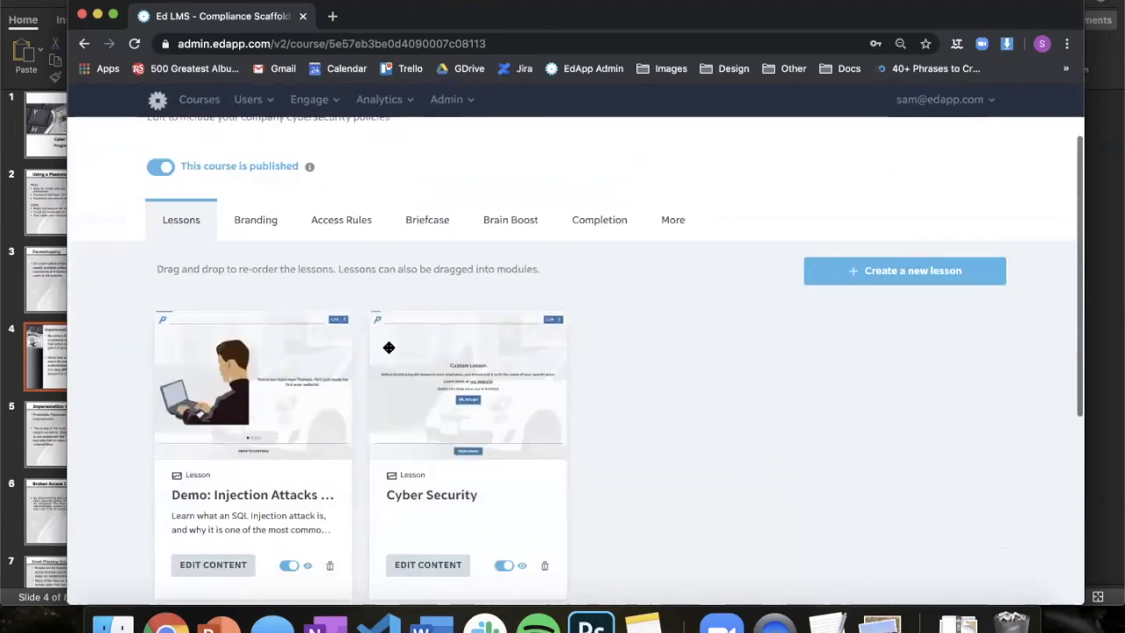
pyautogui.click(309, 402)
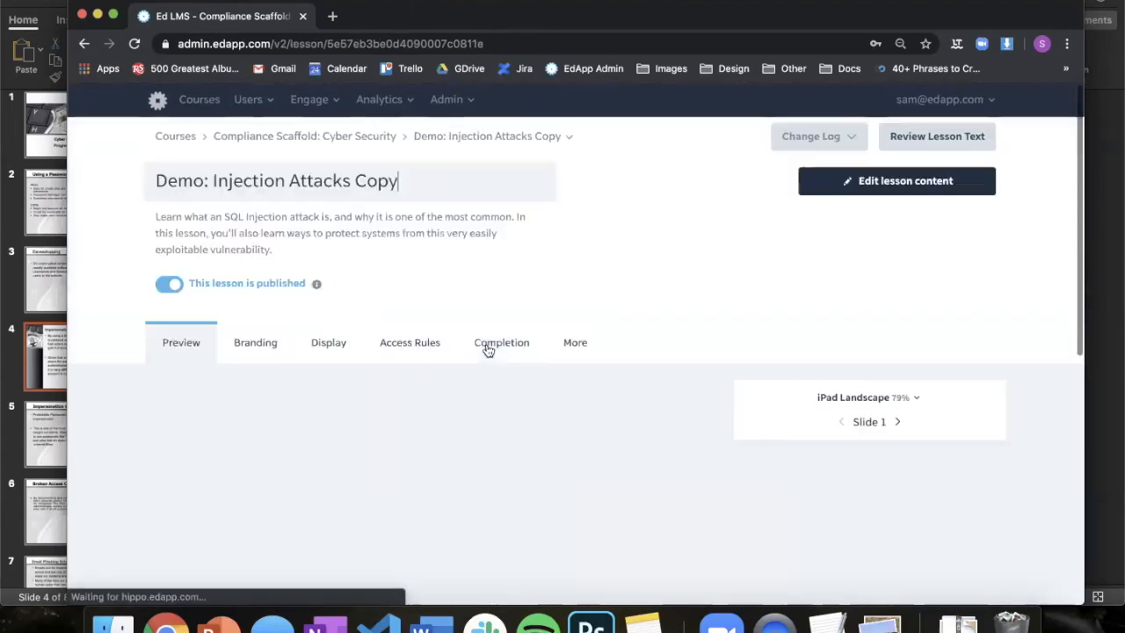
pyautogui.scroll(-2, 646, 332)
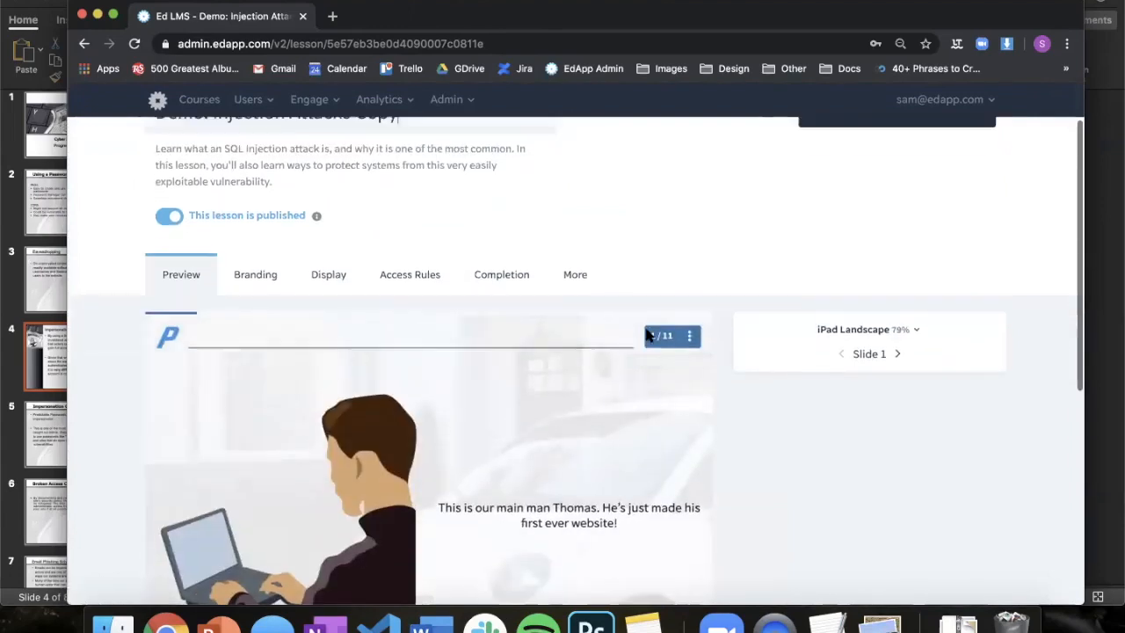
pyautogui.scroll(1, 651, 325)
pyautogui.click(879, 171)
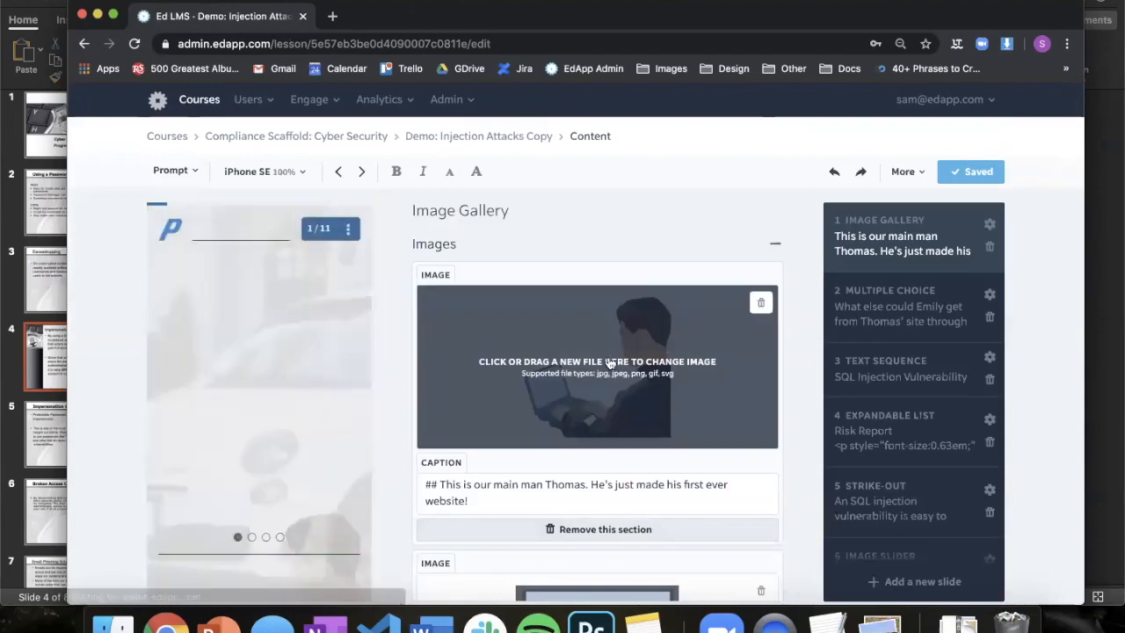
# - Replace the first image of the Image Gallery slide with Flo.png from the Progressive Webinar folder
pyautogui.click(609, 364)
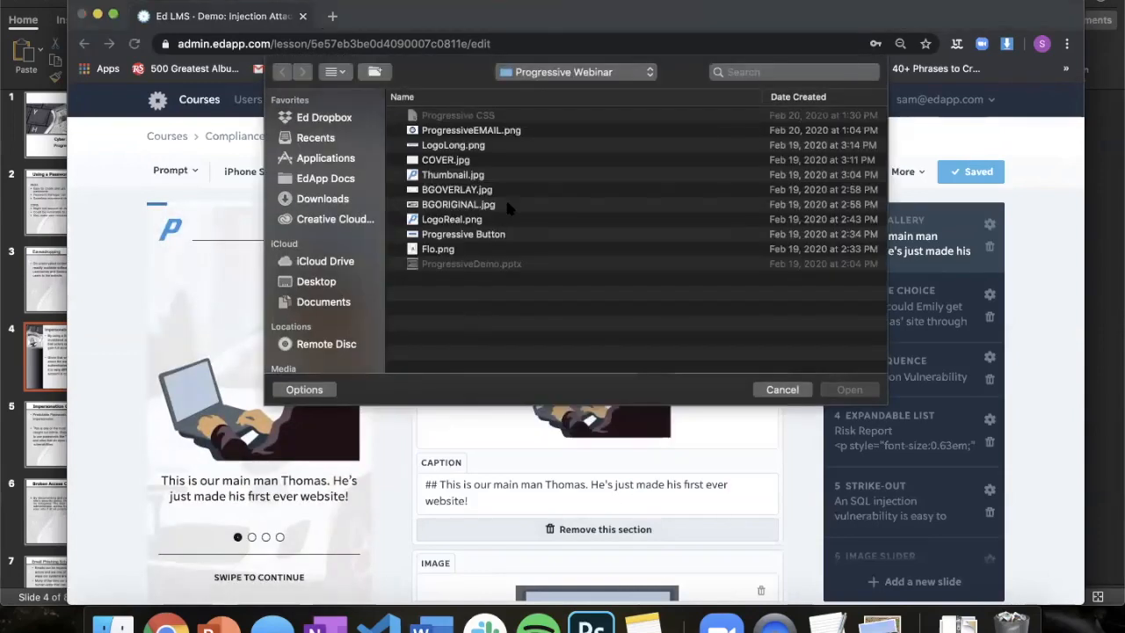
pyautogui.click(475, 252)
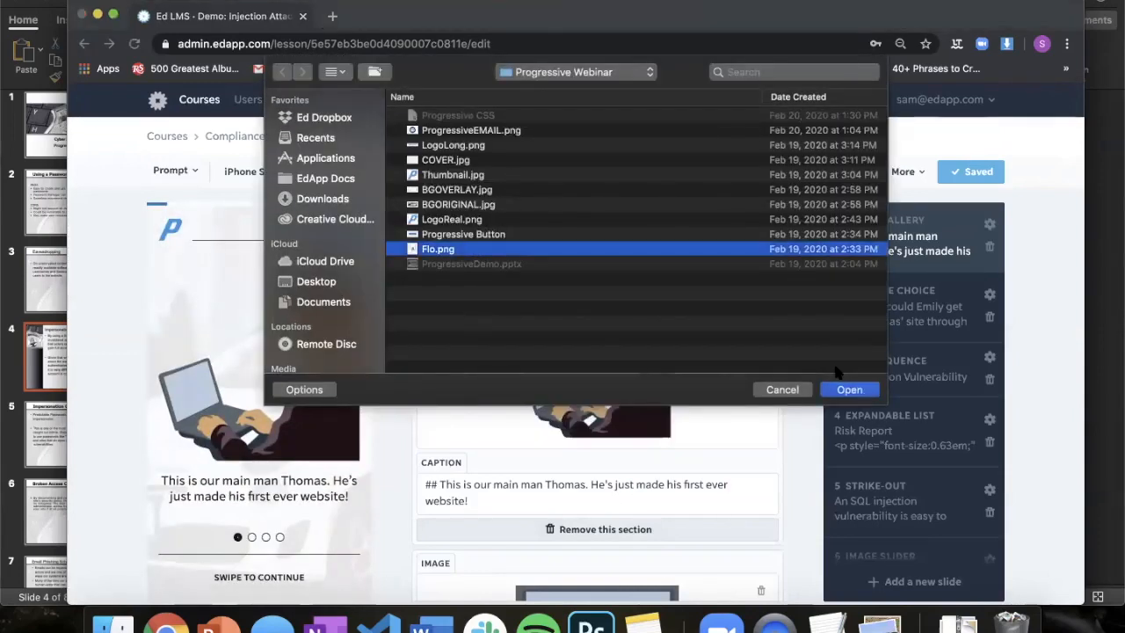
pyautogui.click(849, 391)
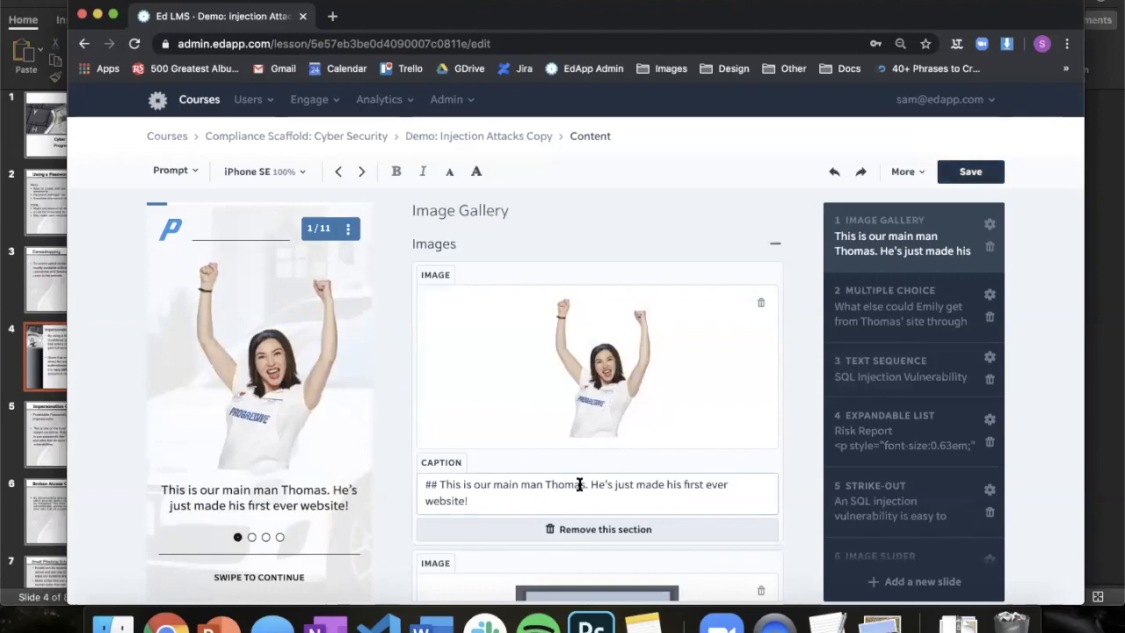
# - Replace "our main man Thomas" in the first image's caption with "Flo!" and save the lesson
pyautogui.moveTo(580, 485); pyautogui.dragTo(482, 485)
pyautogui.write('s')
pyautogui.press('BackSpace')
pyautogui.write('Flo!')
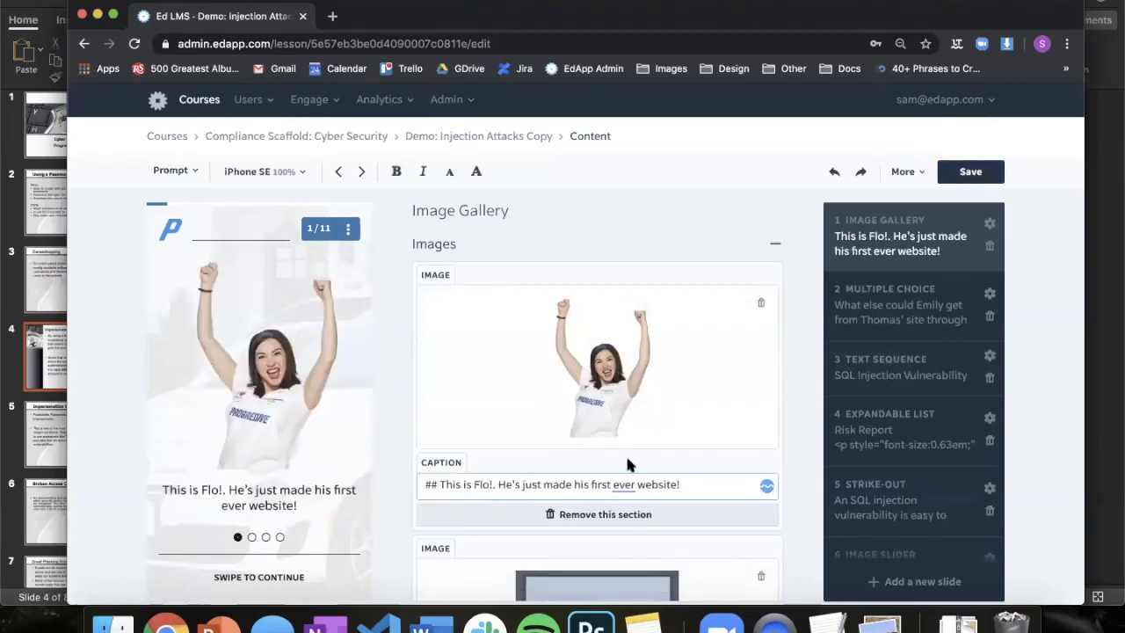
pyautogui.click(950, 171)
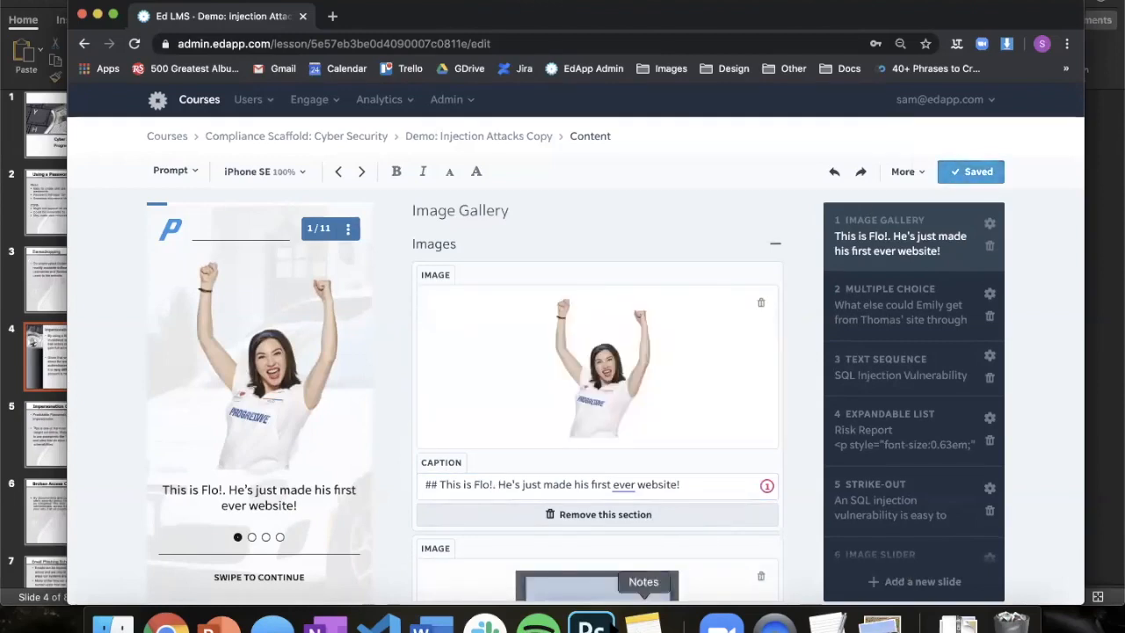
# - View the lesson in the mirrored phone window, quit it, and play the Keynote presentation from the "New to EdApp?" slide
pyautogui.click(775, 621)
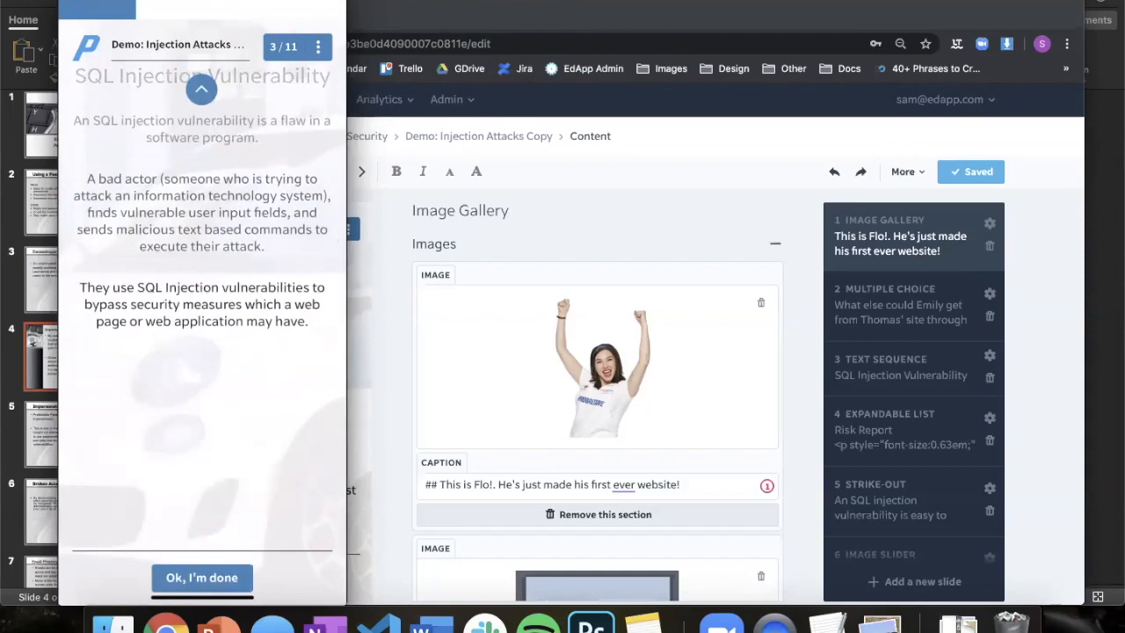
pyautogui.press('super+q')
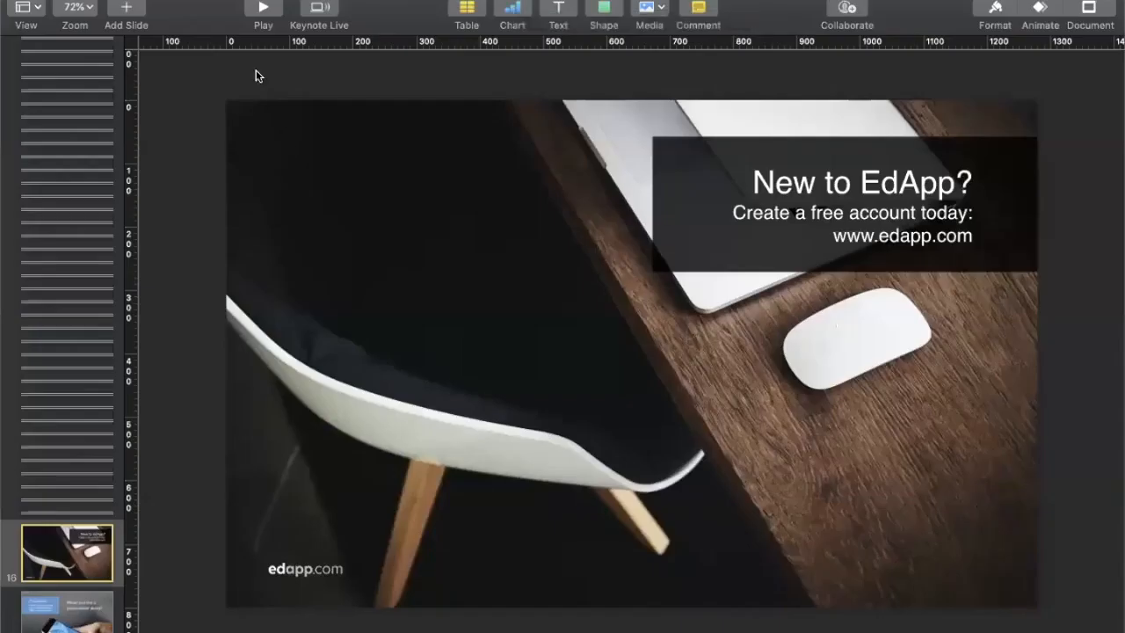
pyautogui.click(264, 8)
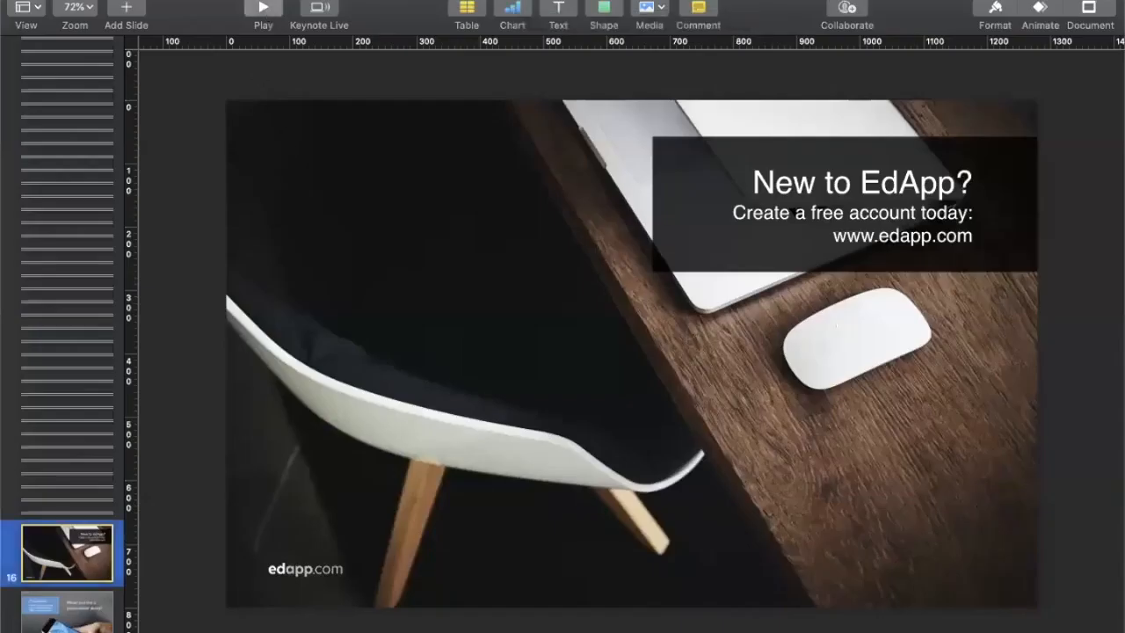